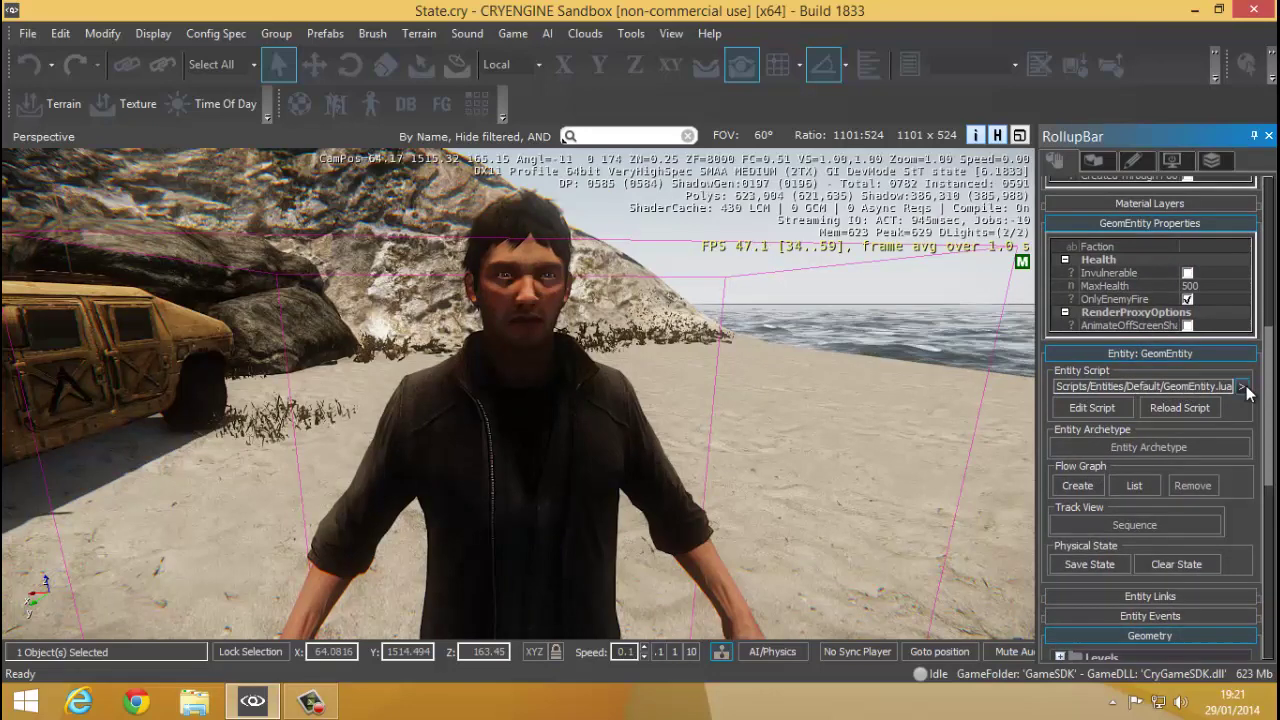
Step: Open the GeomEntity.lua entity script for editing in Notepad (Bloco de notas)
click(1088, 407)
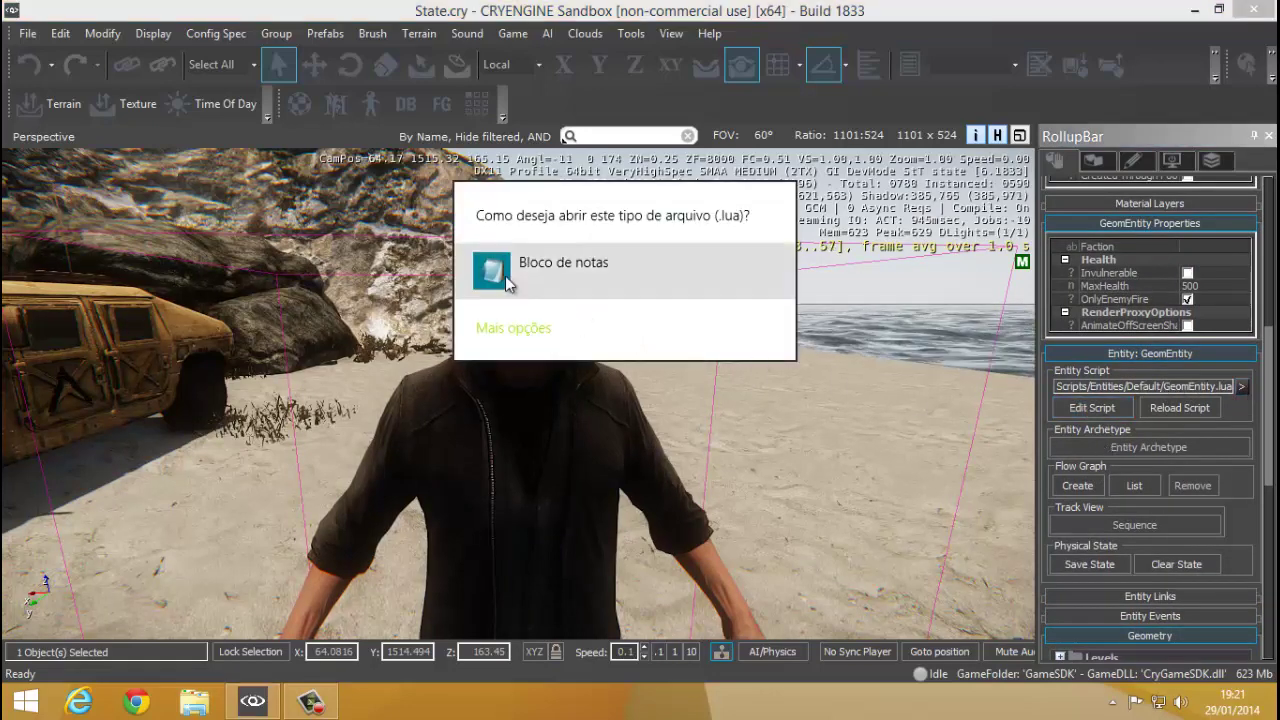
click(560, 266)
drag(564, 118, 543, 85)
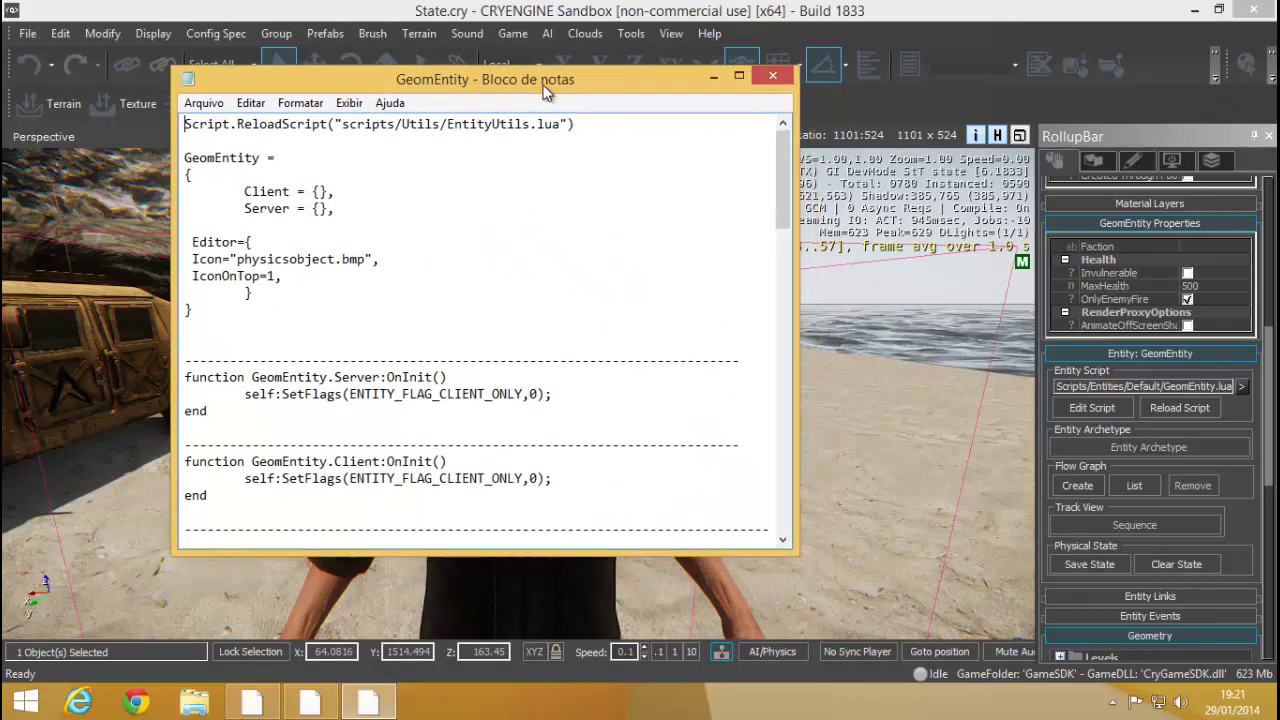
Step: Read through the GeomEntity script's functions, FlowEvents inputs and outputs, and closing Make calls, then close the script
scroll(540, 190, down, 20)
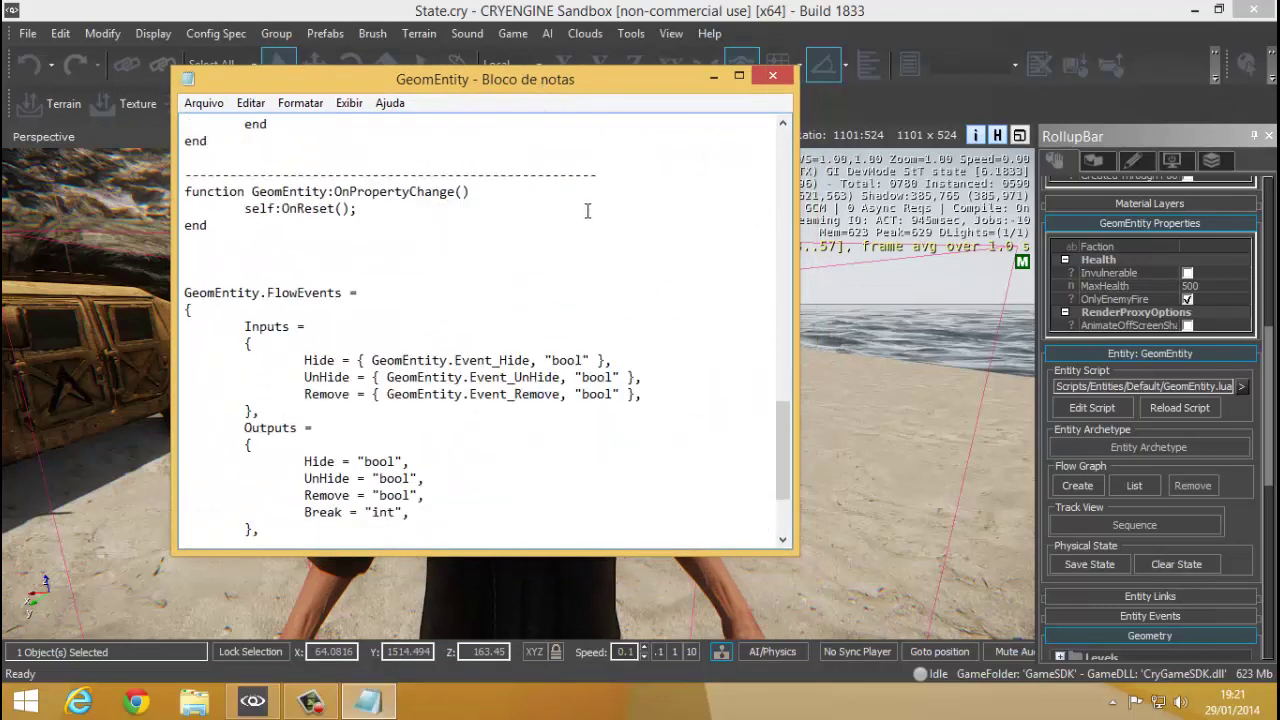
scroll(588, 228, up, 20)
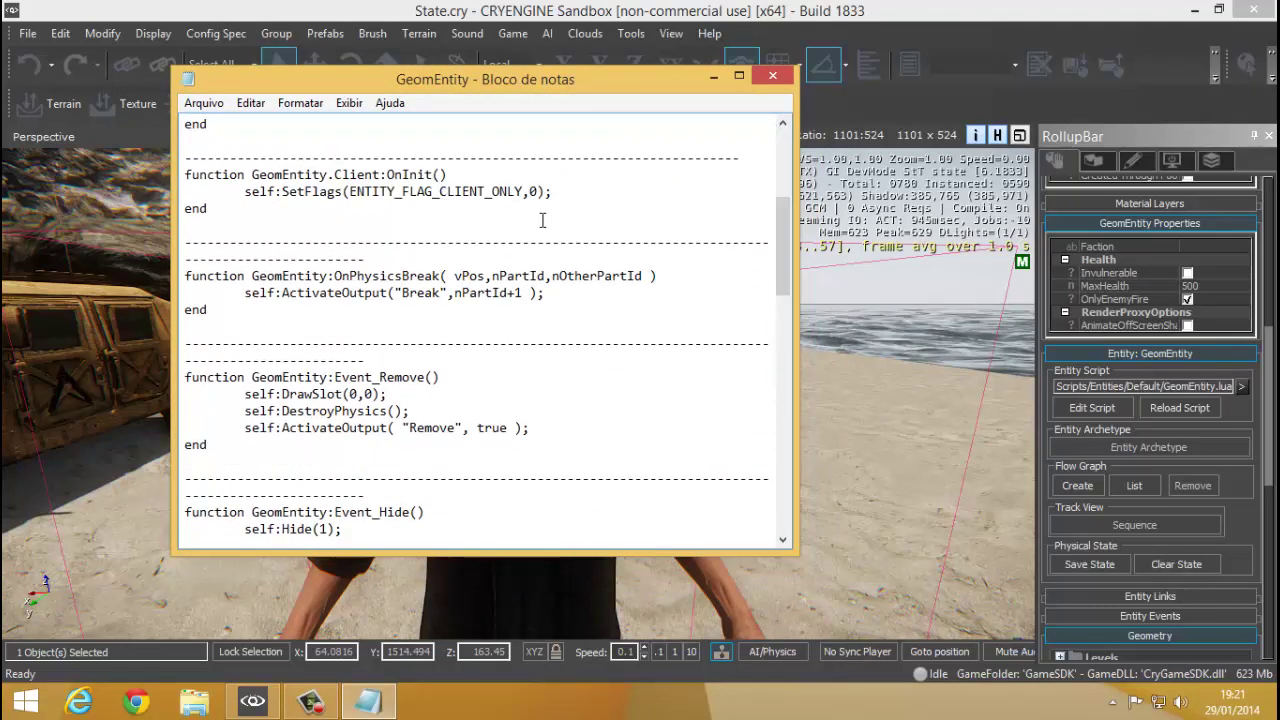
scroll(539, 224, down, 1)
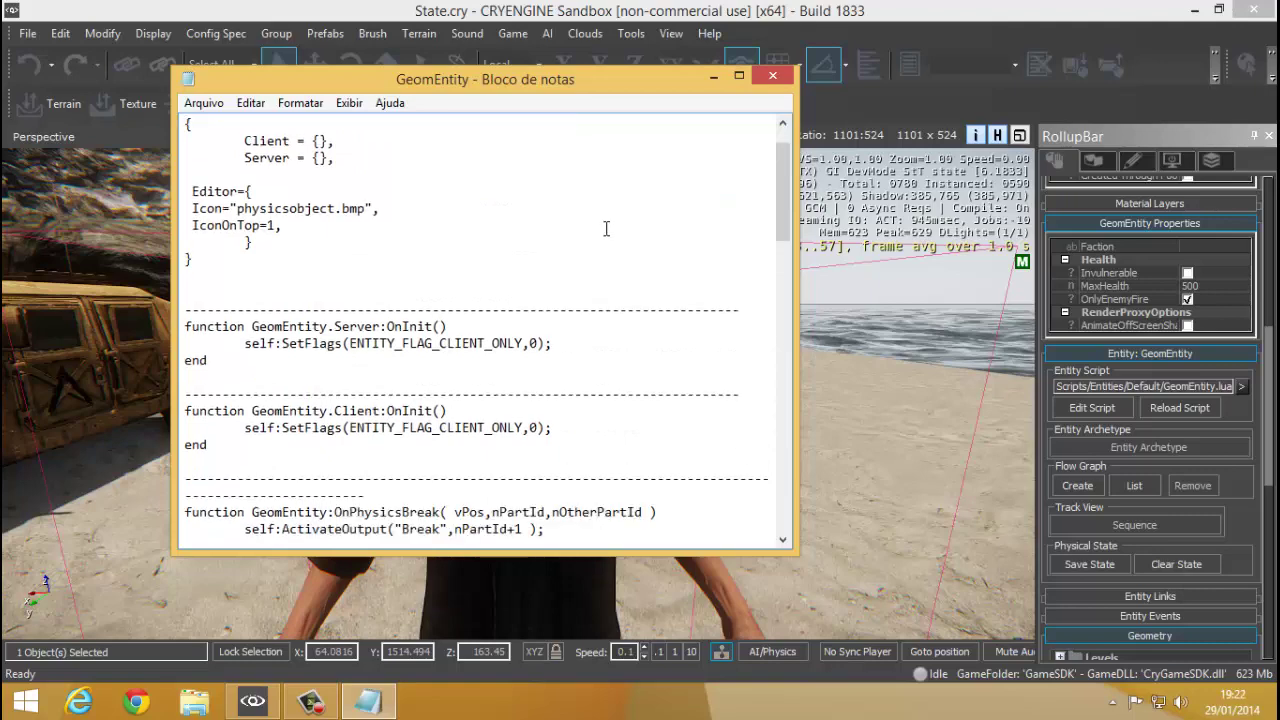
scroll(605, 229, down, 14)
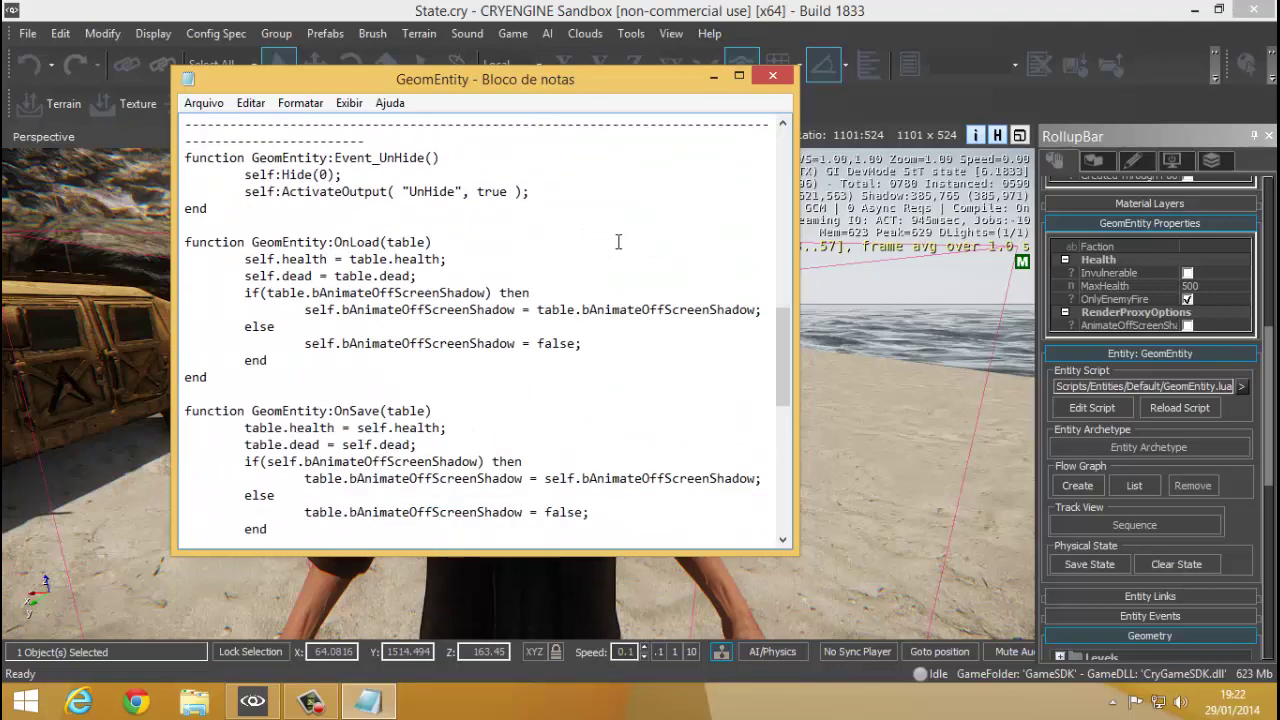
scroll(630, 237, down, 2)
scroll(636, 232, down, 1)
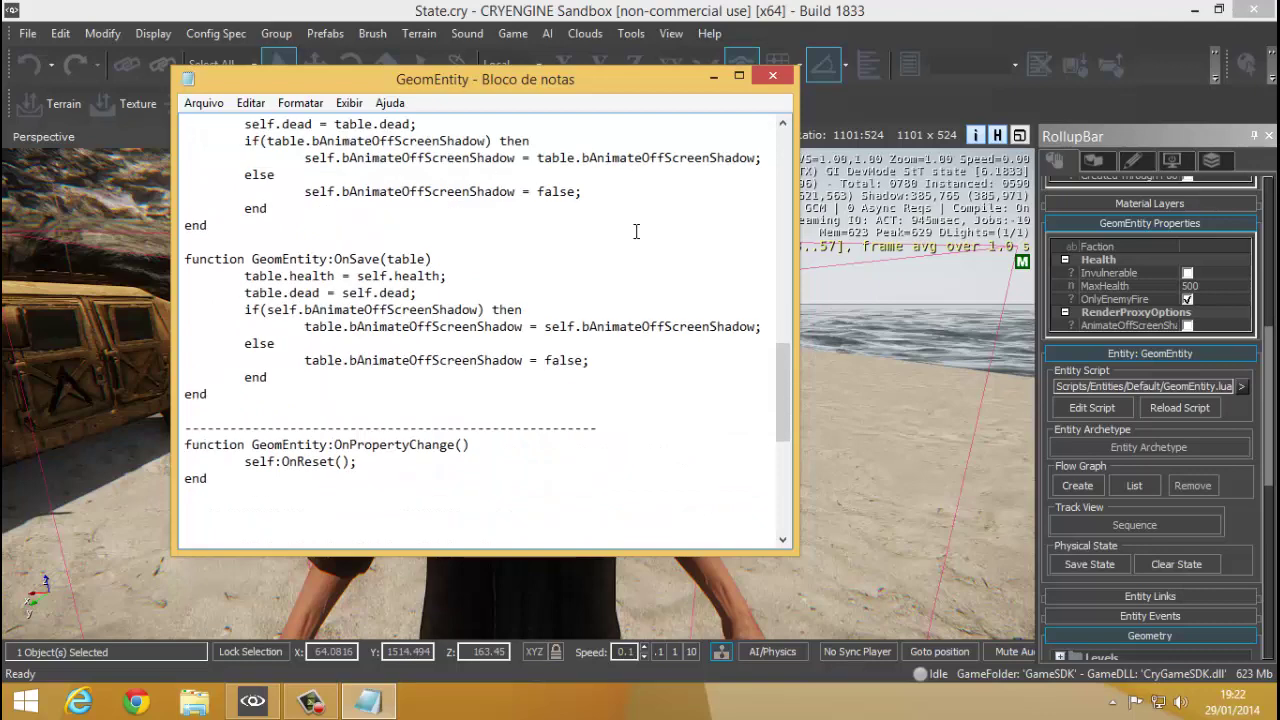
scroll(636, 231, down, 8)
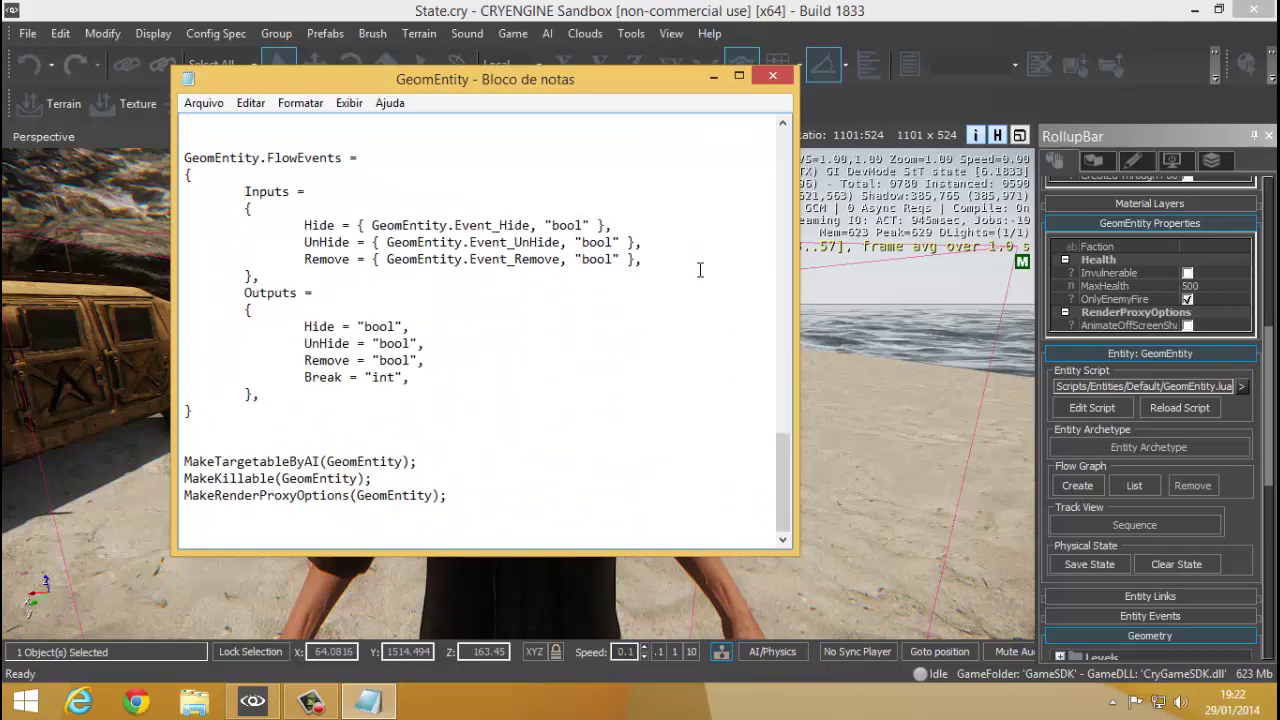
scroll(702, 312, up, 10)
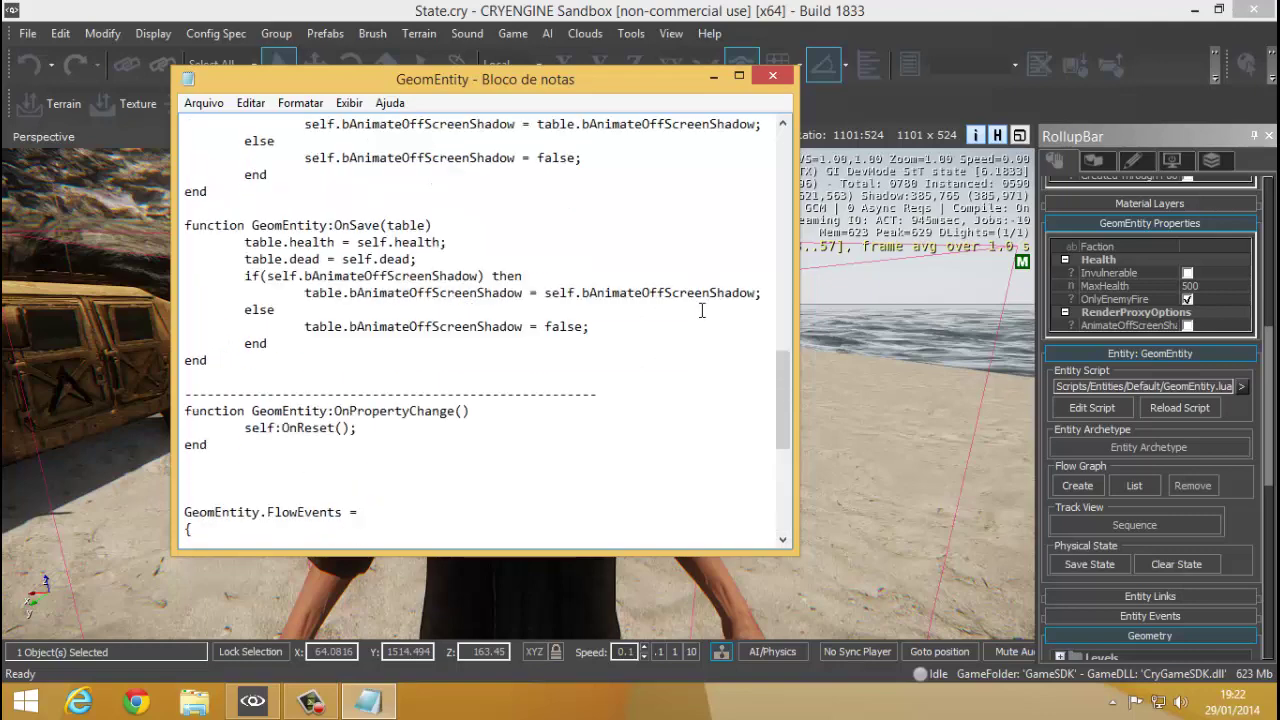
scroll(560, 380, down, 9)
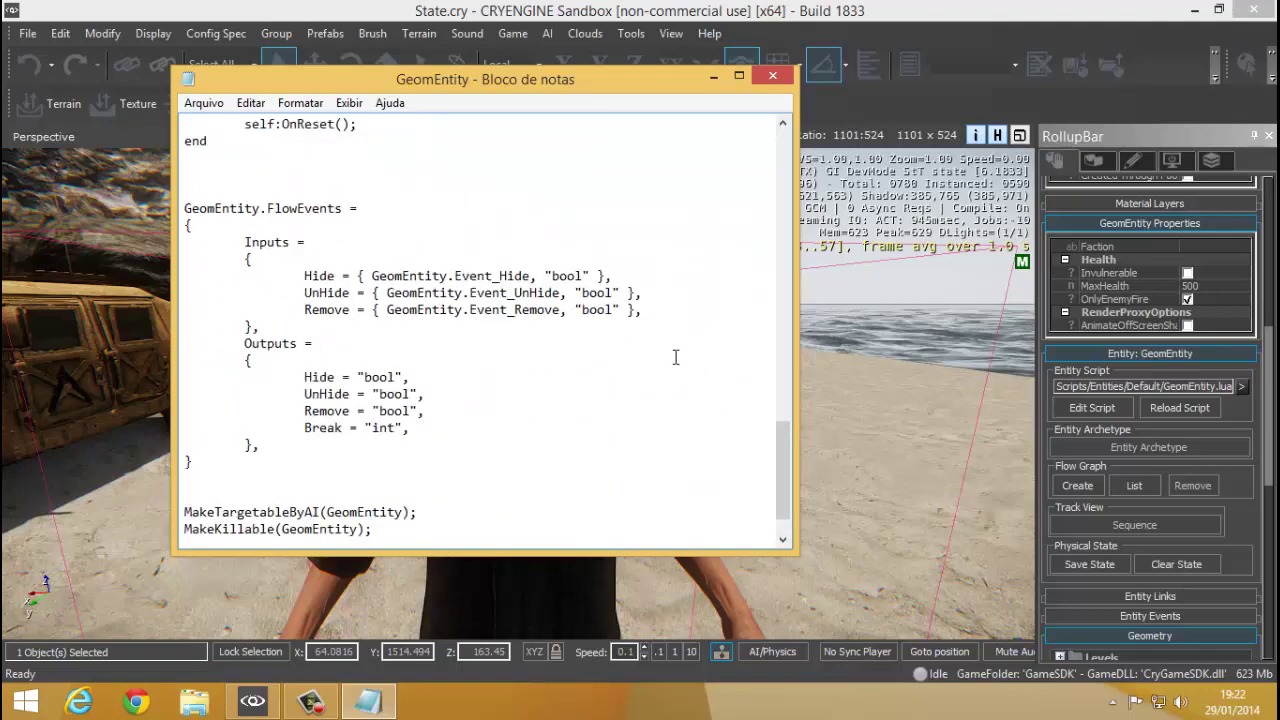
scroll(690, 335, up, 10)
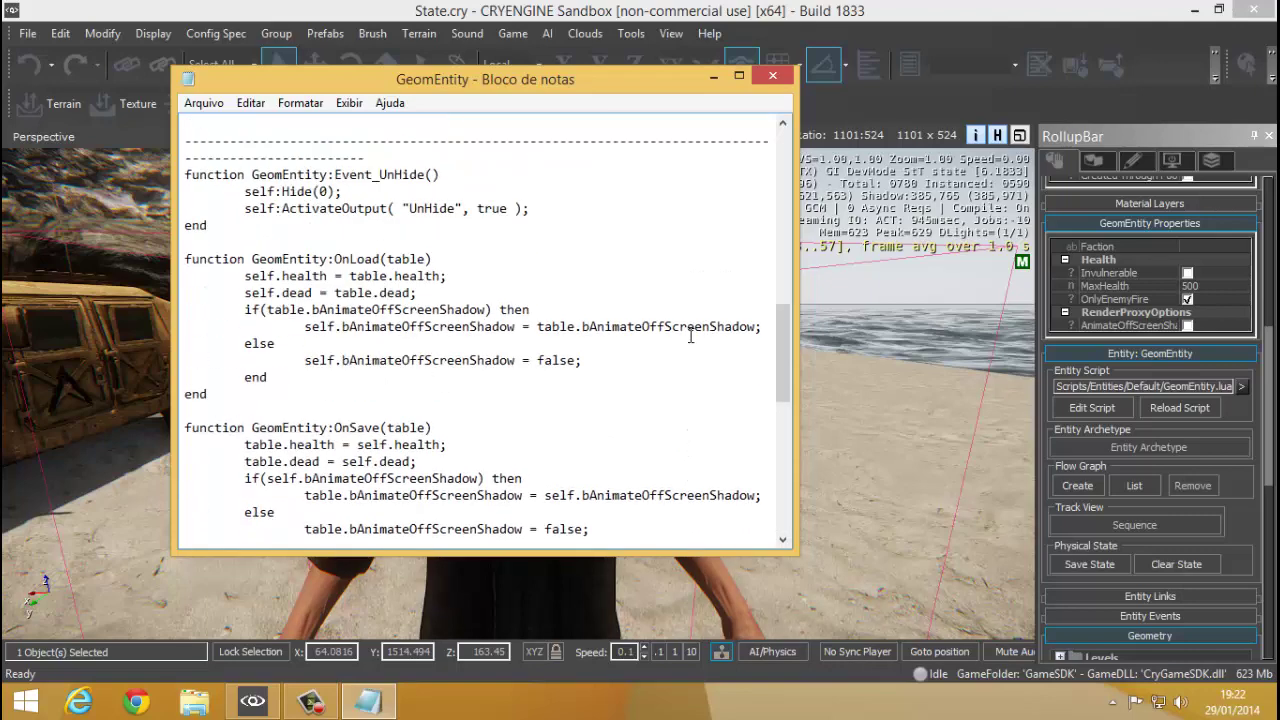
scroll(690, 335, down, 5)
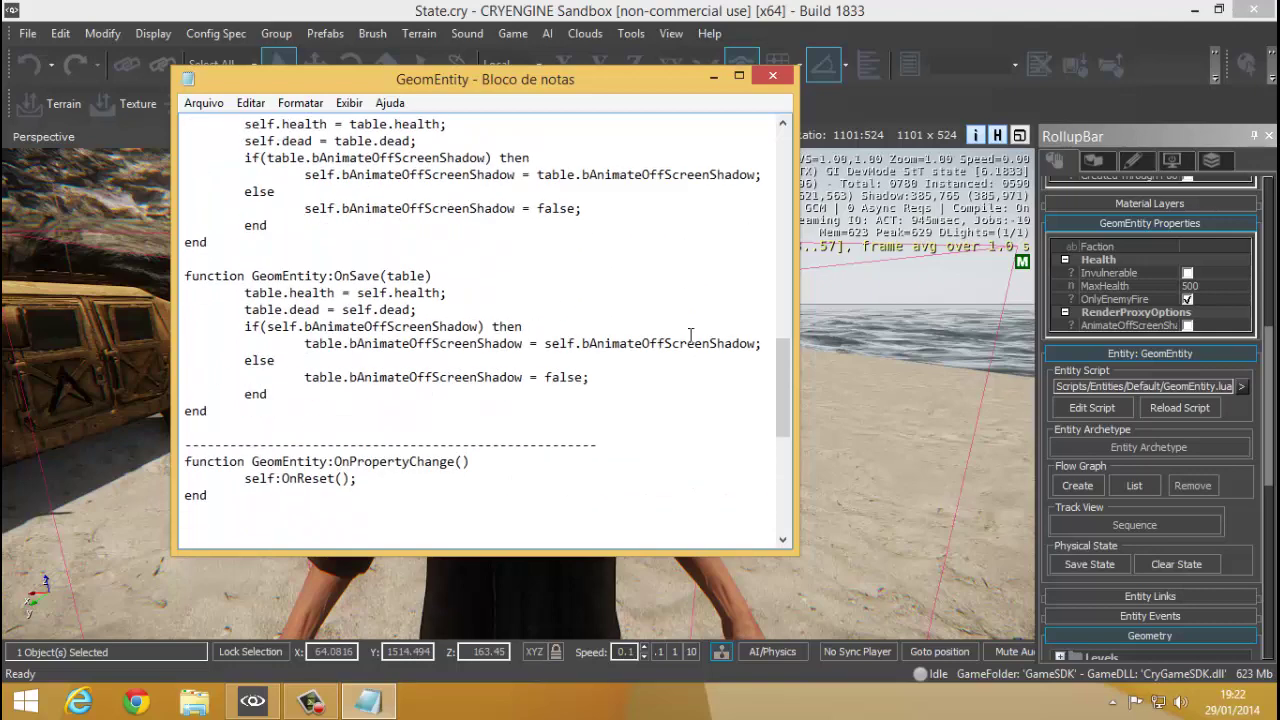
scroll(690, 335, down, 1)
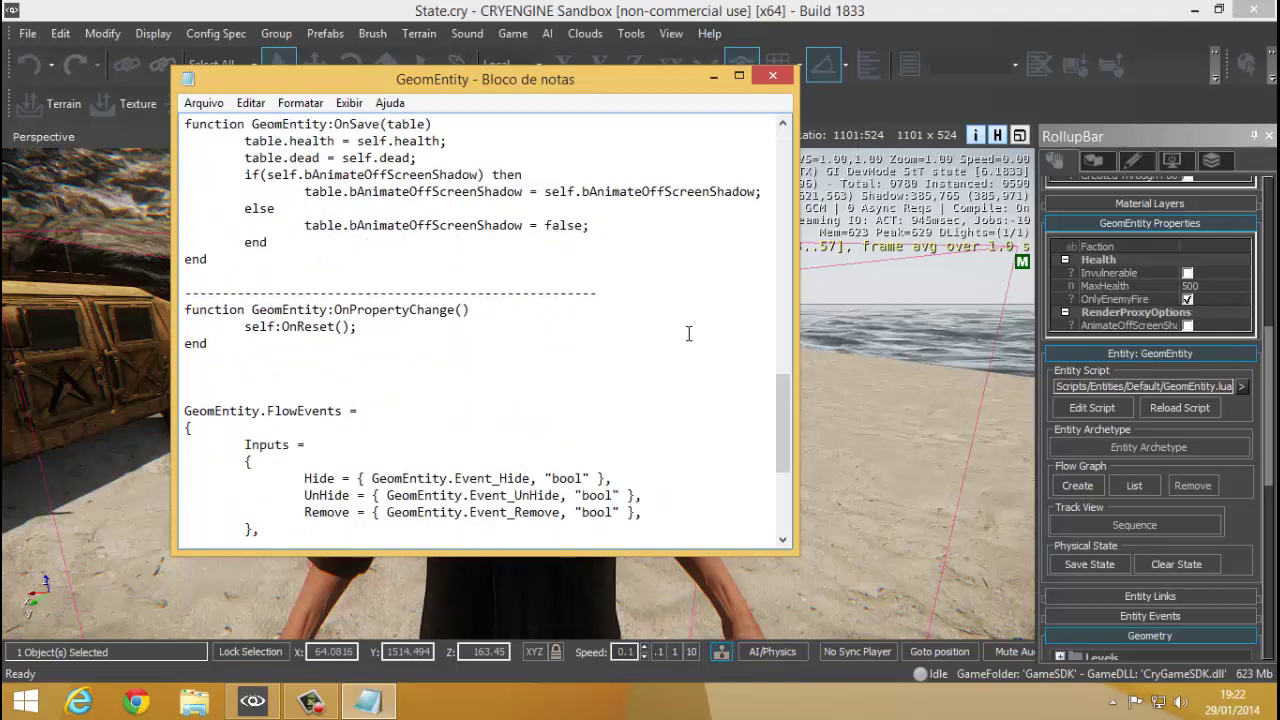
drag(781, 400, 802, 174)
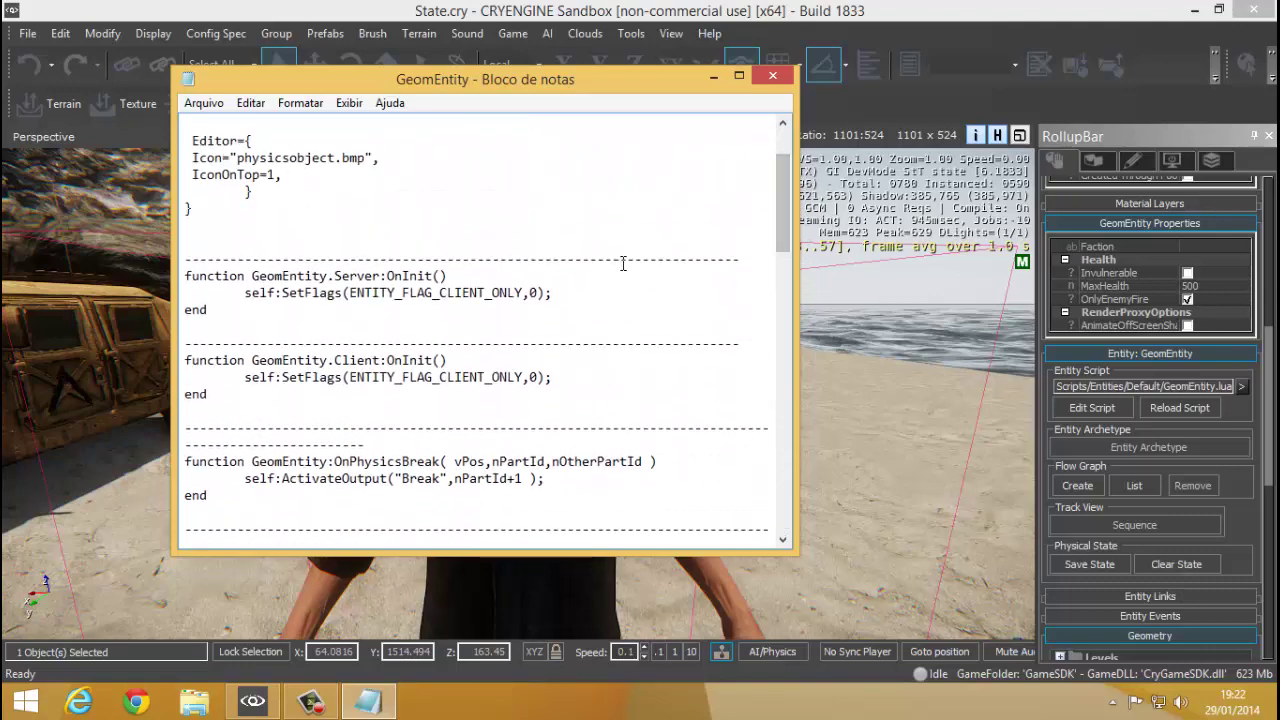
scroll(622, 263, down, 3)
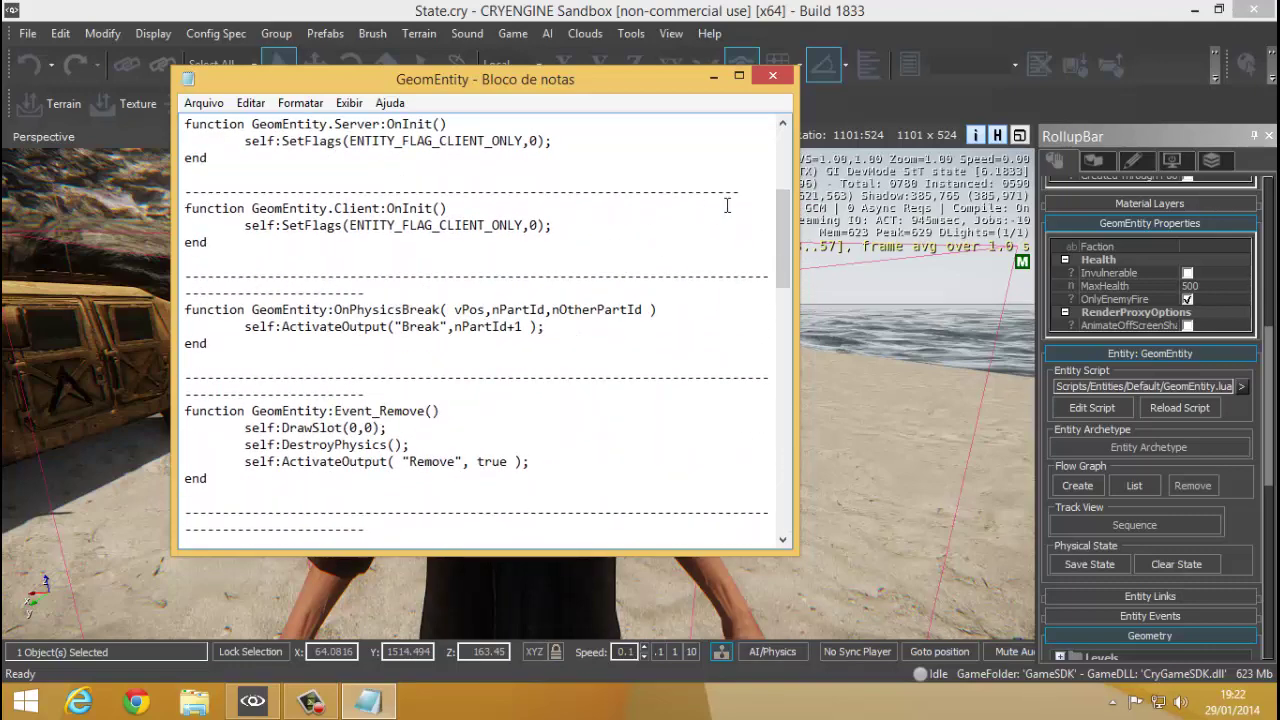
click(773, 77)
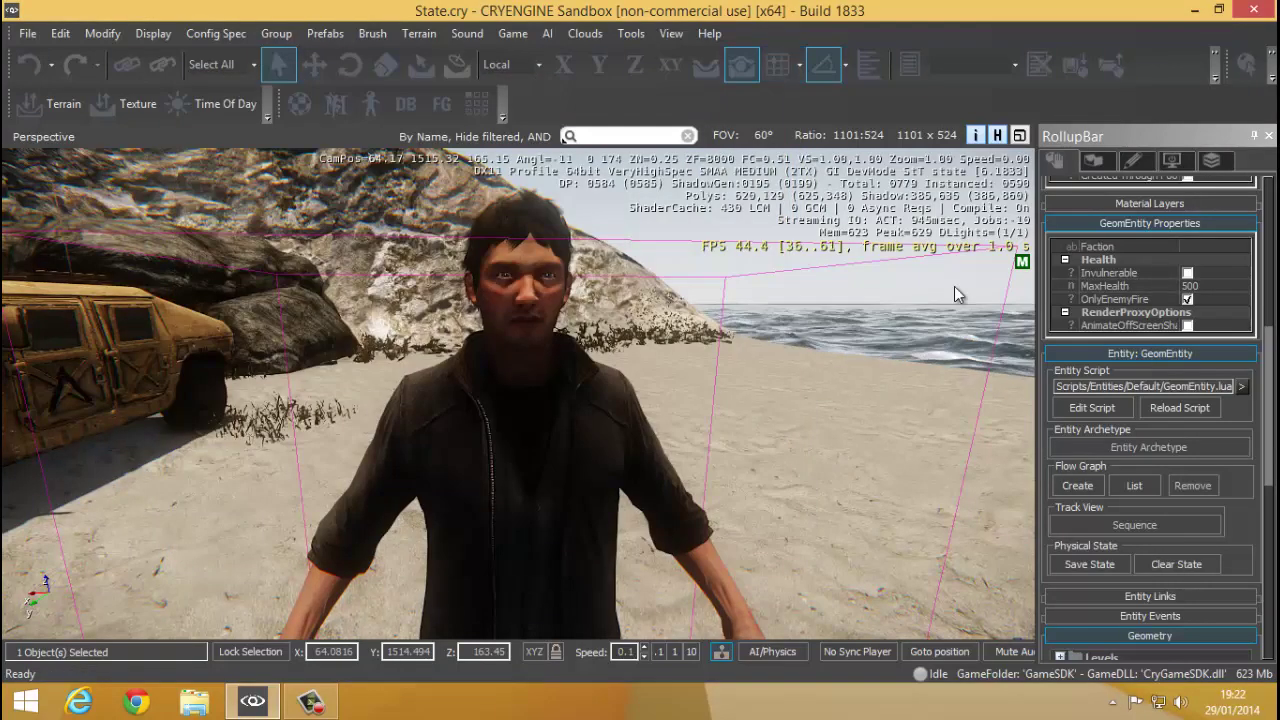
scroll(1268, 435, down, 2)
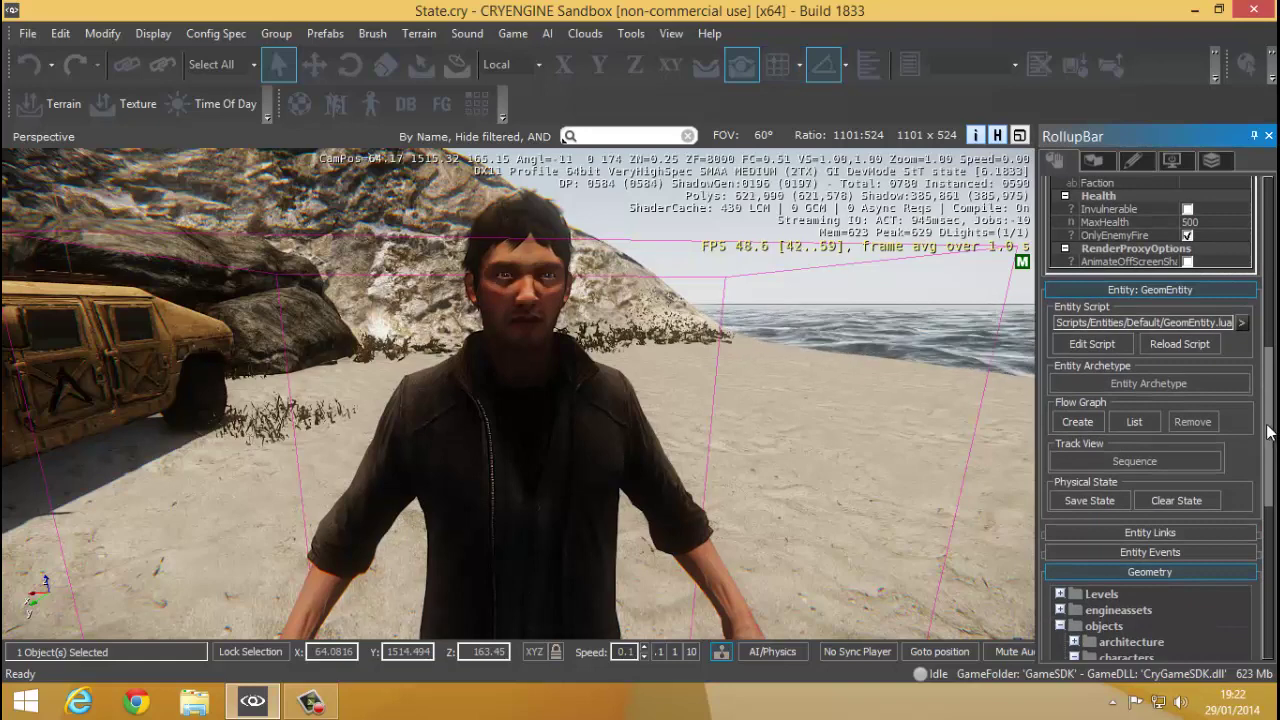
drag(1268, 432, 1268, 433)
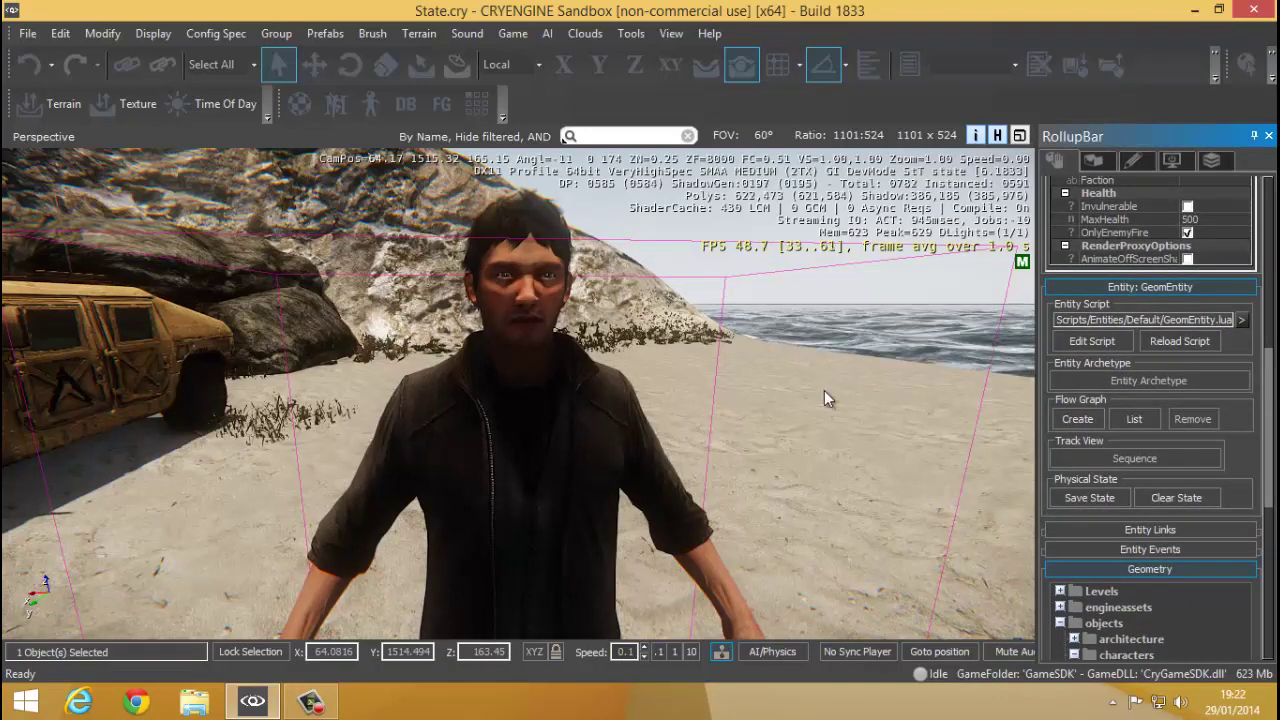
right_drag(824, 390, 822, 388)
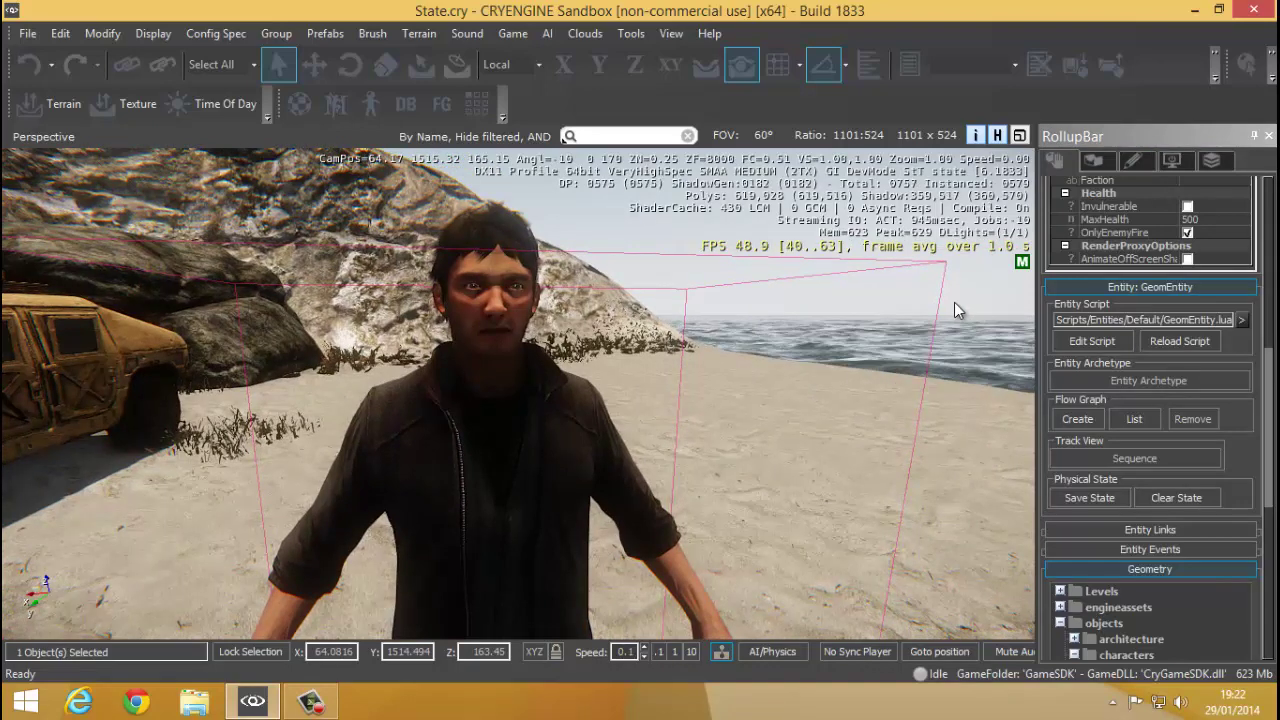
right_drag(673, 369, 685, 388)
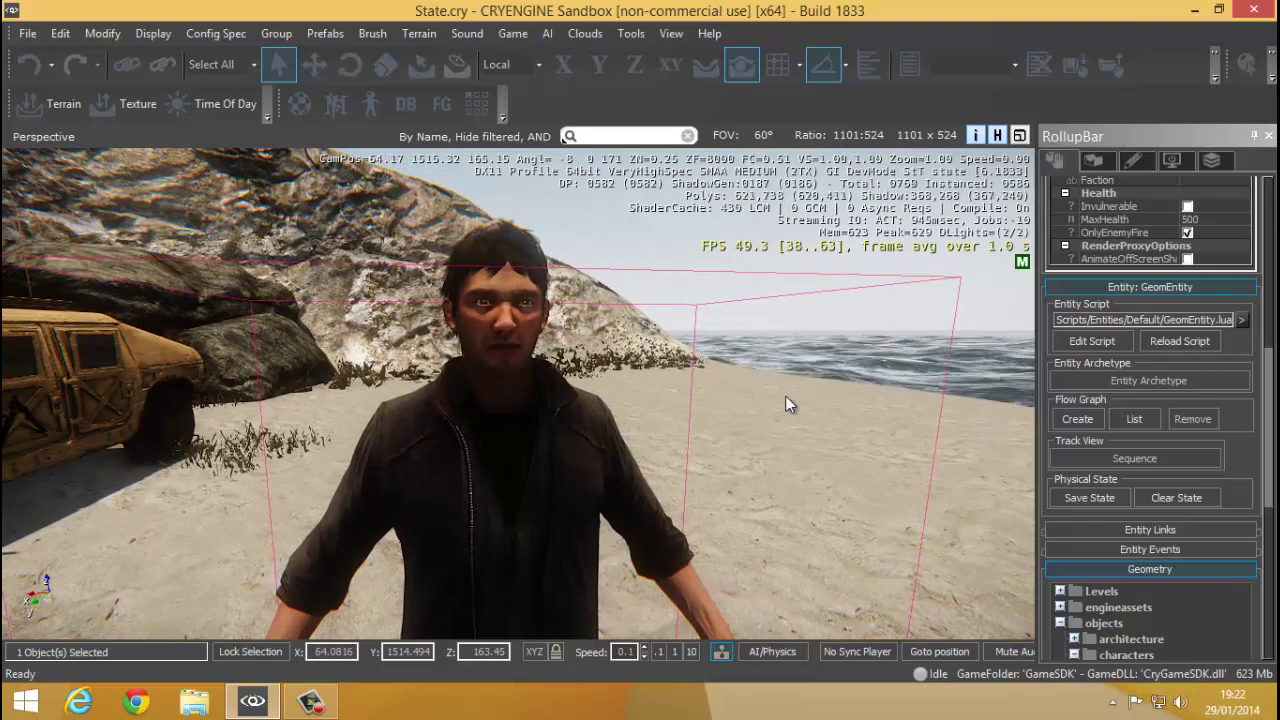
right_drag(781, 433, 795, 429)
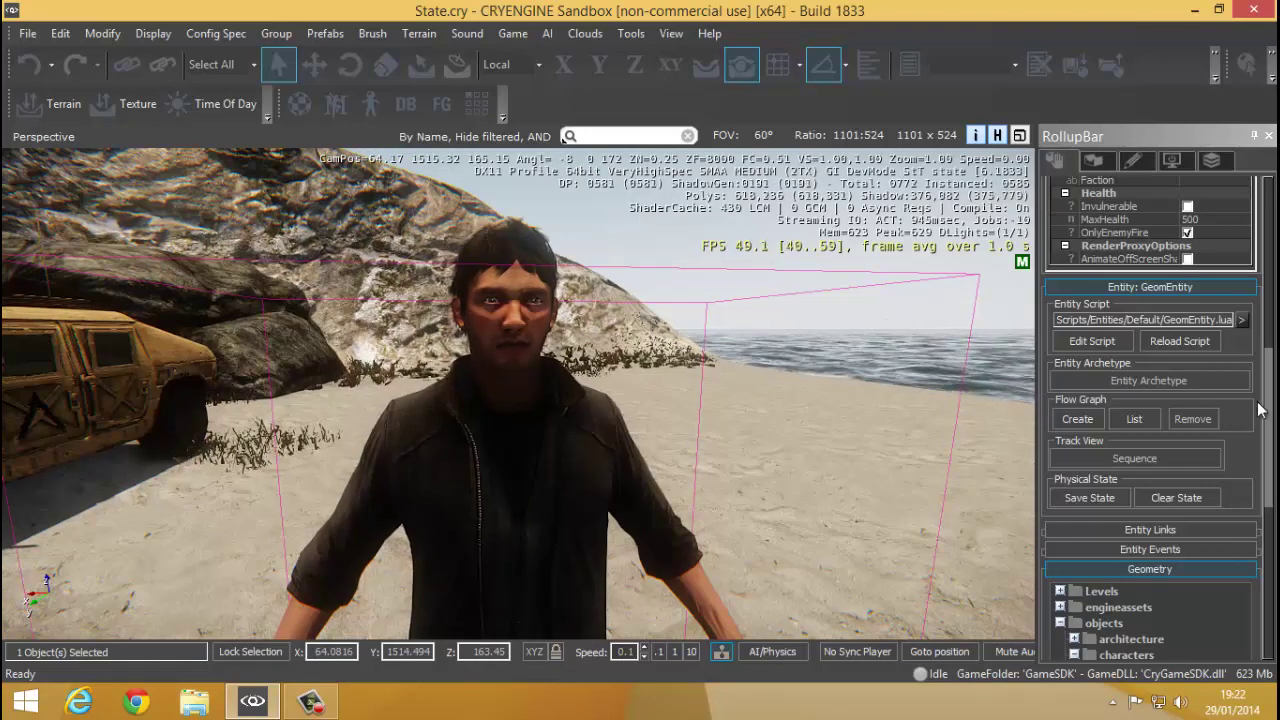
Step: Look at the group name prompt for creating a flow graph on the selected entity, and cancel it
scroll(1238, 410, down, 1)
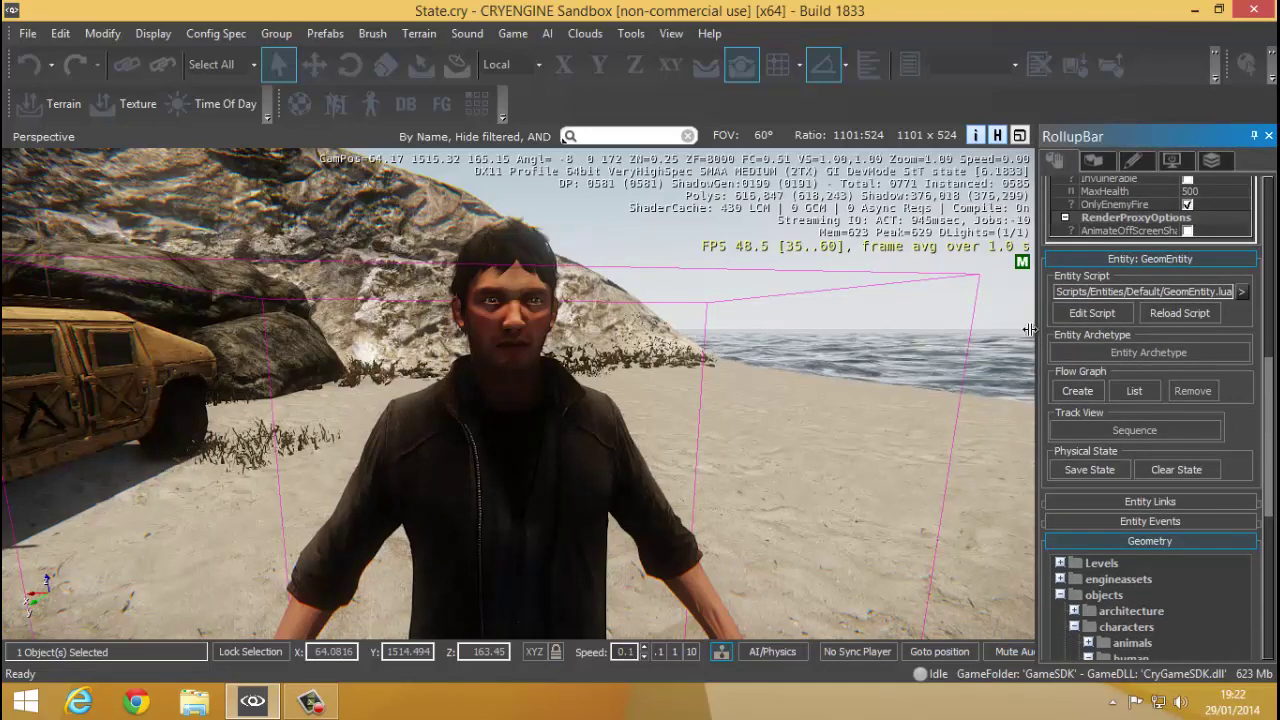
scroll(1068, 340, down, 1)
scroll(1068, 340, down, 3)
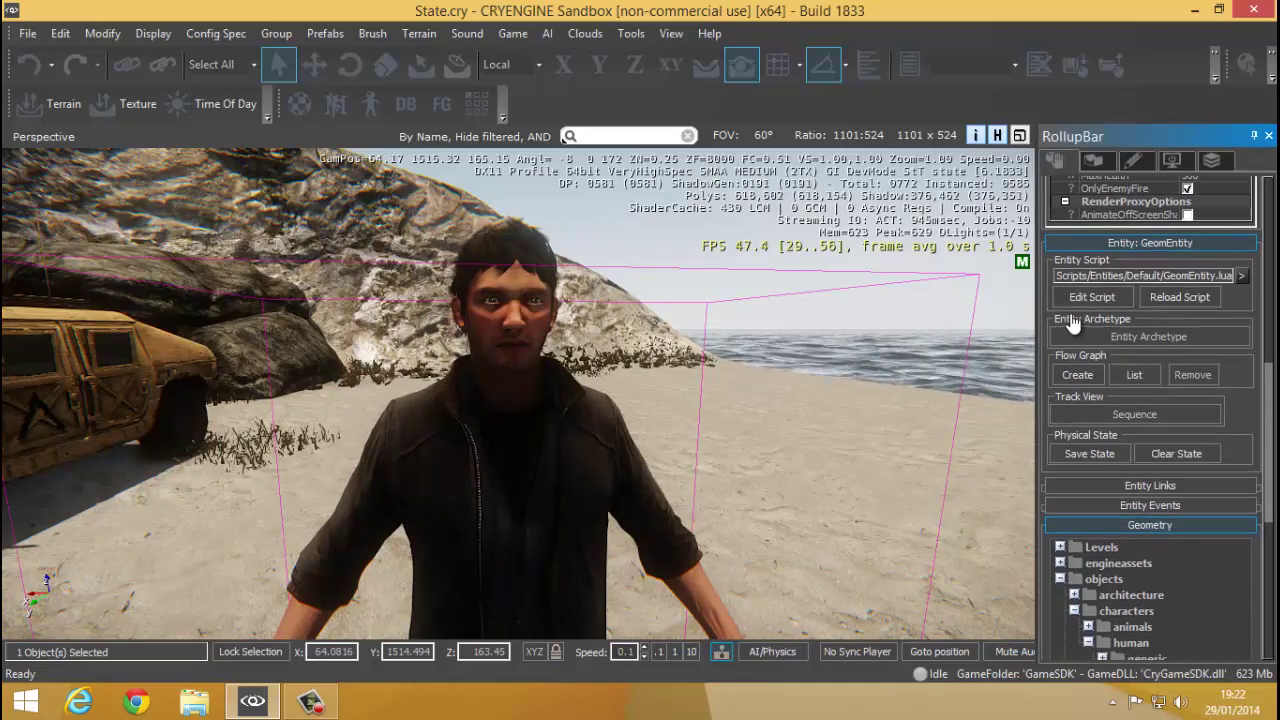
scroll(1097, 302, up, 1)
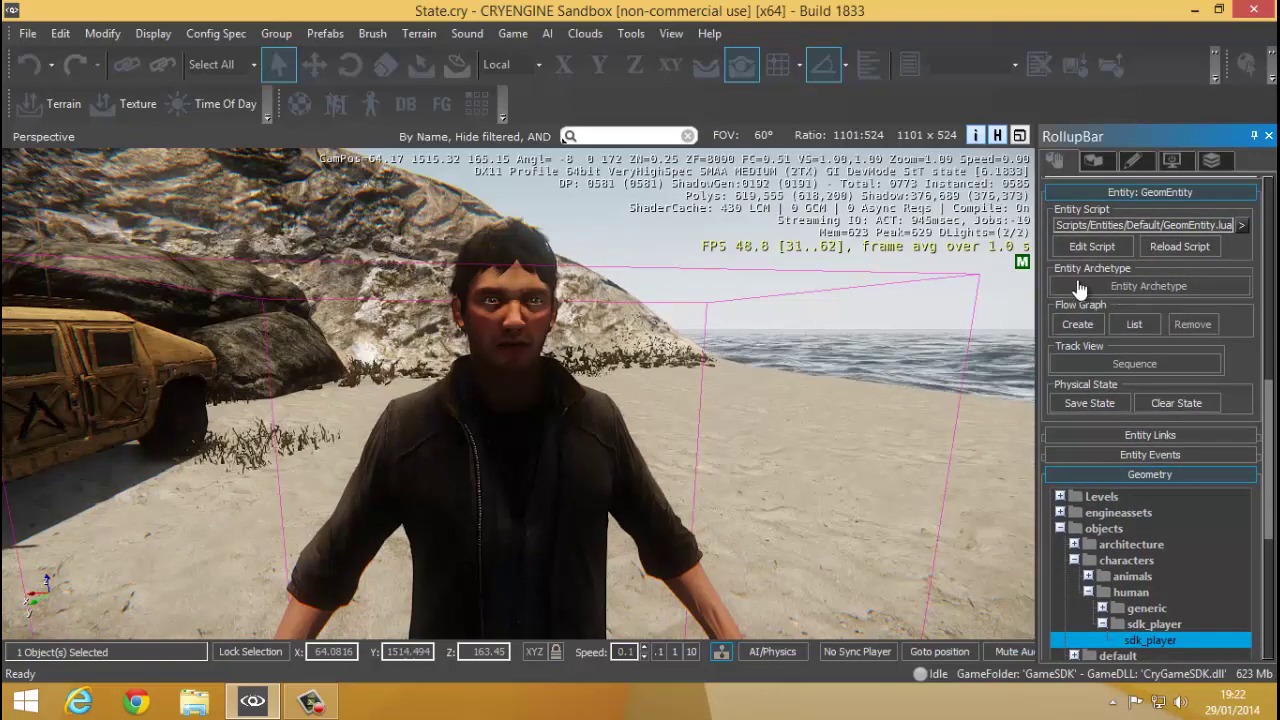
scroll(1097, 270, down, 2)
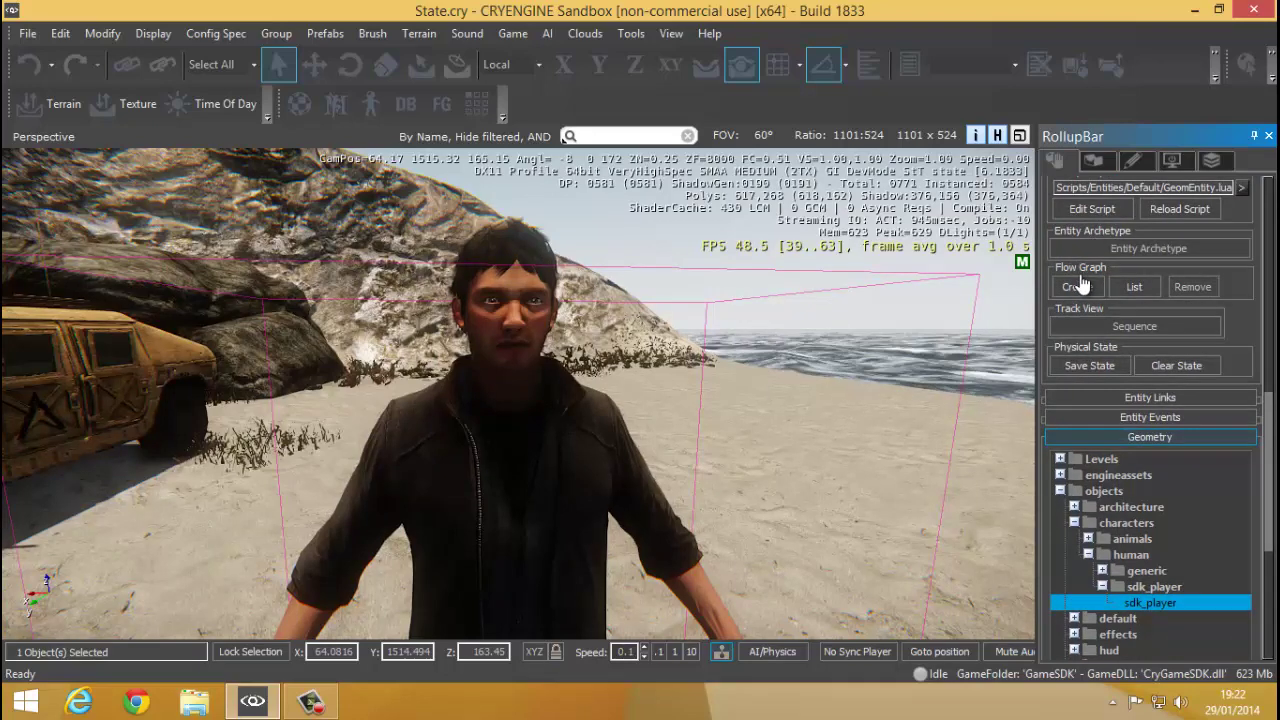
click(1080, 286)
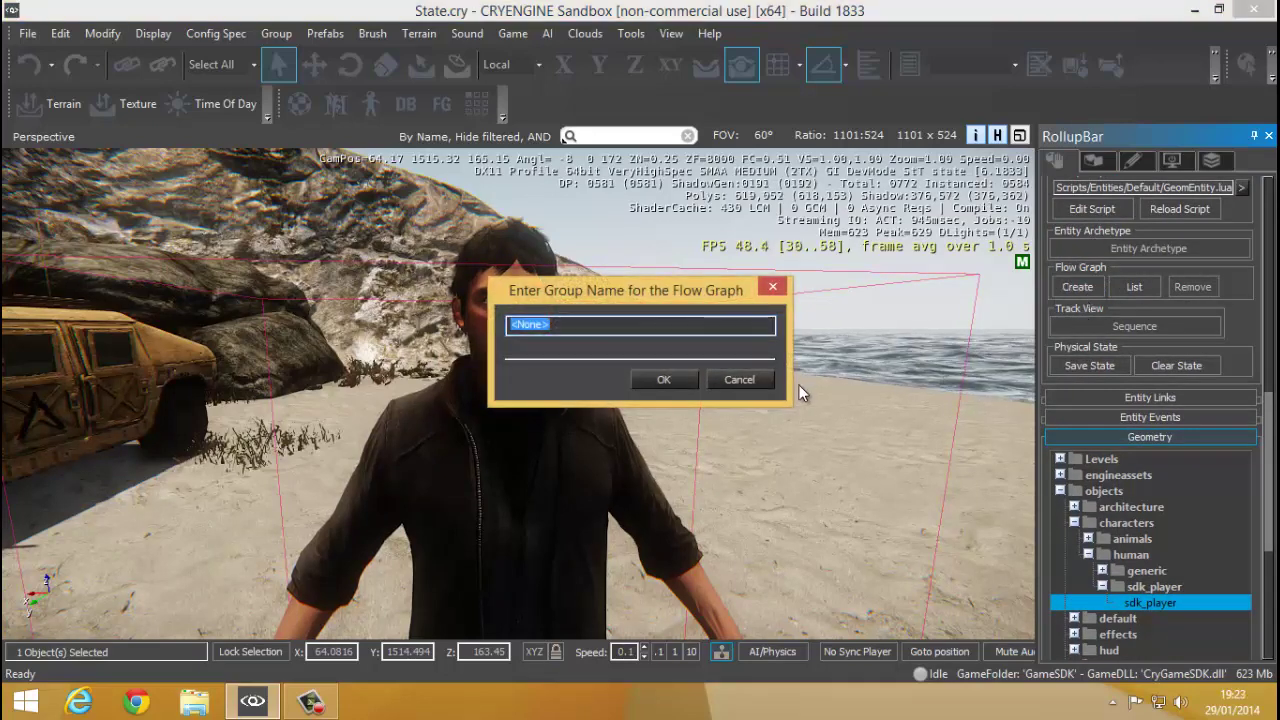
click(736, 382)
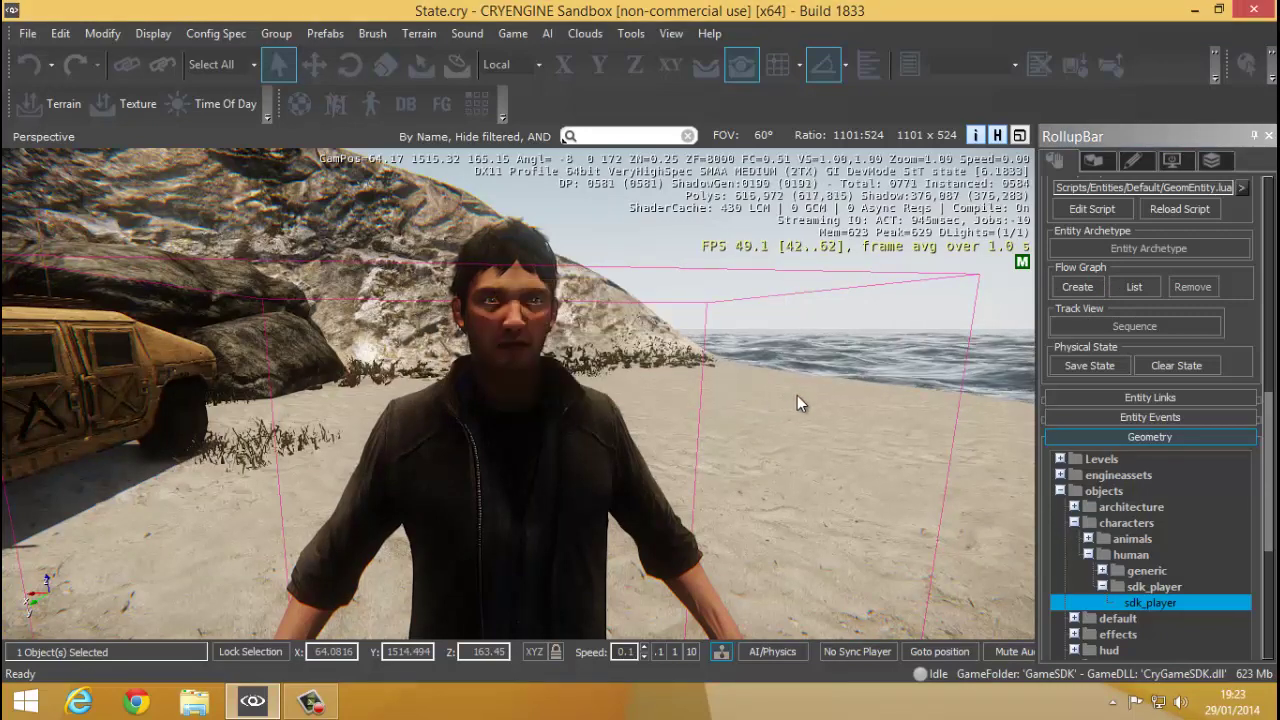
Step: Save the physical state of the selected sdk_player entity
scroll(1262, 303, down, 3)
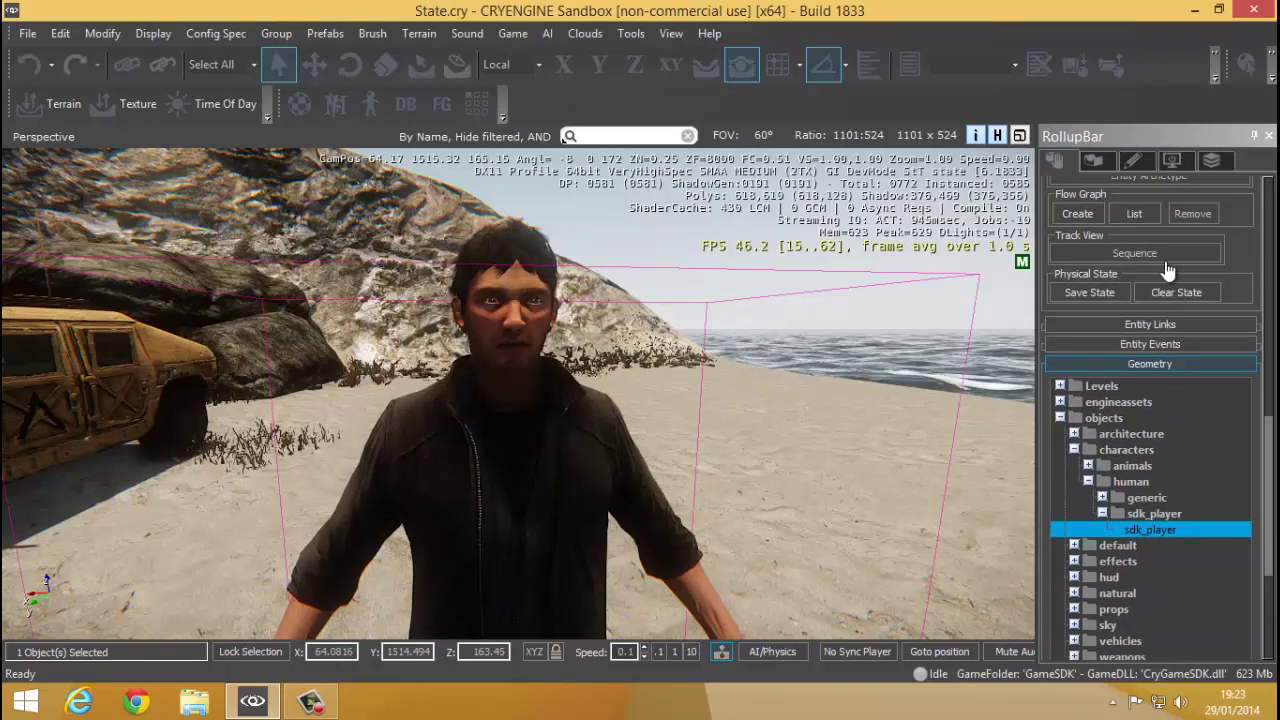
click(1098, 290)
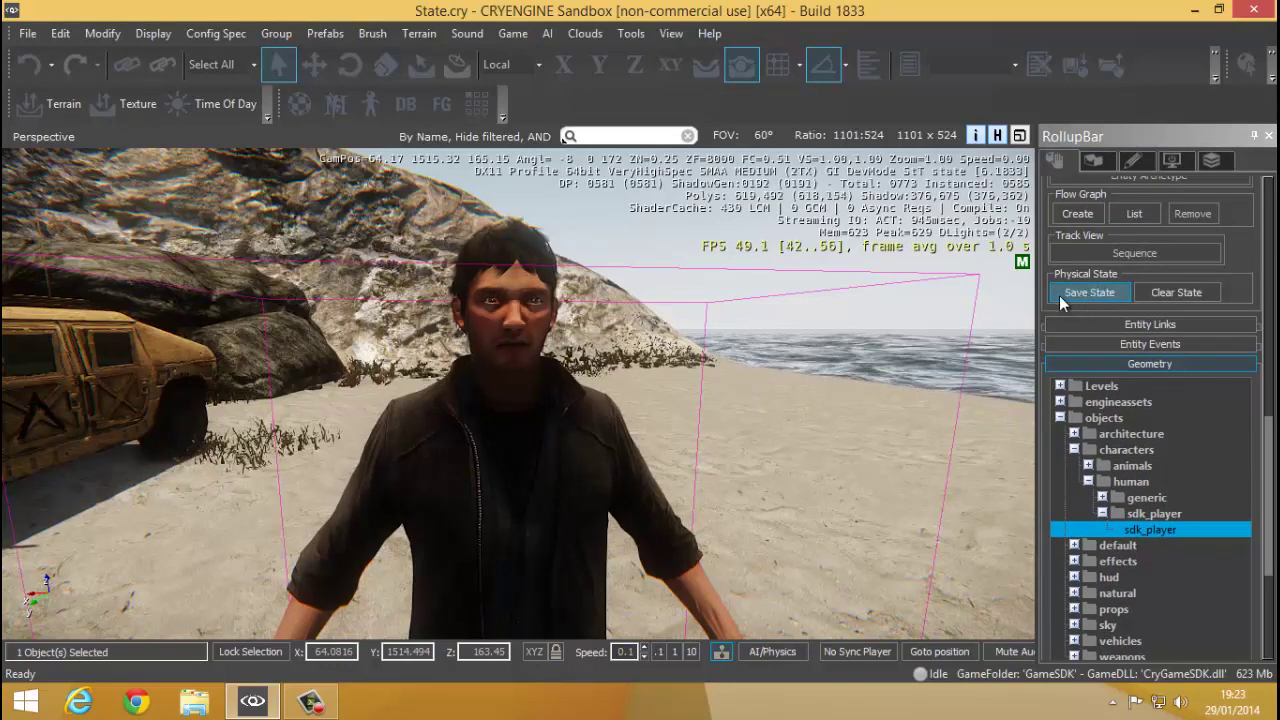
right_drag(953, 351, 943, 346)
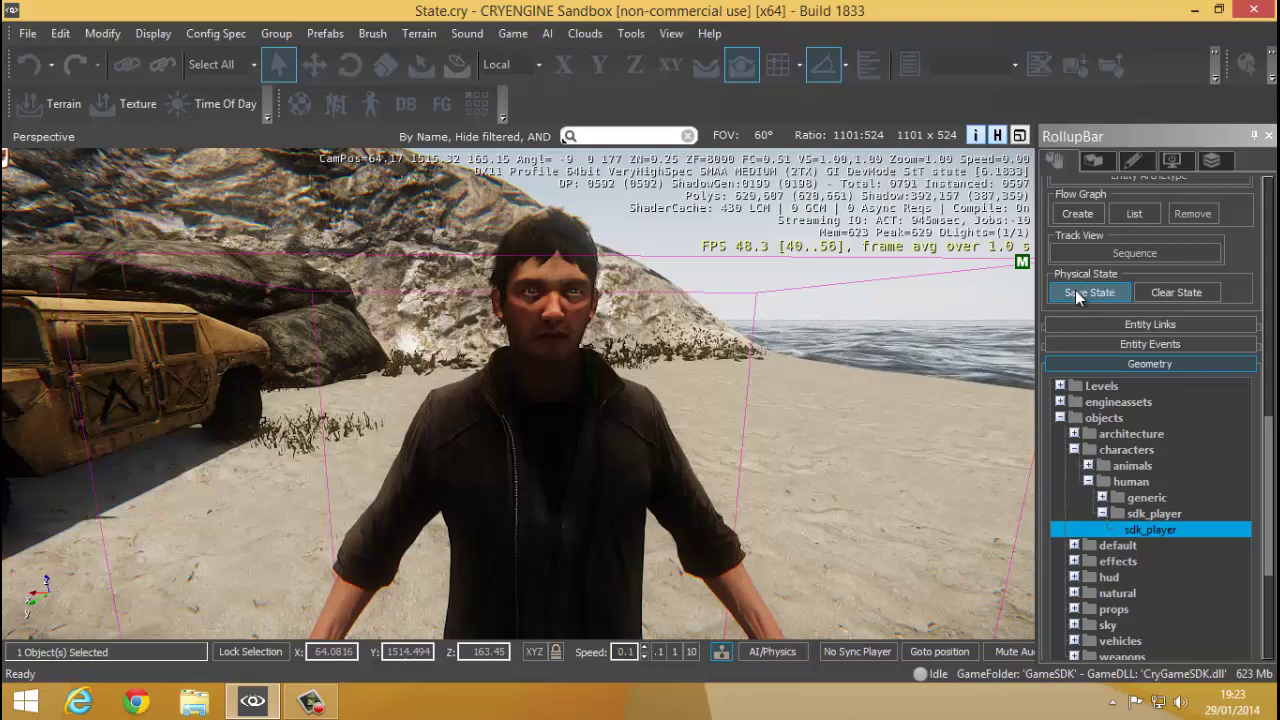
Step: Reopen the entity's flow graph creation prompt and dismiss it without creating a graph
click(1090, 218)
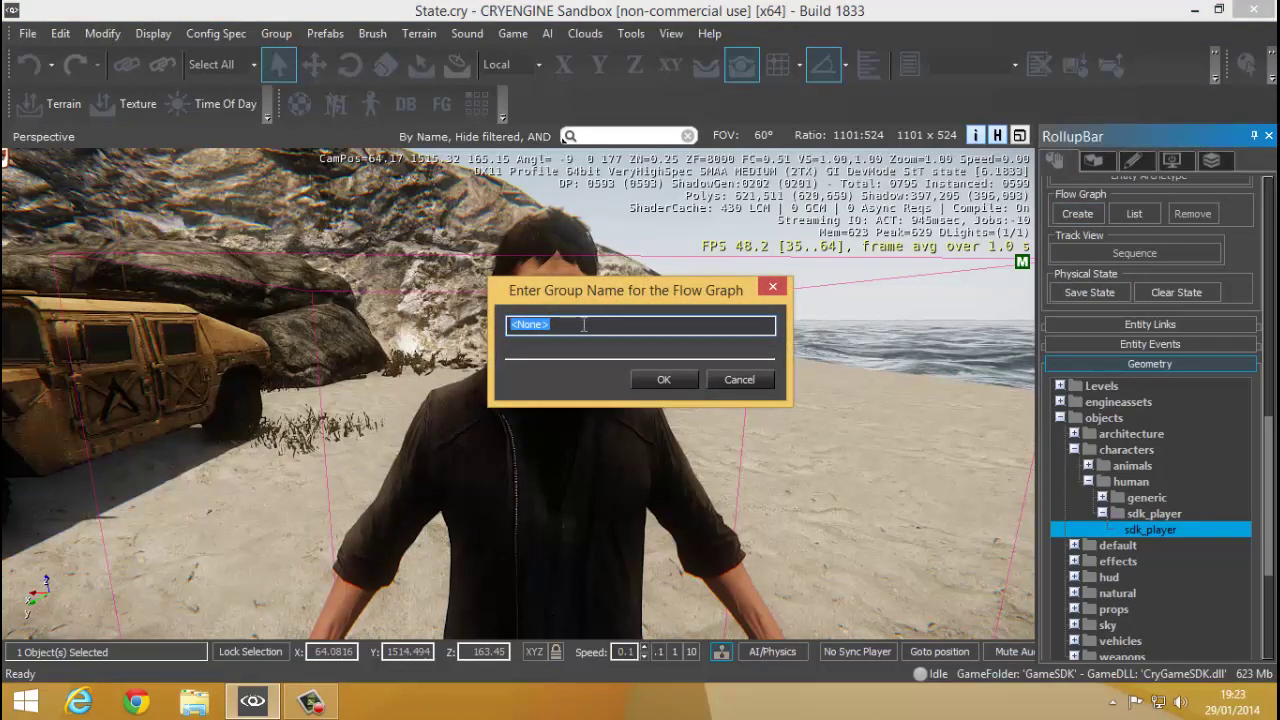
click(752, 388)
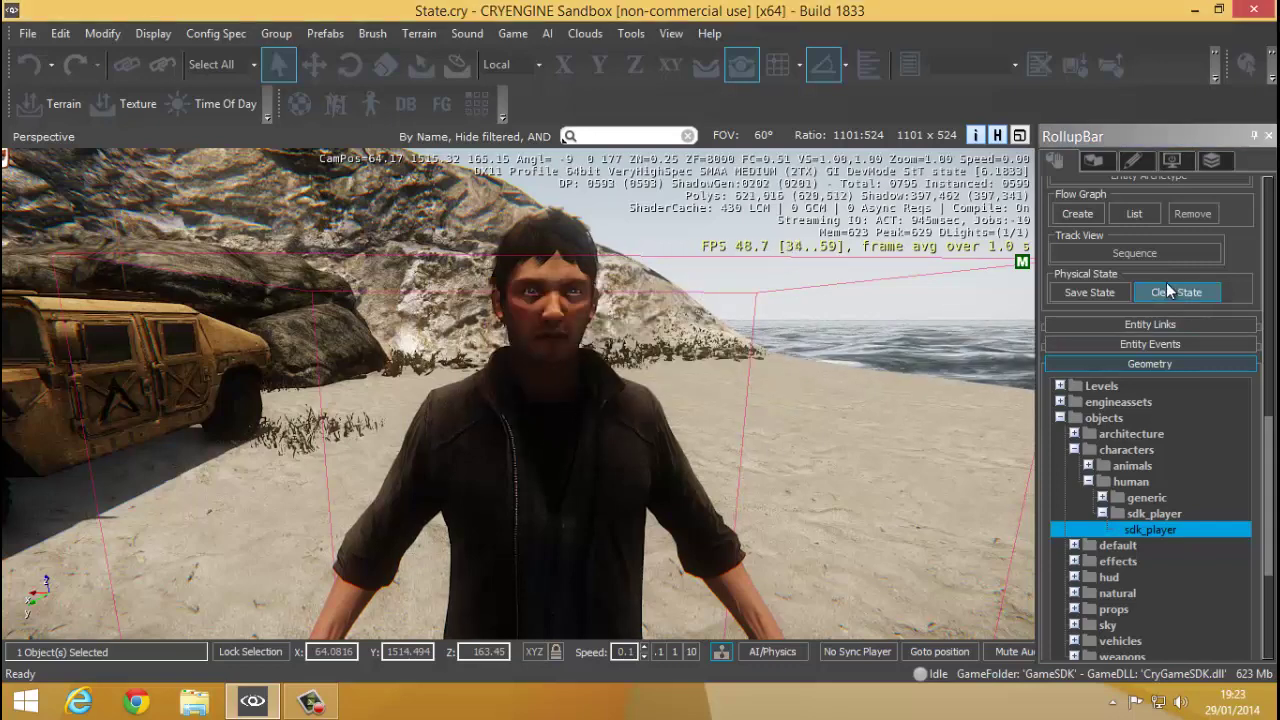
Step: Save the character entity's physical state again and view the character from a slightly different angle
scroll(1150, 285, down, 1)
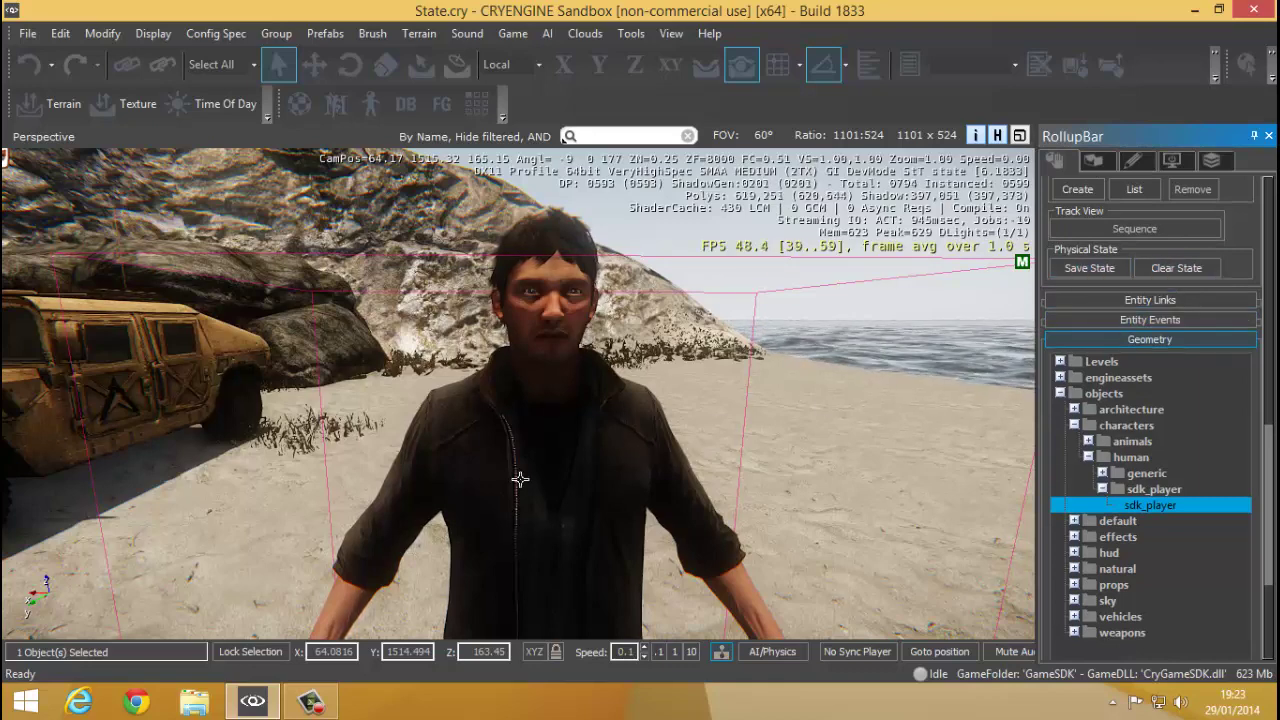
click(1110, 270)
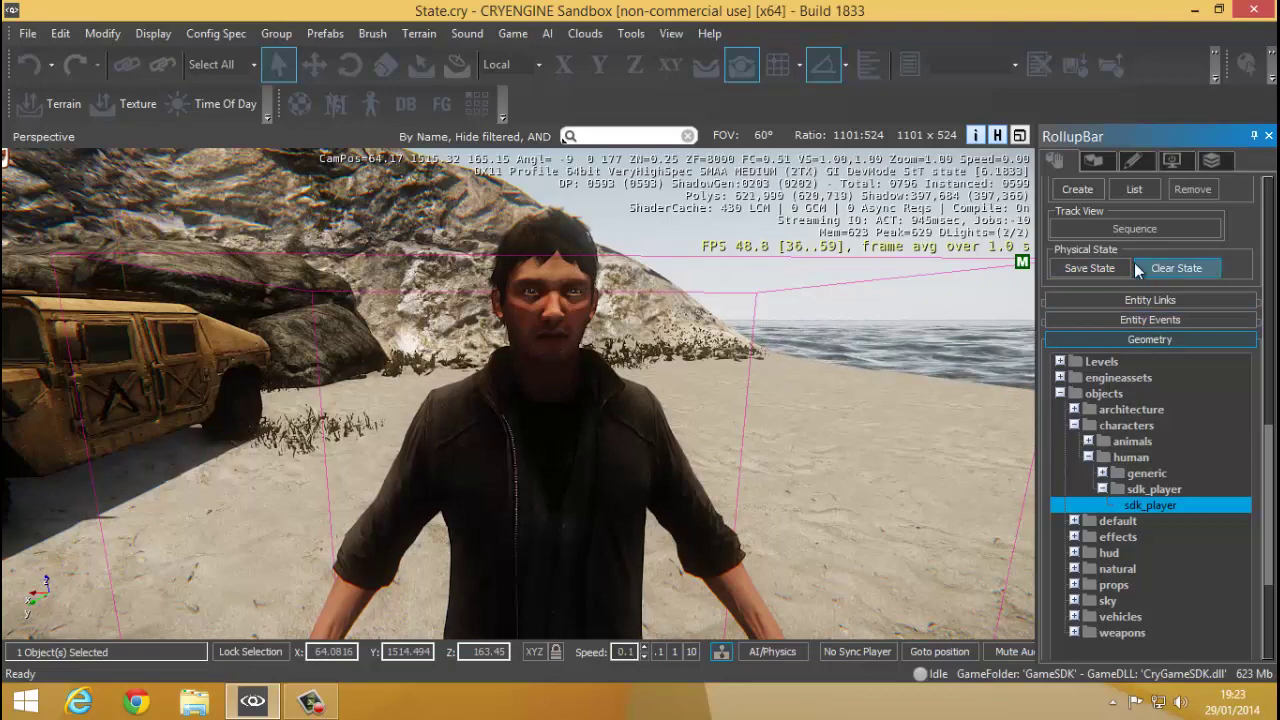
right_drag(541, 469, 508, 456)
middle_drag(508, 456, 512, 449)
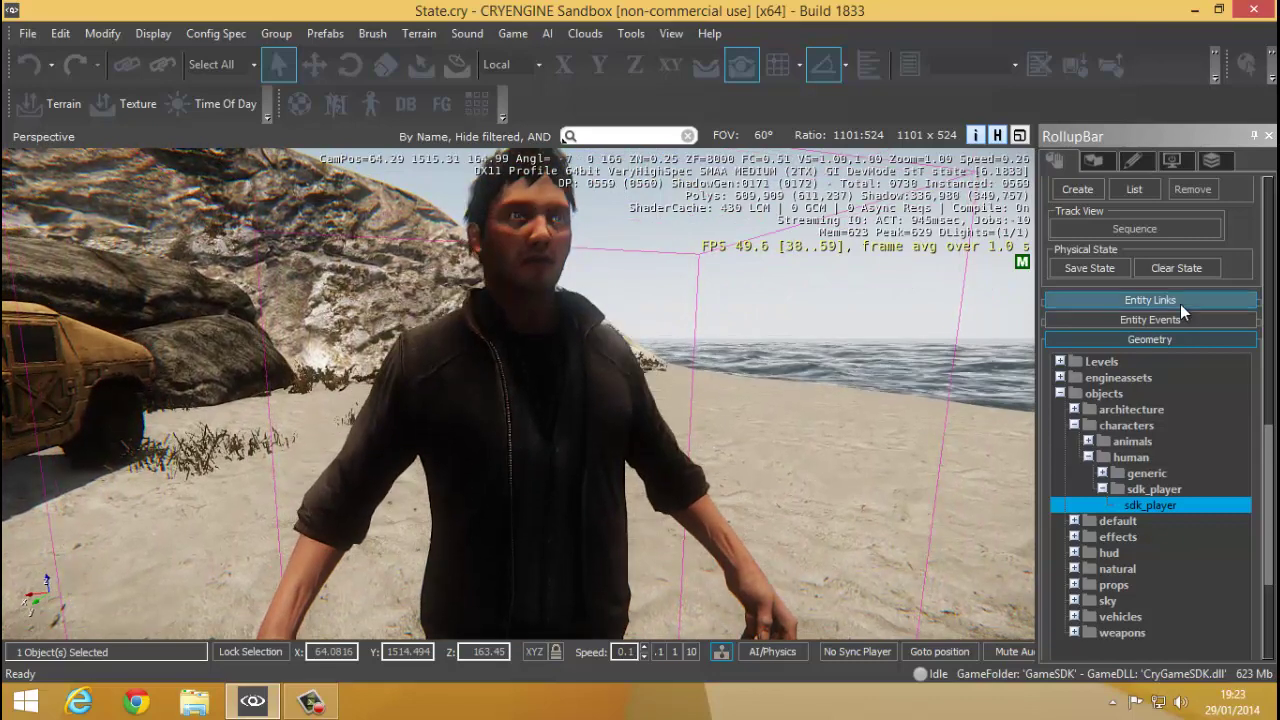
Step: Check the character's entity links and expand its entity events to view the available input/output events and methods
drag(1269, 452, 1276, 408)
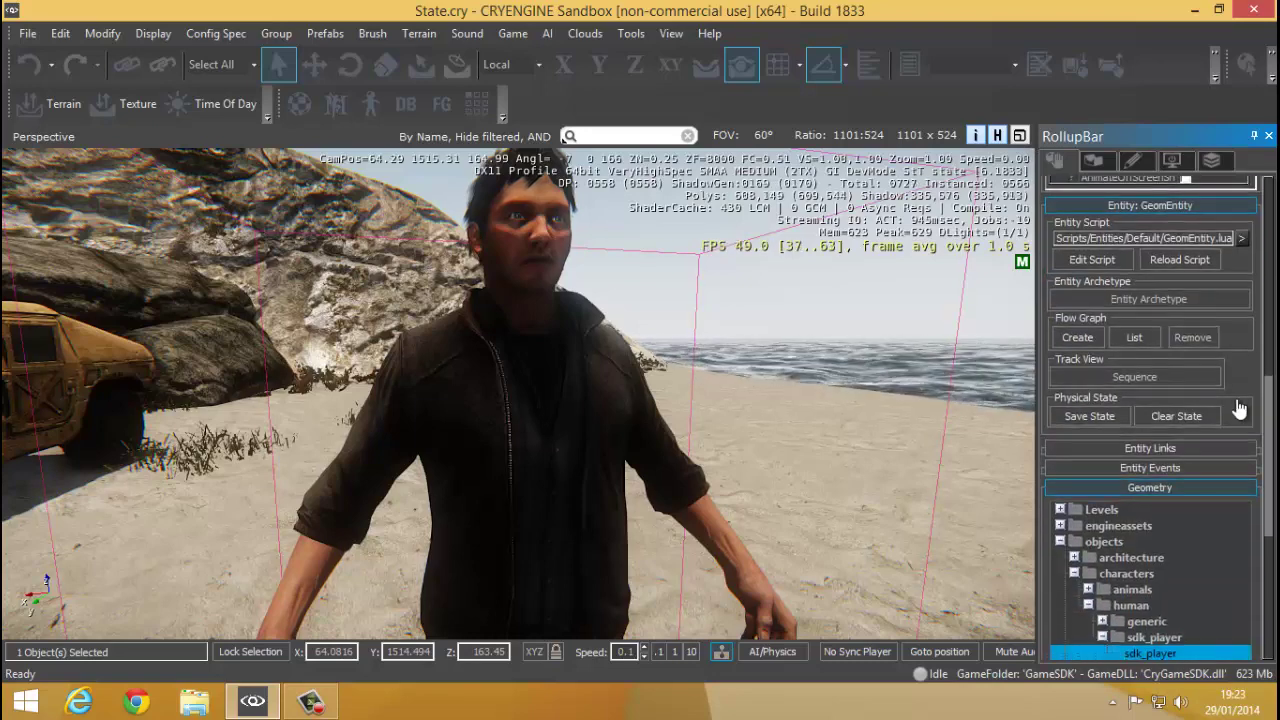
click(1166, 450)
click(1166, 450)
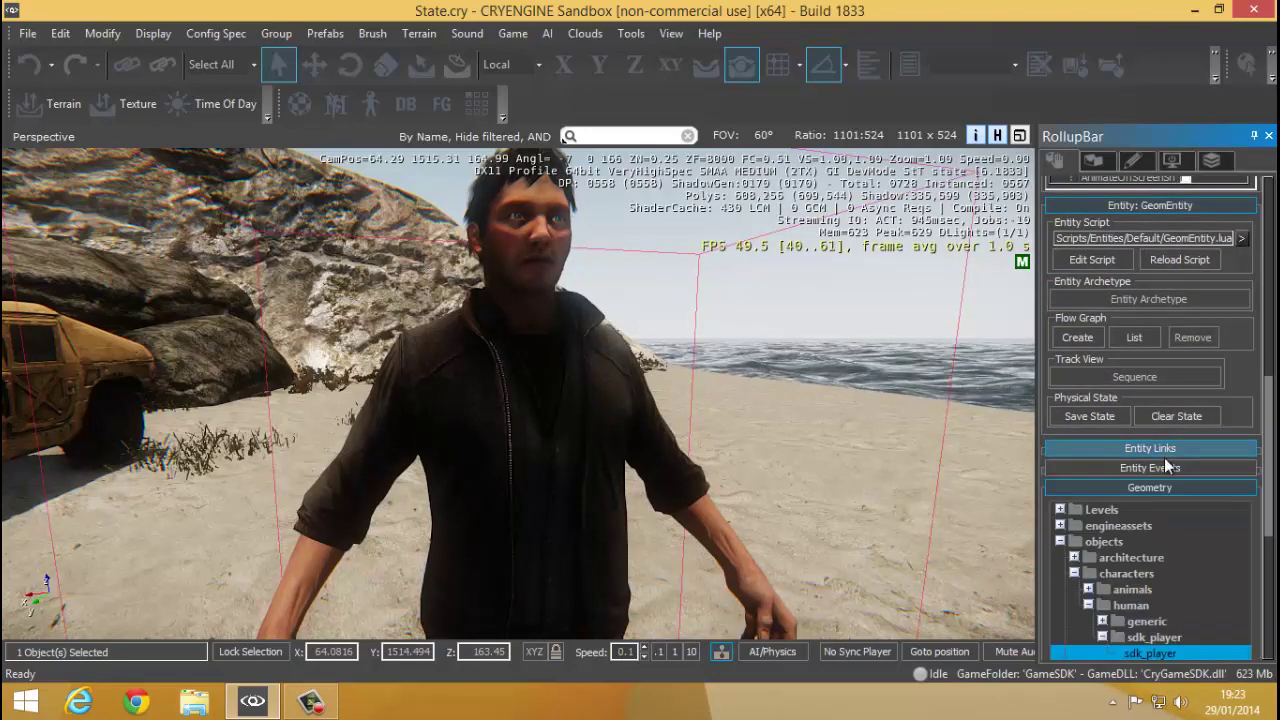
click(1166, 467)
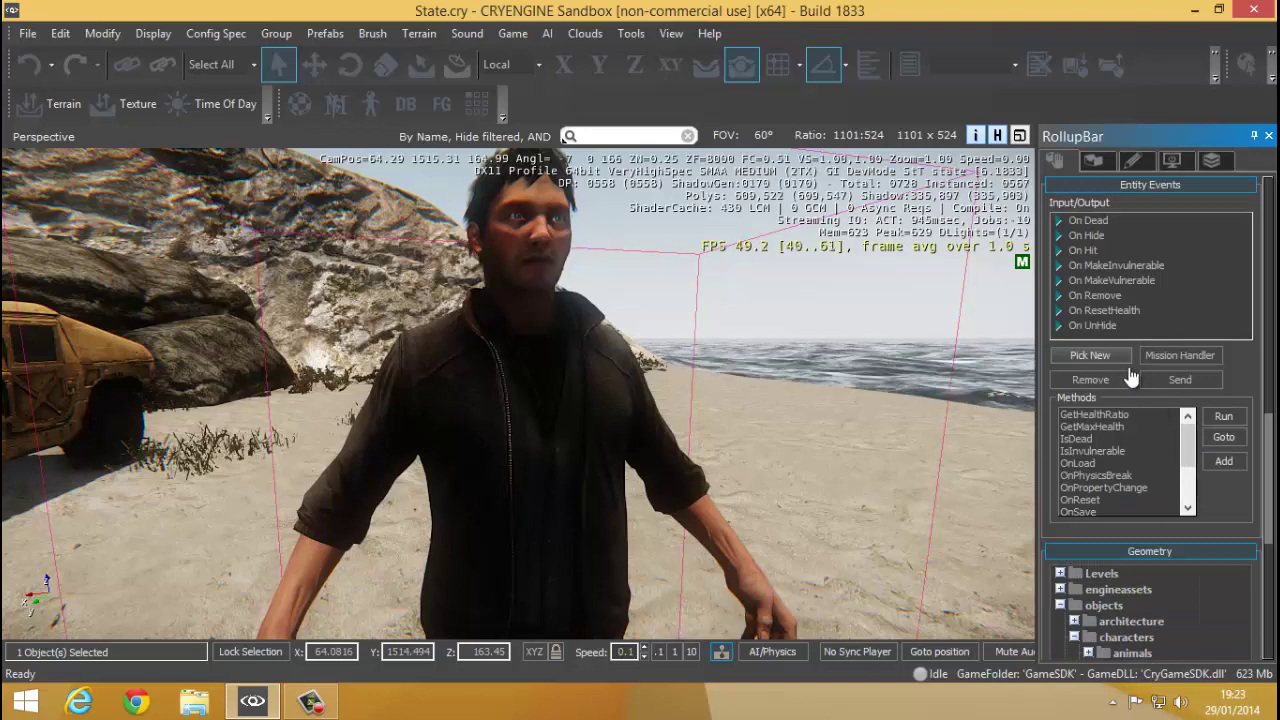
scroll(1131, 360, up, 1)
scroll(1133, 358, up, 4)
Step: Highlight the On Dead and On Hide events of the character while viewing the model from the front
click(1090, 361)
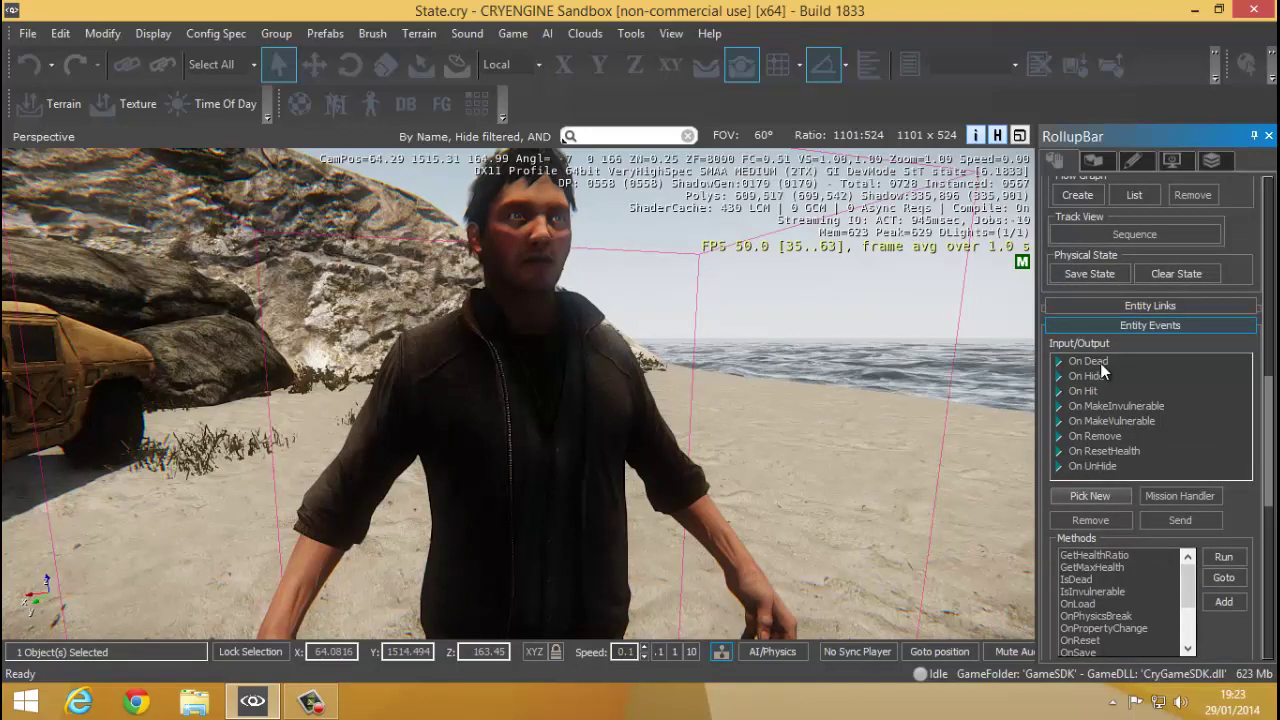
right_drag(510, 352, 585, 375)
middle_drag(585, 375, 580, 408)
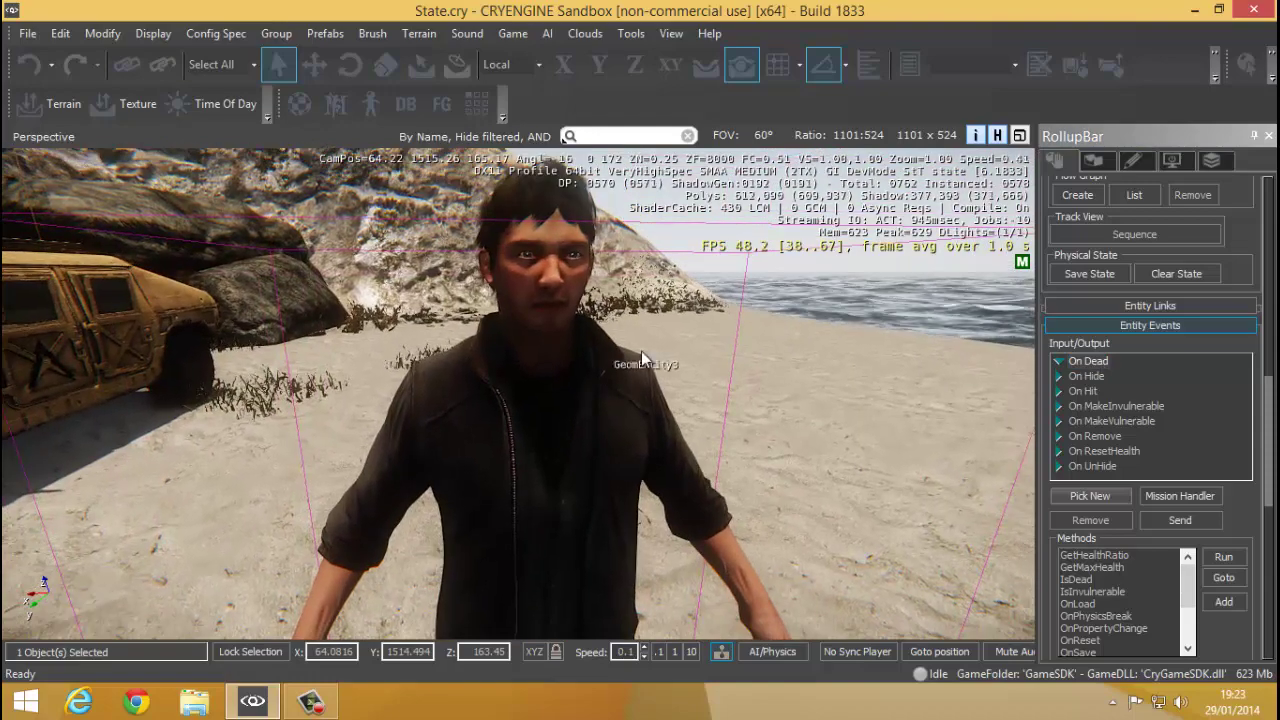
click(1095, 362)
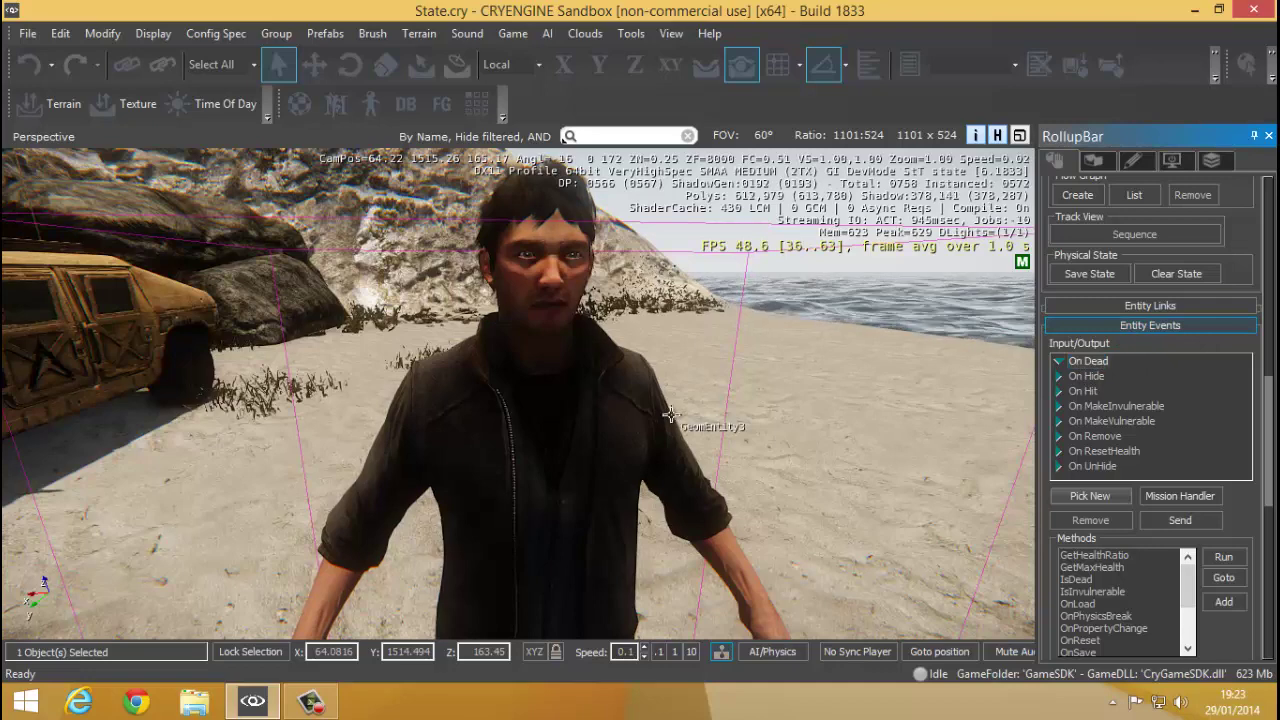
right_drag(670, 413, 626, 355)
click(1087, 377)
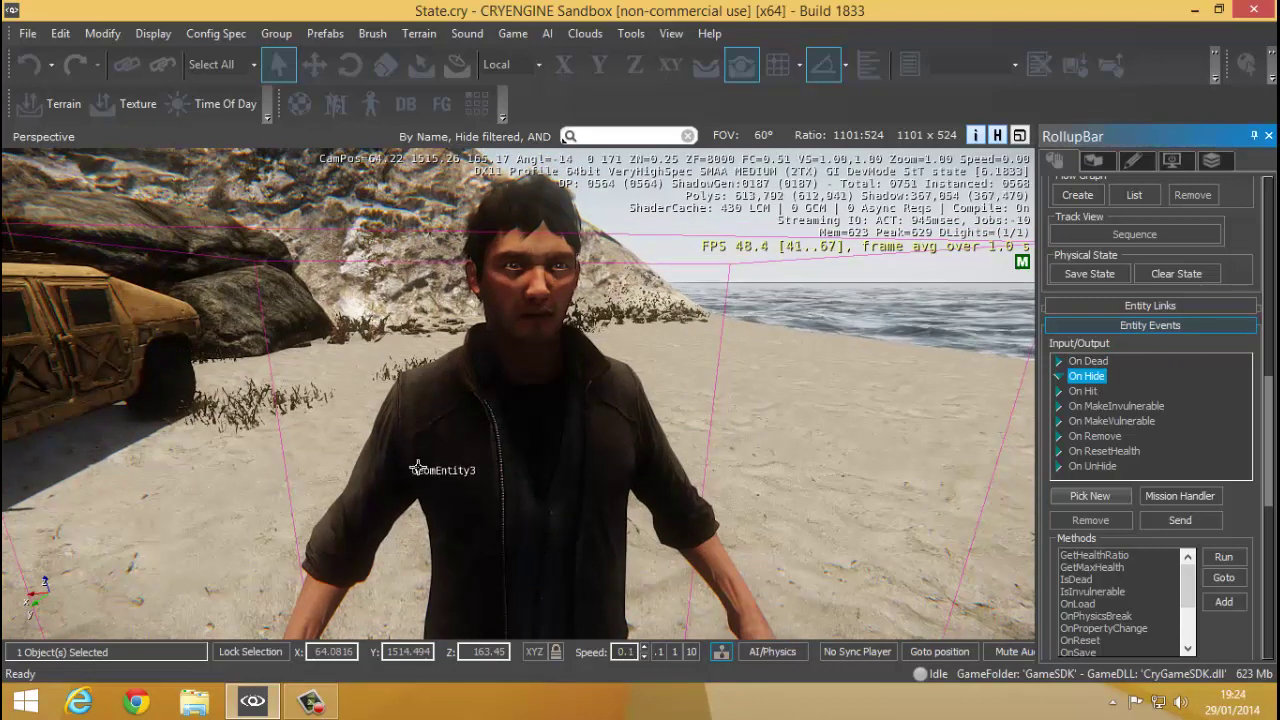
right_drag(434, 476, 437, 473)
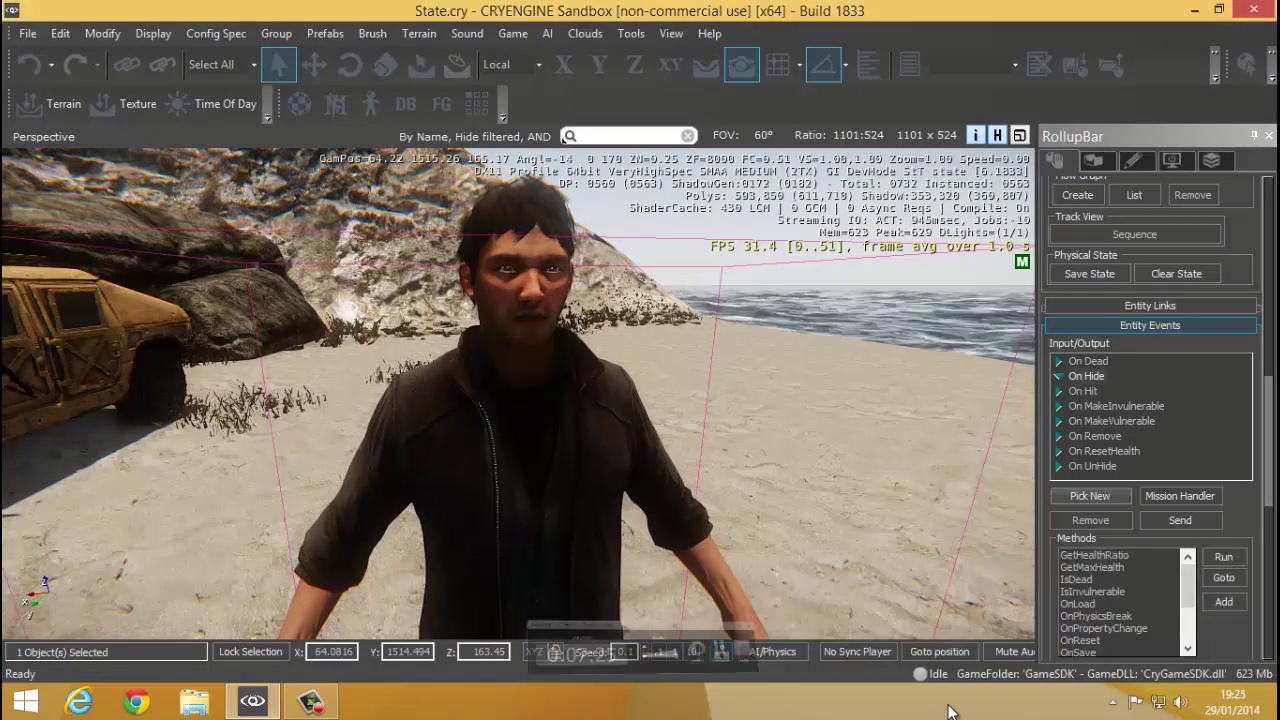
Step: Highlight the On MakeVulnerable and On Hit events, and return to the On Hide event
key(super+c)
key(Escape)
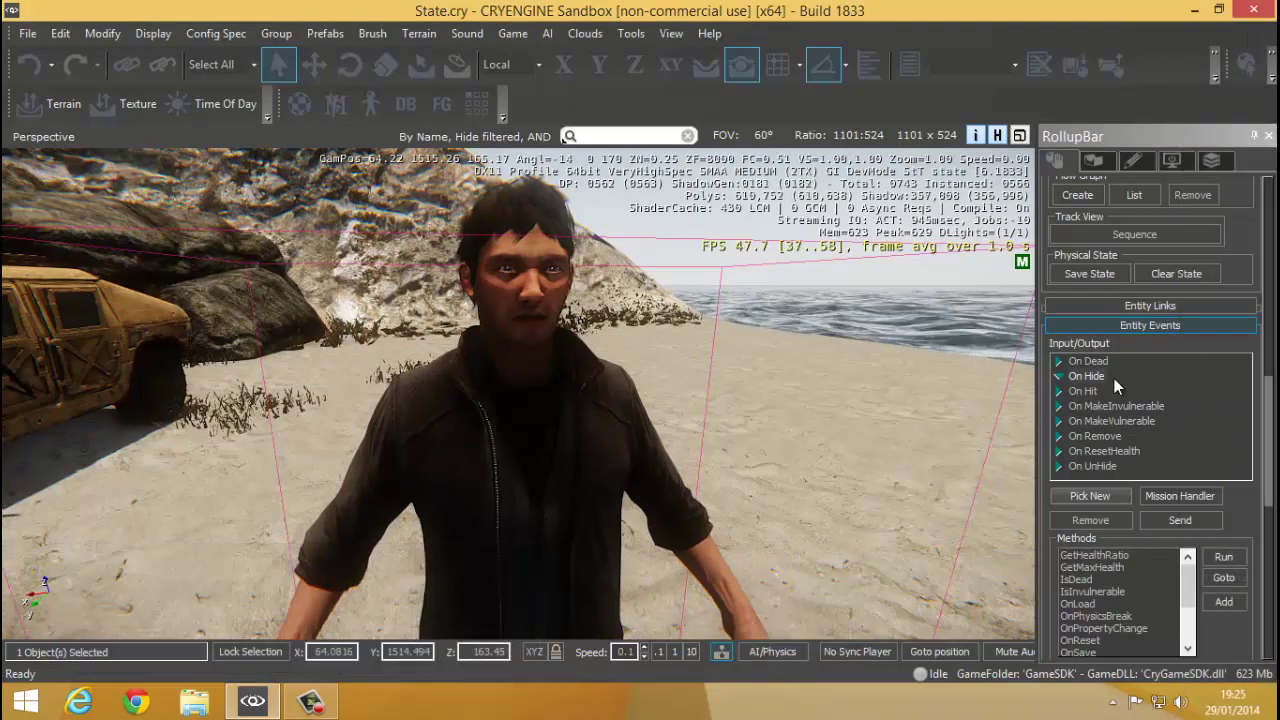
click(1104, 420)
click(1086, 391)
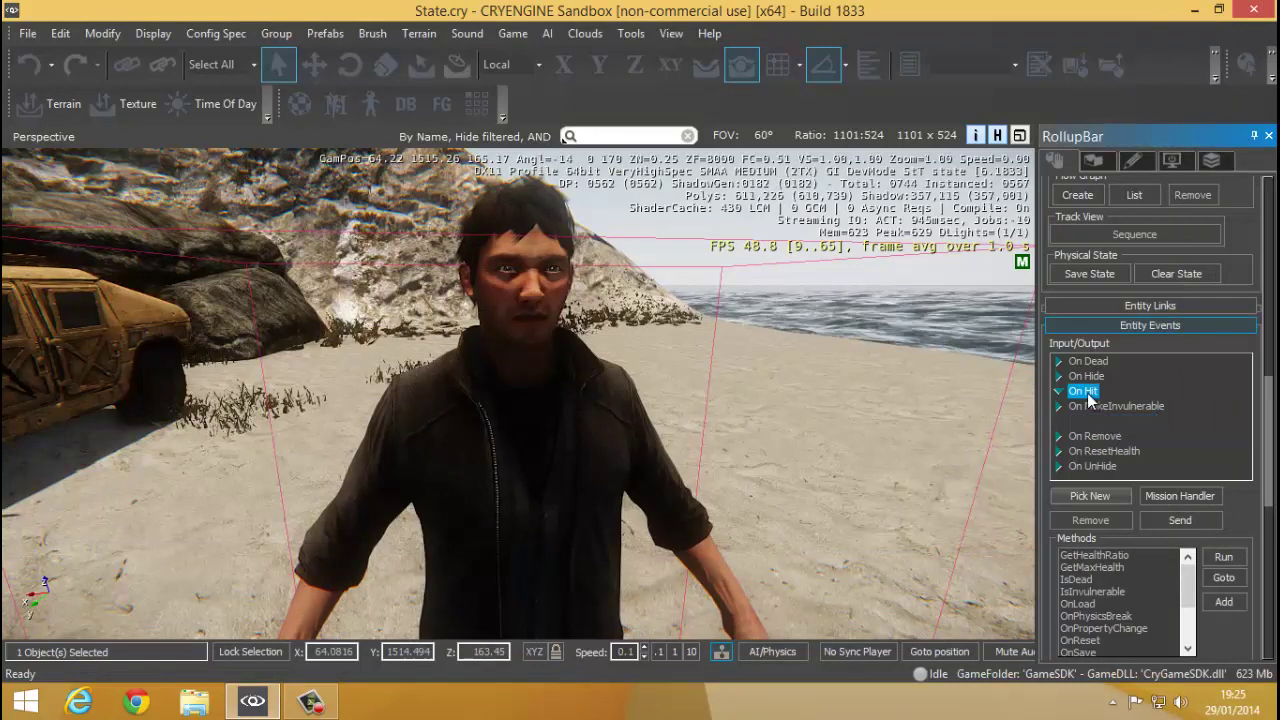
click(1099, 379)
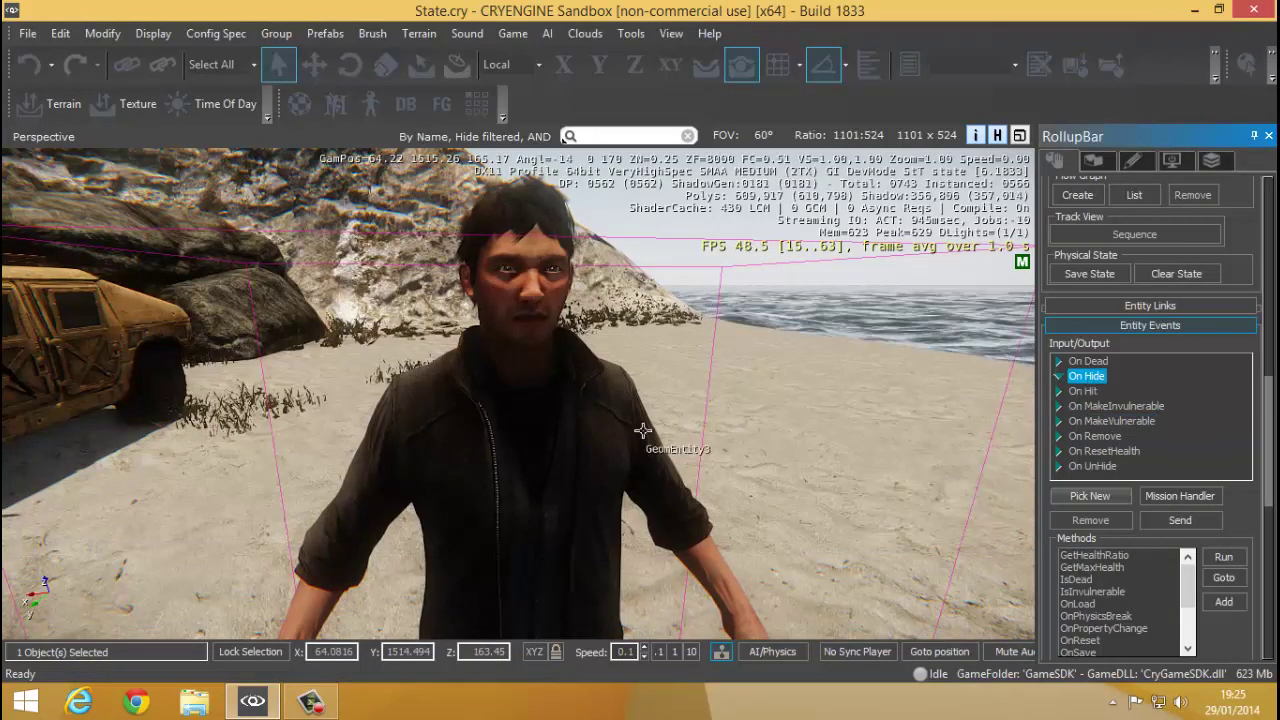
Step: Delete the sdk_player character entity GeomEntity3 from the level
right_drag(644, 432, 657, 389)
click(754, 327)
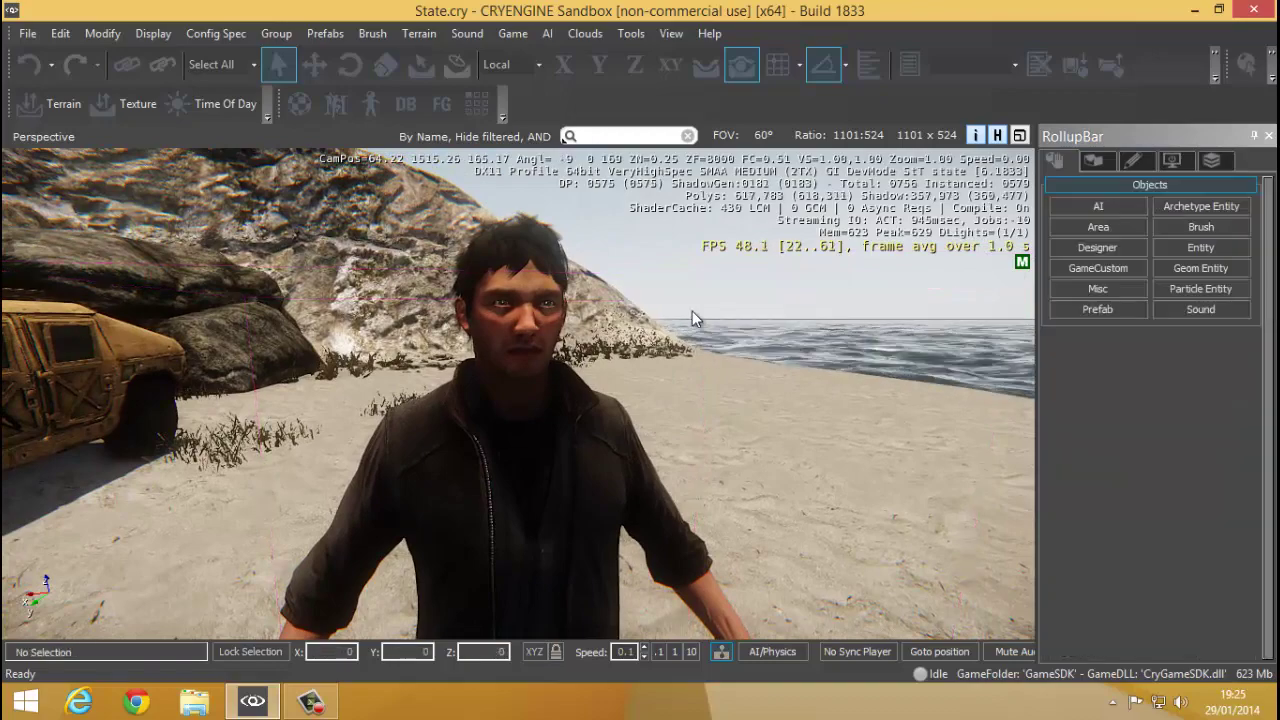
click(551, 403)
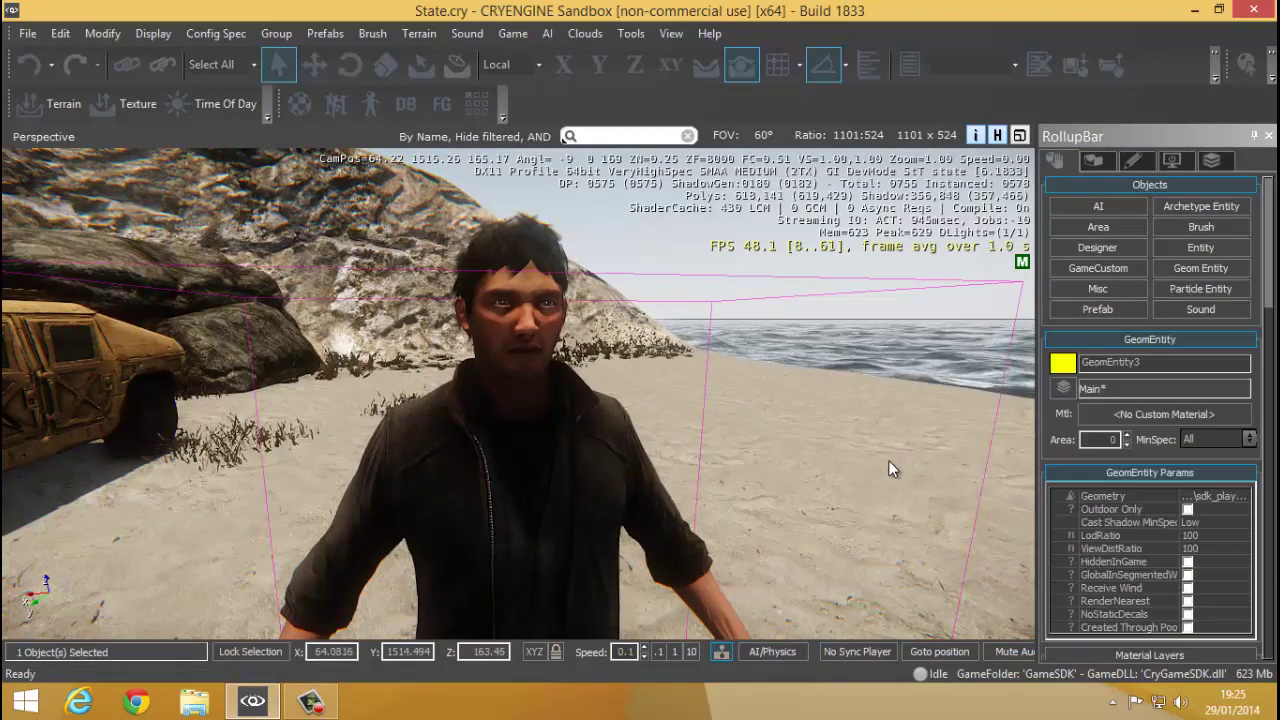
mouse_move(888, 460)
right_down()
mouse_move(898, 443)
mouse_move(900, 455)
right_up()
scroll(900, 455, down, 2)
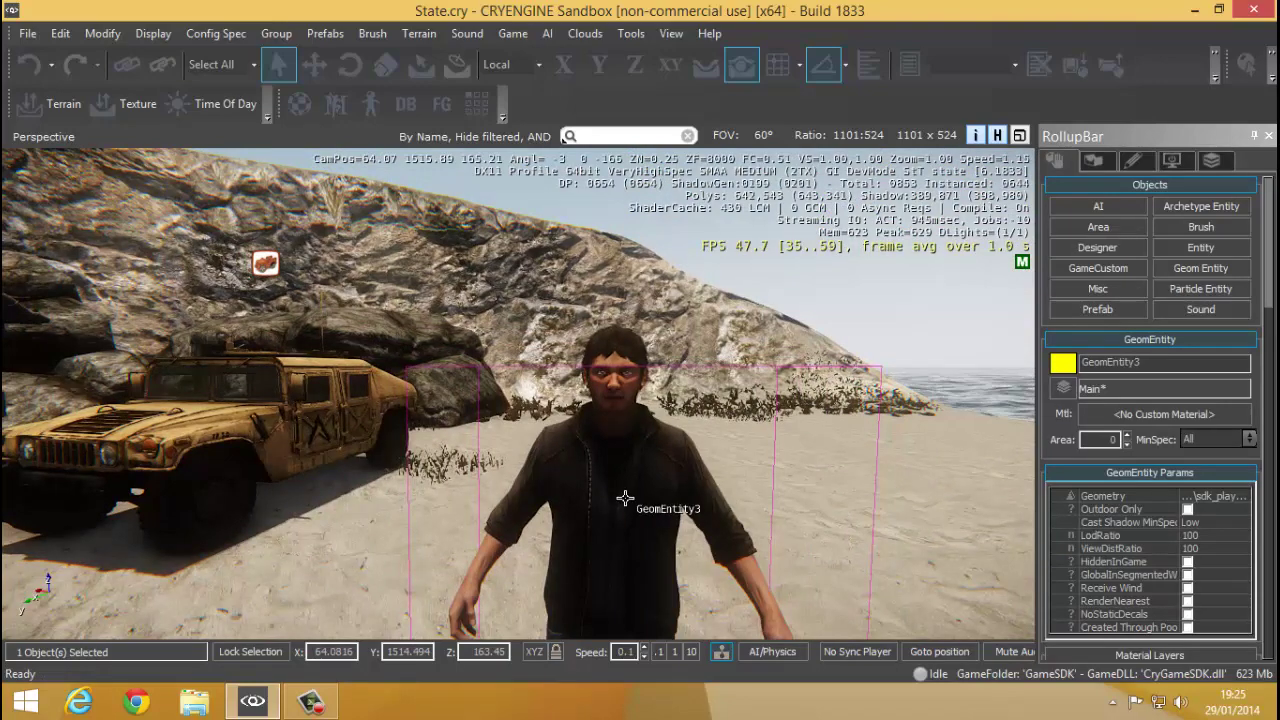
key(Delete)
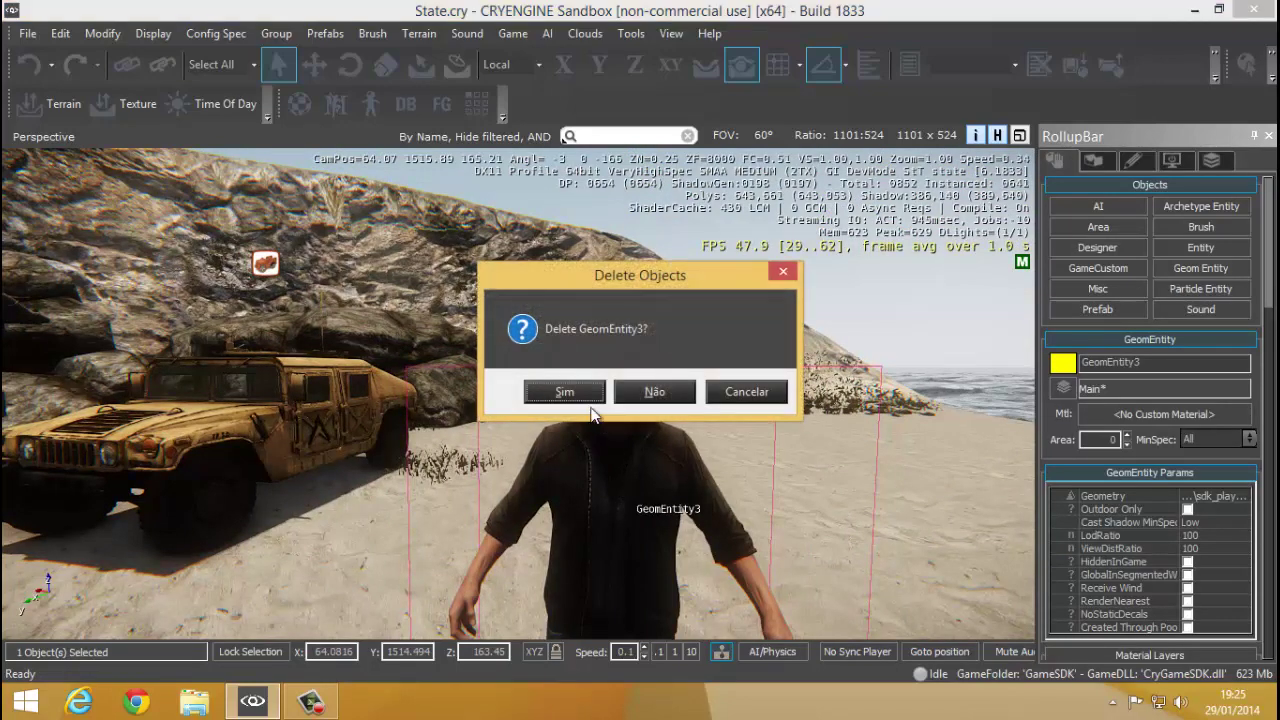
click(572, 390)
key(s)
right_drag(768, 445, 768, 444)
middle_drag(816, 387, 808, 425)
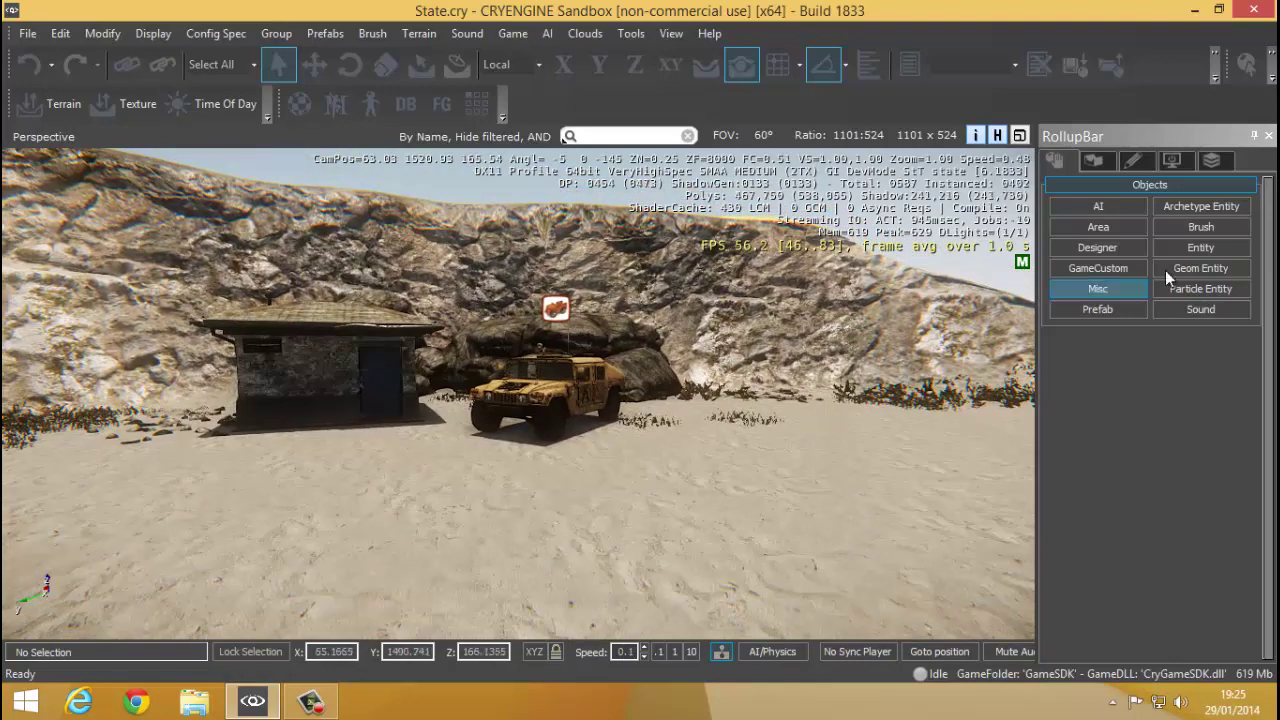
right_drag(818, 453, 818, 450)
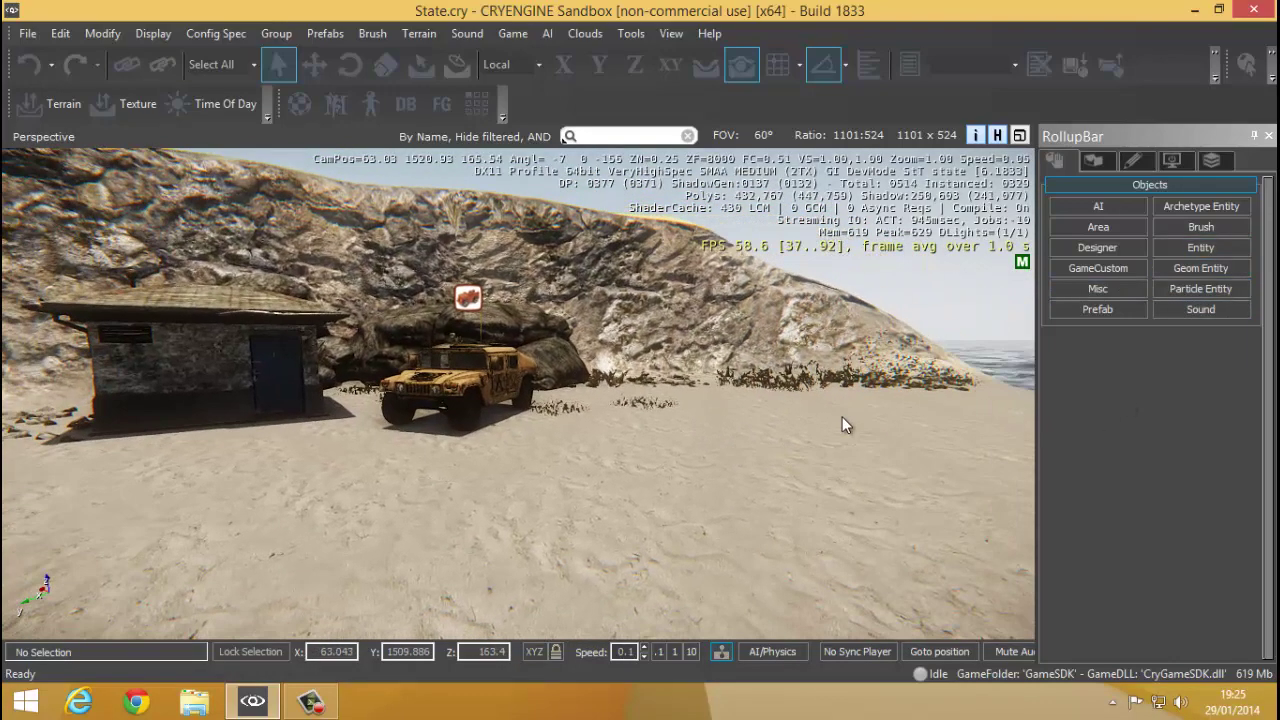
middle_drag(802, 400, 814, 406)
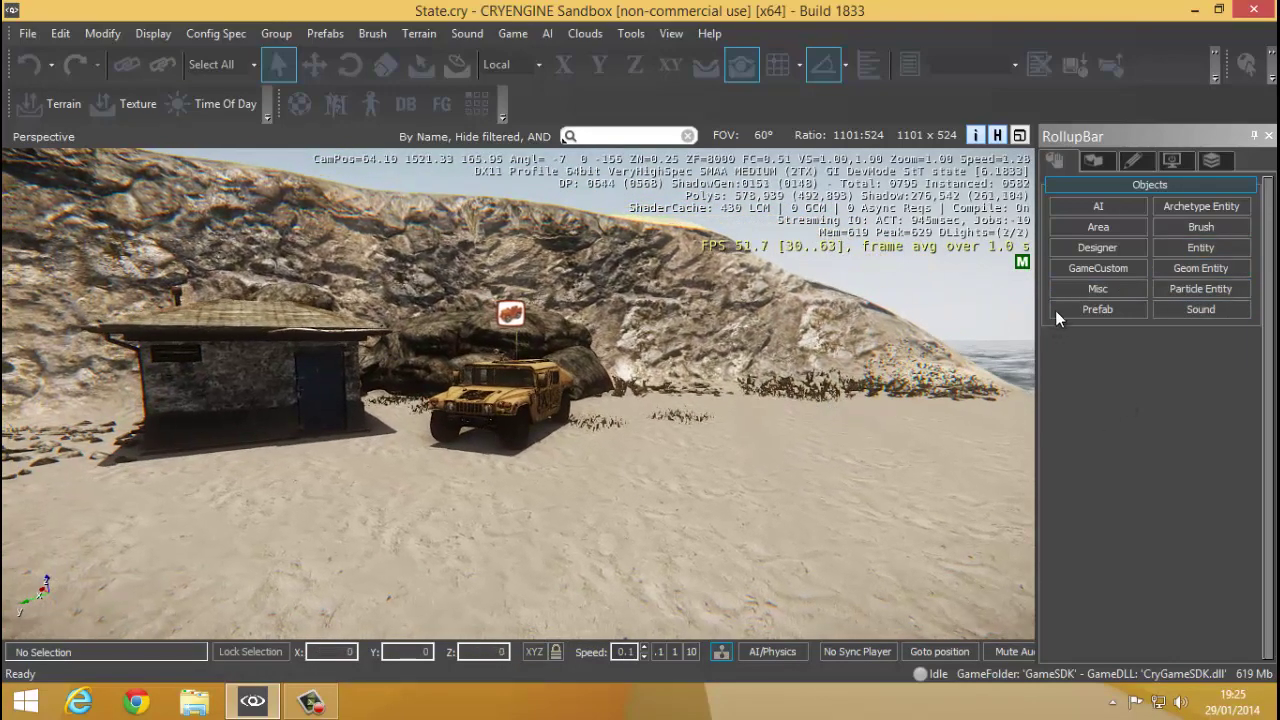
right_drag(798, 443, 782, 474)
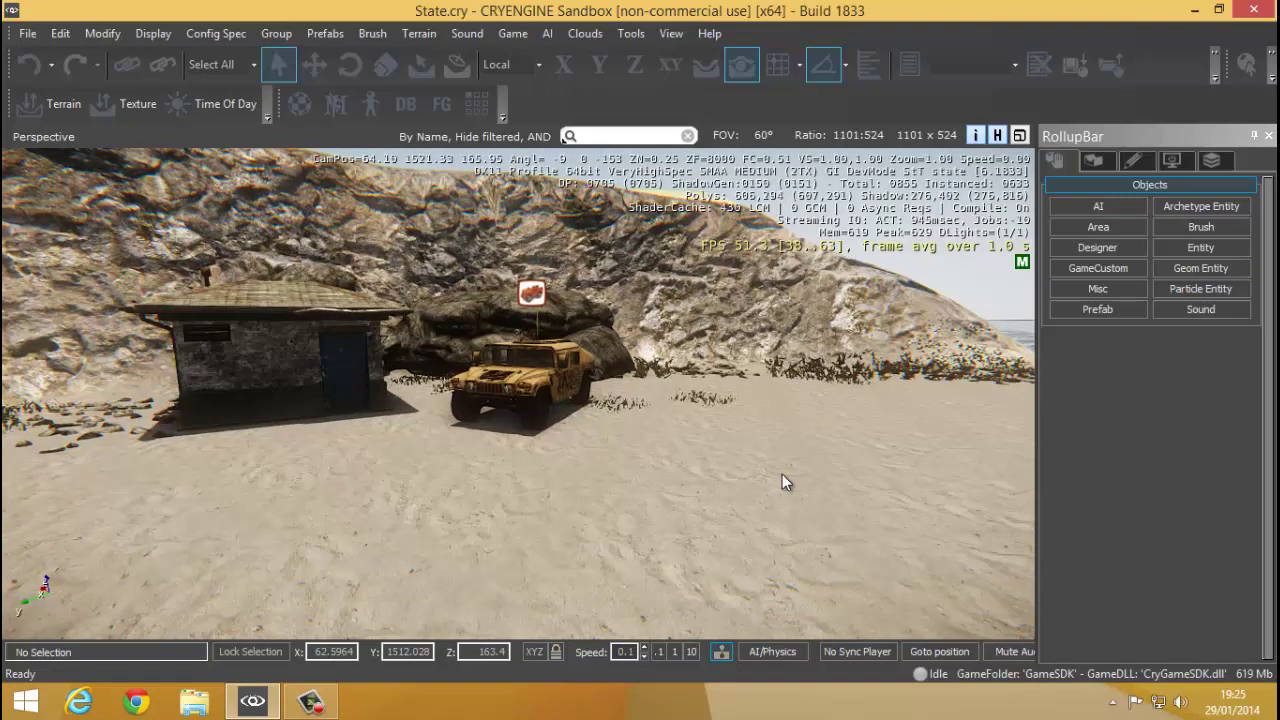
right_drag(782, 474, 797, 484)
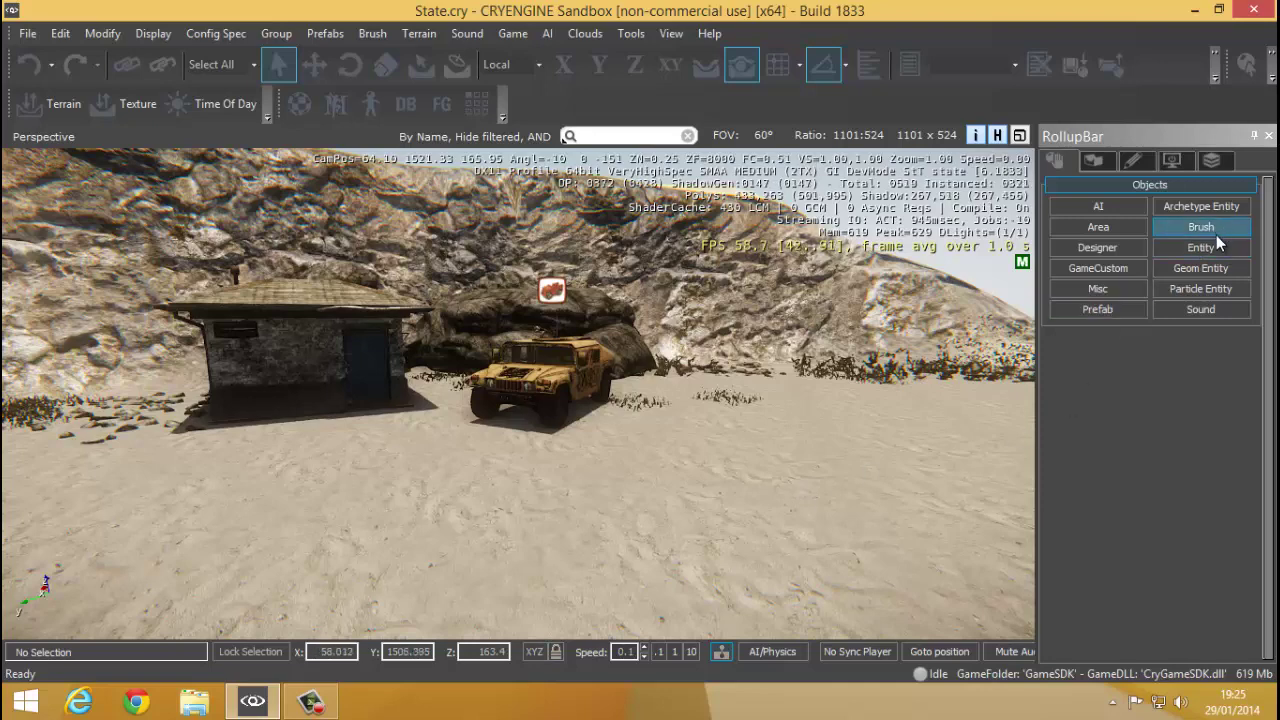
right_drag(812, 406, 786, 400)
right_drag(831, 466, 825, 463)
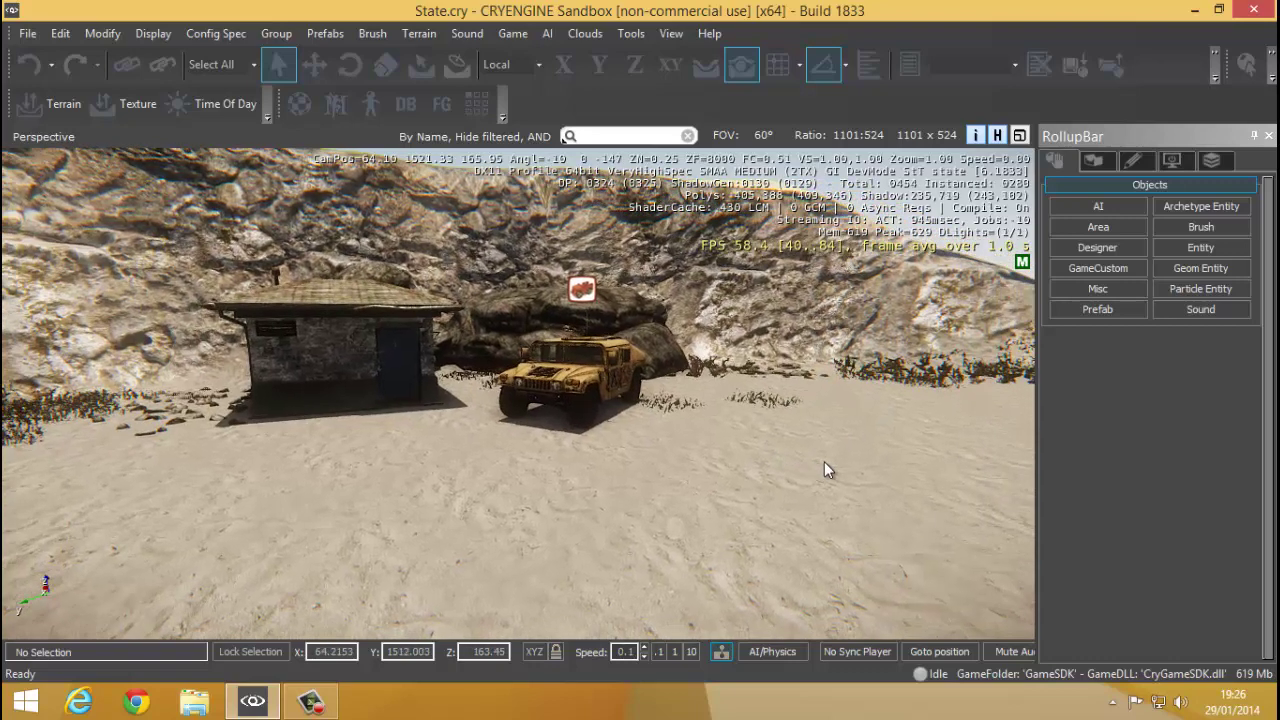
Step: Open the browser of Entity object categories with the empty beach in view
click(1202, 252)
right_drag(916, 442, 843, 434)
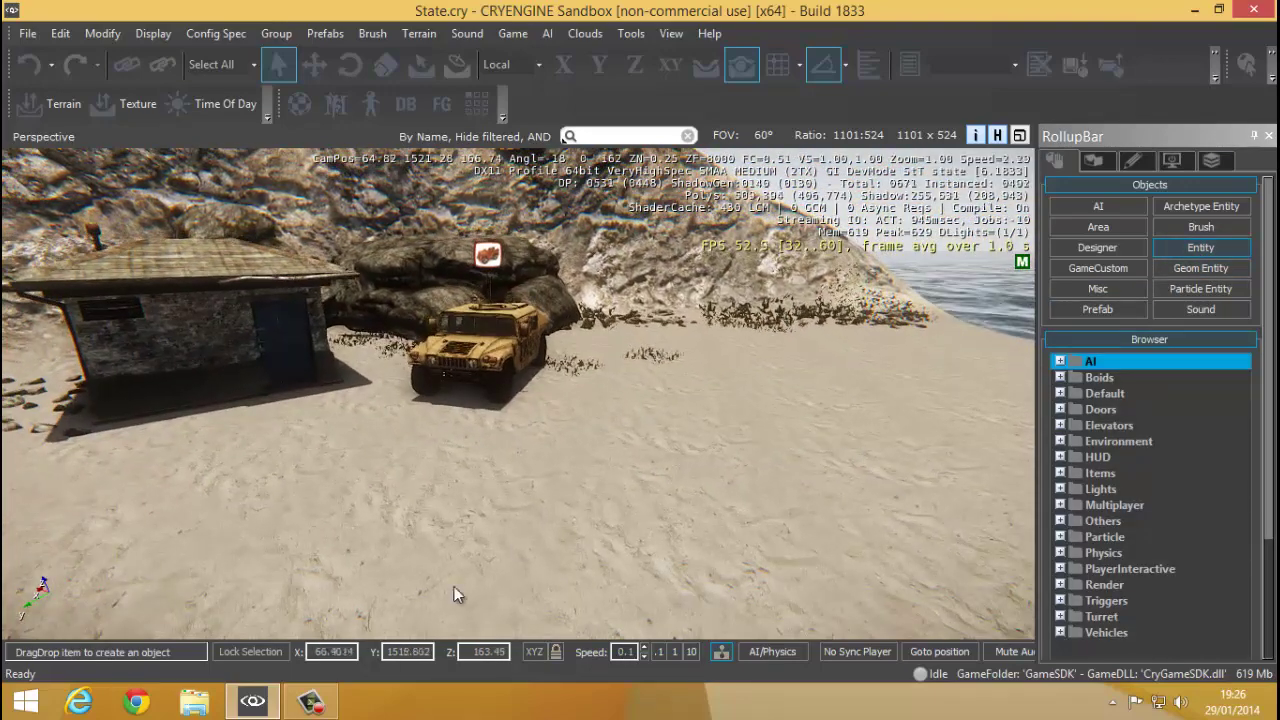
click(316, 708)
click(318, 709)
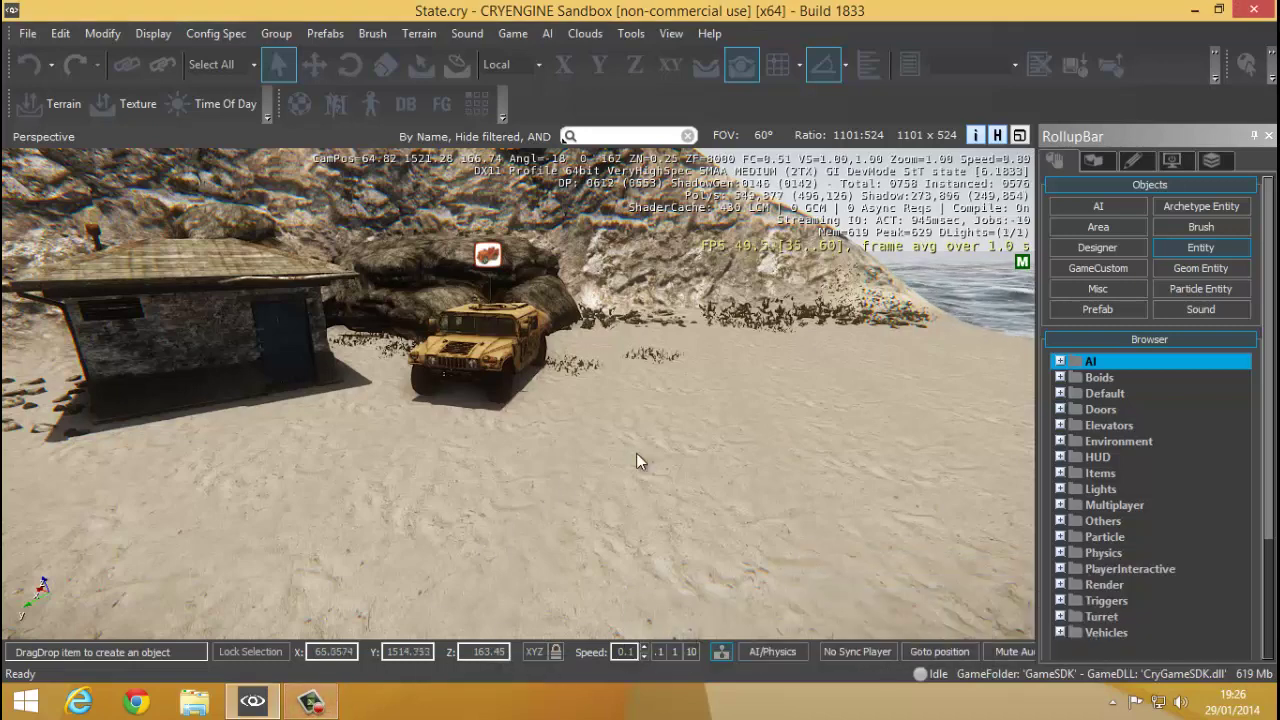
right_drag(636, 453, 637, 448)
right_drag(764, 426, 959, 416)
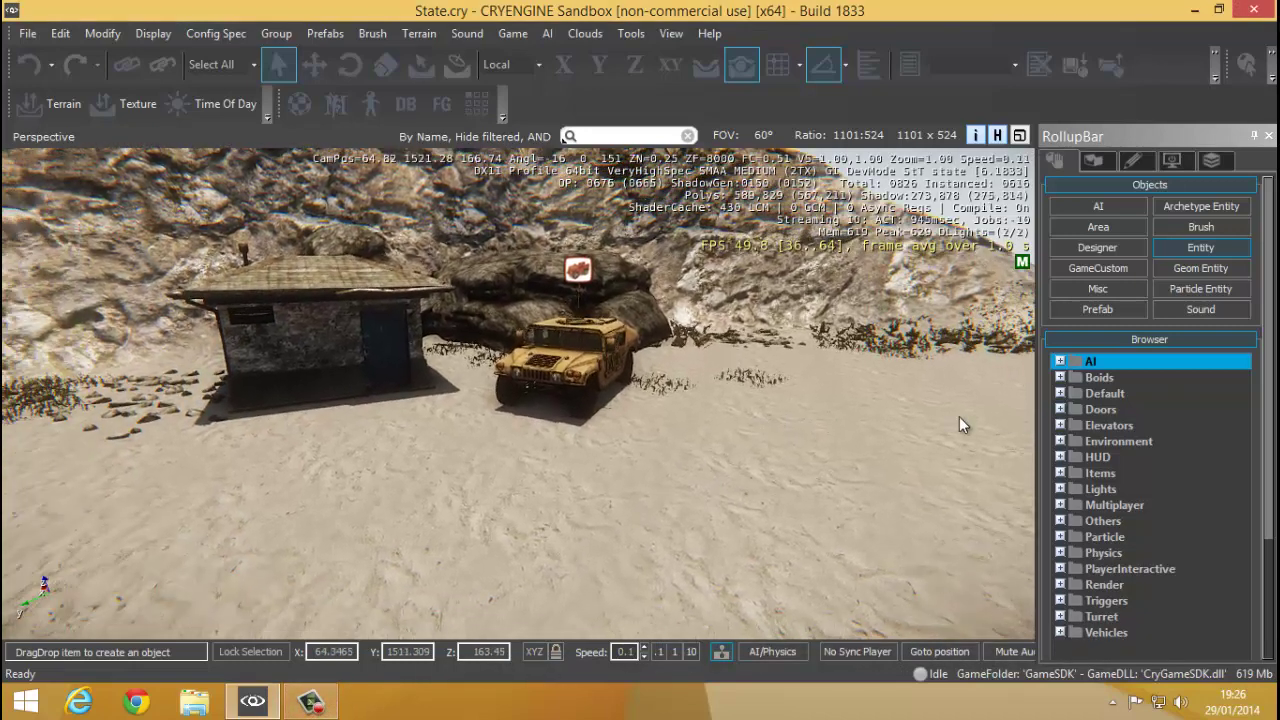
Step: Place a Turtles entity from the Boids category on the beach near the water
click(1072, 382)
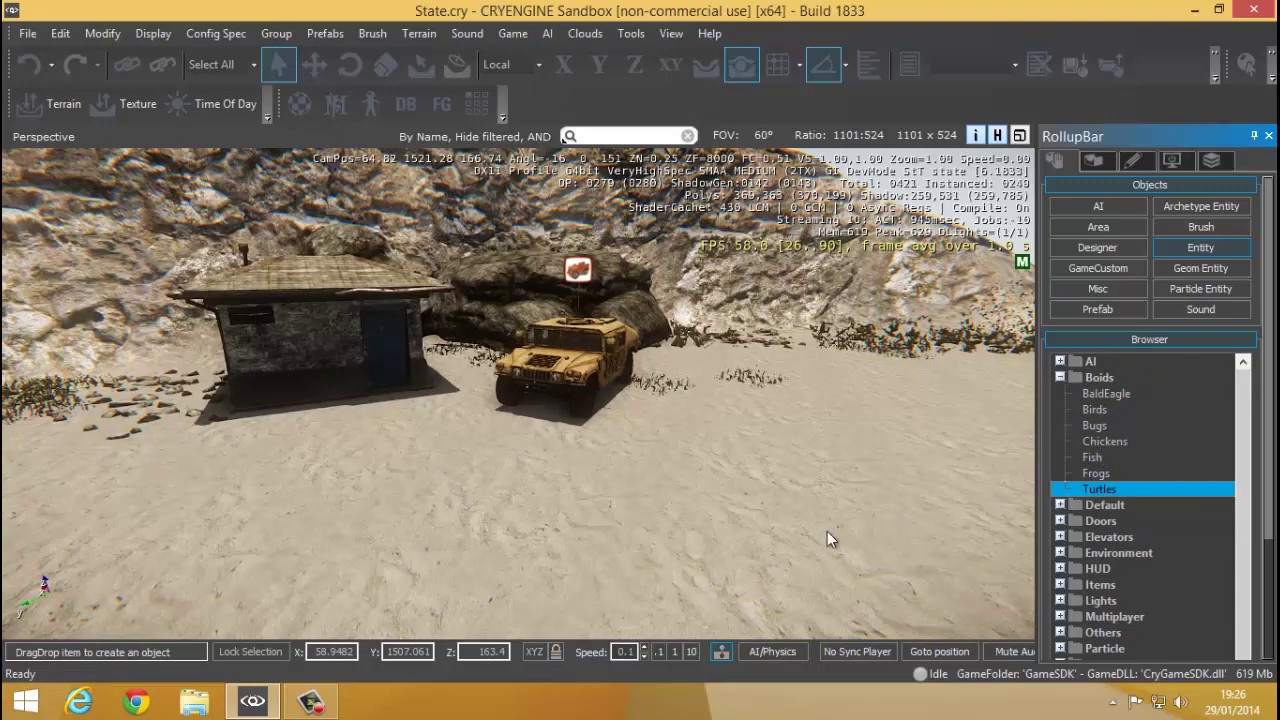
mouse_move(766, 532)
right_down()
mouse_move(740, 603)
mouse_move(782, 568)
mouse_move(752, 544)
right_up()
key(s)
key(s)
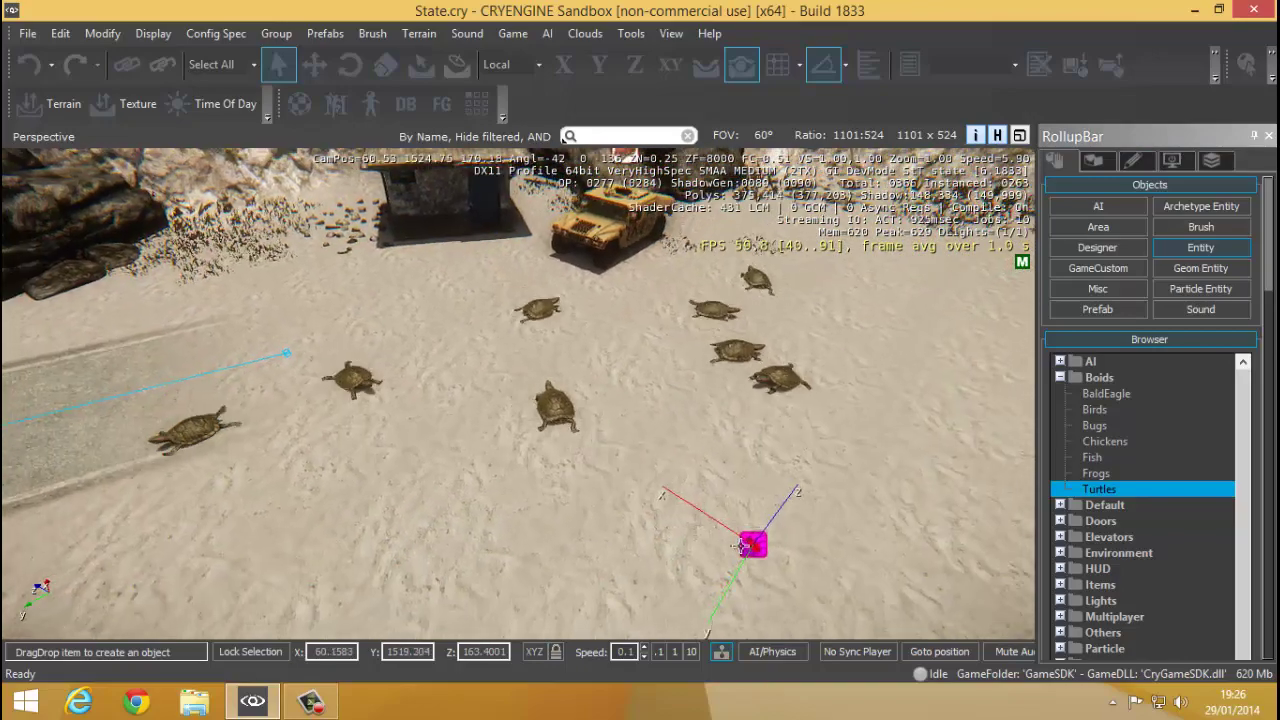
right_drag(716, 442, 852, 428)
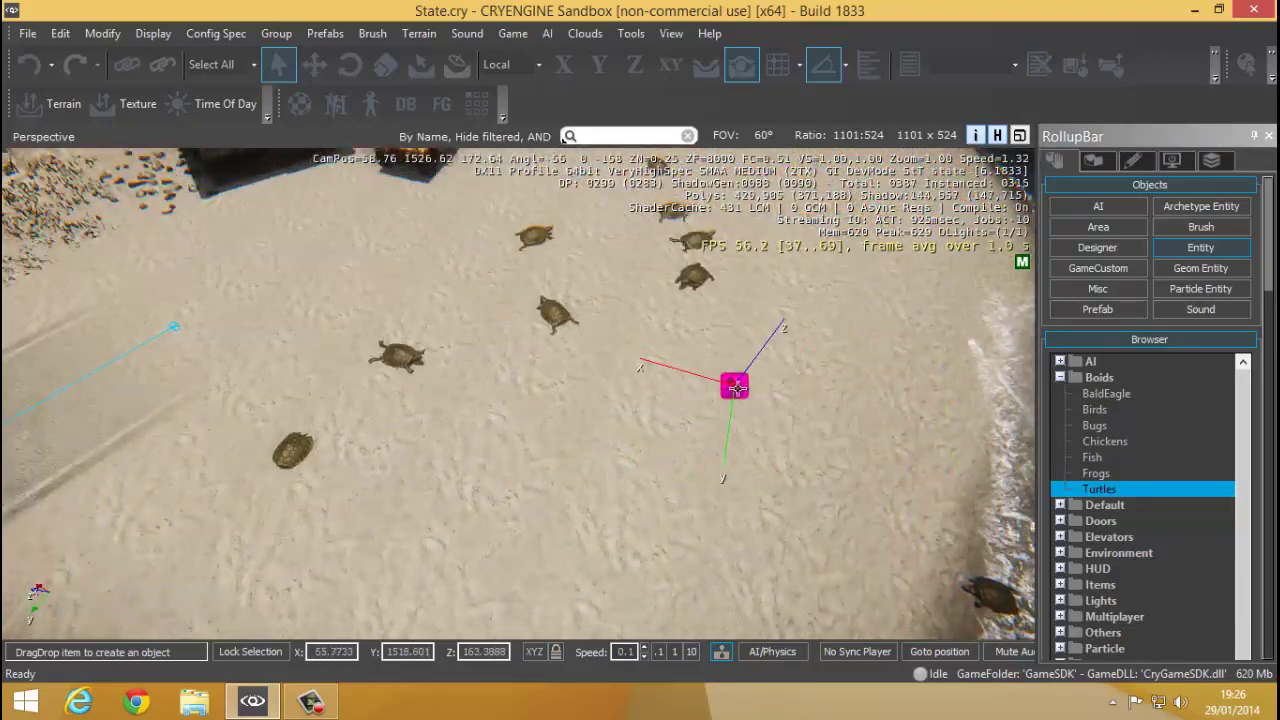
click(663, 342)
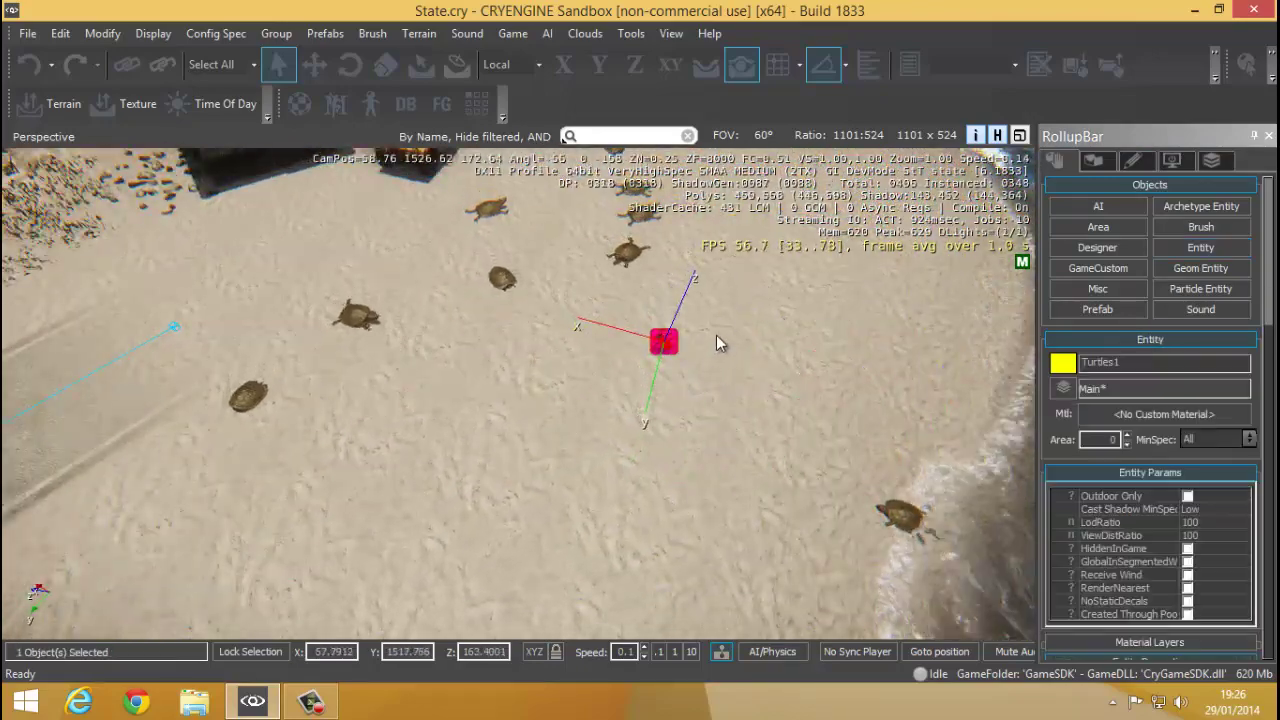
Step: Examine the spawned turtles walking around the entity on the beach from closer and different angles
right_drag(716, 335, 713, 344)
middle_drag(701, 326, 722, 310)
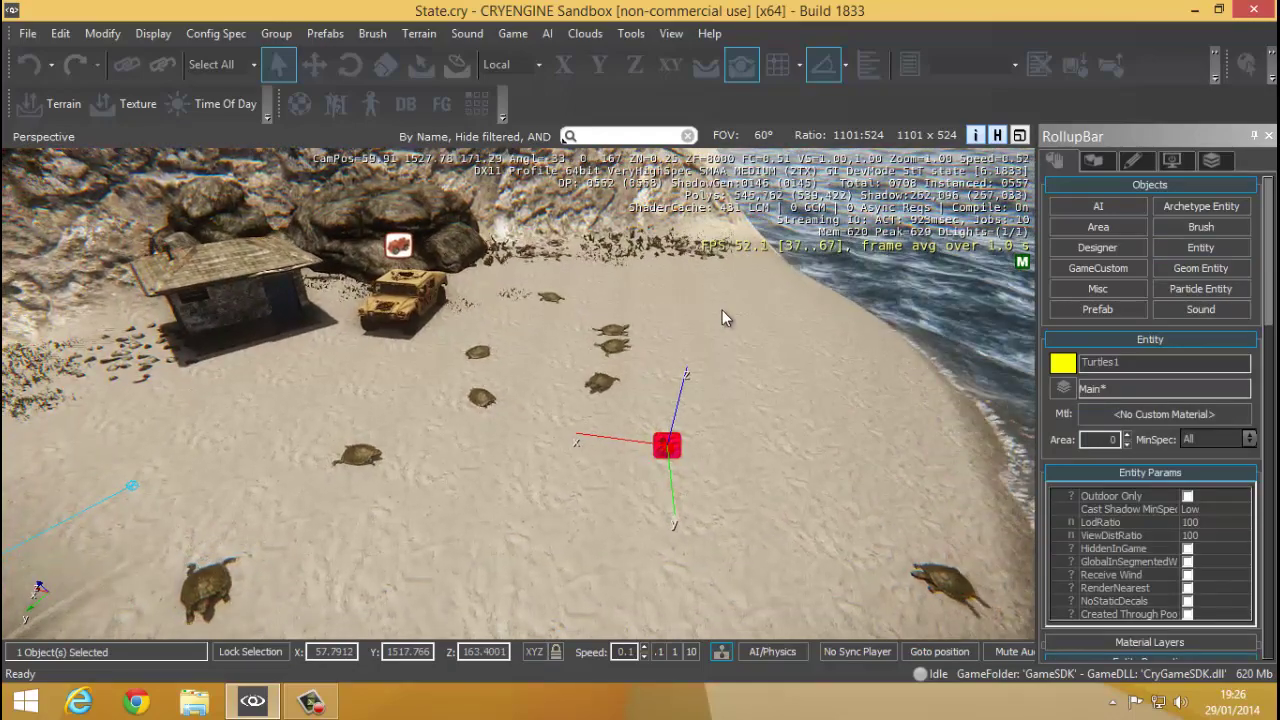
key(w)
right_drag(722, 310, 725, 308)
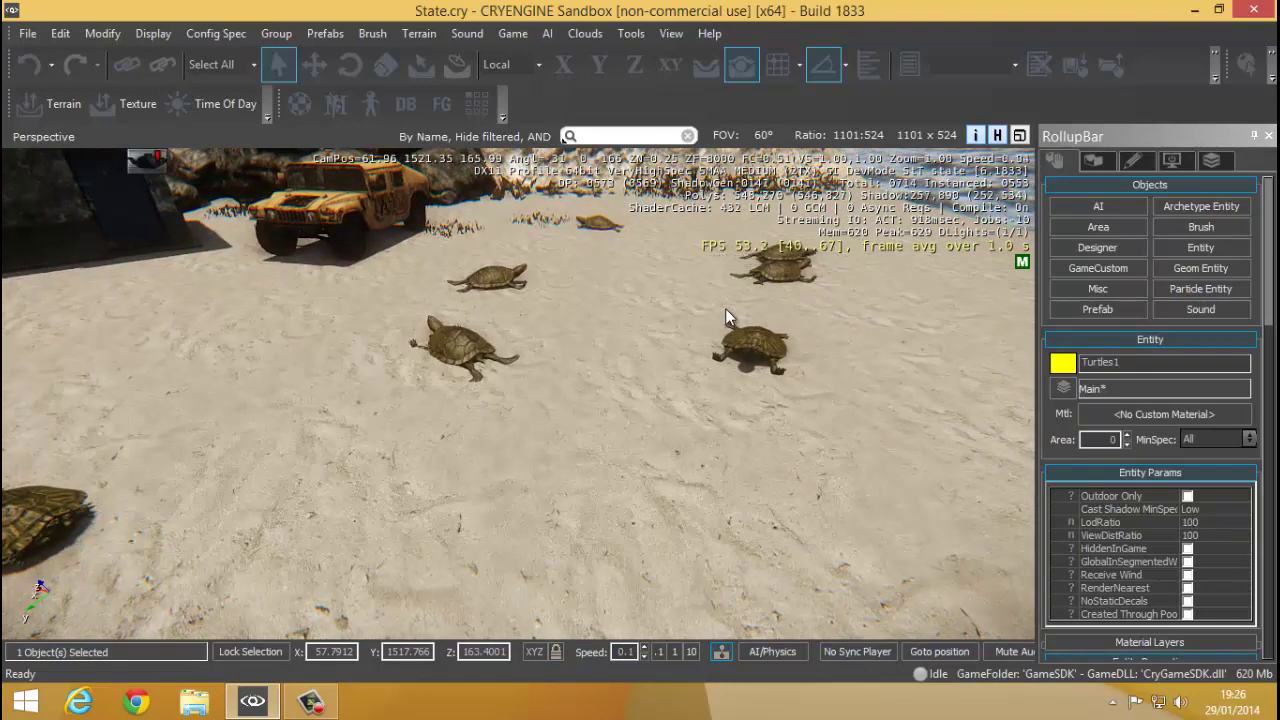
right_drag(690, 315, 725, 306)
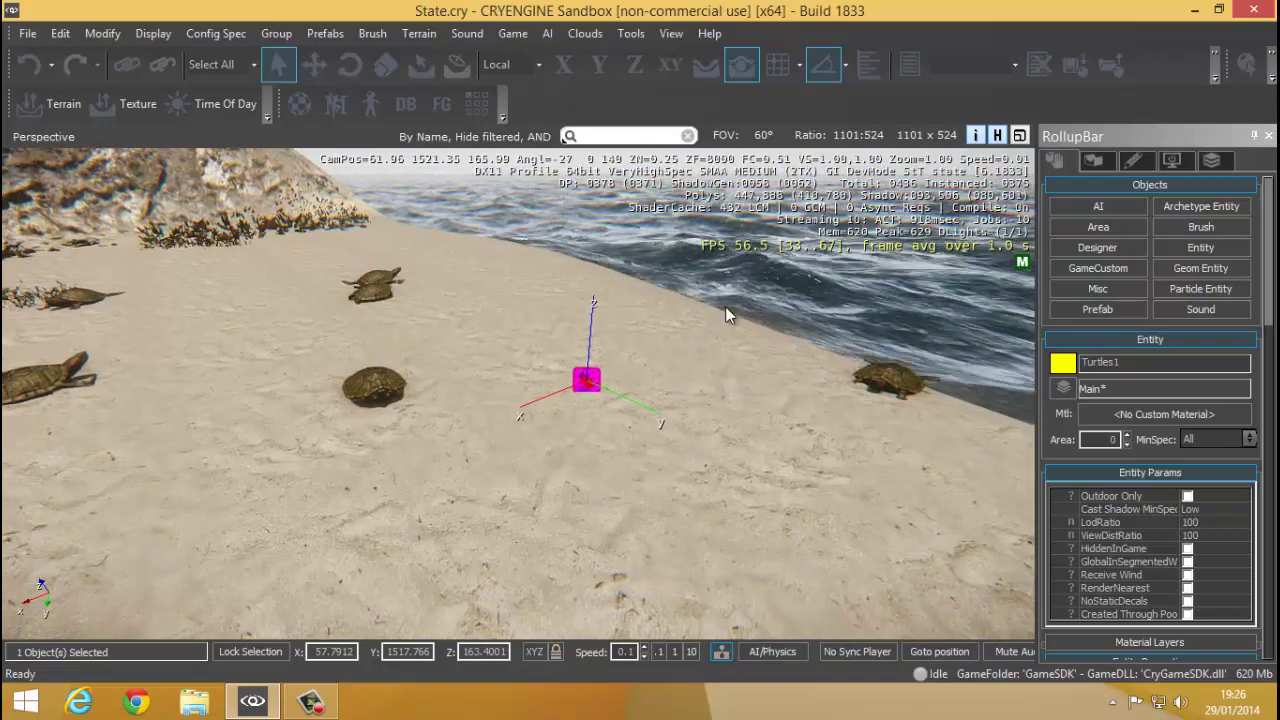
right_drag(881, 367, 769, 353)
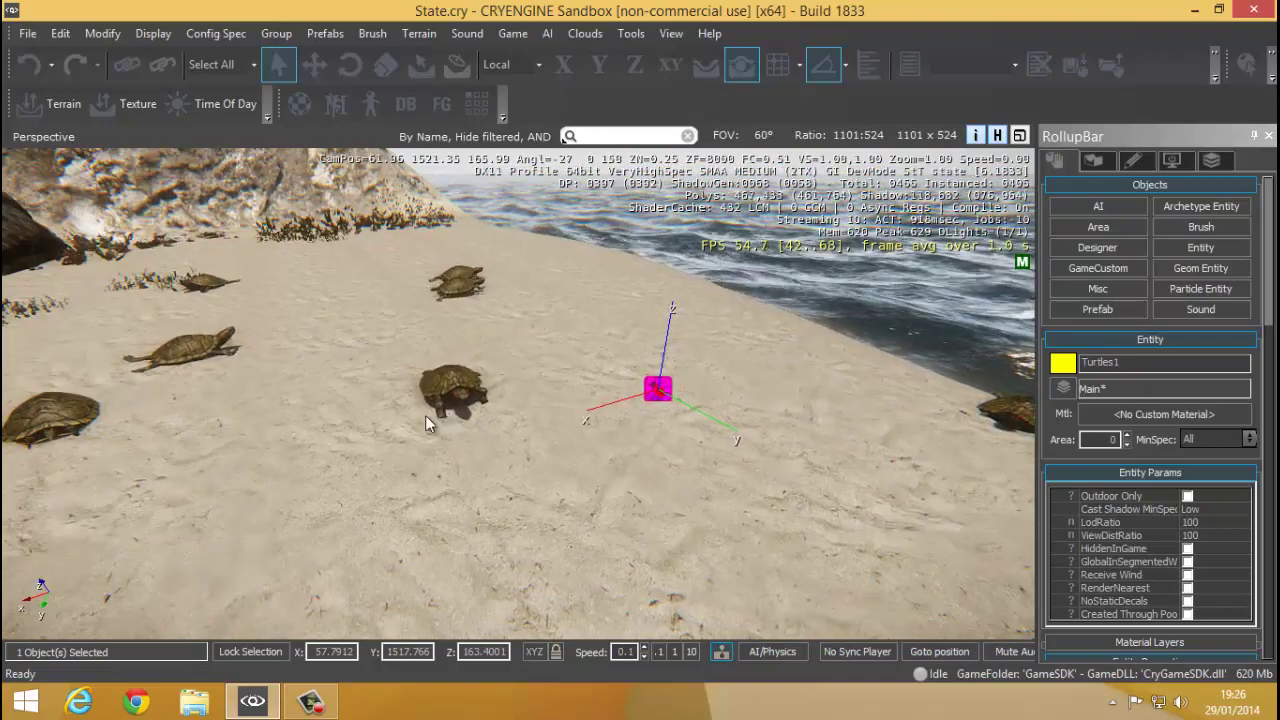
right_drag(425, 415, 518, 396)
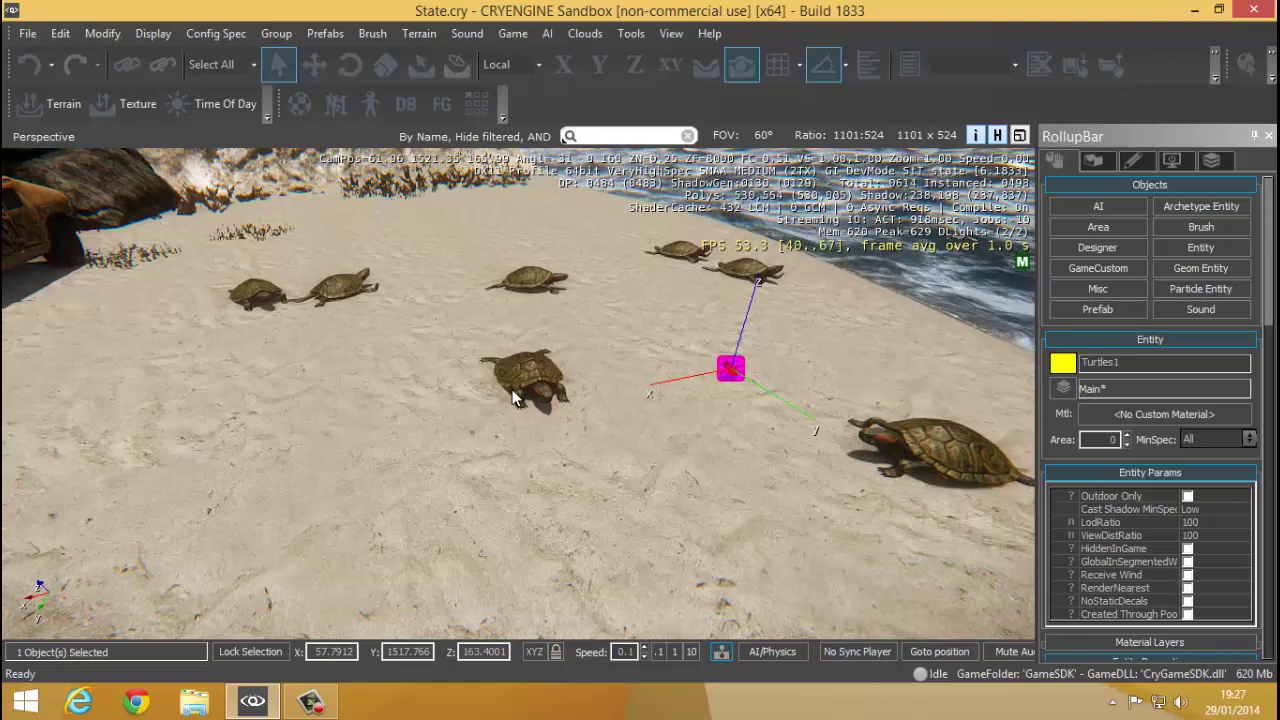
Step: Examine the turtles on the beach together with the Turtles entity's Entity Params and Entity Properties
key(s)
right_drag(503, 399, 754, 459)
key(d)
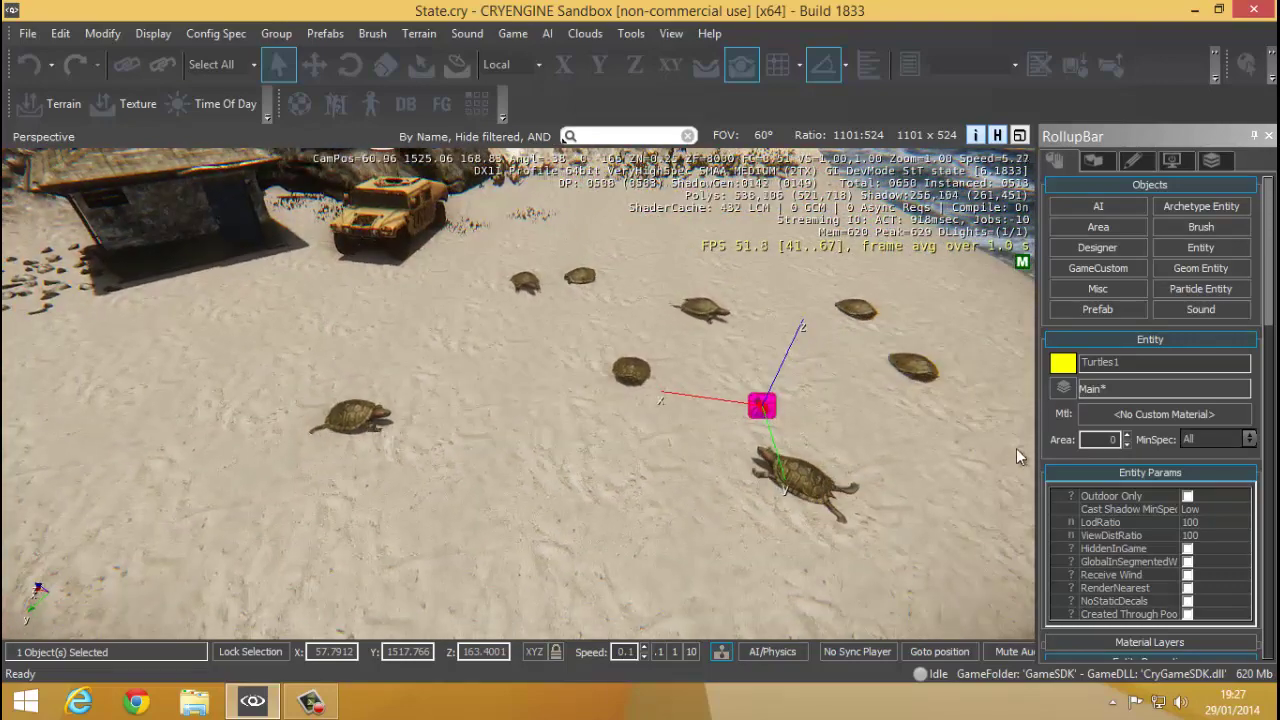
drag(1057, 429, 1082, 166)
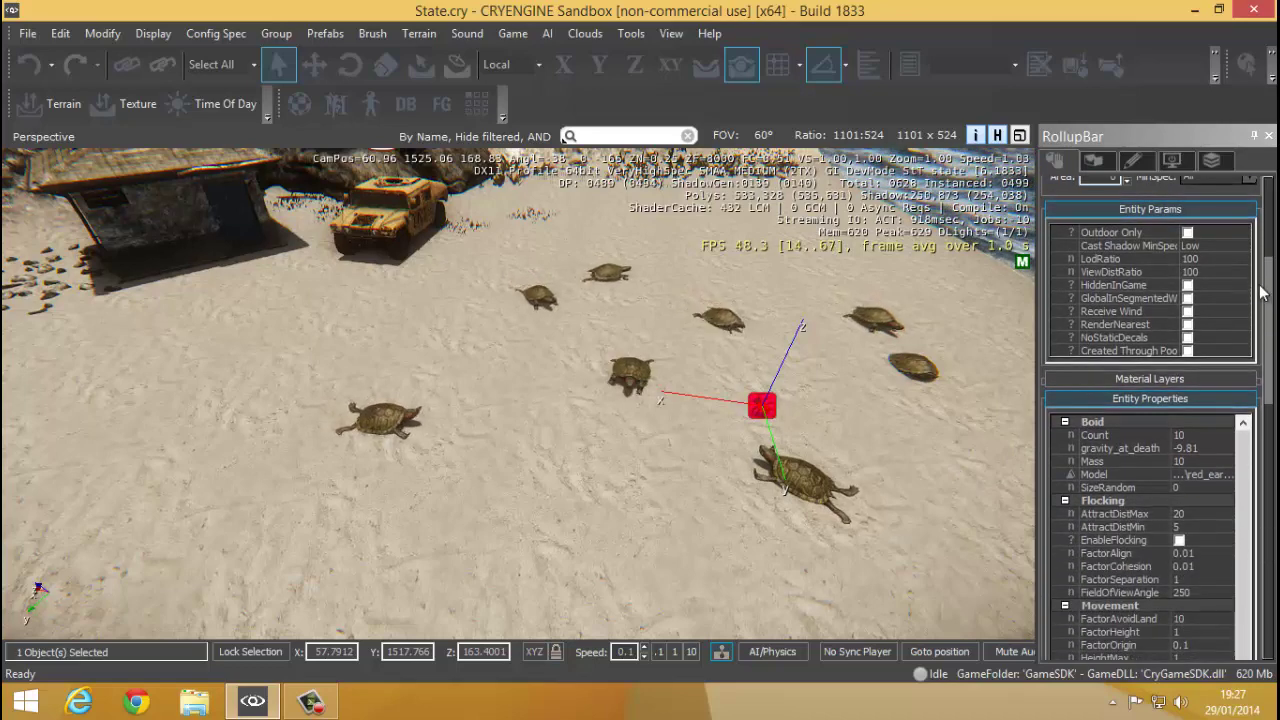
mouse_move(1262, 292)
mouse_down()
mouse_move(1264, 545)
mouse_move(1266, 231)
mouse_move(1264, 300)
mouse_up()
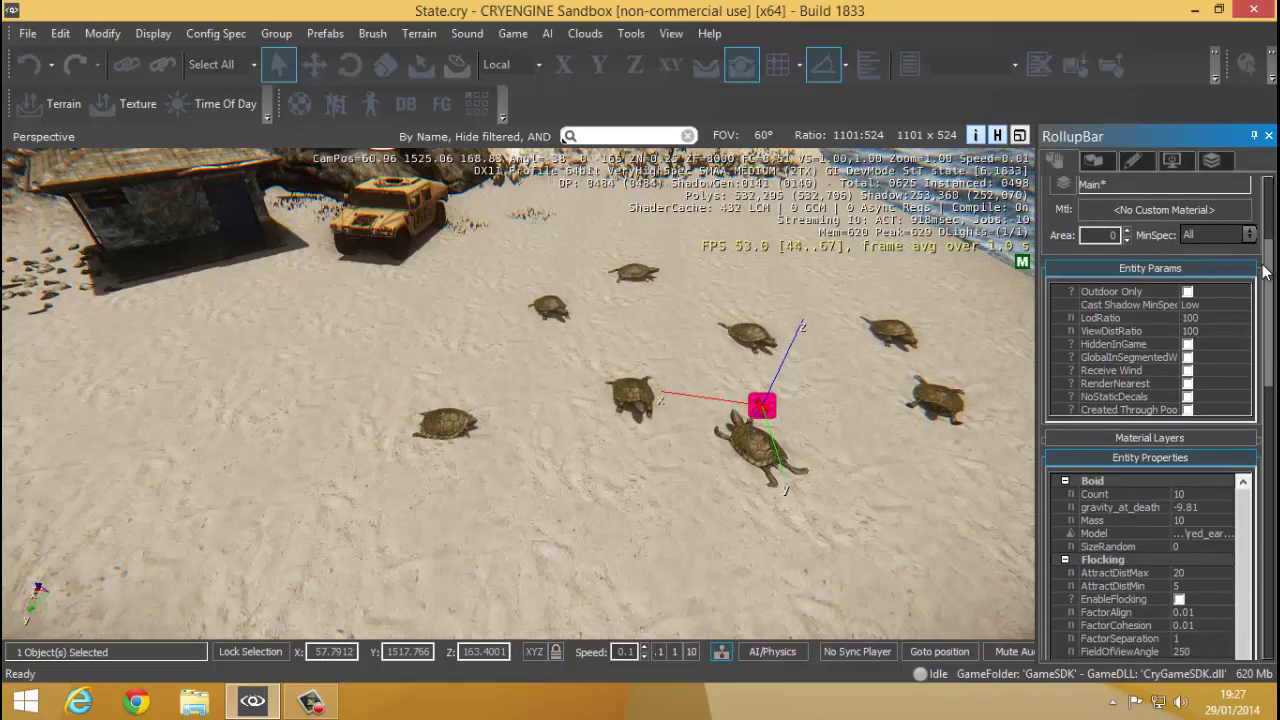
right_drag(860, 314, 922, 329)
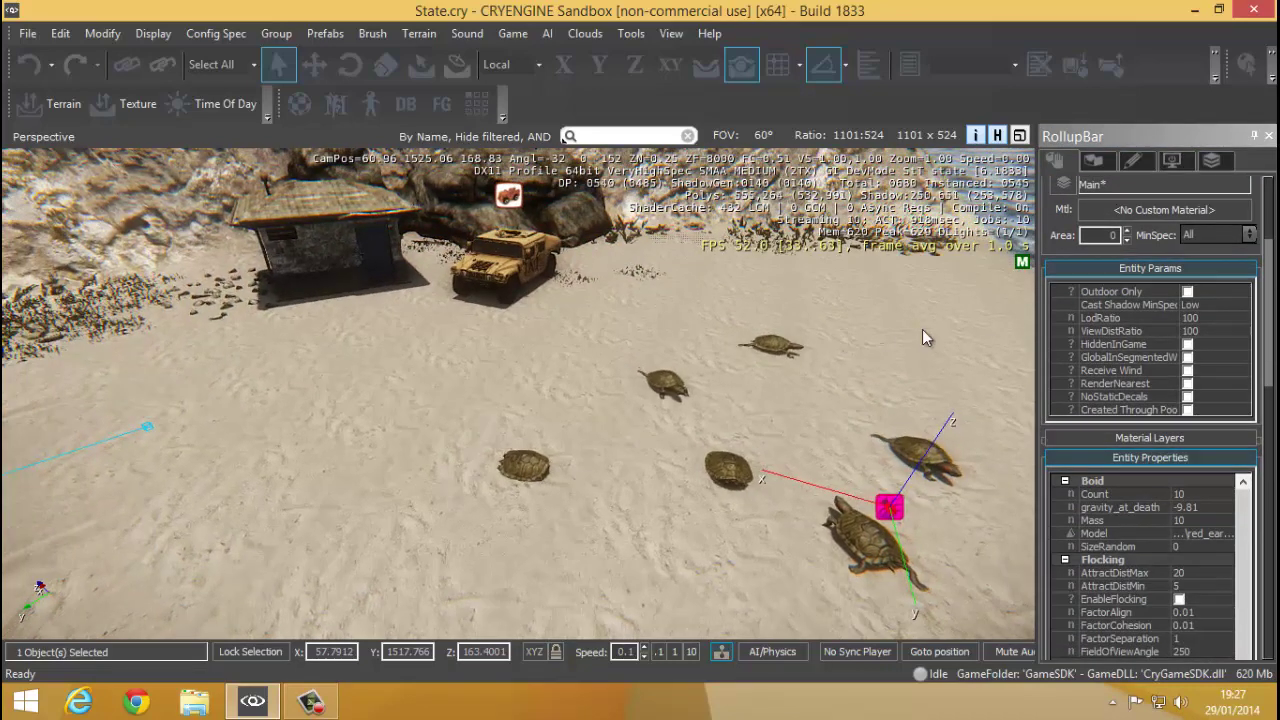
key(w)
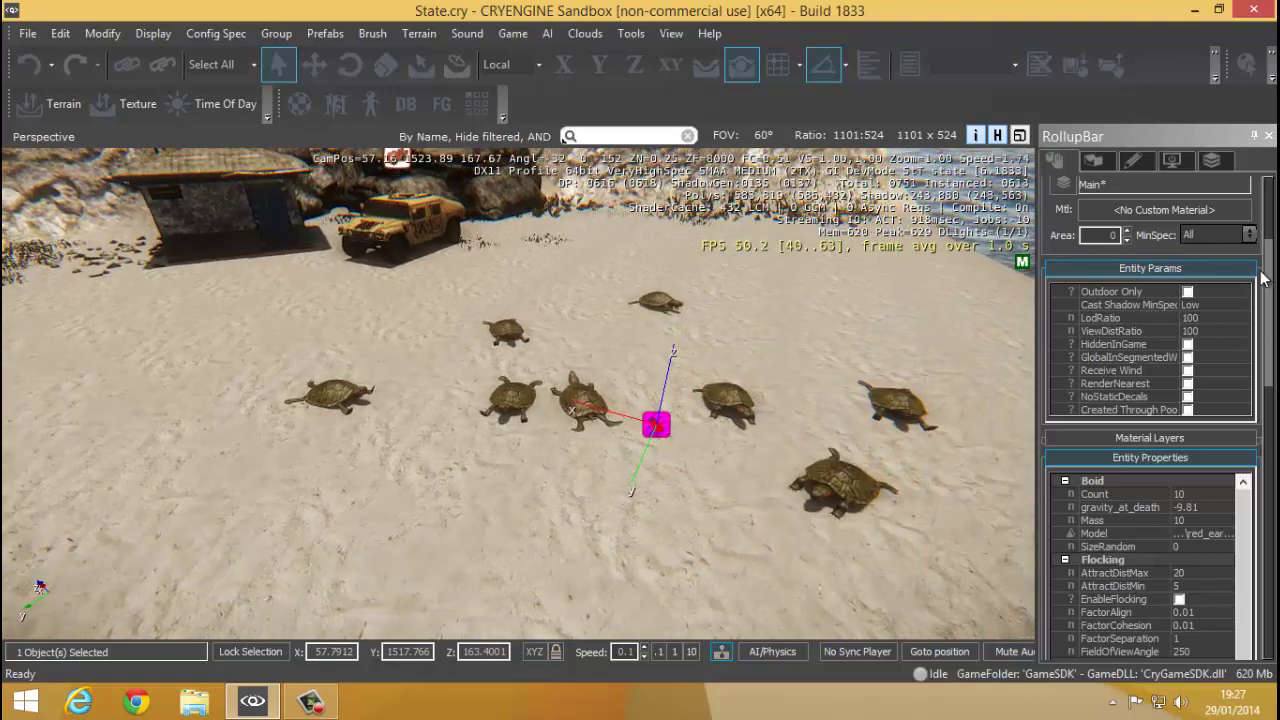
drag(1268, 272, 1268, 346)
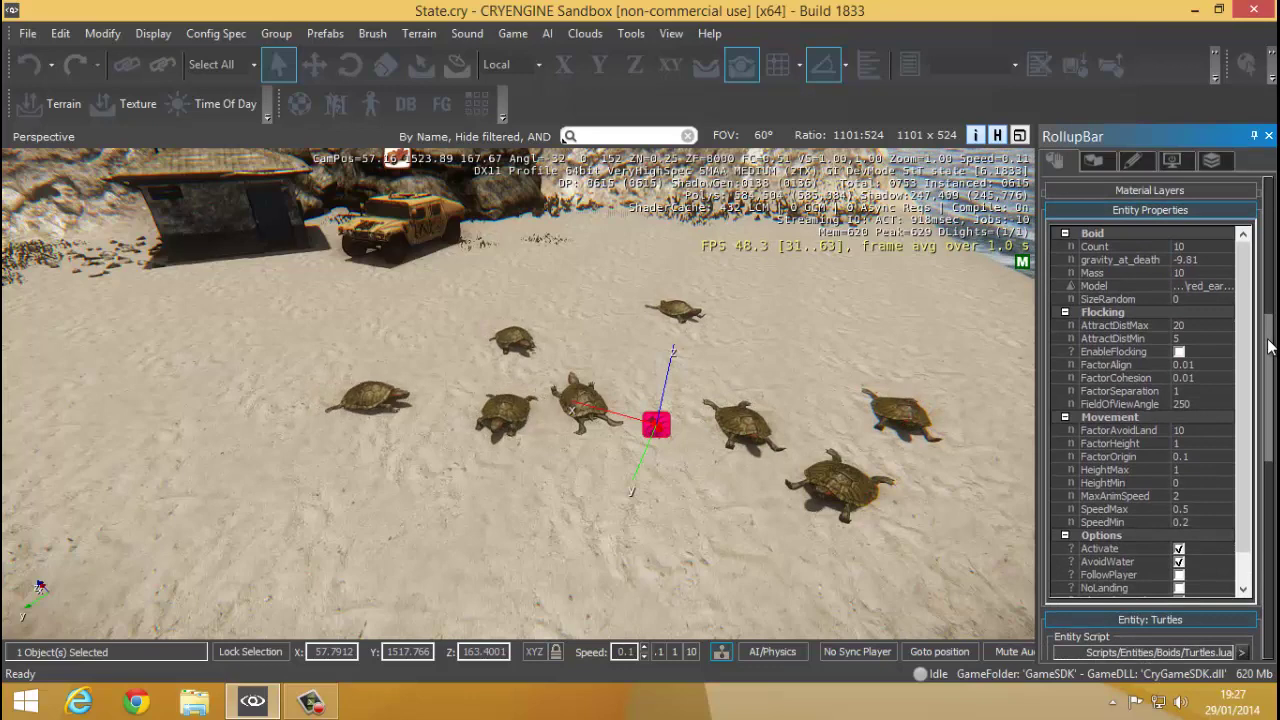
Step: Check the Material Layers options, reselect the Turtles entity and bring its Entity Properties into view
click(1150, 190)
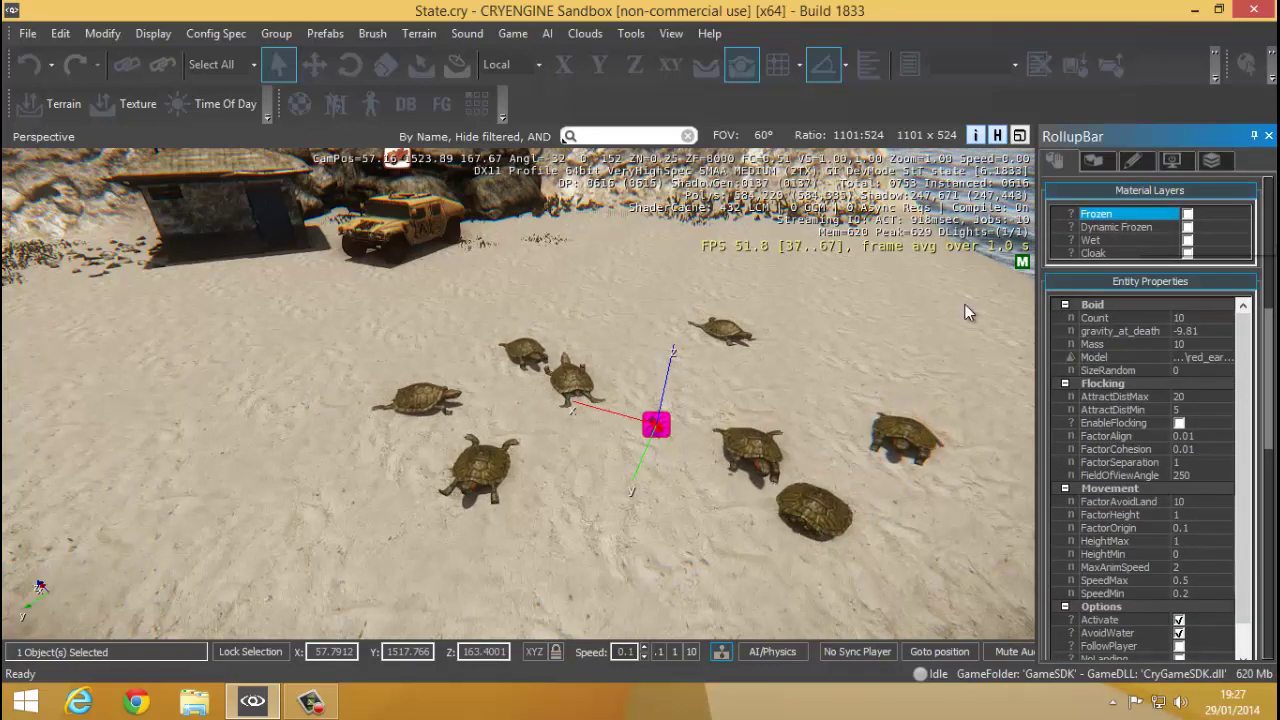
click(823, 386)
click(657, 422)
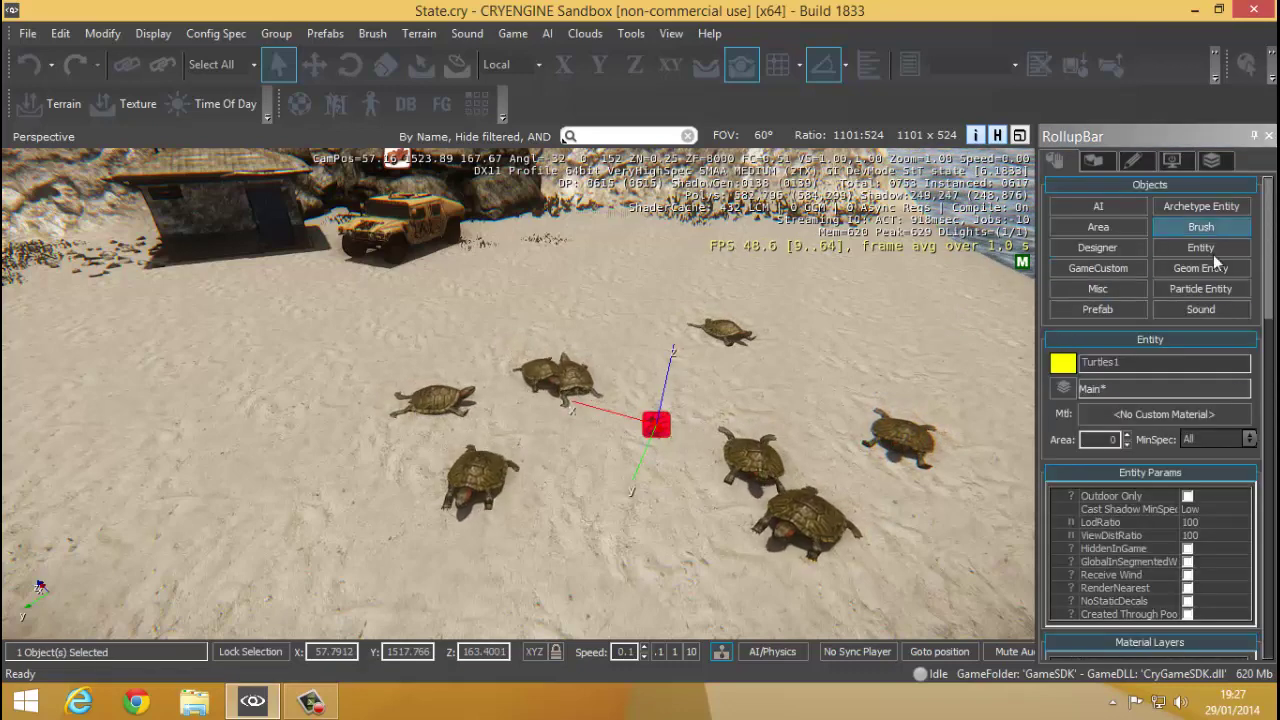
drag(1268, 308, 1272, 410)
click(1135, 286)
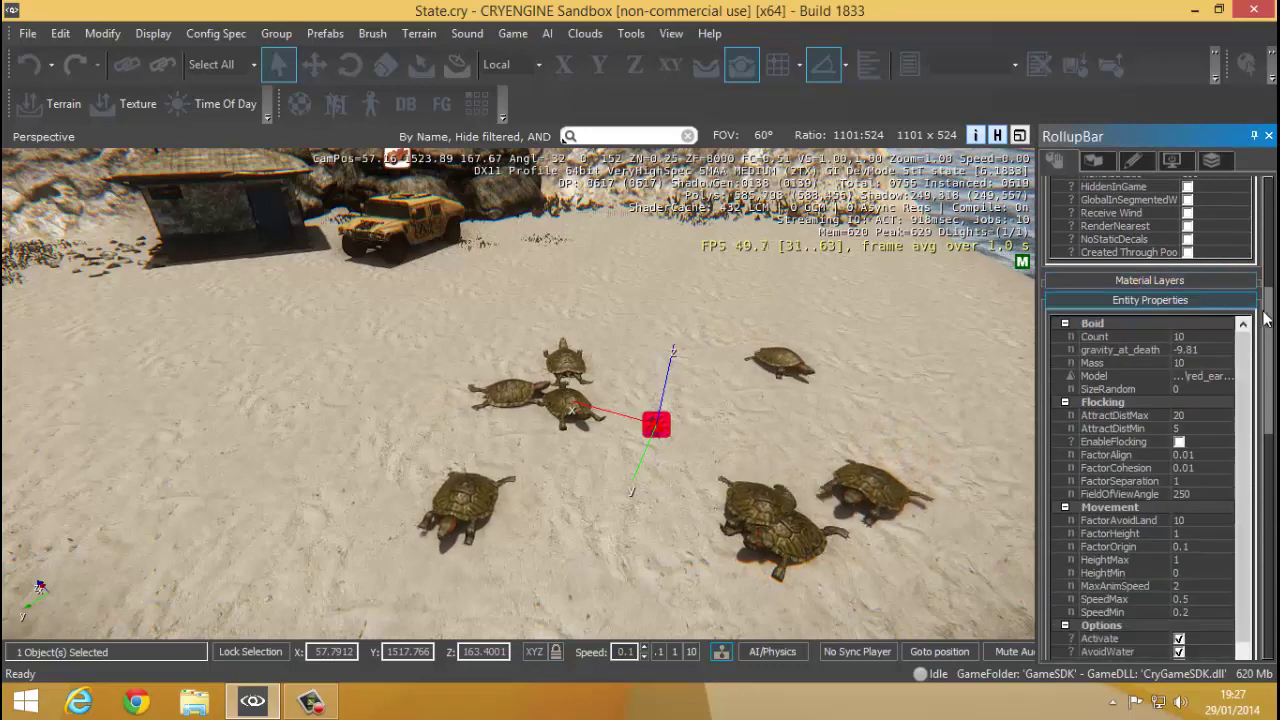
drag(1270, 316, 1273, 350)
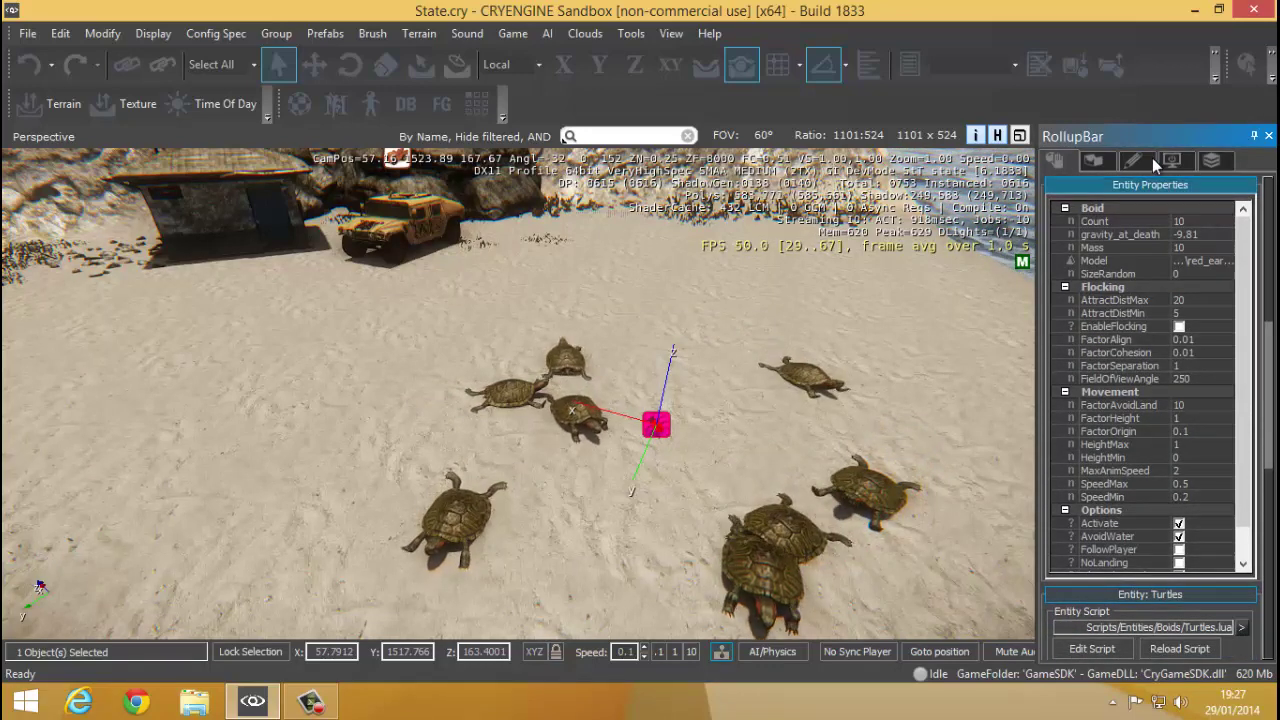
Step: Set the Turtles entity's boid Count to 2
click(1110, 221)
right_drag(898, 370, 864, 330)
scroll(893, 383, down, 2)
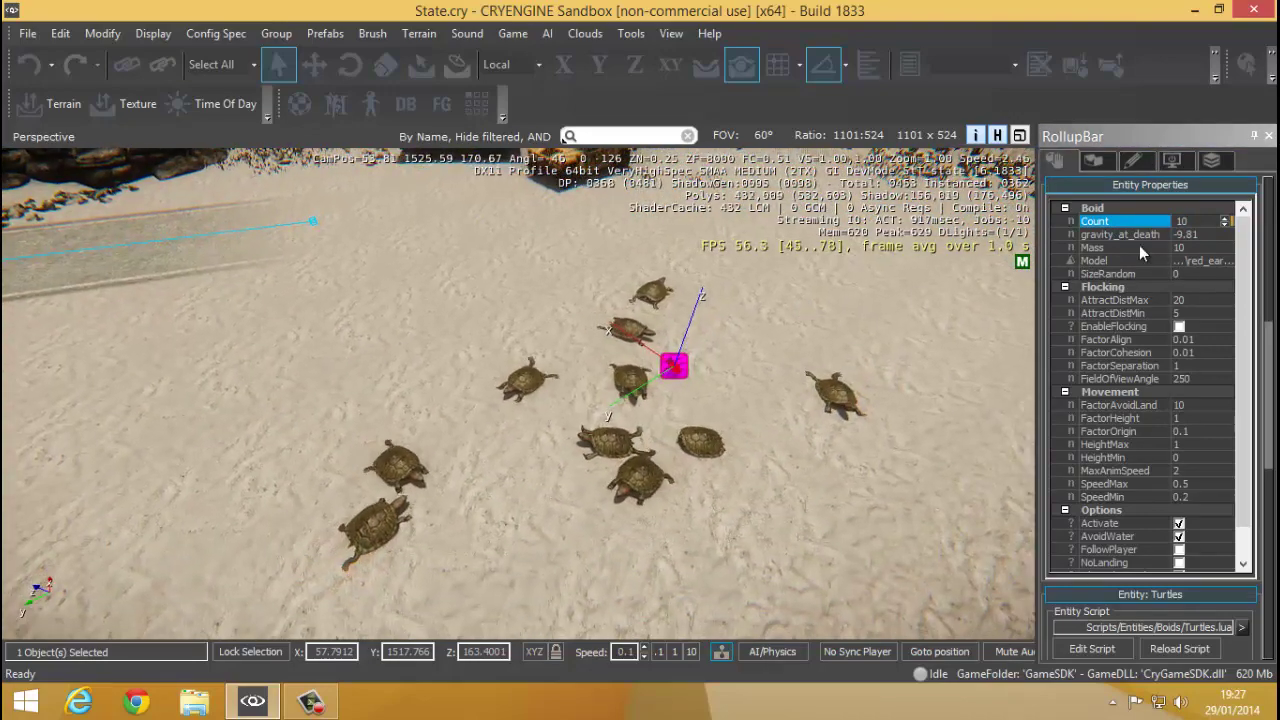
right_drag(862, 316, 874, 312)
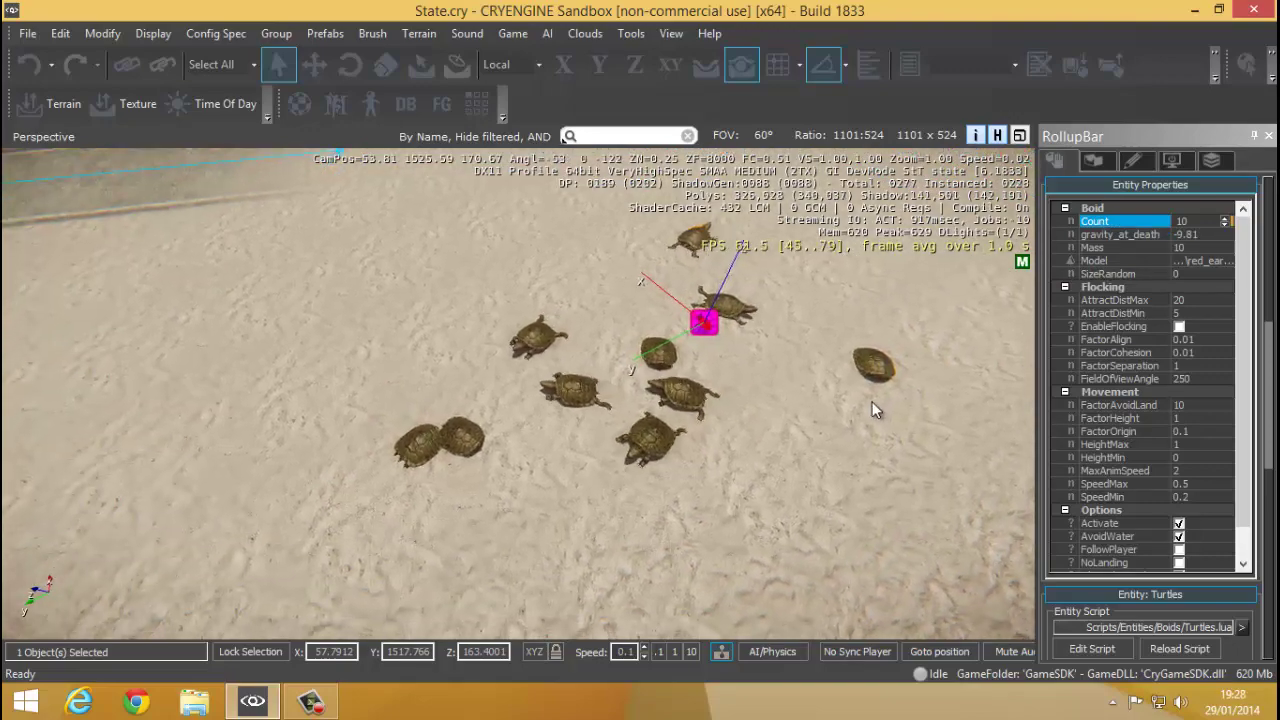
right_drag(872, 401, 827, 427)
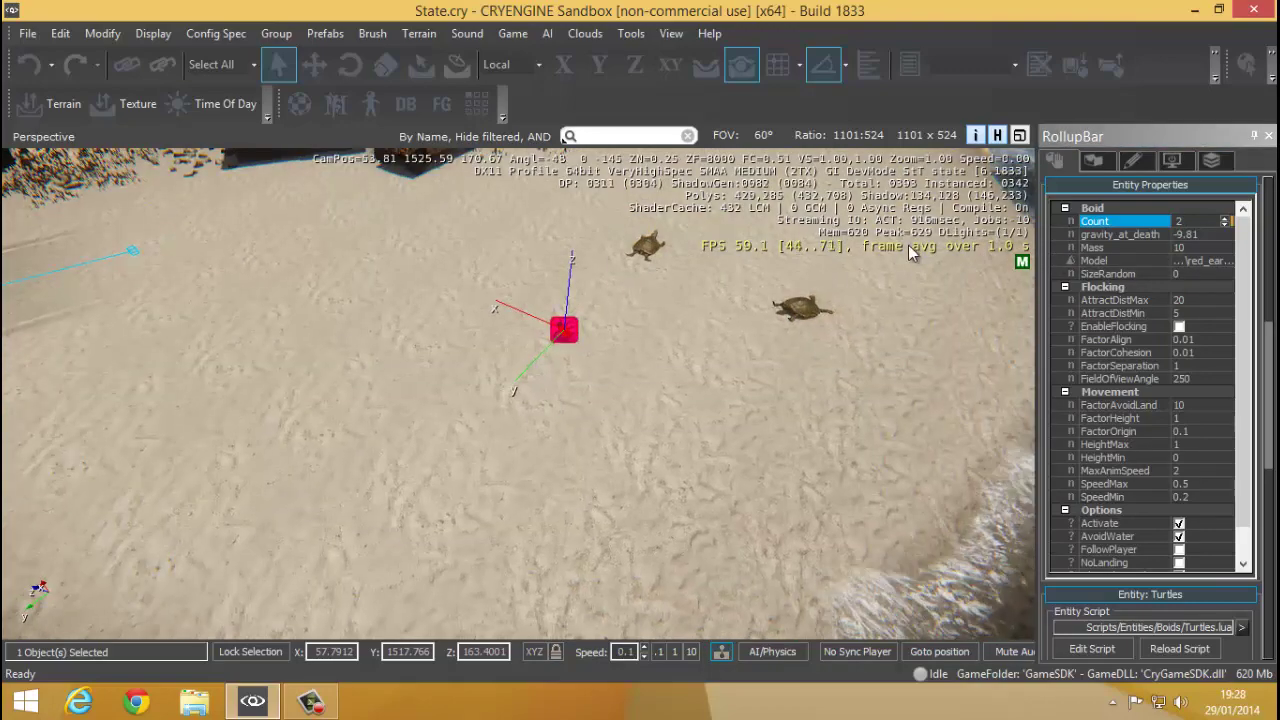
Step: Examine the two remaining turtles up close and the gravity_at_death property
right_drag(908, 245, 587, 386)
scroll(551, 408, up, 6)
scroll(587, 386, down, 1)
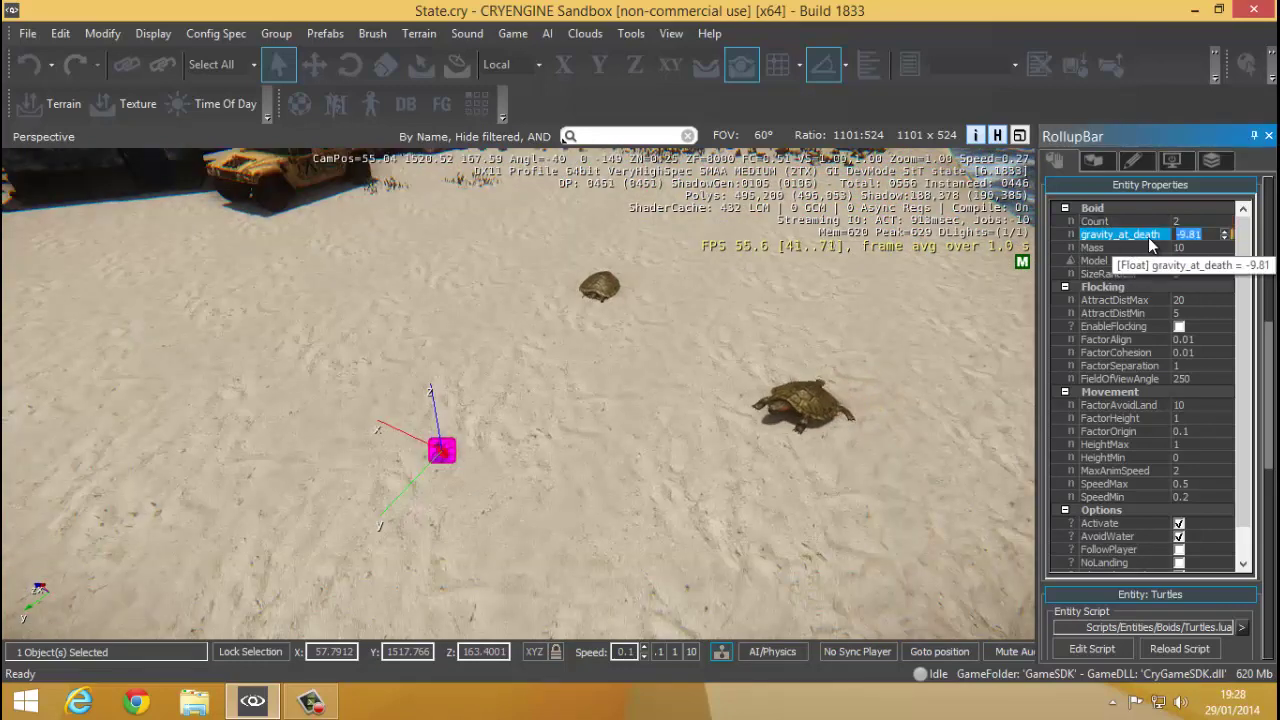
mouse_move(677, 378)
right_down()
mouse_move(709, 310)
mouse_move(639, 396)
mouse_move(655, 375)
right_up()
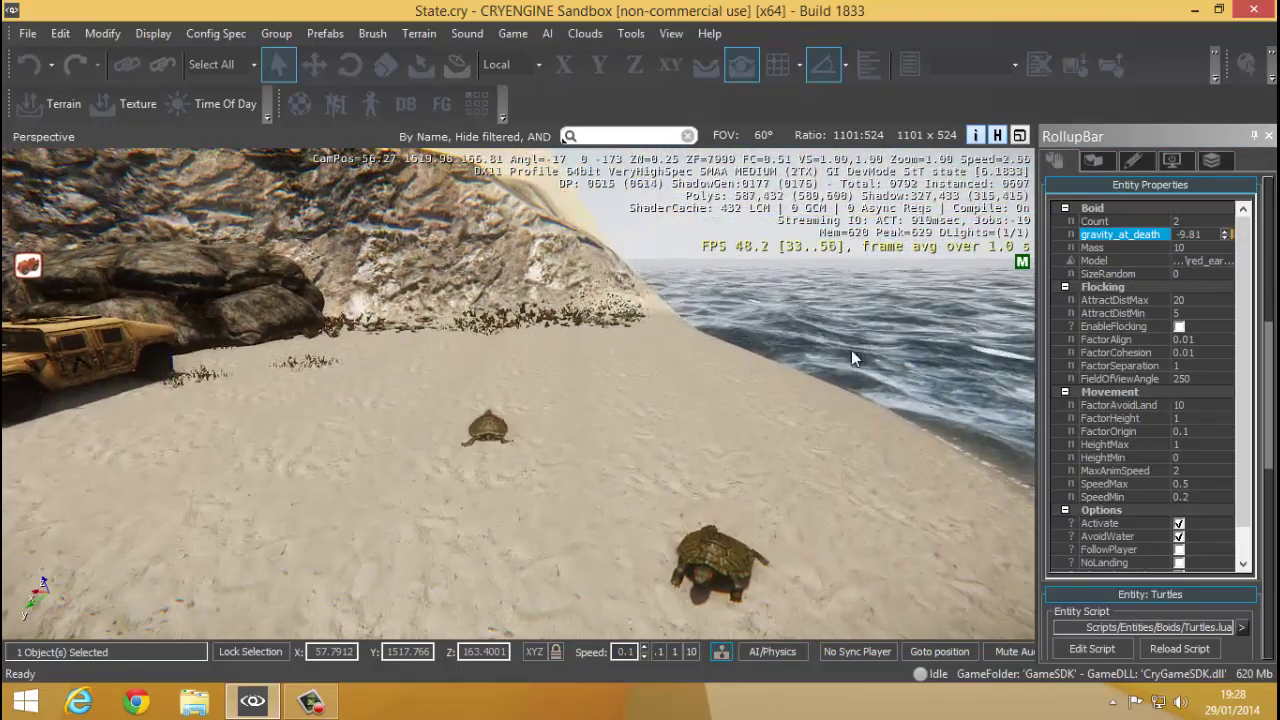
right_drag(851, 350, 819, 325)
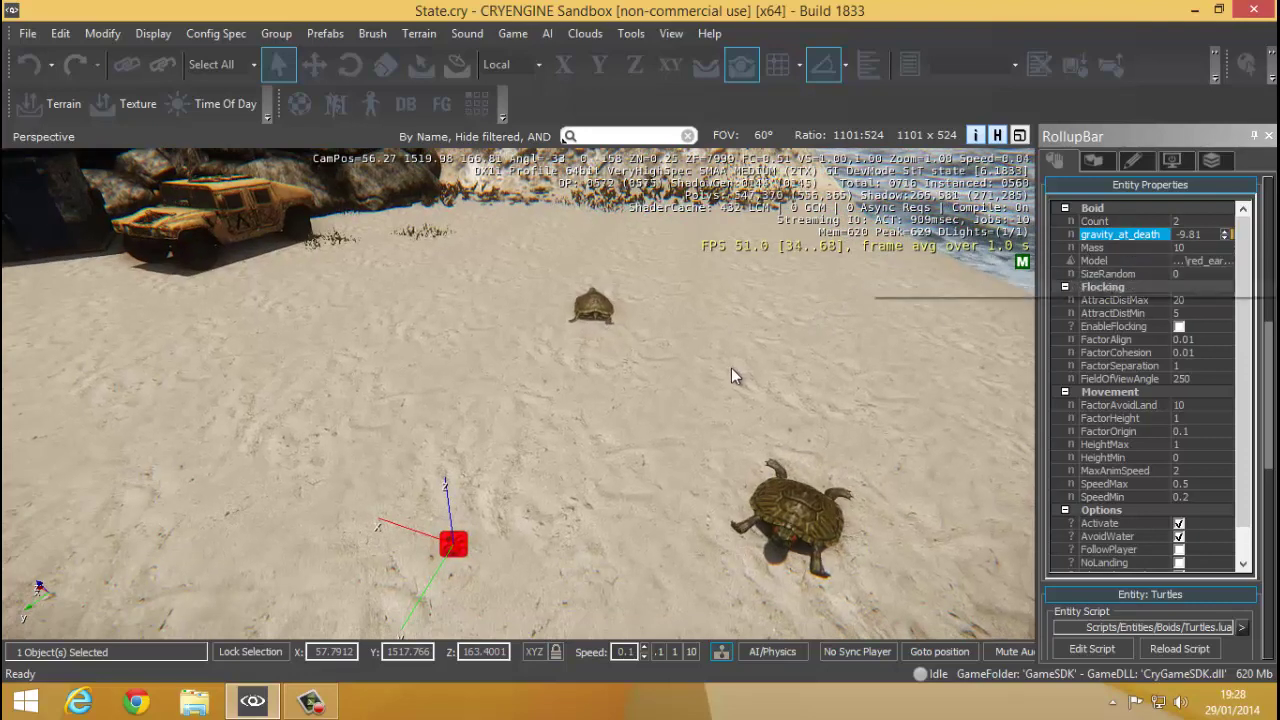
right_drag(731, 368, 792, 305)
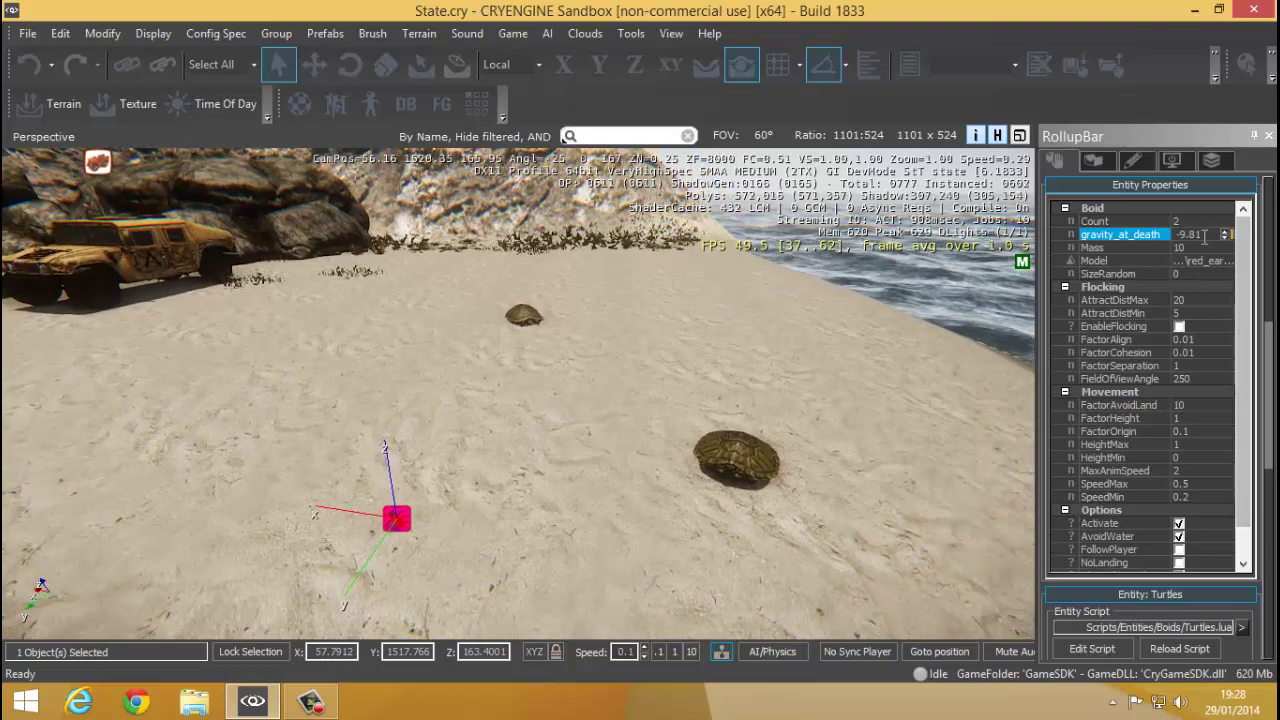
Step: Inspect the Mass property and test shooting at a turtle in game mode, returning to the editor at the end
click(1157, 250)
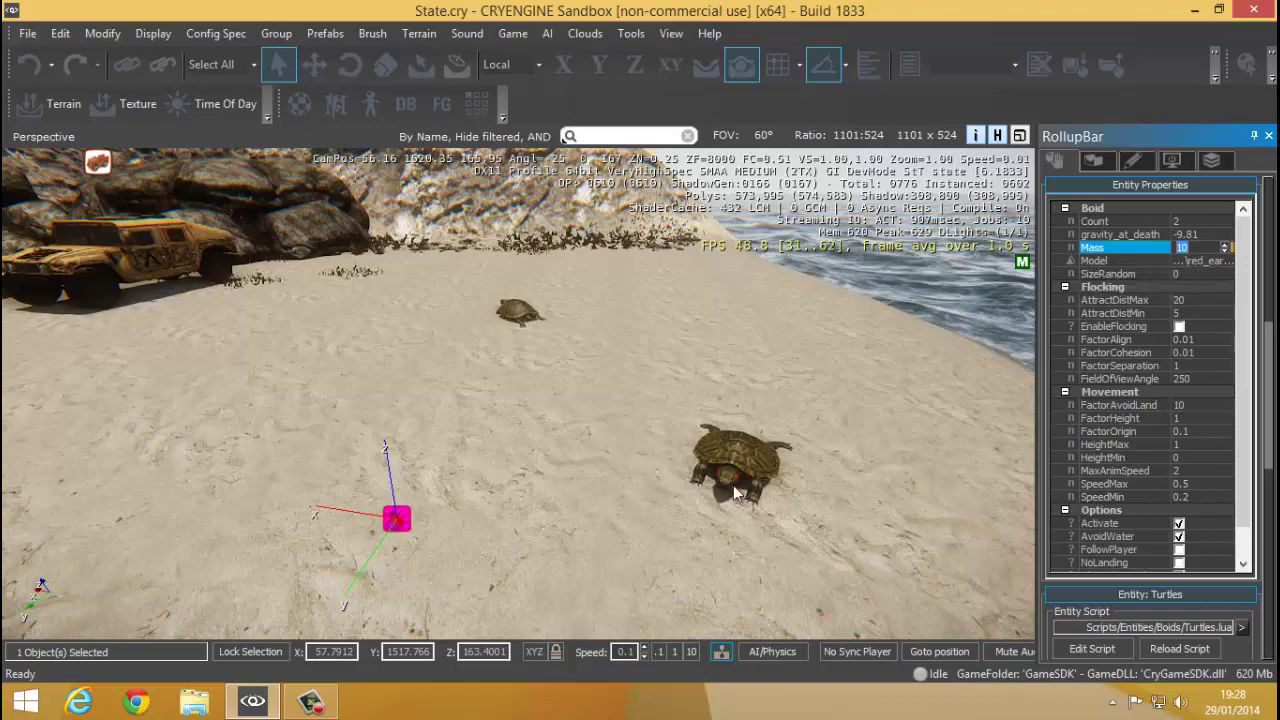
right_drag(535, 363, 553, 369)
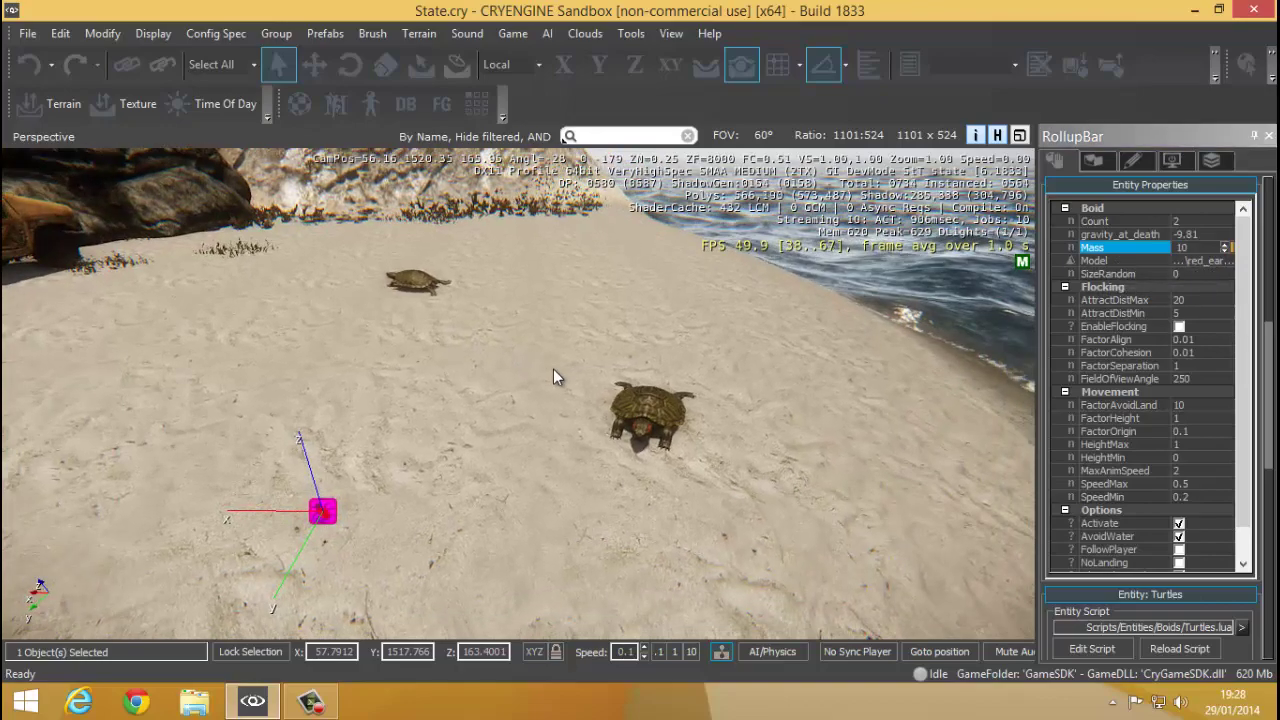
key(ctrl+g)
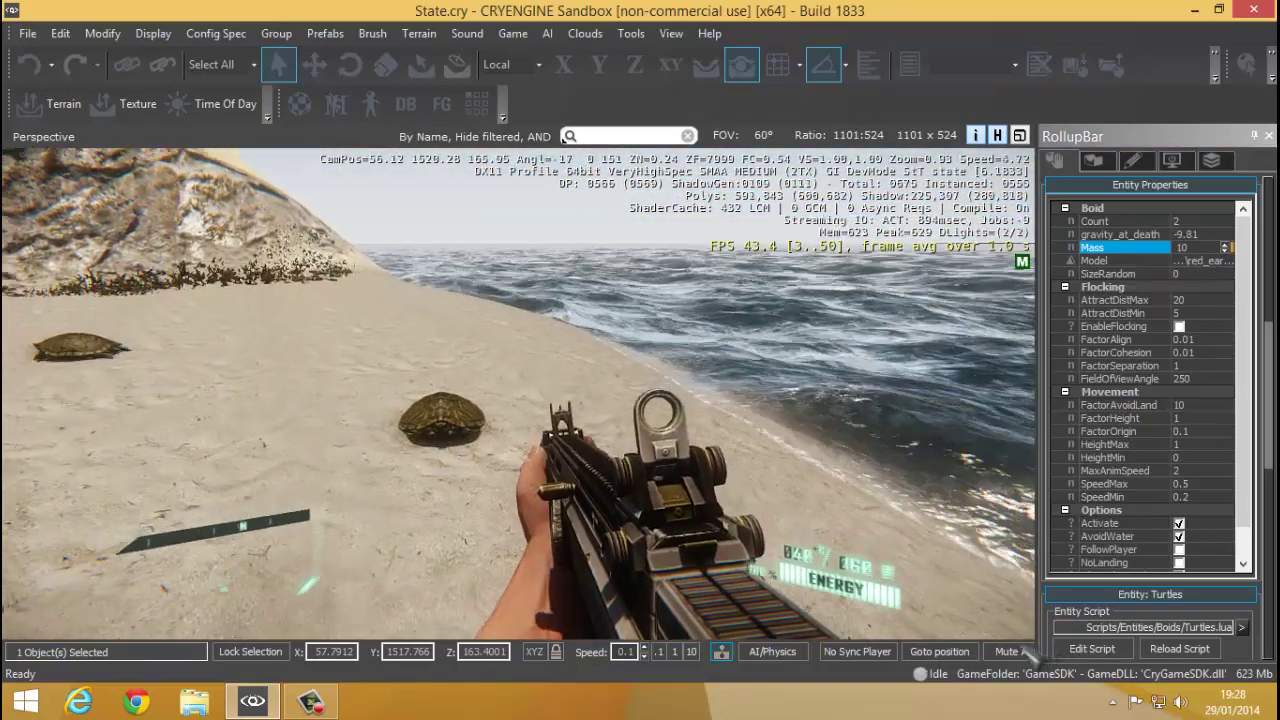
right_click(757, 592)
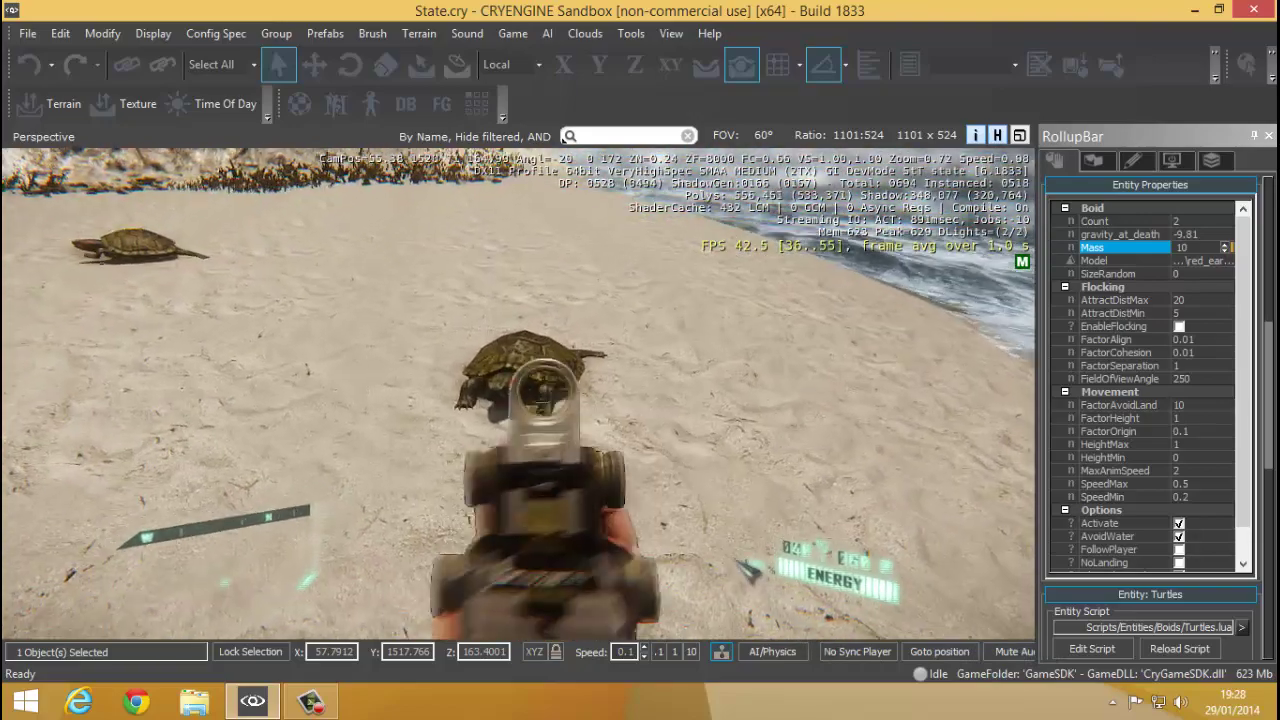
click(517, 390)
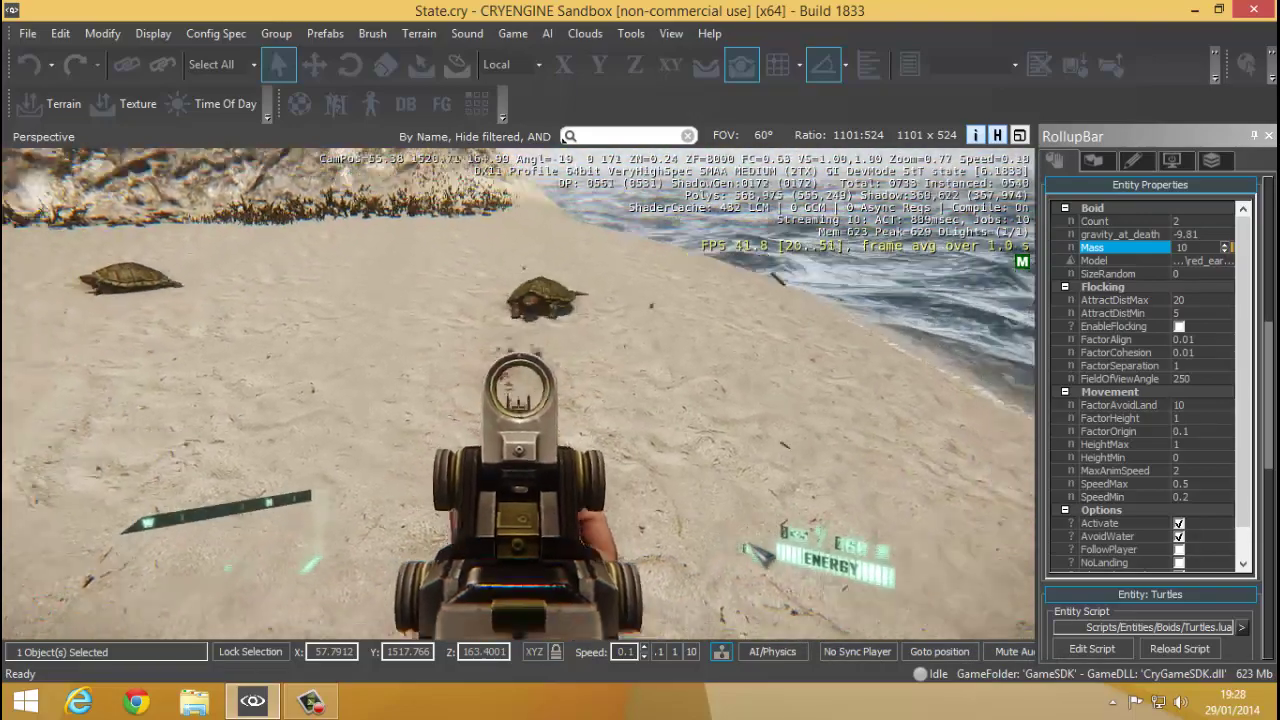
key(w)
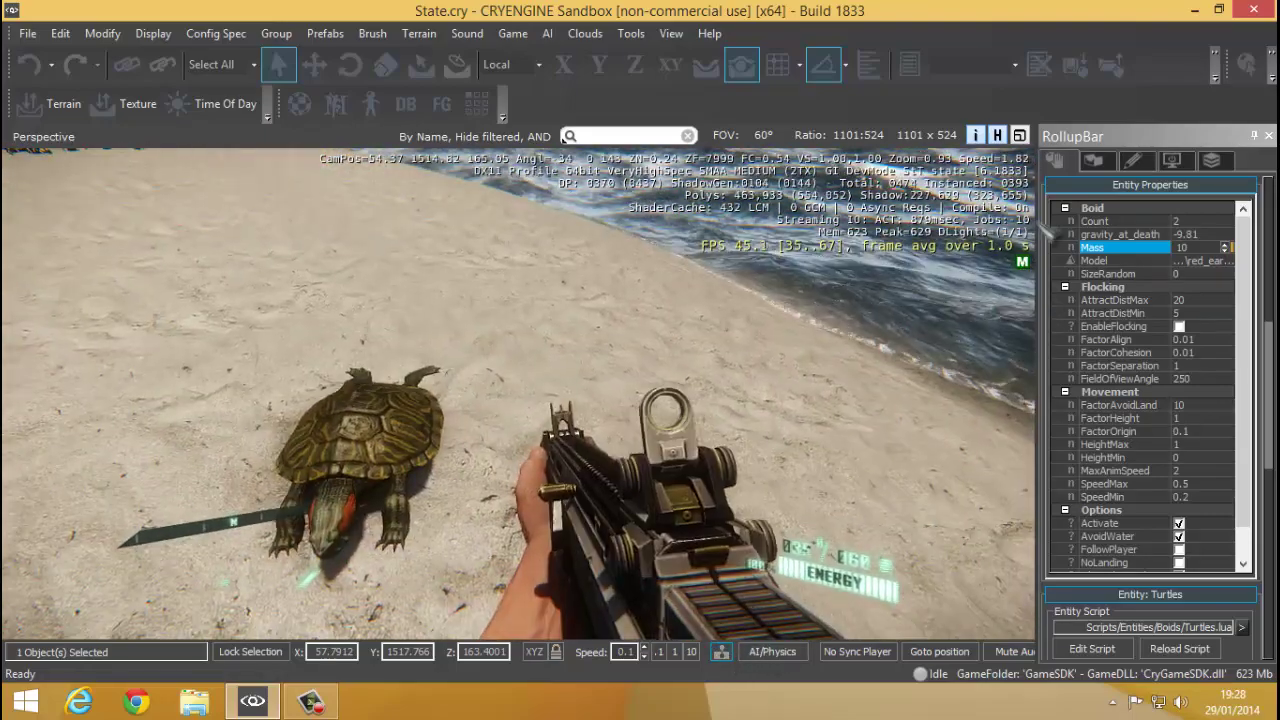
key(Escape)
Step: Find the turtles at the water's edge and inspect the Model property of the Turtles entity
right_drag(528, 413, 626, 409)
key(s)
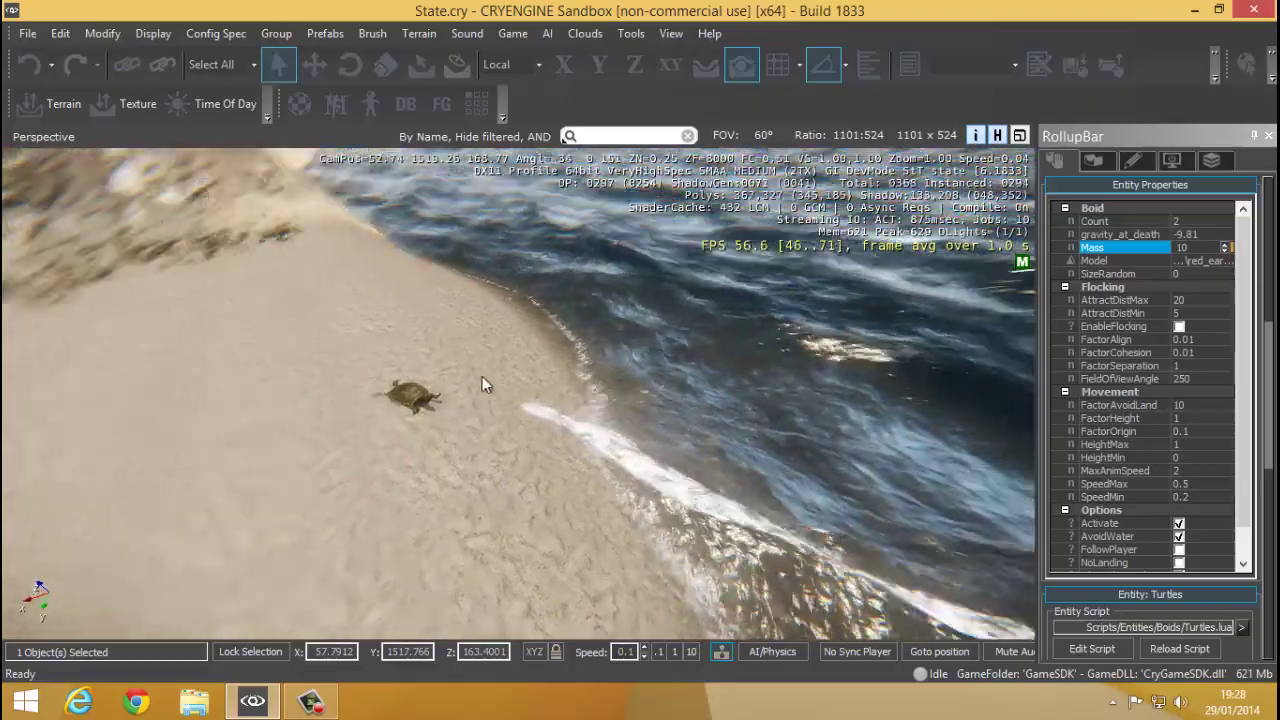
right_drag(482, 376, 479, 148)
key(w)
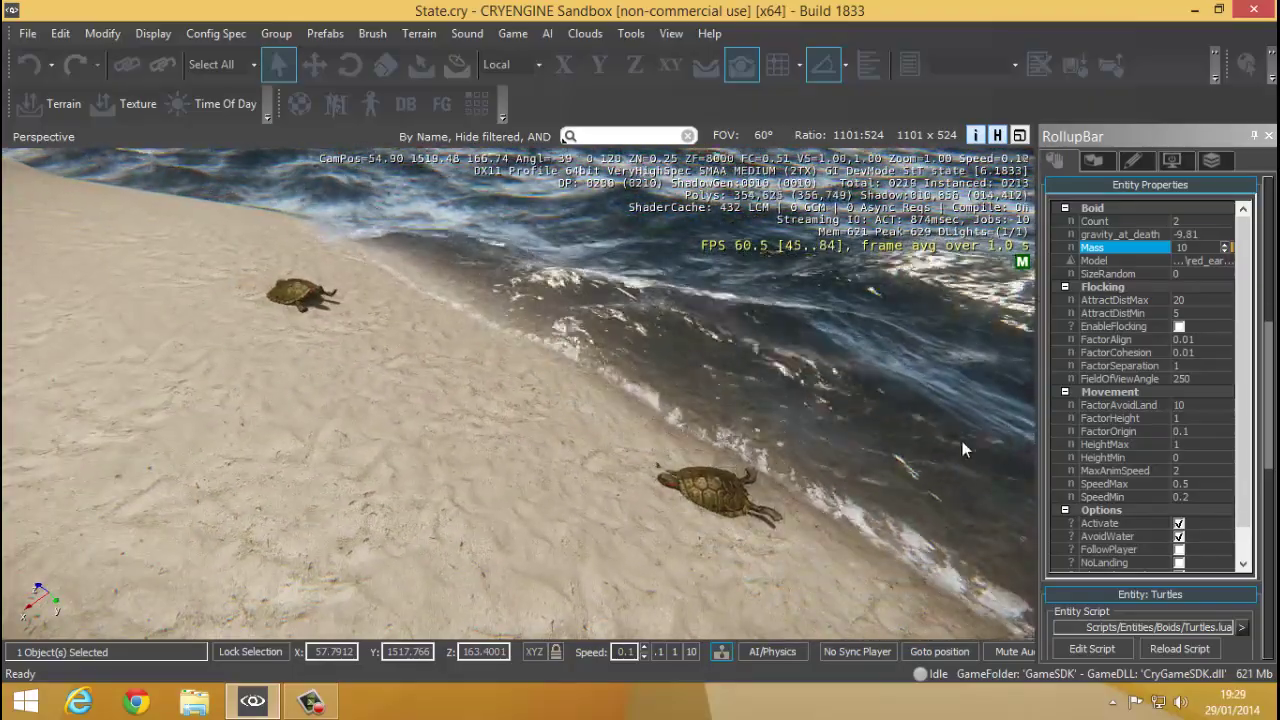
click(1124, 259)
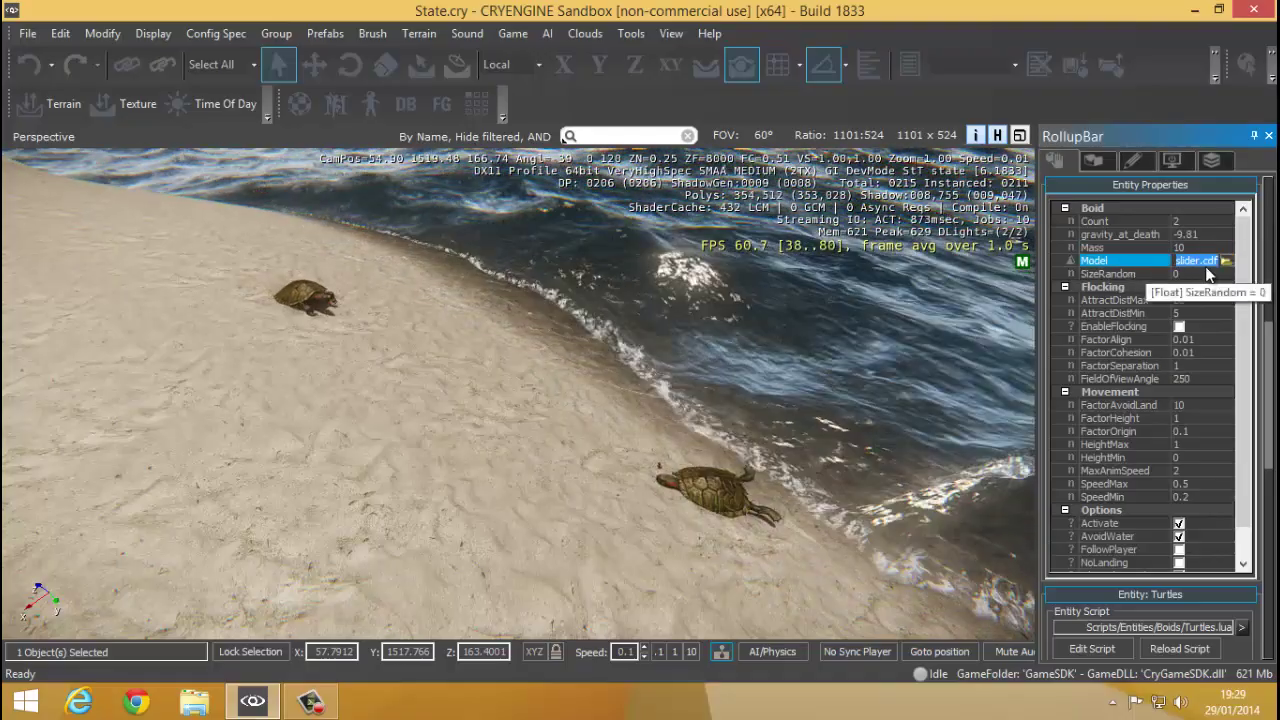
right_drag(605, 519, 573, 499)
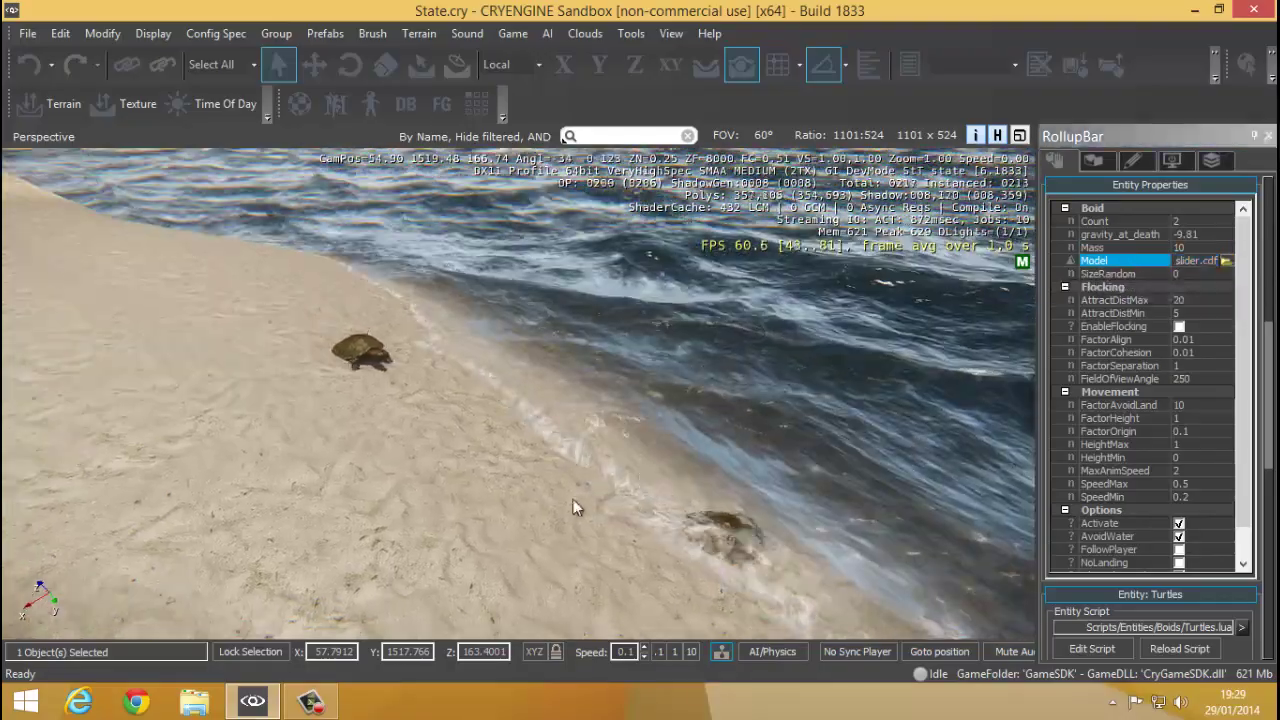
Step: Try a SizeRandom of 5 on the Turtles entity
click(1105, 275)
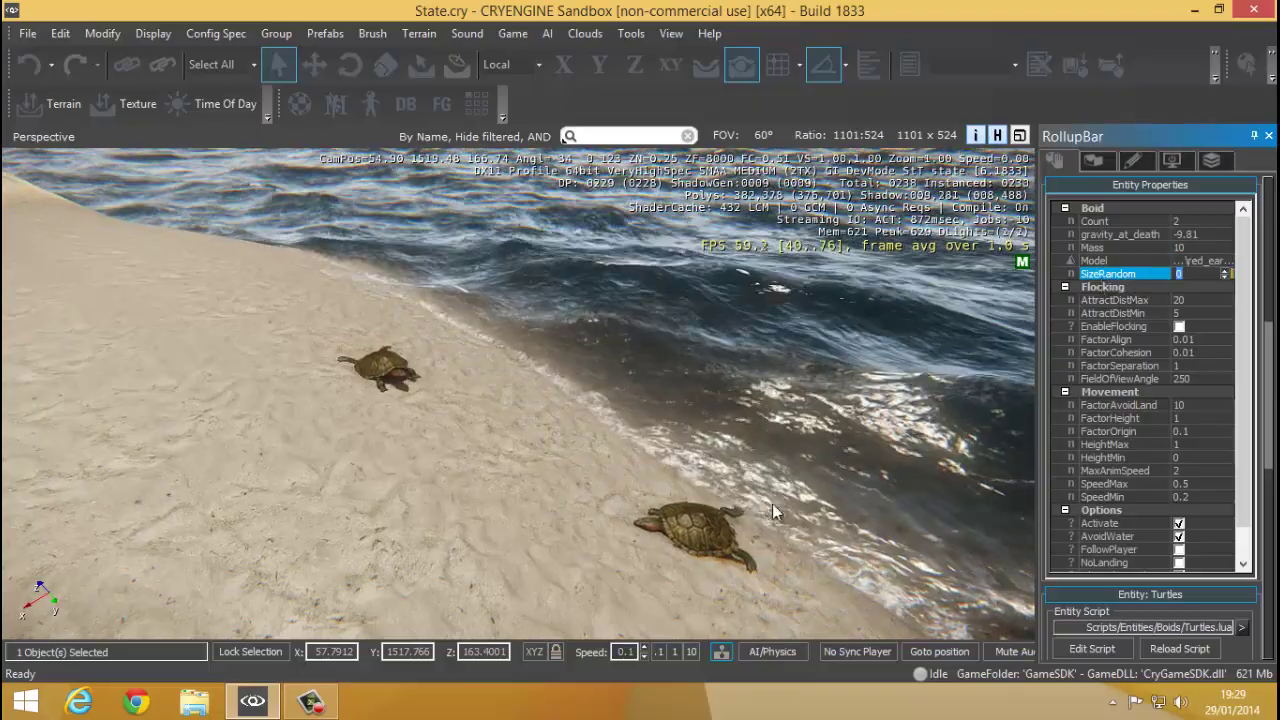
right_drag(772, 503, 806, 478)
mouse_move(661, 453)
right_down()
mouse_move(639, 464)
mouse_move(671, 460)
right_up()
scroll(613, 493, down, 3)
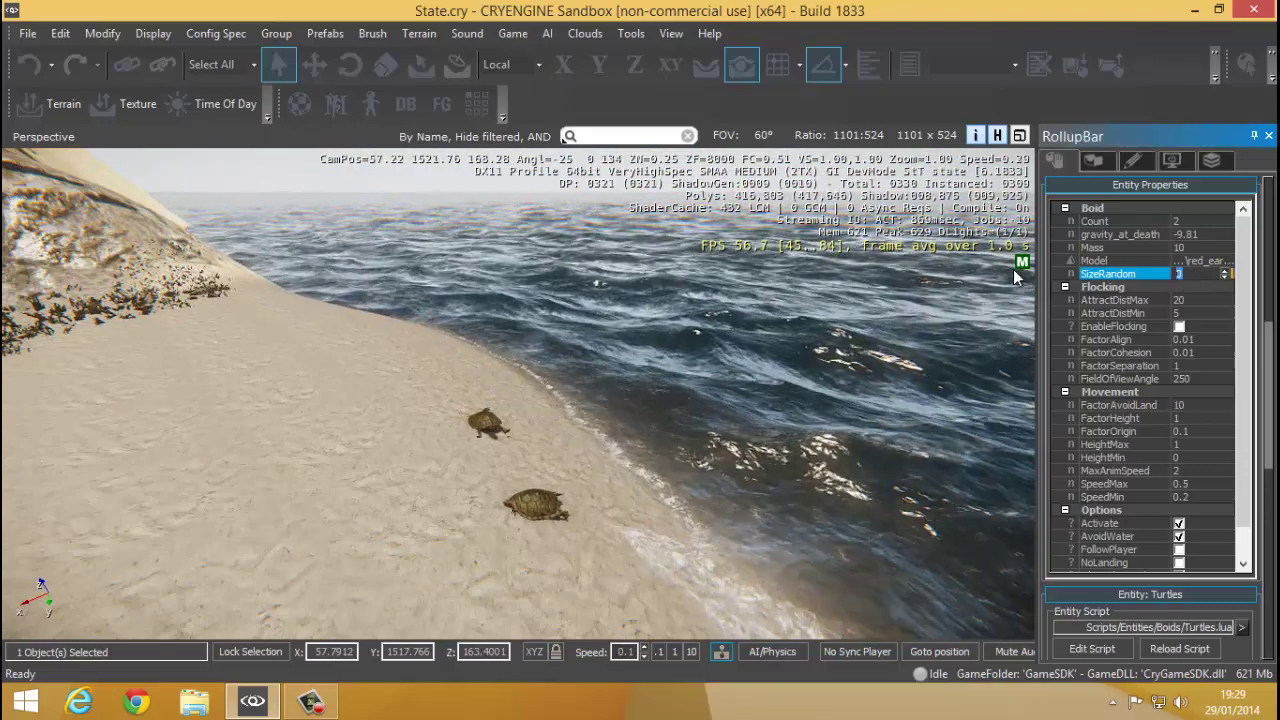
text(5)
key(Return)
Step: Raise the Turtles entity along Z to about 164.18 and set its SizeRandom to 2
mouse_move(690, 382)
right_down()
mouse_move(670, 384)
mouse_move(722, 372)
mouse_move(669, 414)
mouse_move(609, 432)
right_up()
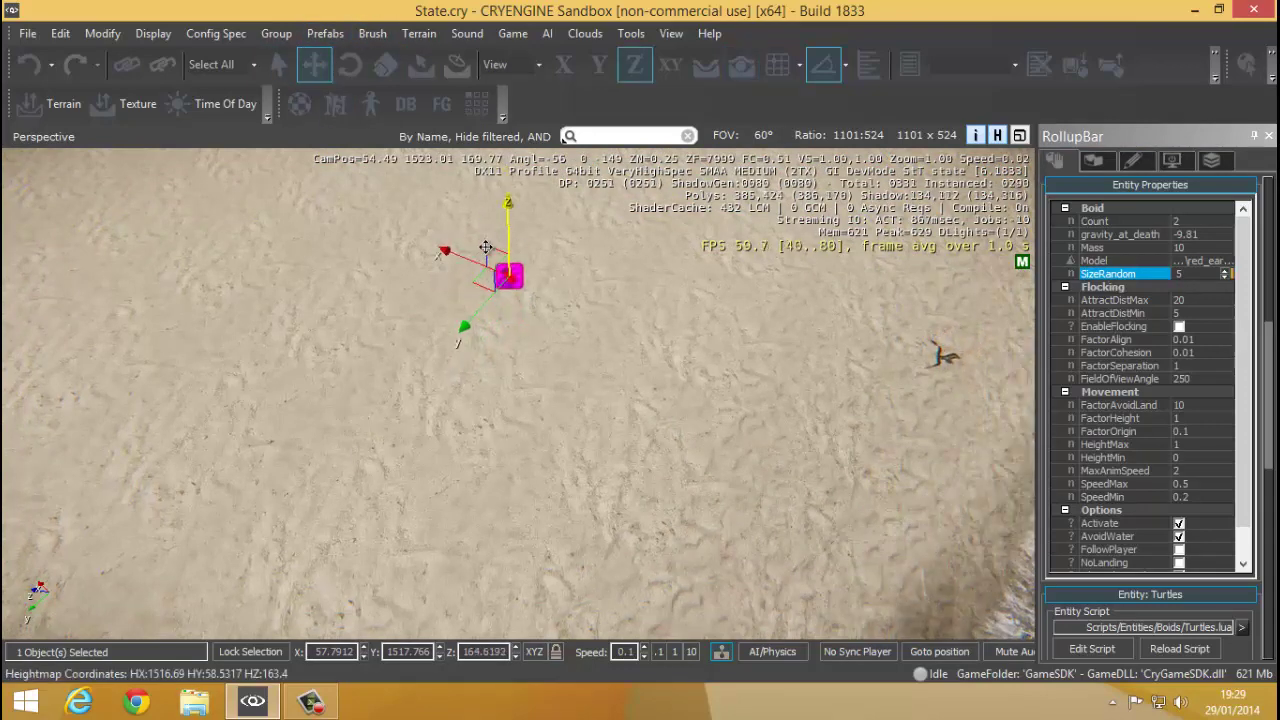
right_drag(483, 287, 663, 250)
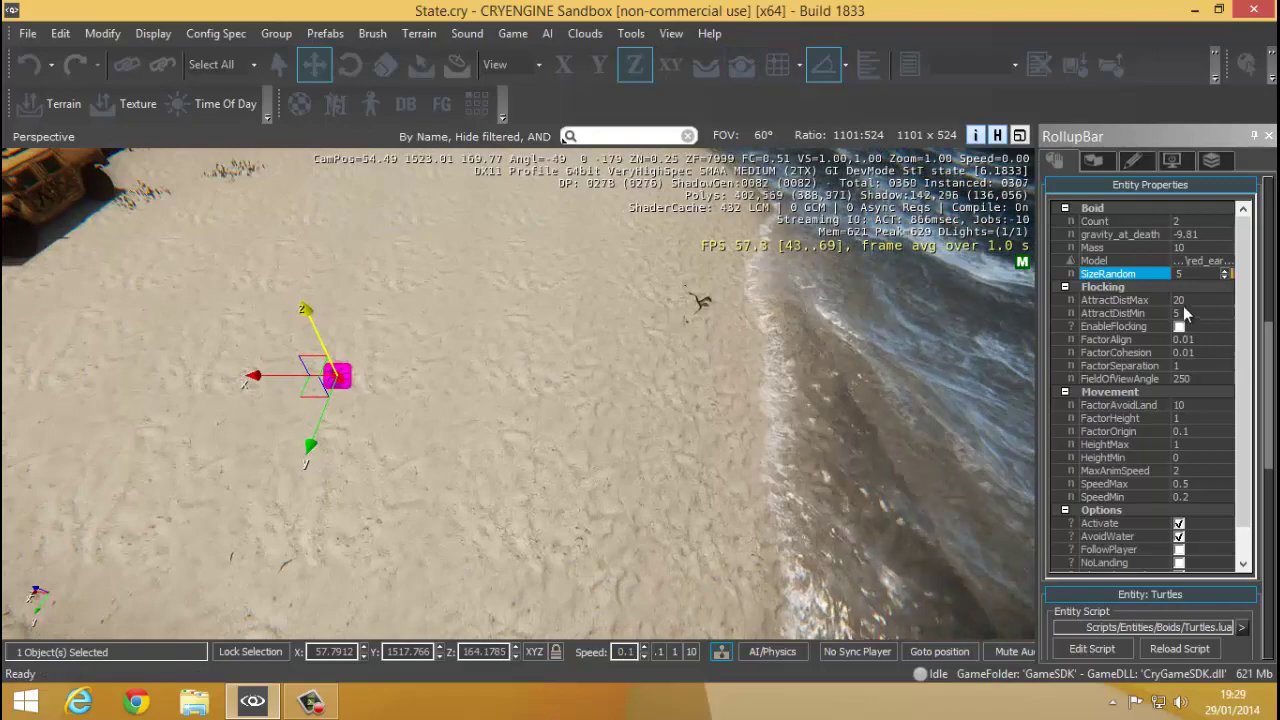
drag(1184, 274, 1060, 257)
text(2)
key(Return)
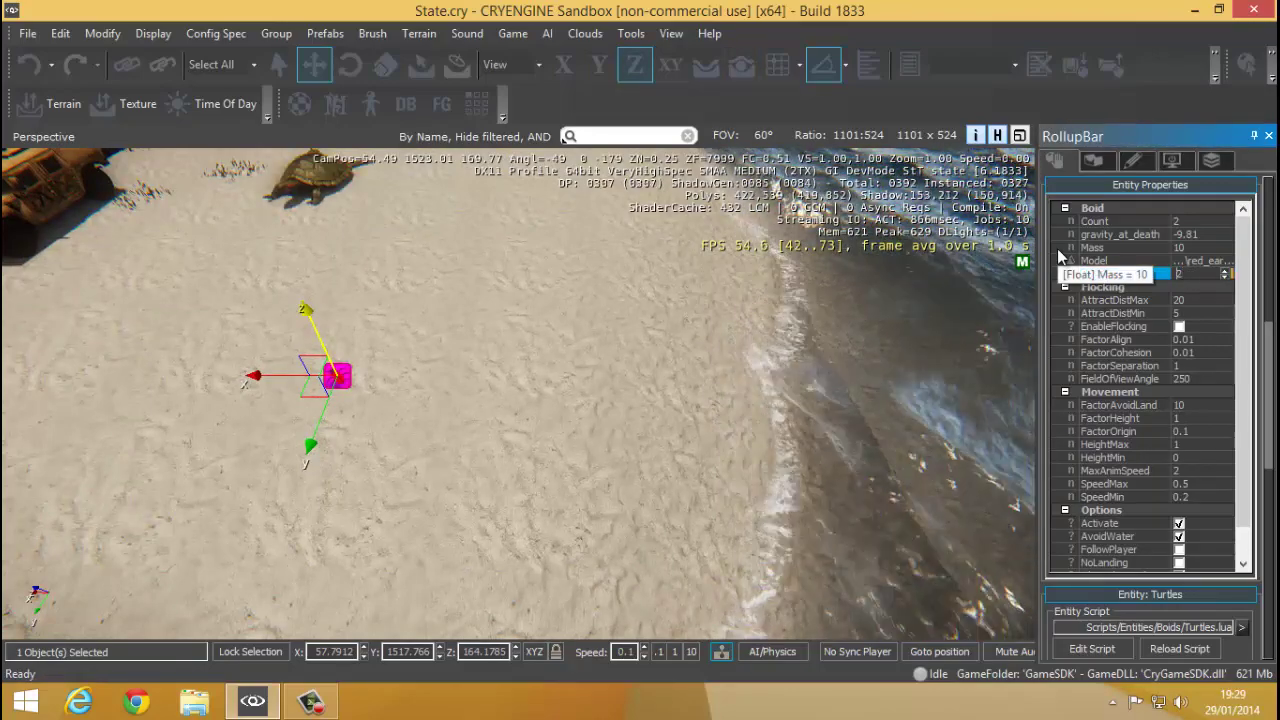
Step: Approach the large turtle near the vehicle and view it from the player's perspective in game mode
right_drag(589, 374, 611, 383)
key(w)
scroll(611, 383, up, 1)
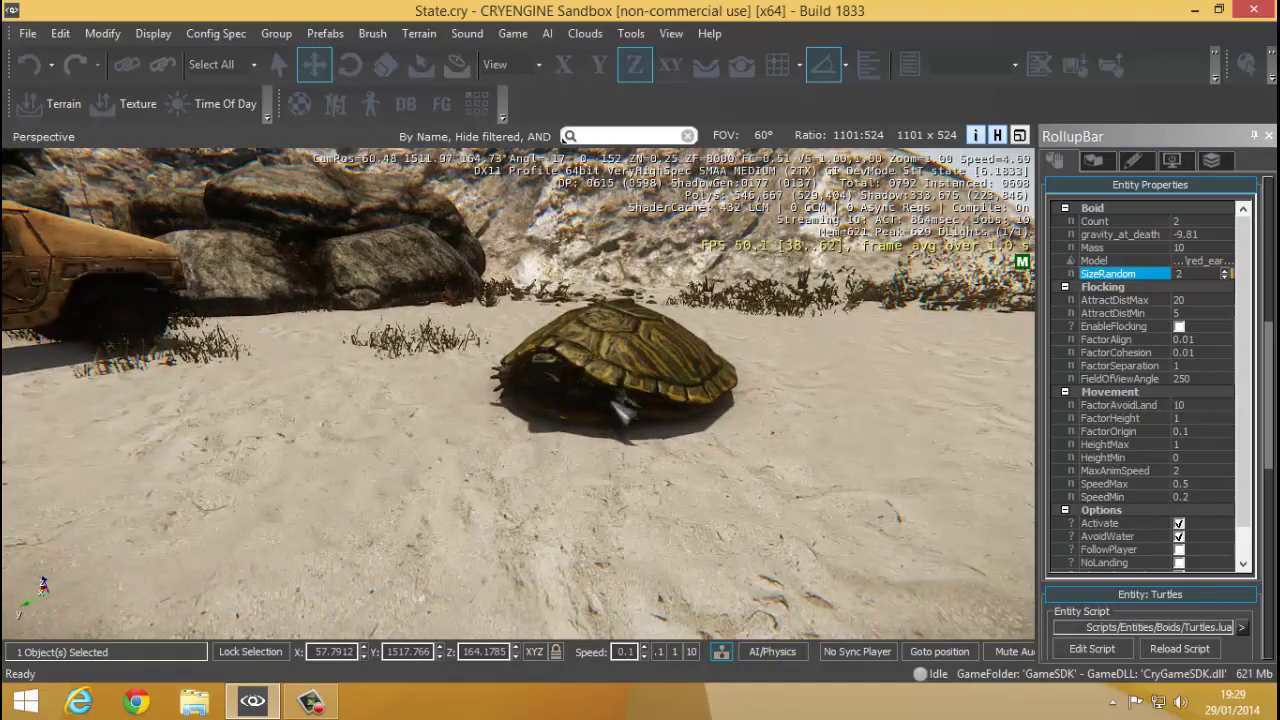
key(ctrl+g)
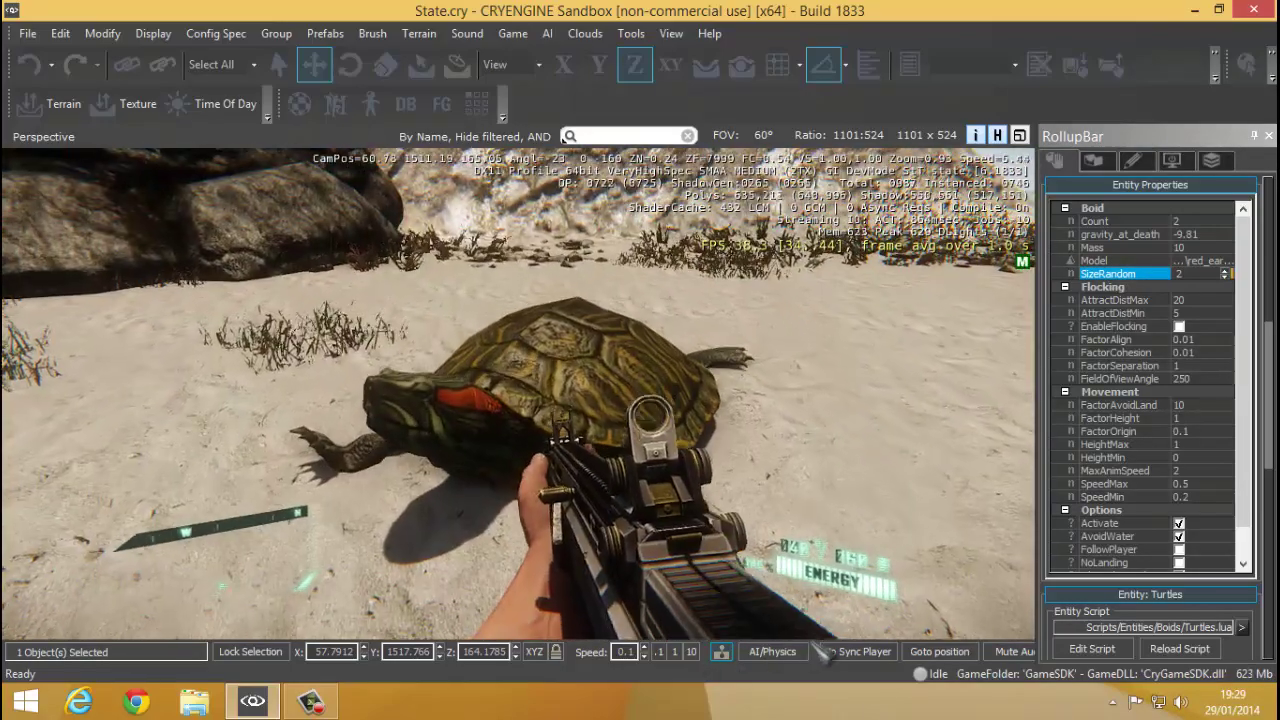
mouse_move(1007, 273)
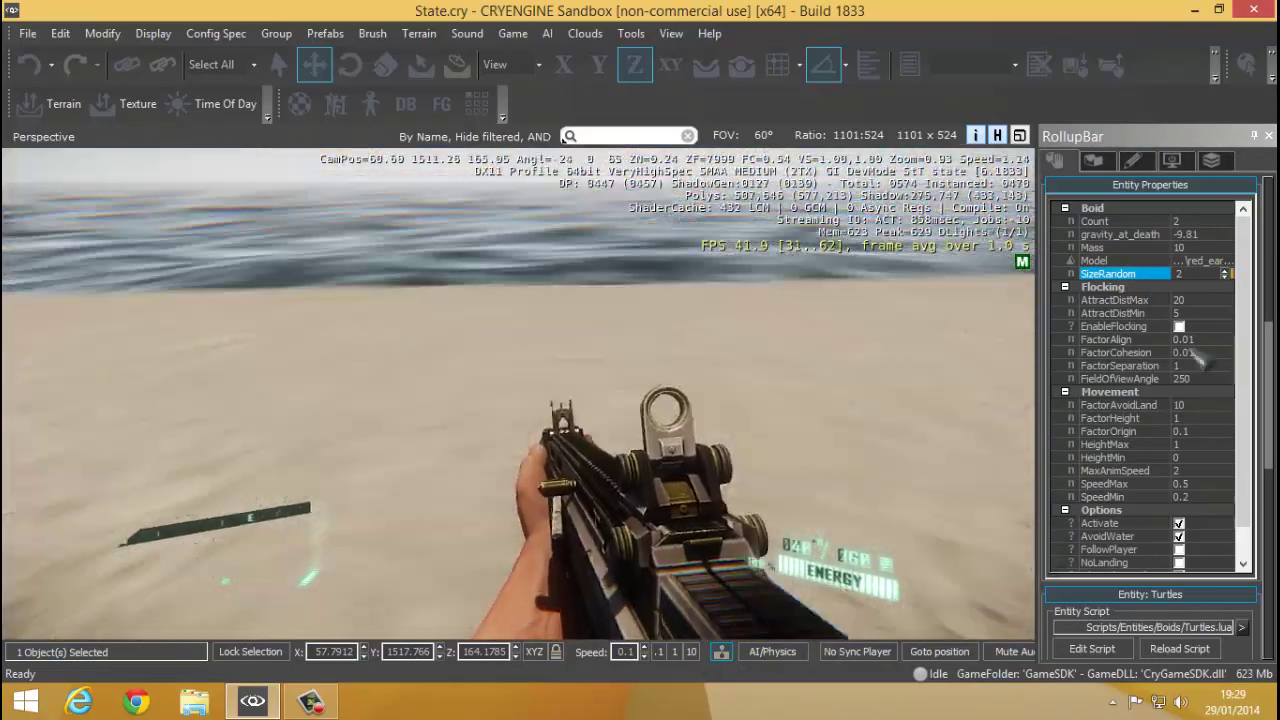
Step: Leave game mode and set the Turtles entity's SizeRandom to 0
key(Escape)
mouse_move(544, 459)
right_down()
mouse_move(508, 475)
mouse_move(565, 463)
right_up()
key(s)
key(d)
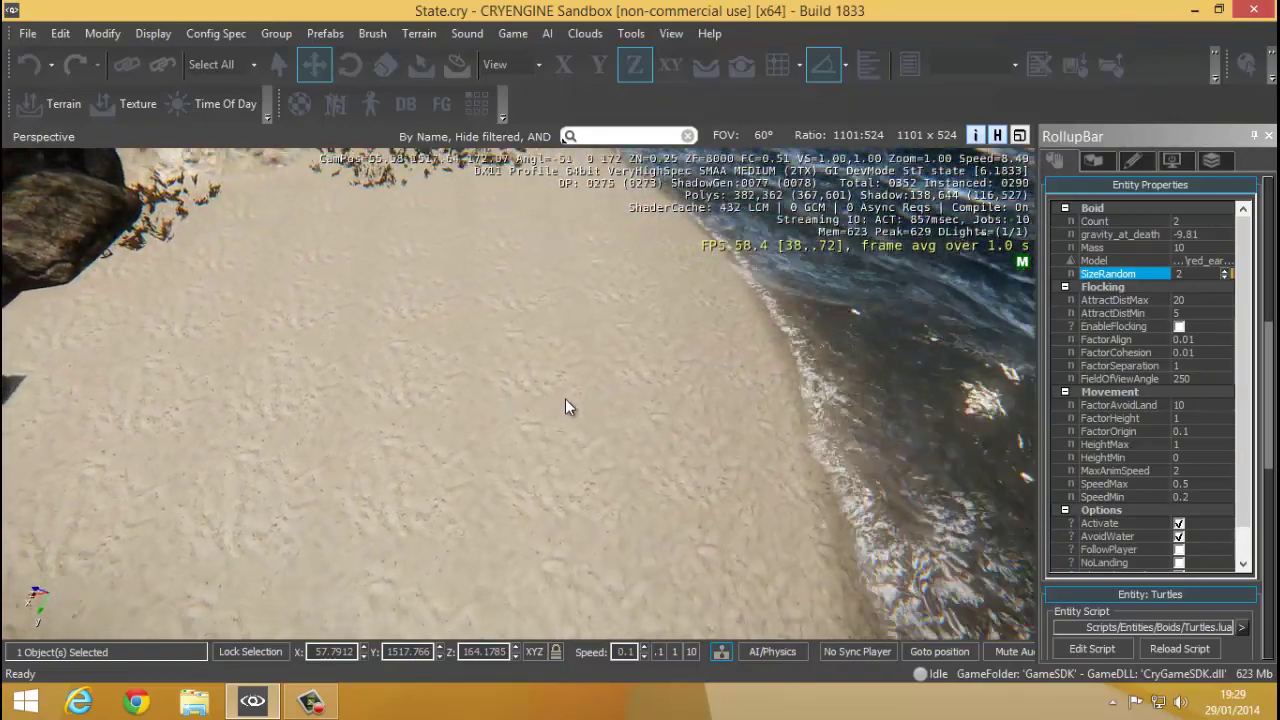
middle_drag(565, 406, 565, 402)
right_drag(589, 385, 640, 380)
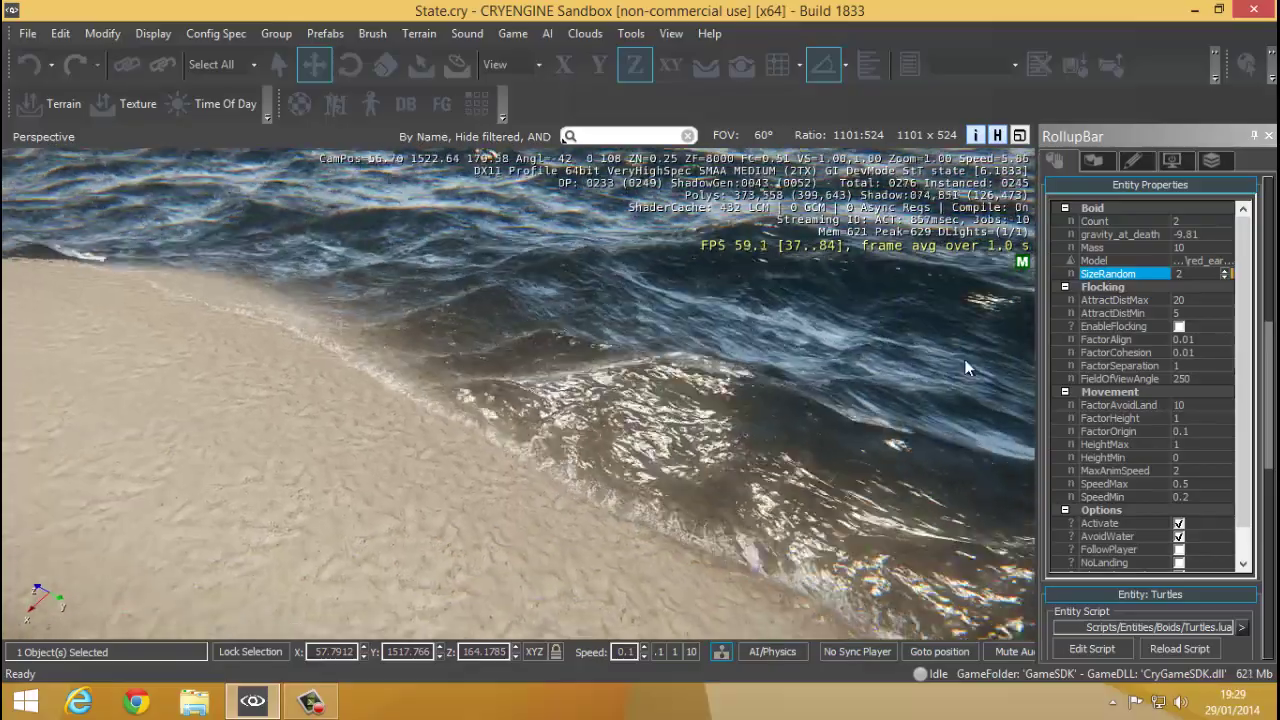
double_click(1196, 274)
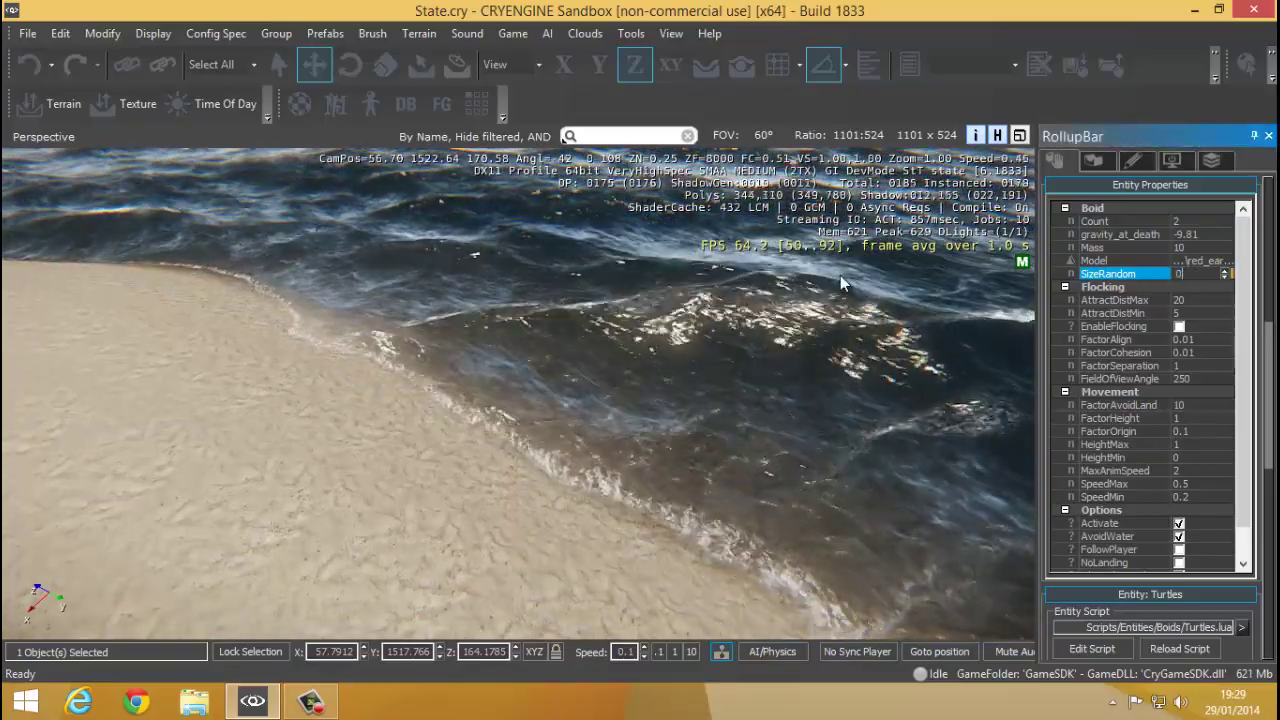
right_drag(840, 275, 703, 316)
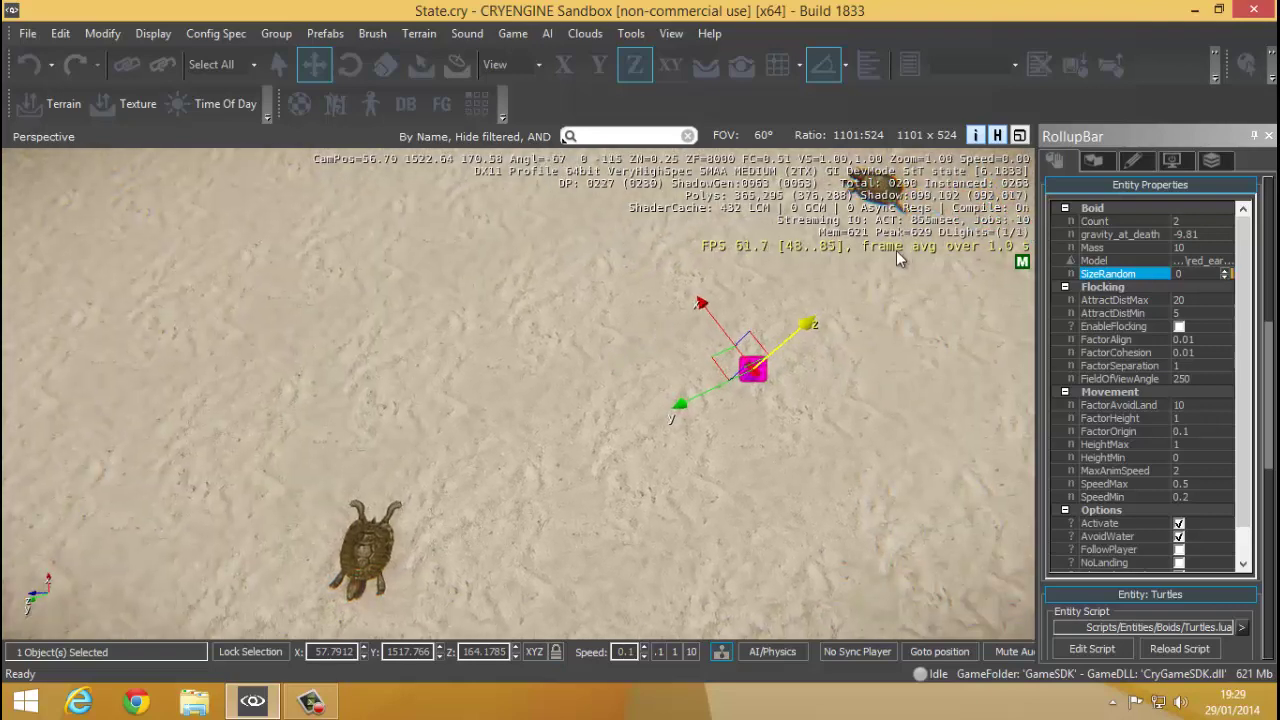
Step: Try an AttractDistMax of 2 on the Turtles entity and watch how the turtles move
click(1121, 303)
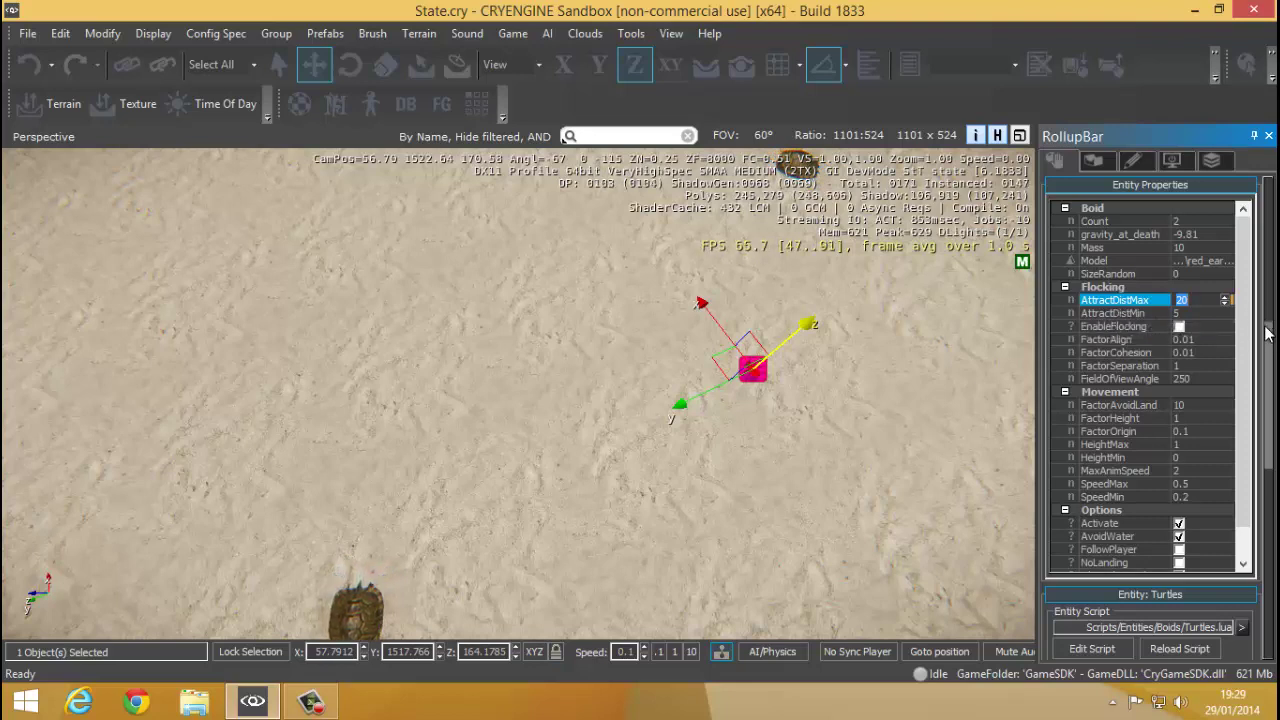
drag(1265, 333, 1268, 343)
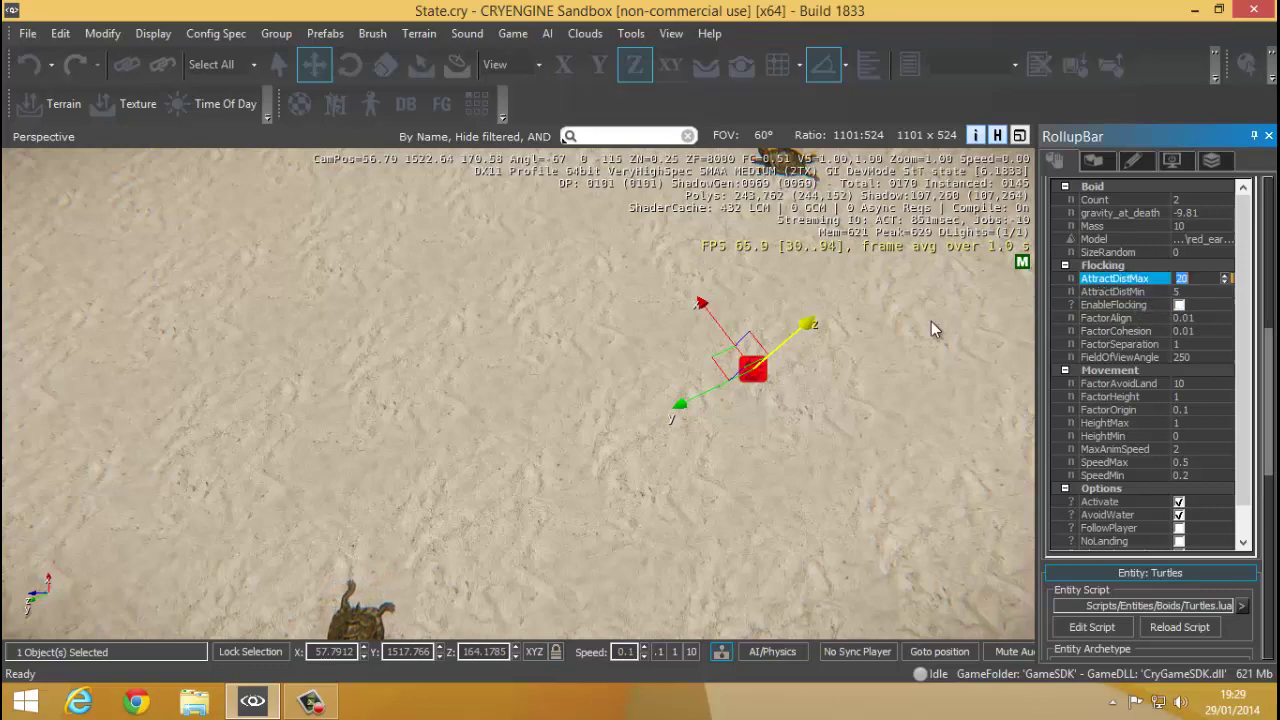
right_drag(931, 329, 610, 385)
right_drag(846, 390, 724, 405)
key(s)
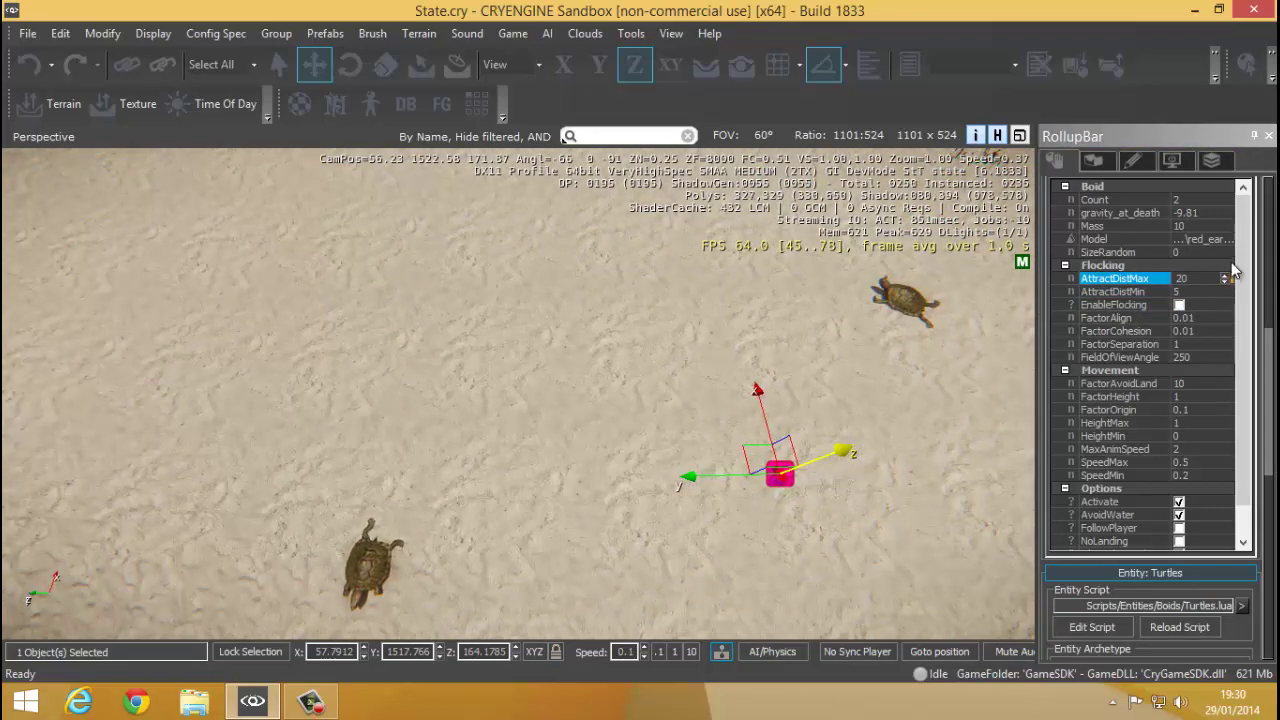
click(1199, 277)
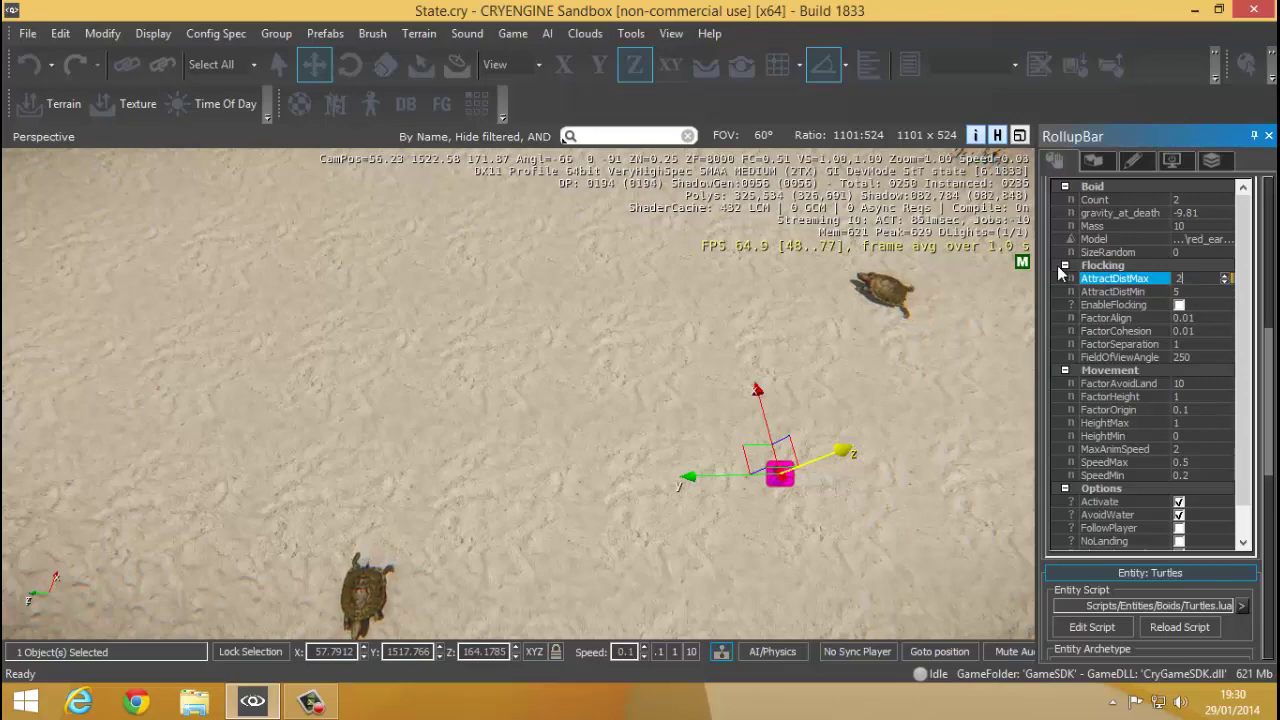
right_drag(678, 421, 648, 427)
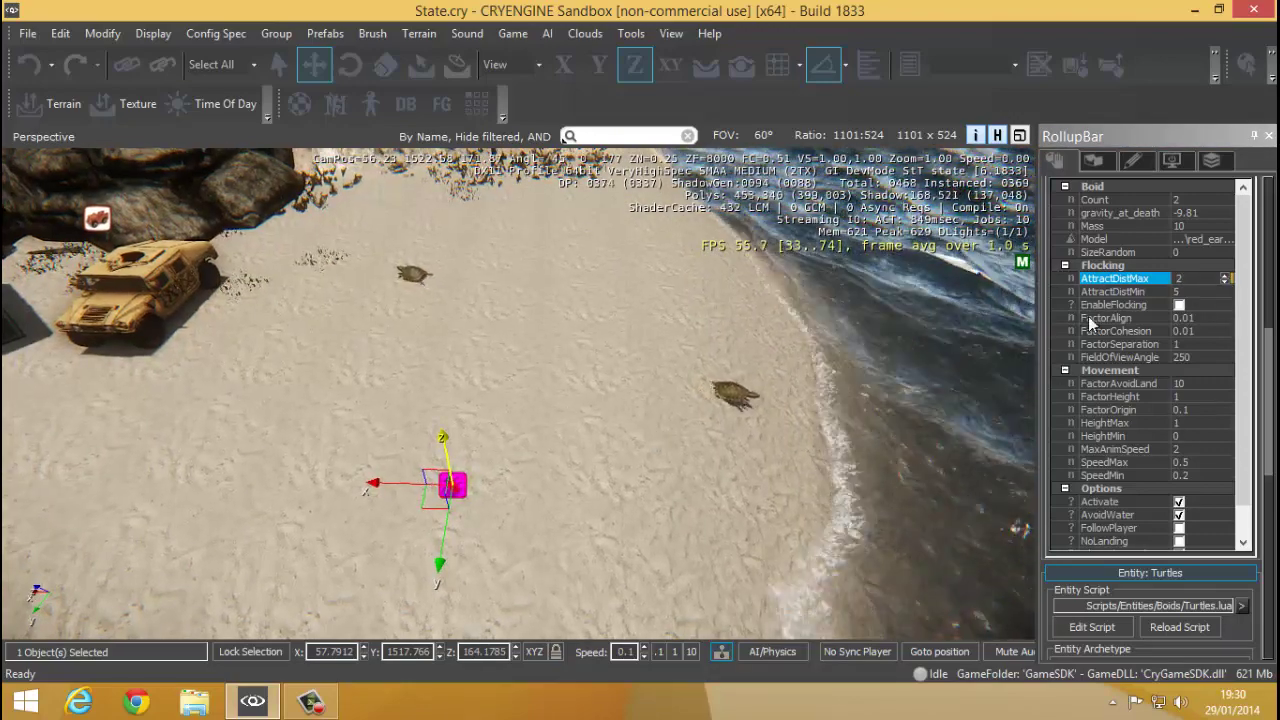
Step: Try AttractDistMax values of 1 and 0.5 and watch the turtles around the entity
click(1200, 277)
text(1)
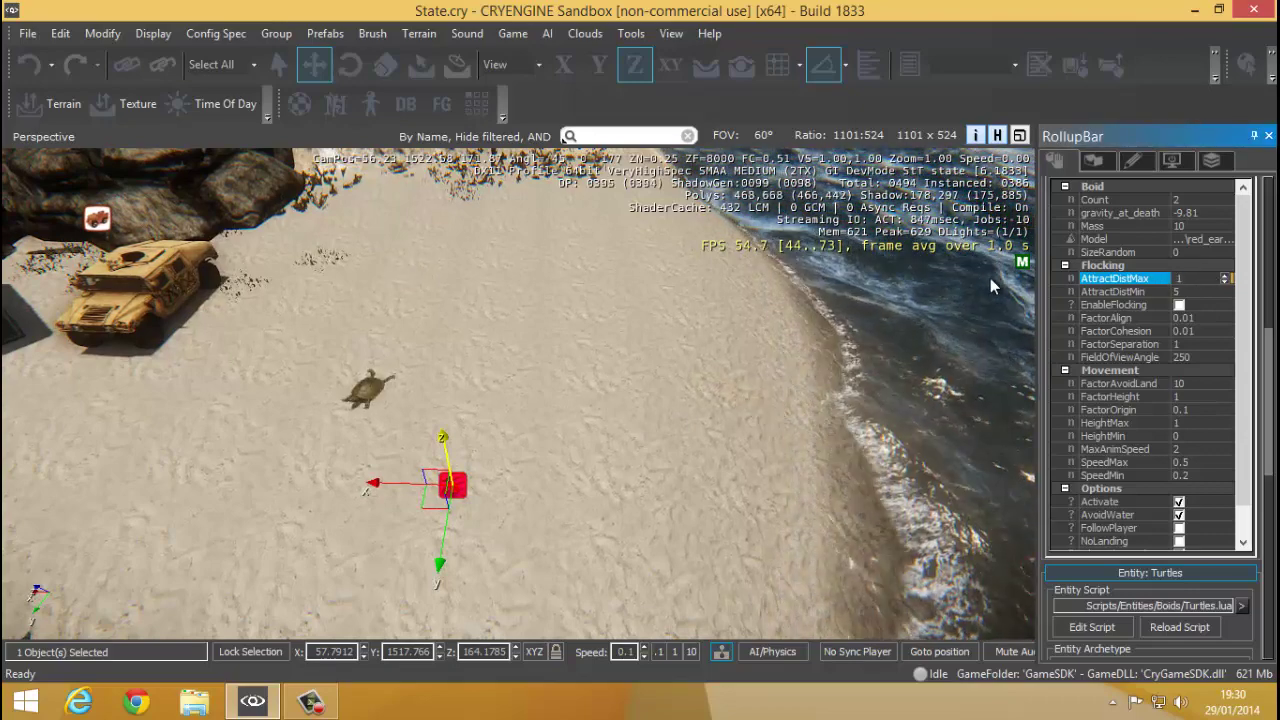
right_drag(990, 278, 805, 313)
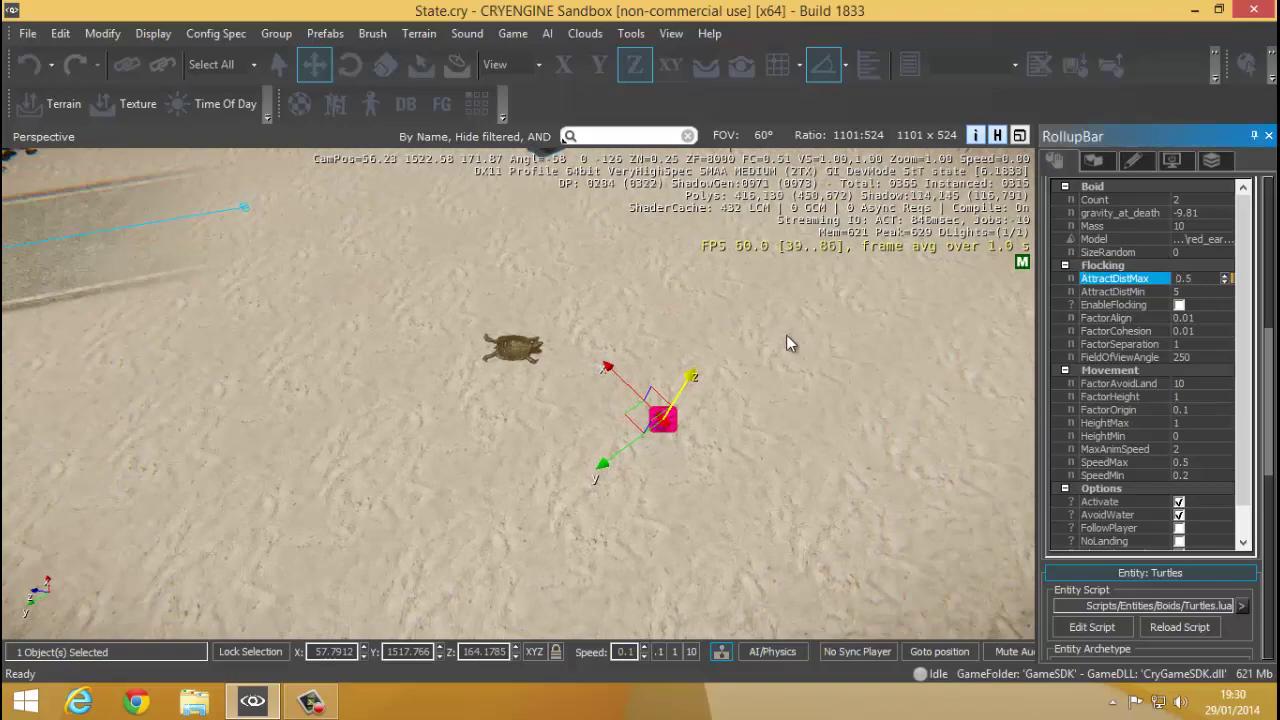
mouse_move(786, 334)
right_down()
mouse_move(794, 325)
mouse_move(754, 348)
mouse_move(806, 351)
mouse_move(775, 343)
right_up()
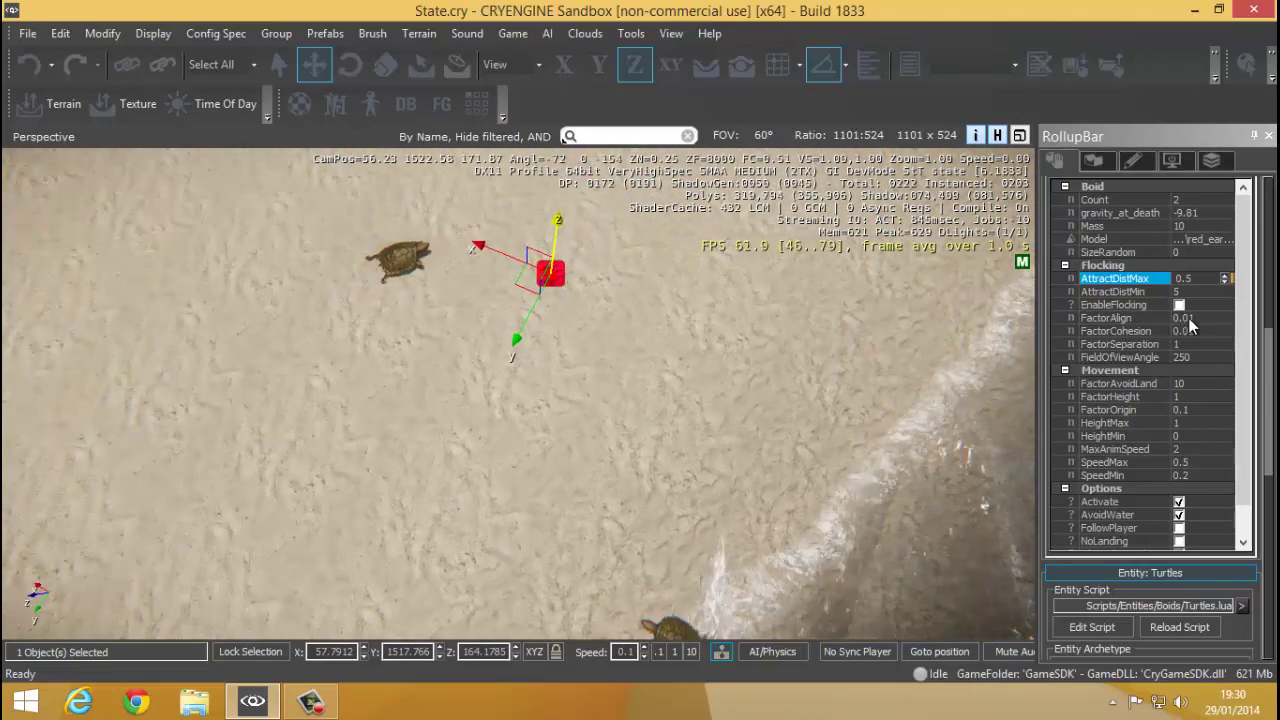
Step: Restore the Turtles entity's AttractDistMax to 20
click(1183, 278)
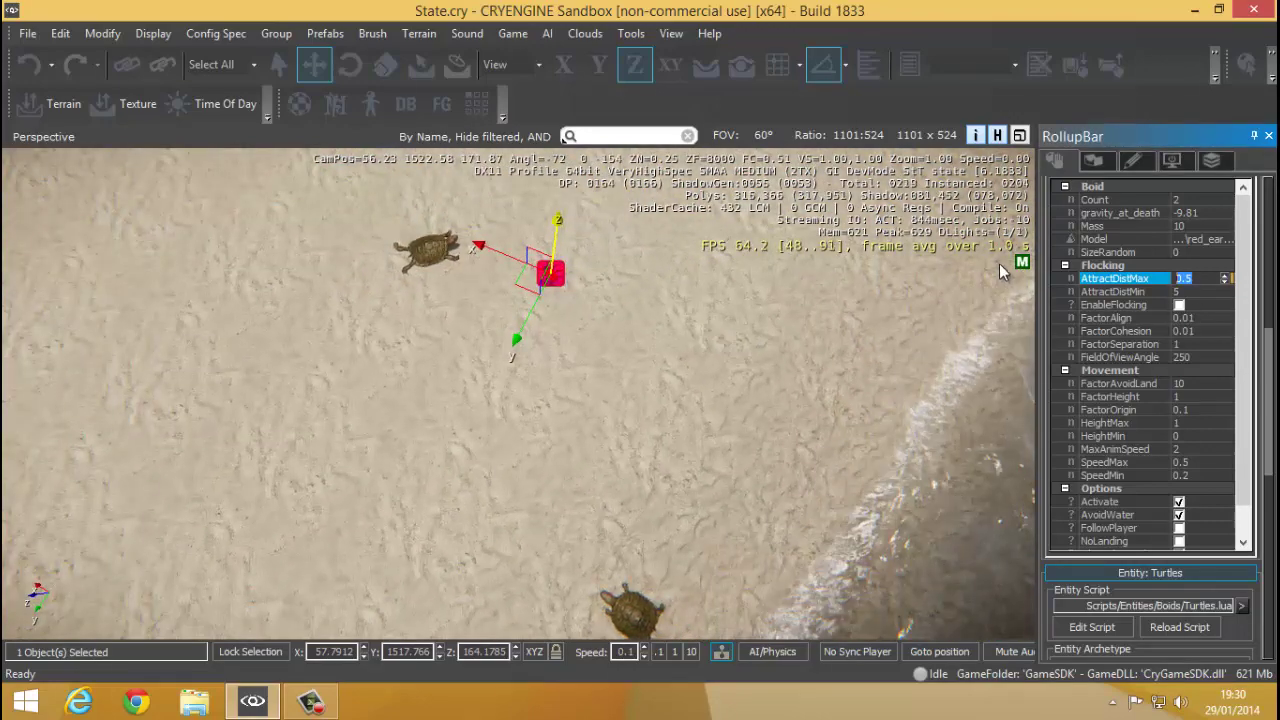
text(20)
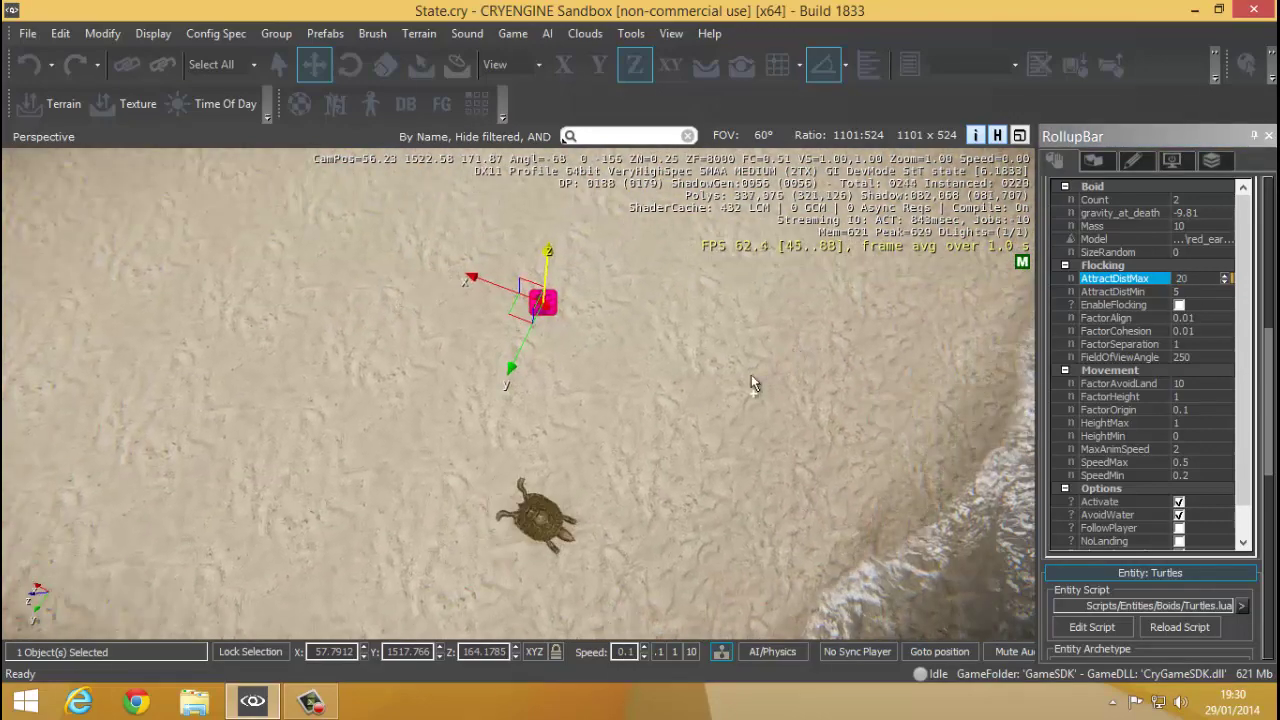
right_drag(751, 376, 856, 374)
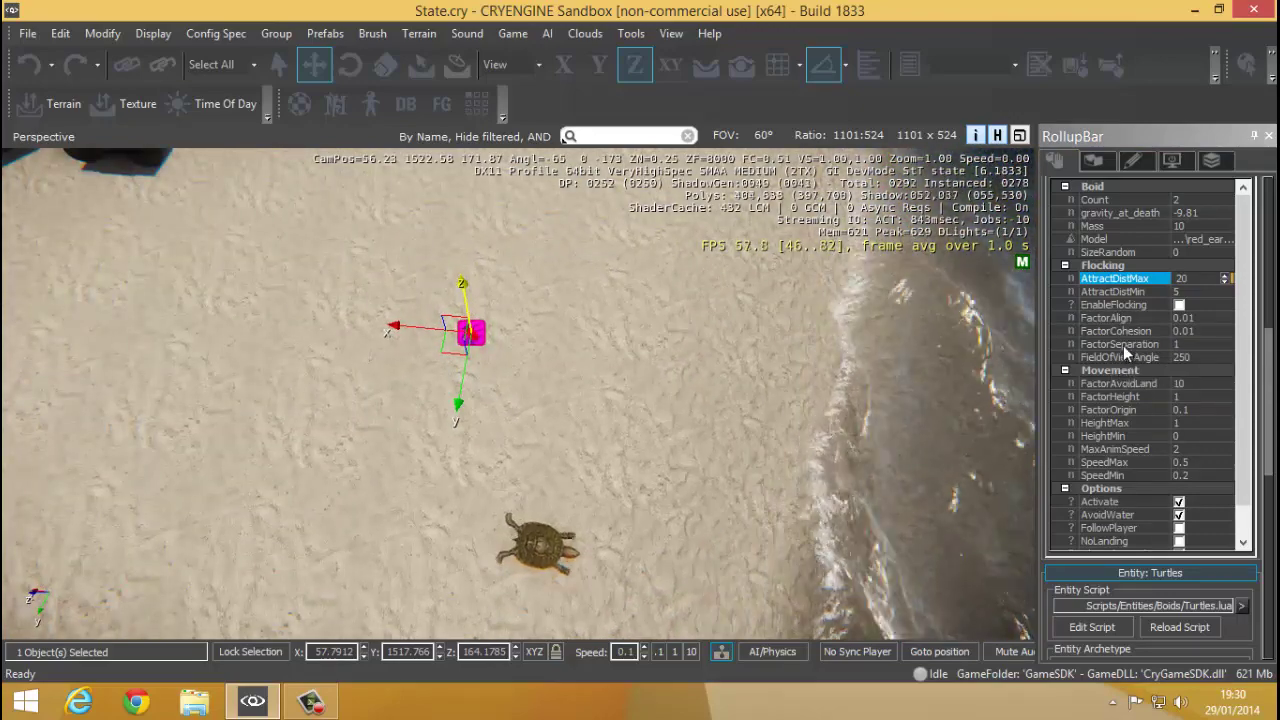
Step: Set both AttractDistMin and AttractDistMax of the Turtles entity to 2
click(1112, 292)
right_drag(563, 391, 745, 445)
drag(1187, 292, 796, 281)
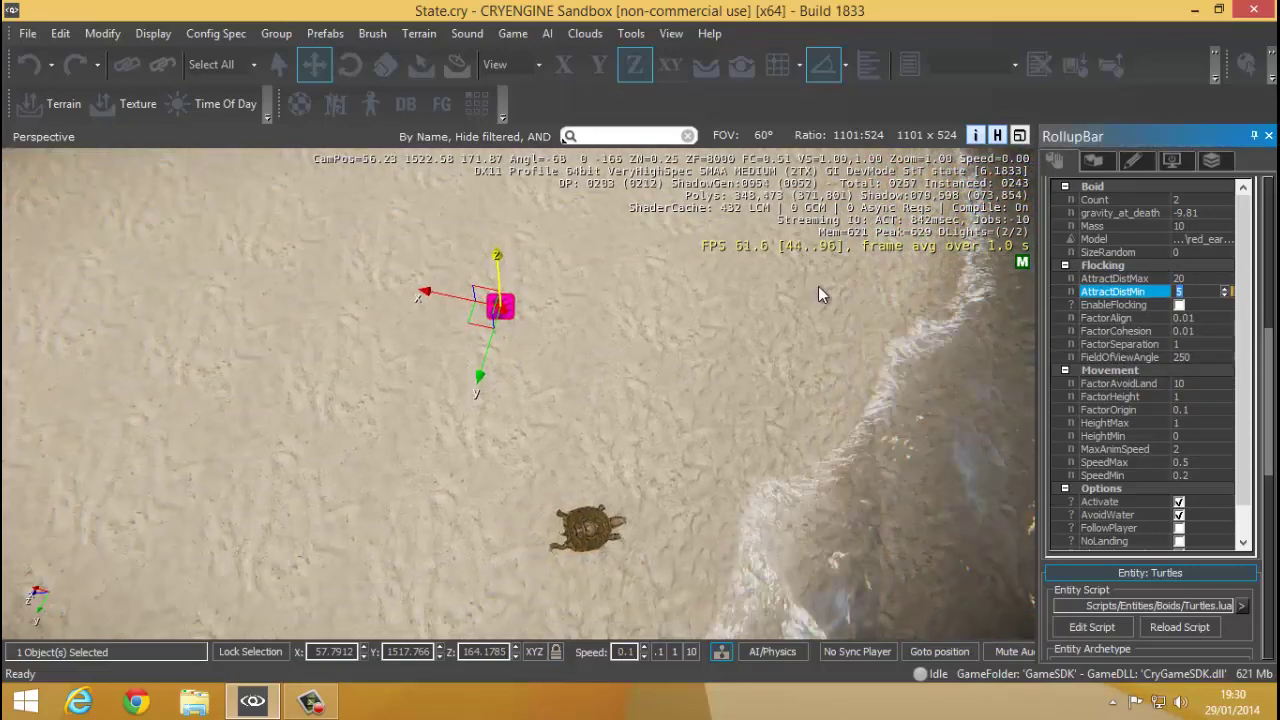
text(2)
key(Up)
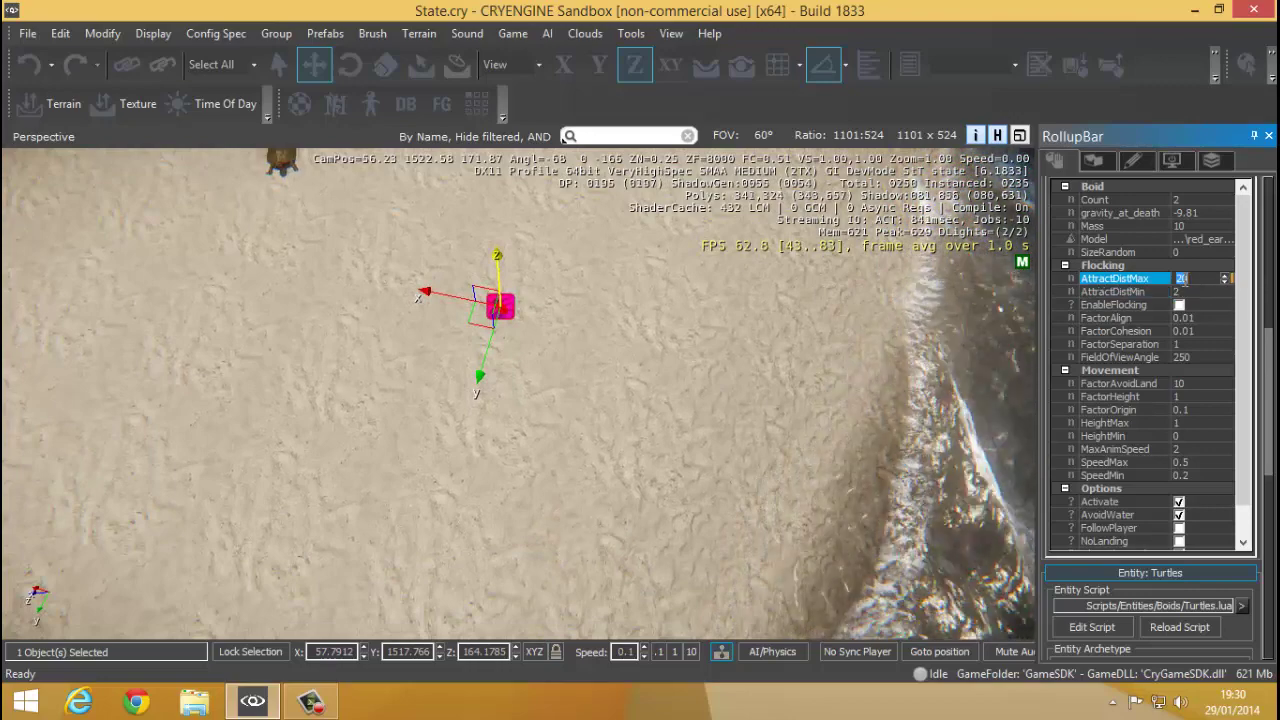
text(2)
right_drag(604, 395, 600, 350)
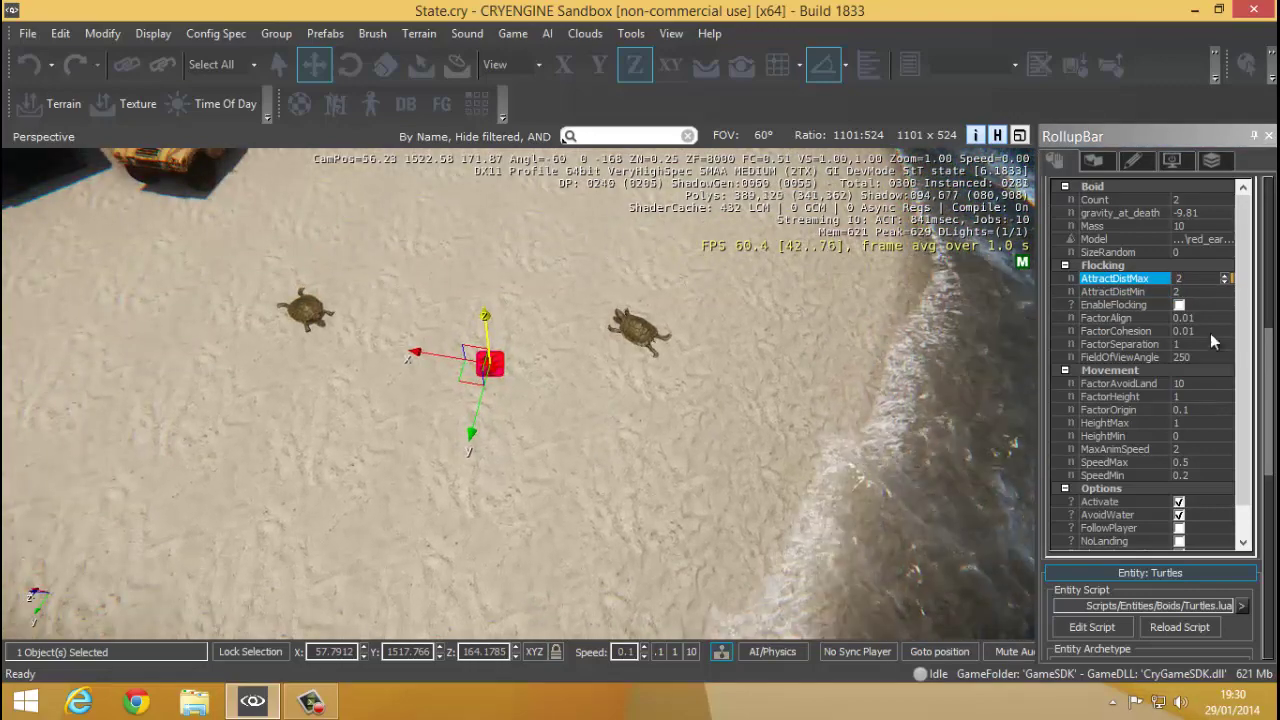
key(Down)
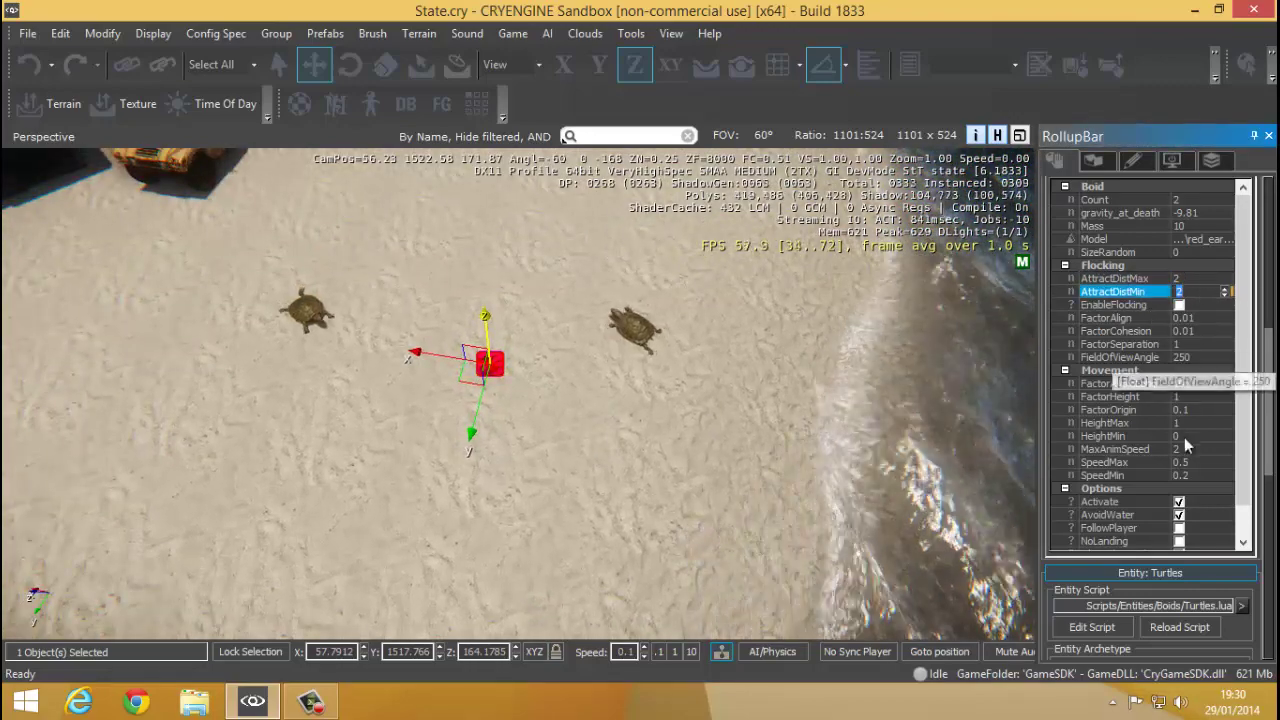
Step: Examine the FactorAvoidLand, HeightMax and SpeedMax movement properties, and view the turtles walking up close
scroll(1178, 400, down, 2)
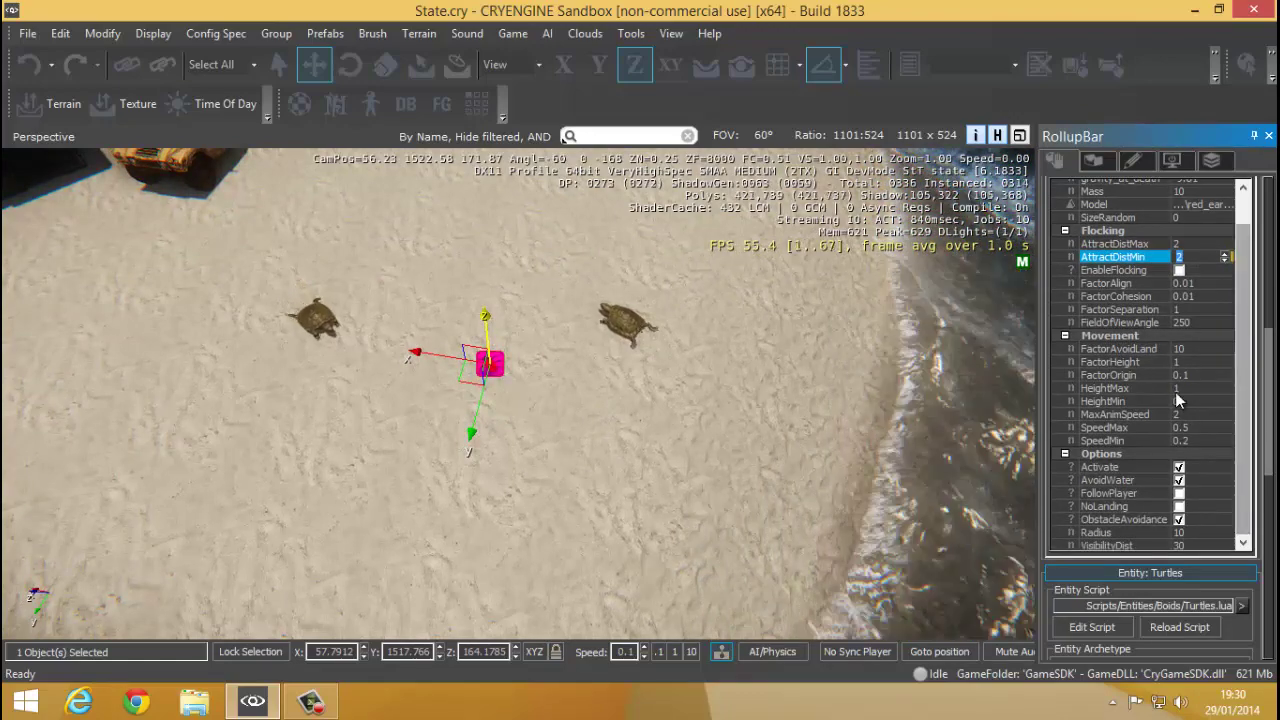
click(1130, 349)
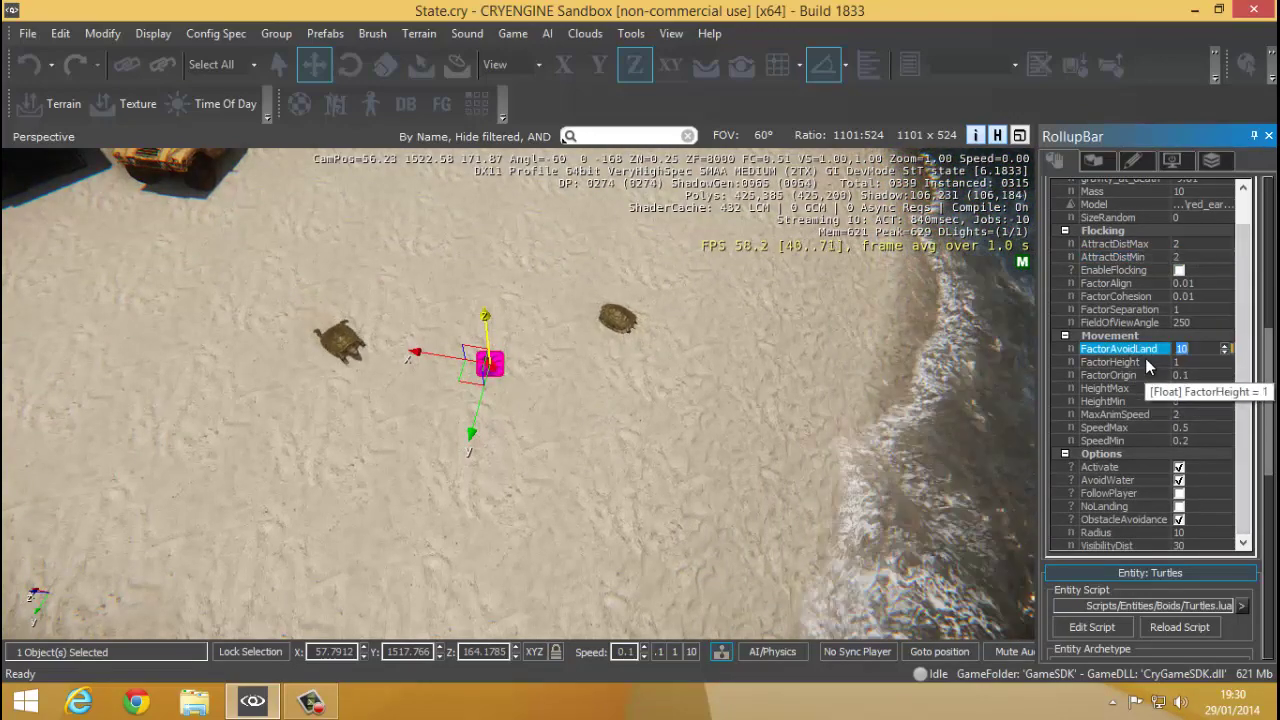
click(1150, 389)
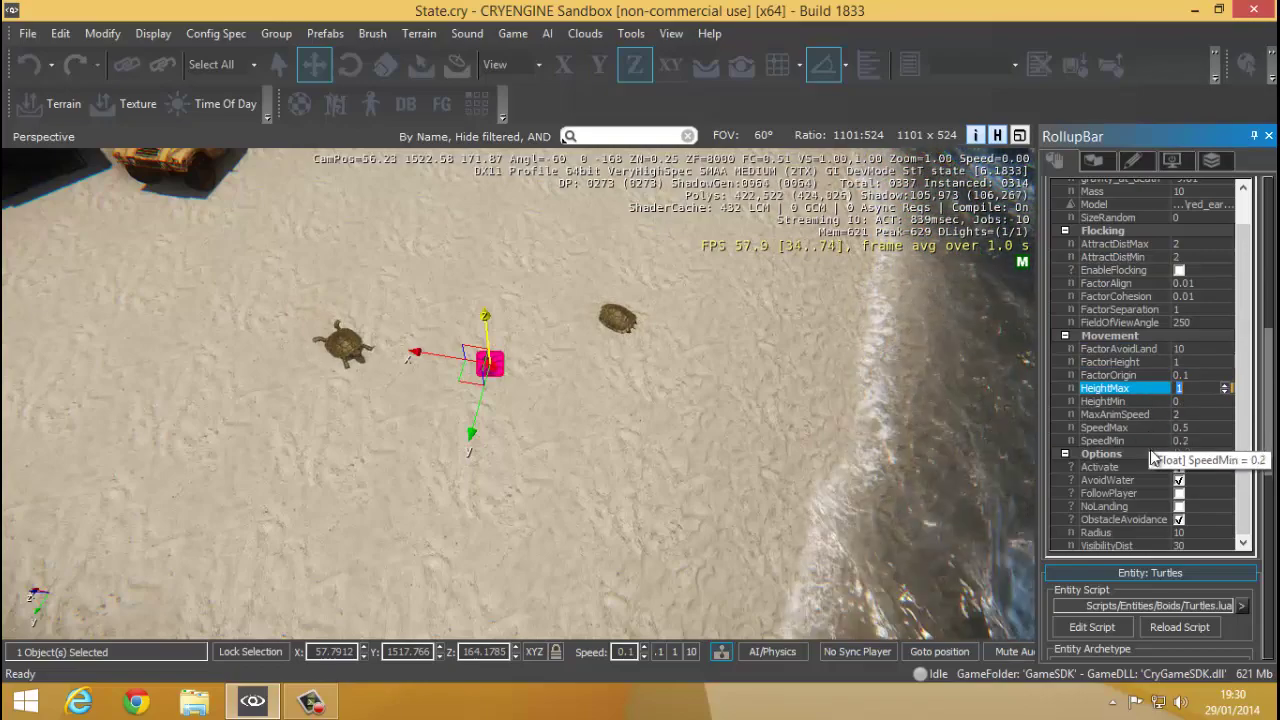
click(1145, 427)
right_drag(659, 455, 689, 374)
key(a)
key(w)
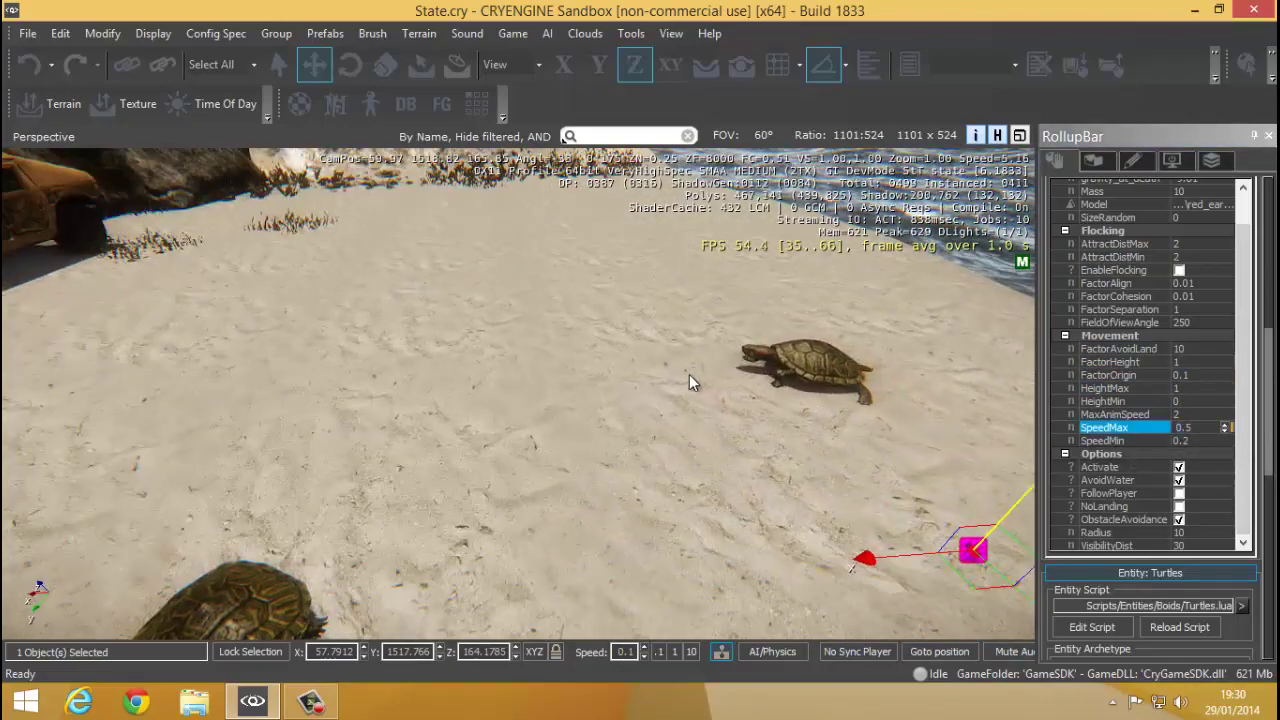
middle_drag(689, 374, 692, 369)
right_drag(692, 369, 765, 356)
key(s)
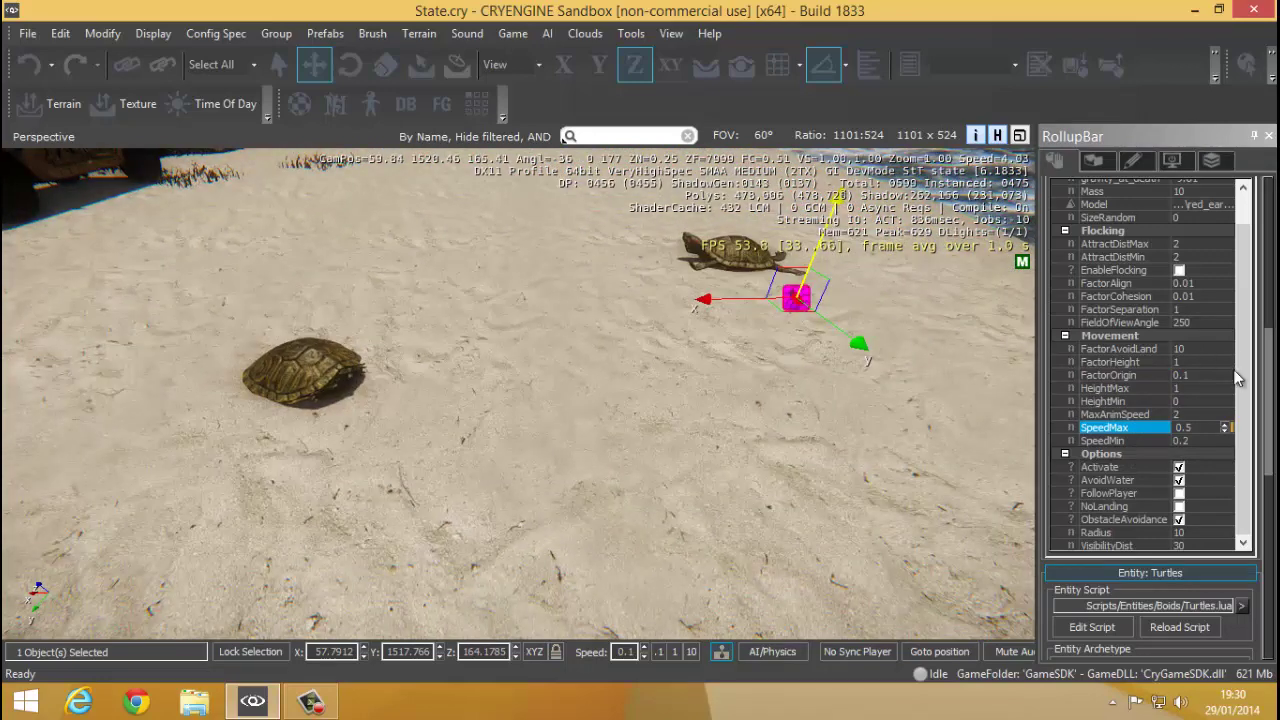
Step: Inspect the MaxAnimSpeed, HeightMin, FactorOrigin and SpeedMax properties while observing the two turtles near the vehicle
click(1118, 414)
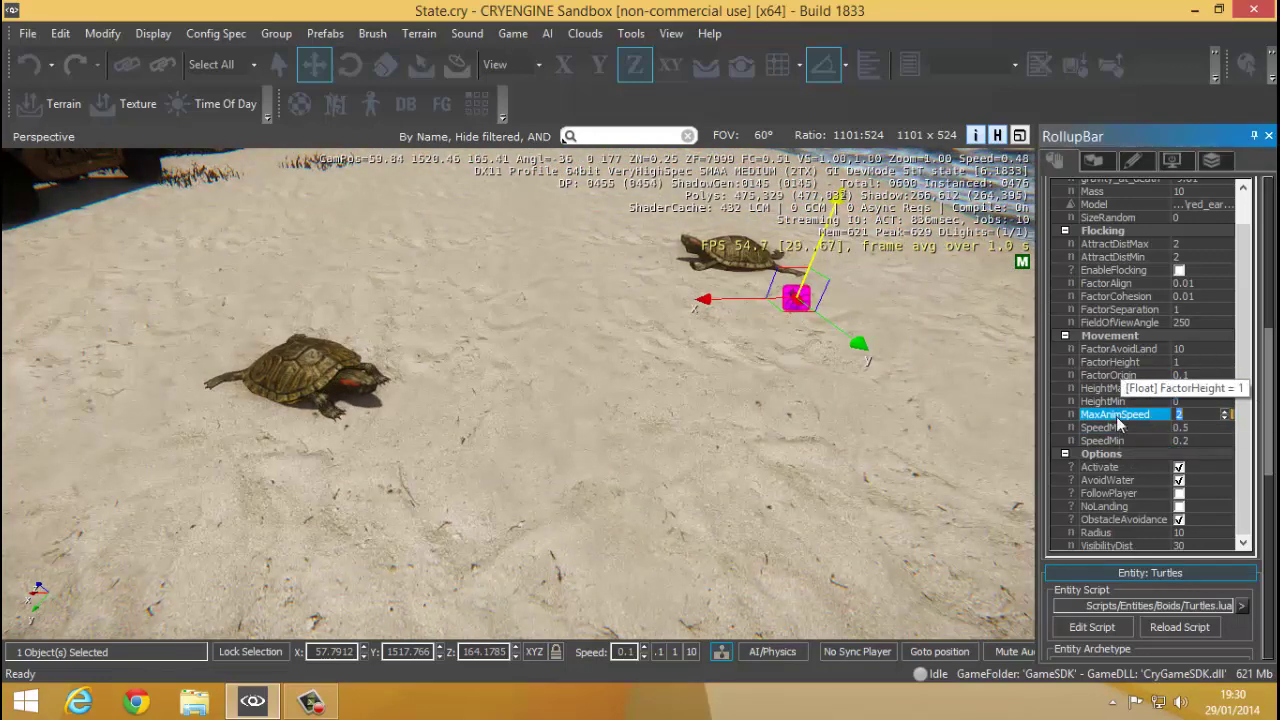
click(1102, 401)
click(1108, 374)
click(1102, 401)
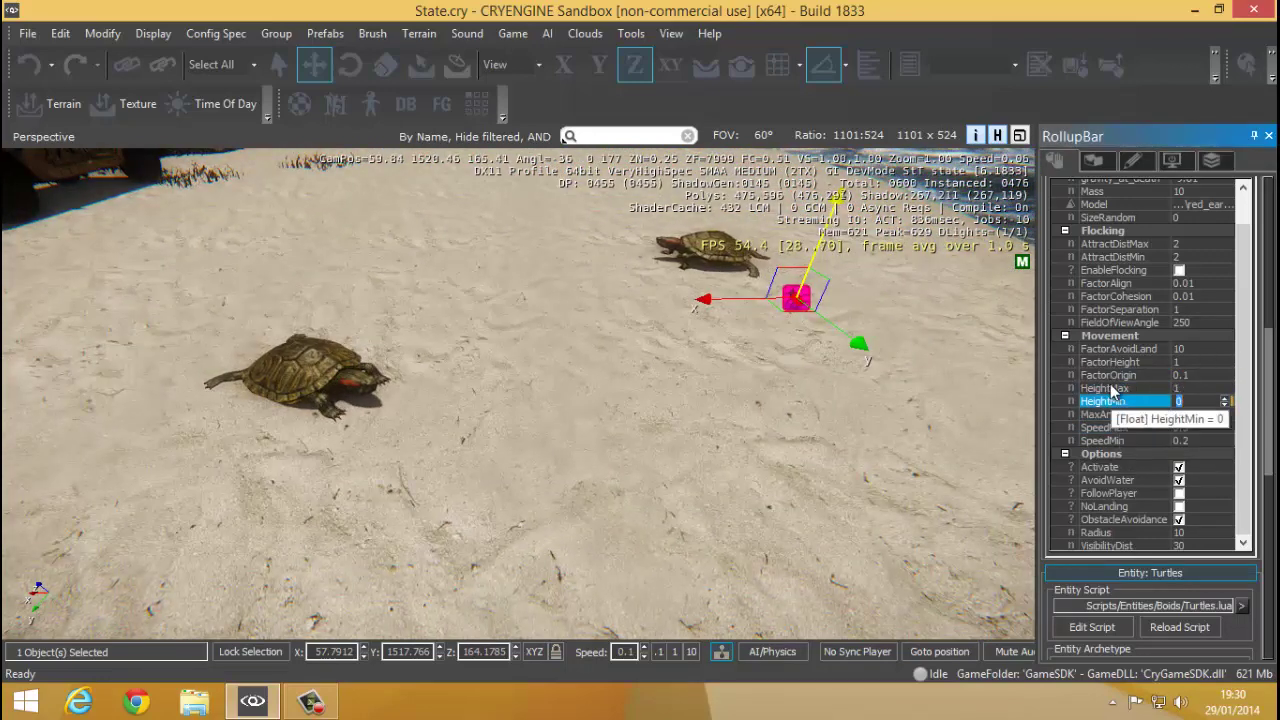
click(1110, 374)
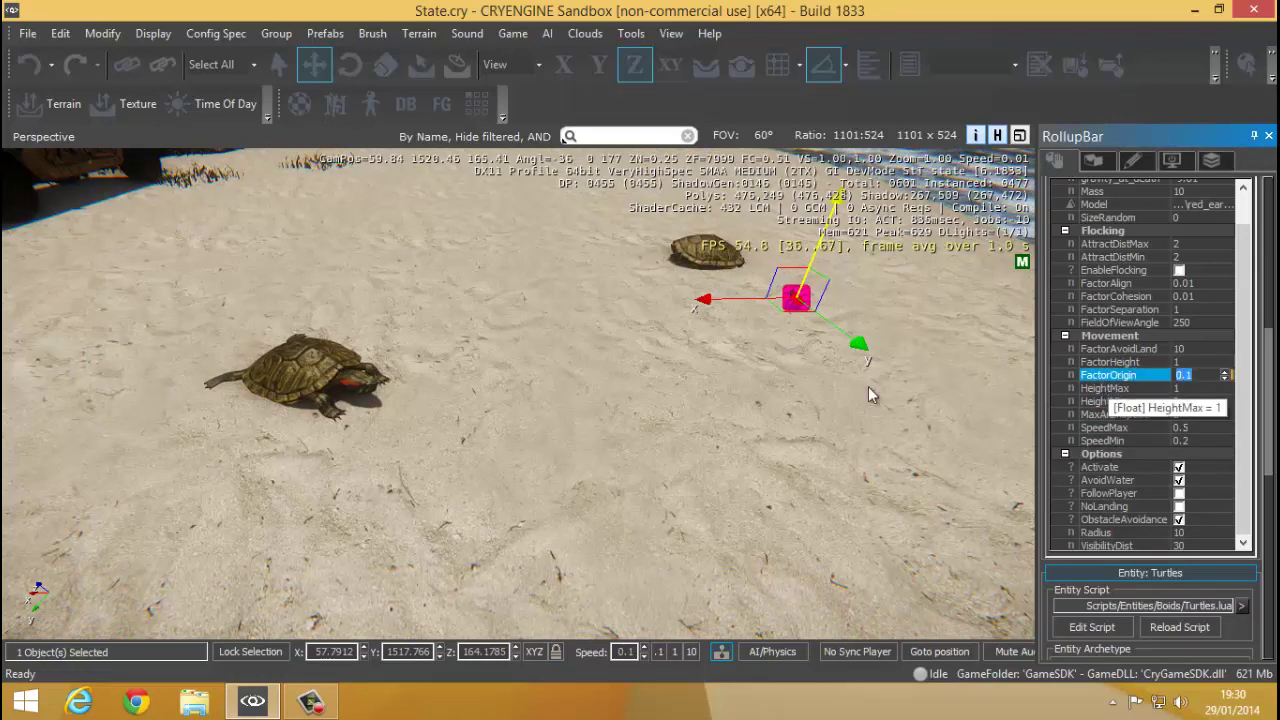
right_drag(550, 470, 552, 461)
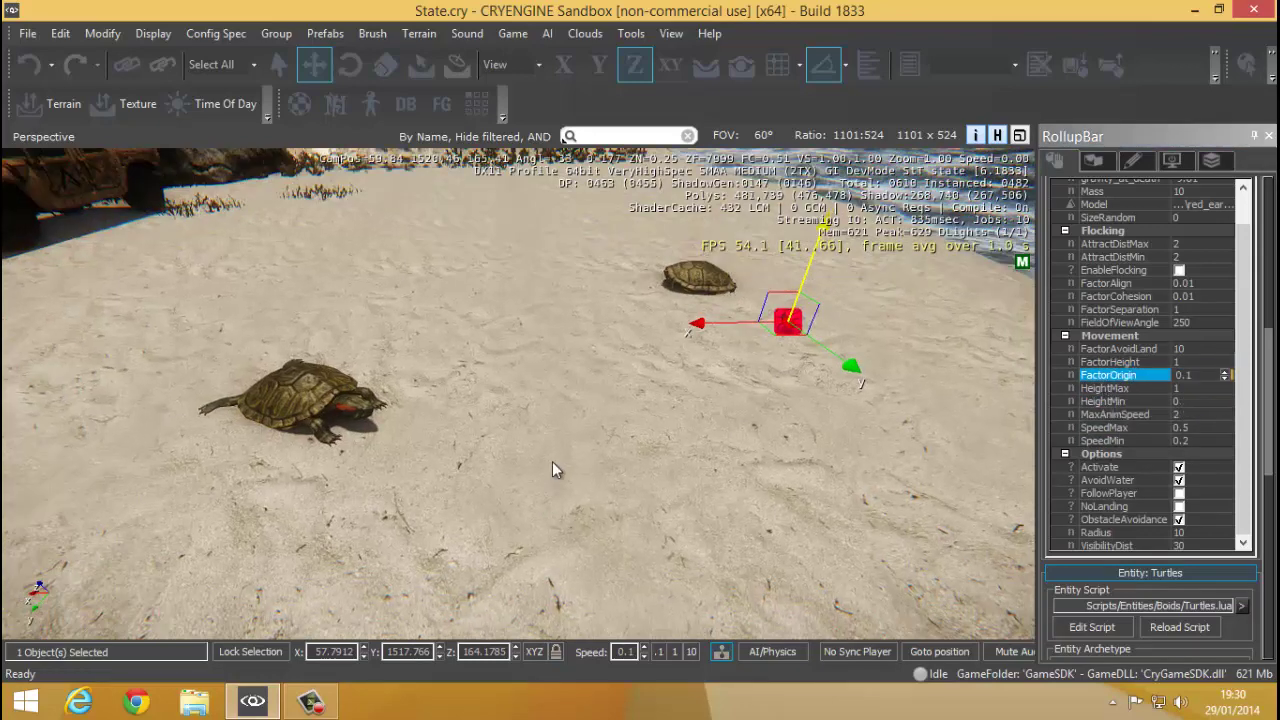
click(1116, 414)
right_drag(583, 392, 591, 402)
middle_drag(591, 402, 591, 468)
right_drag(591, 468, 588, 468)
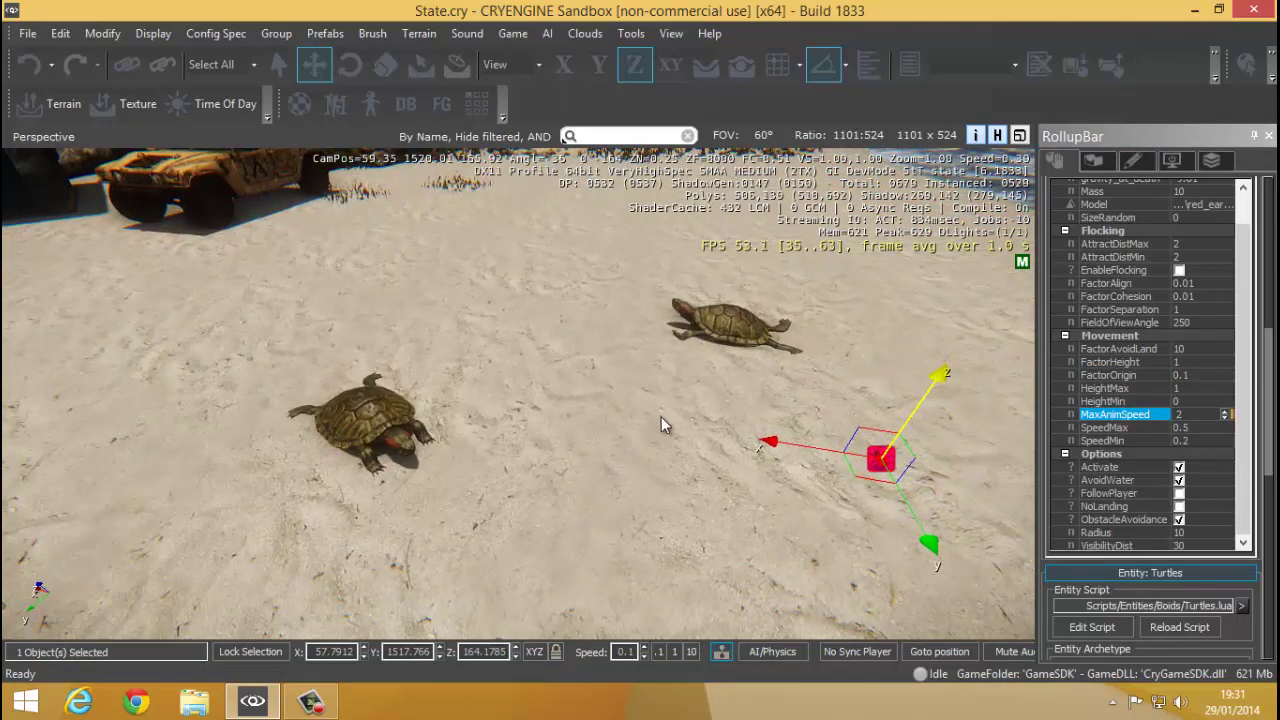
right_drag(661, 418, 720, 420)
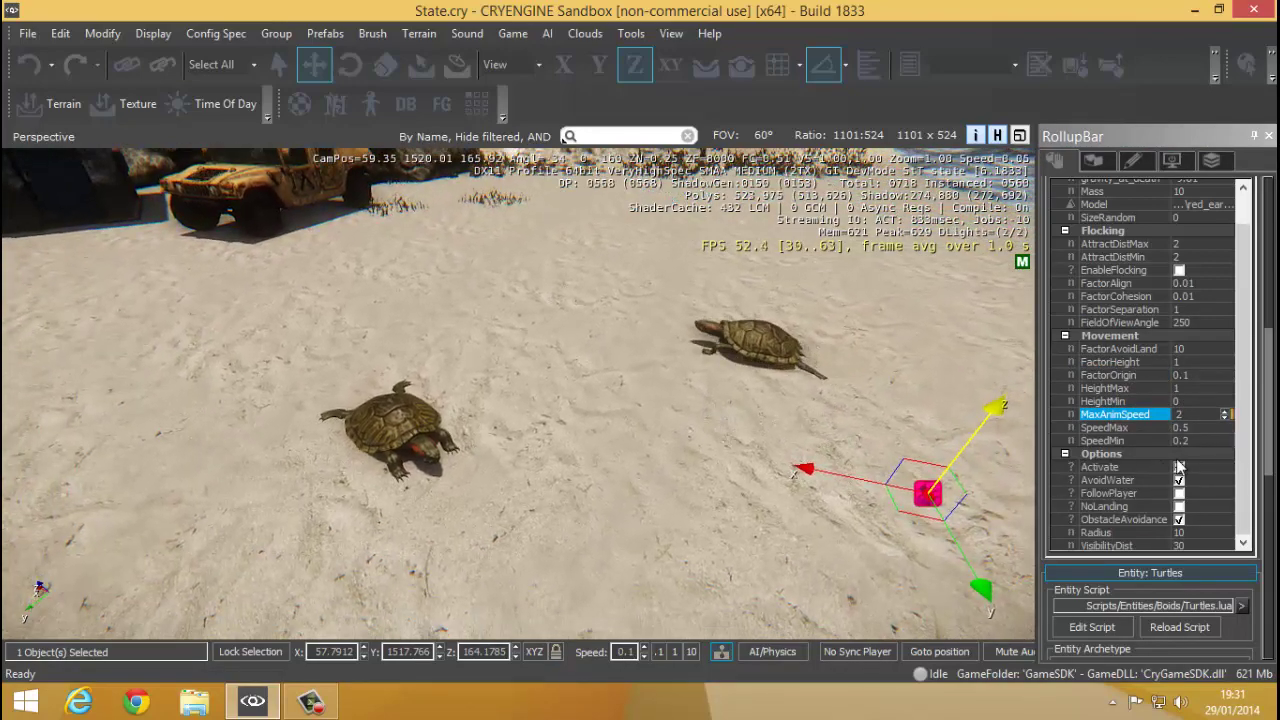
click(1125, 428)
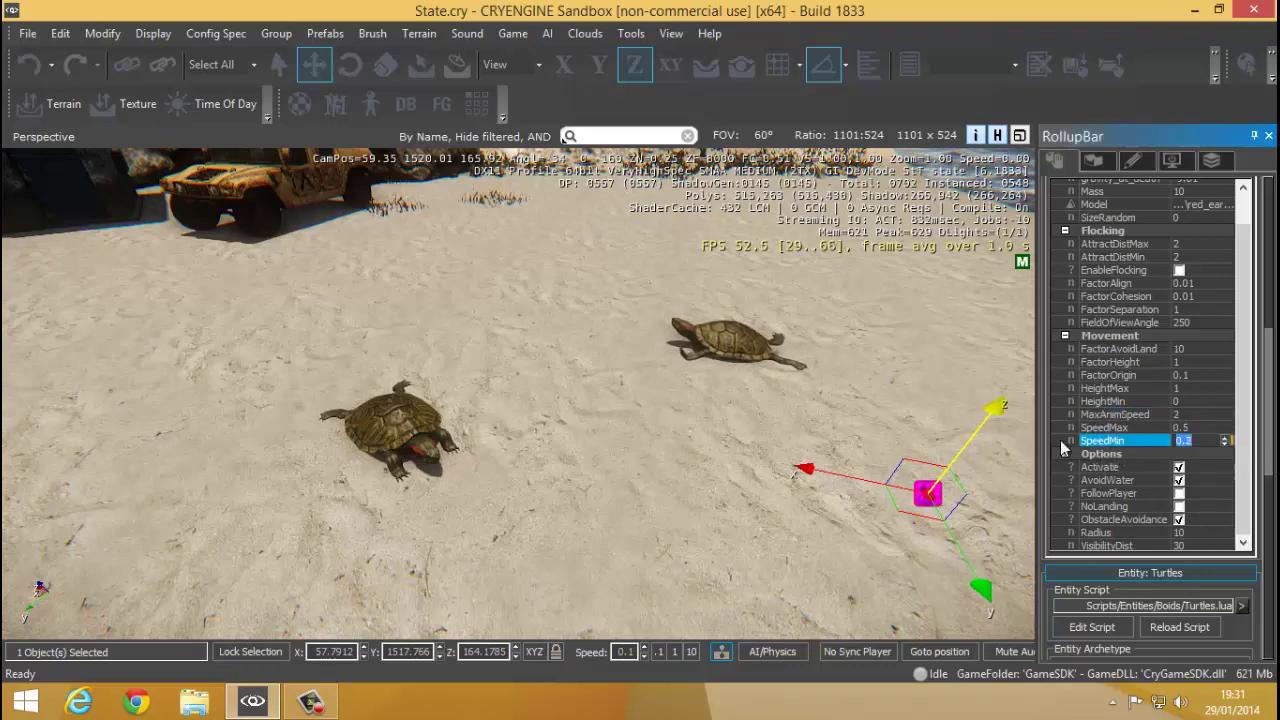
Step: Set the Turtles entity's MaxAnimSpeed to 10 and follow a turtle to check its animation
click(1138, 416)
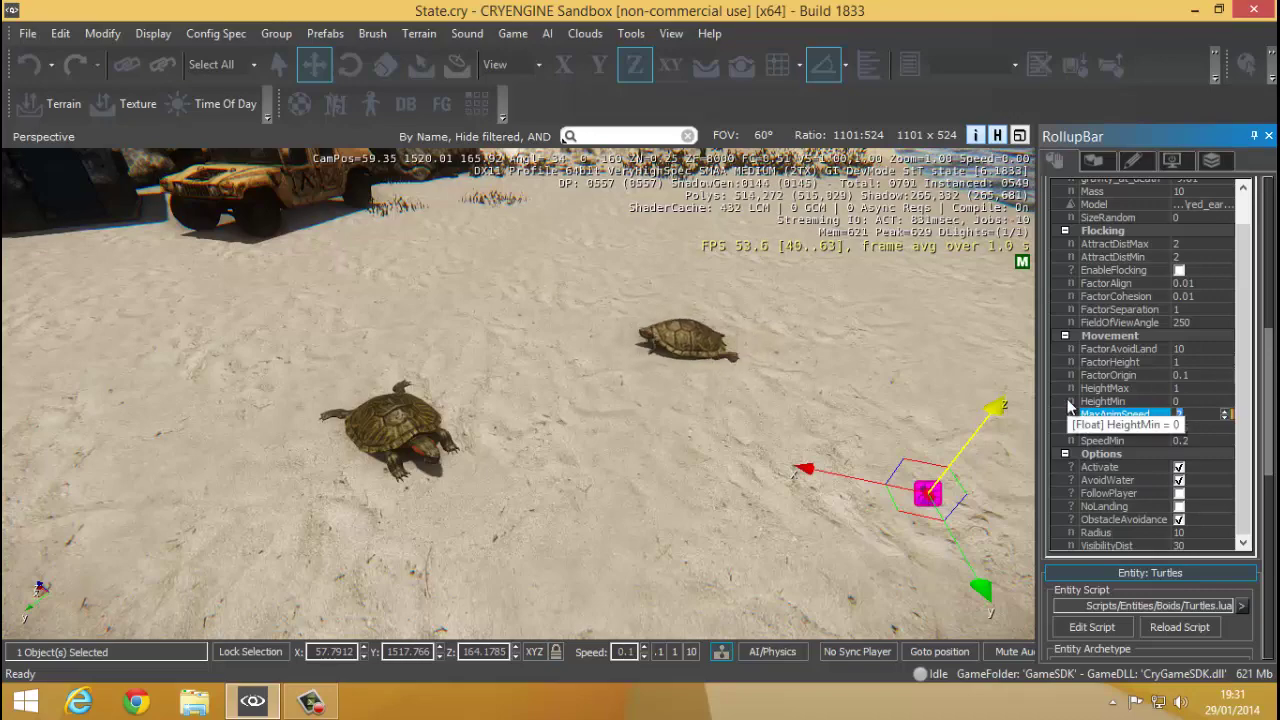
text(10)
key(Return)
right_drag(712, 300, 445, 412)
key(s)
key(w)
right_drag(794, 399, 793, 391)
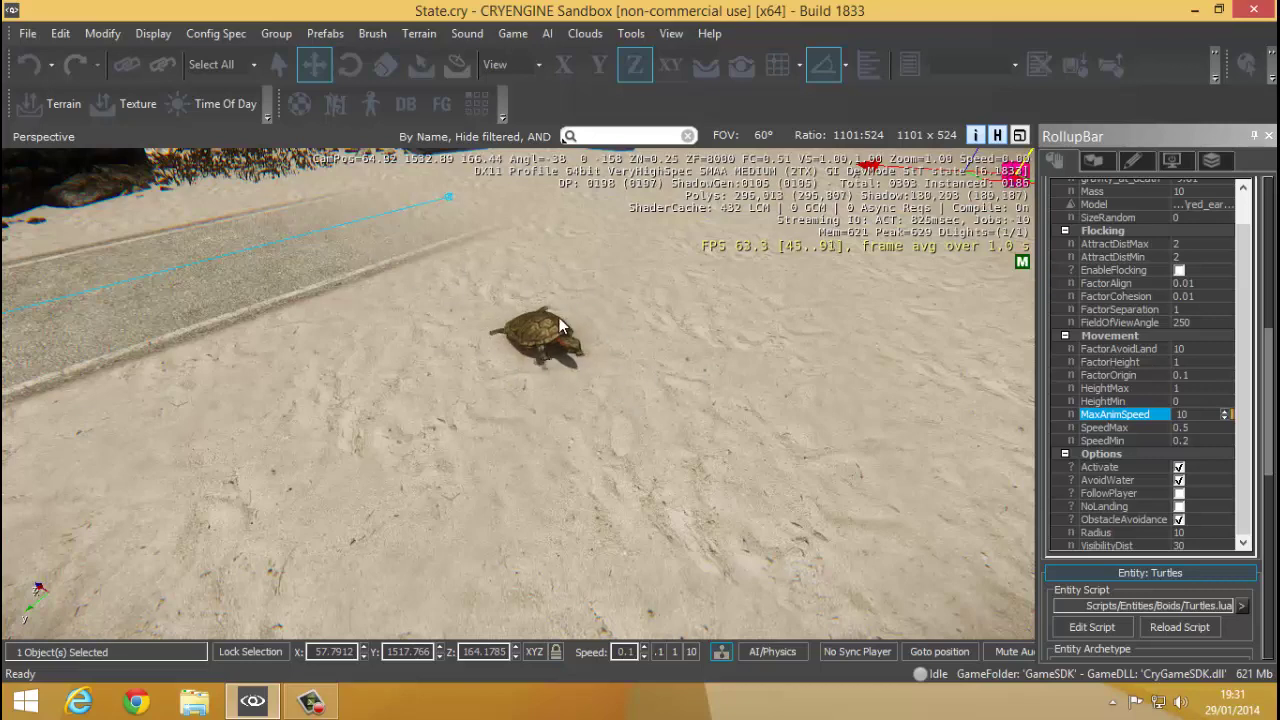
Step: Set the Turtles entity's SpeedMax to 5
right_drag(561, 371, 561, 373)
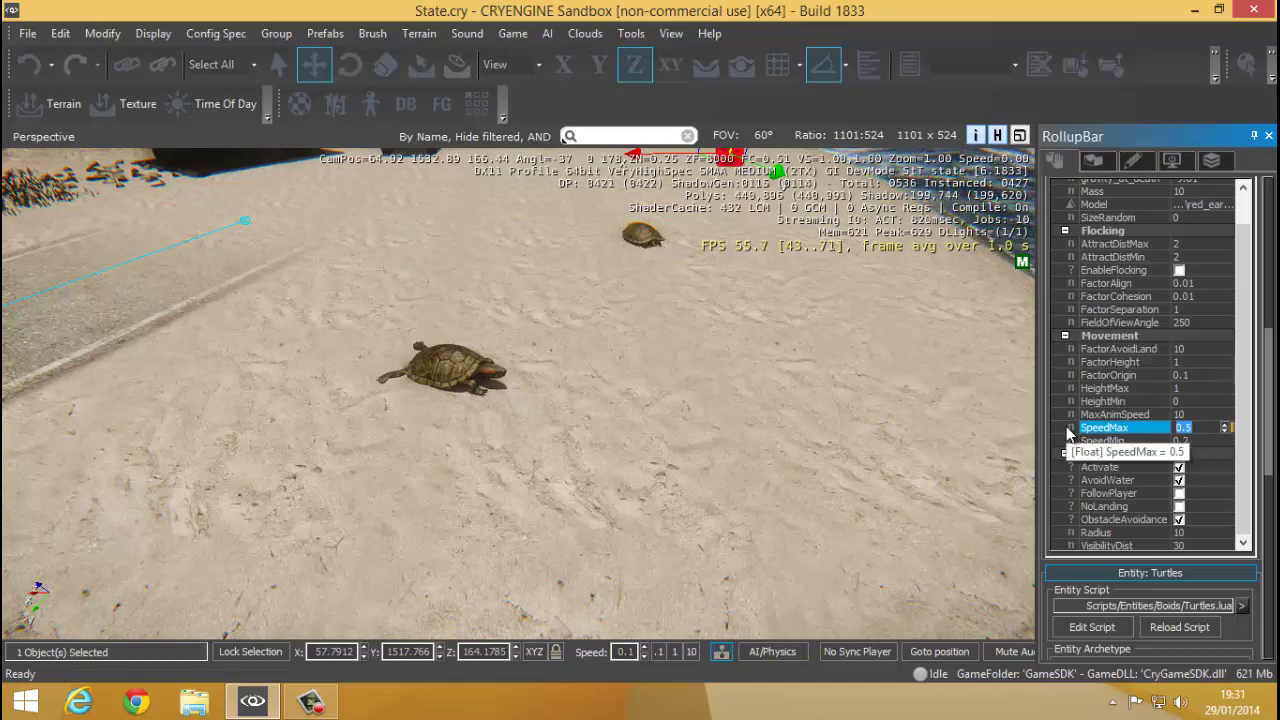
key(Return)
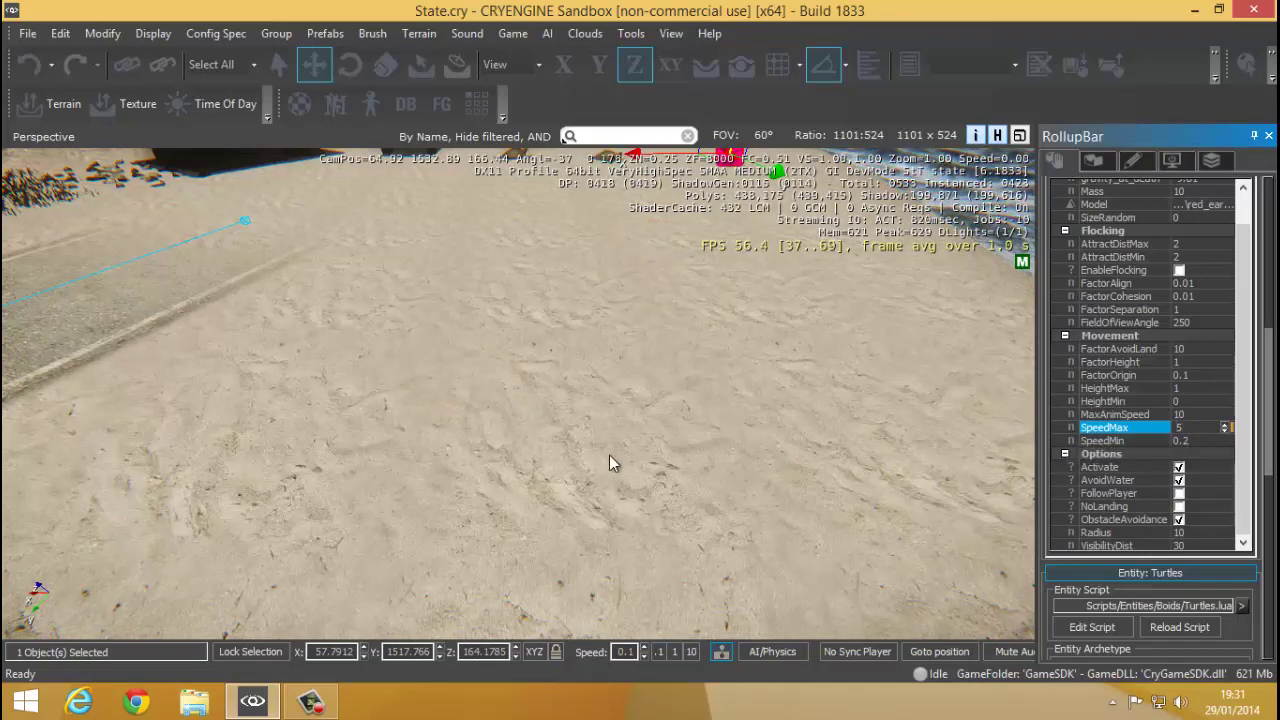
Step: Set the Turtles entity's SpeedMin to 5 and follow the turtles' movement across the beach
key(s)
right_drag(609, 455, 629, 378)
key(w)
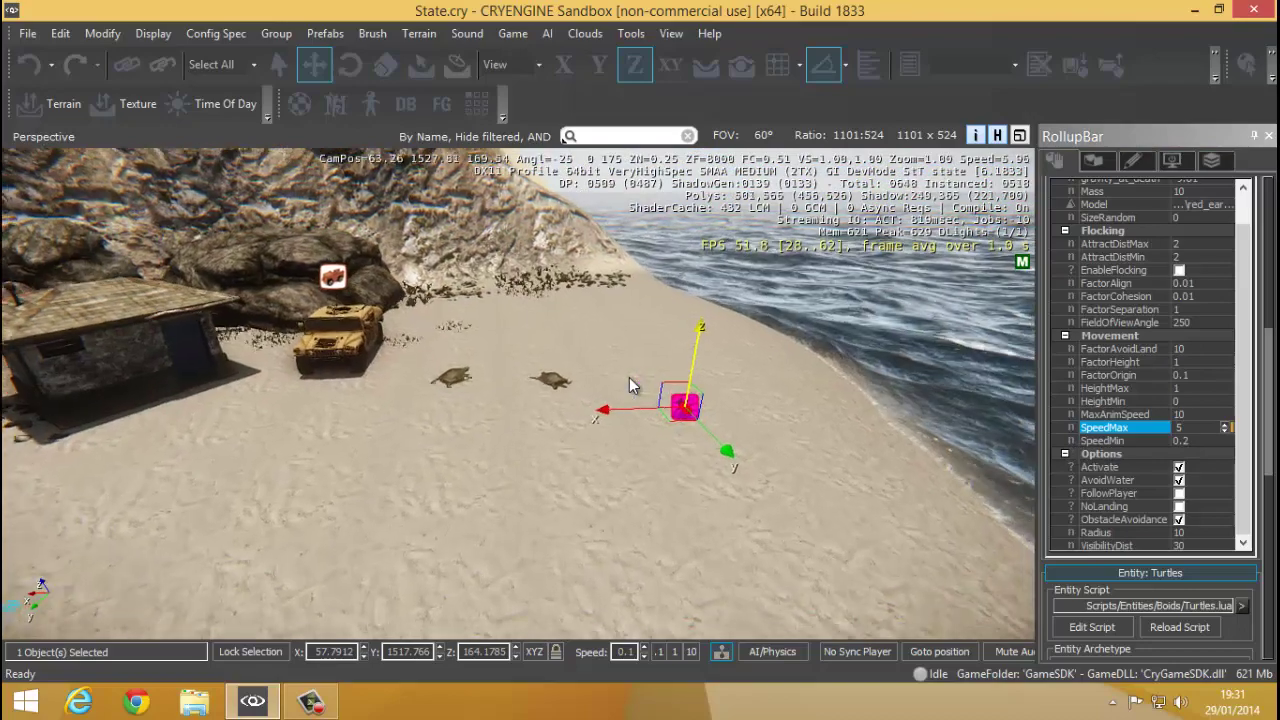
key(w)
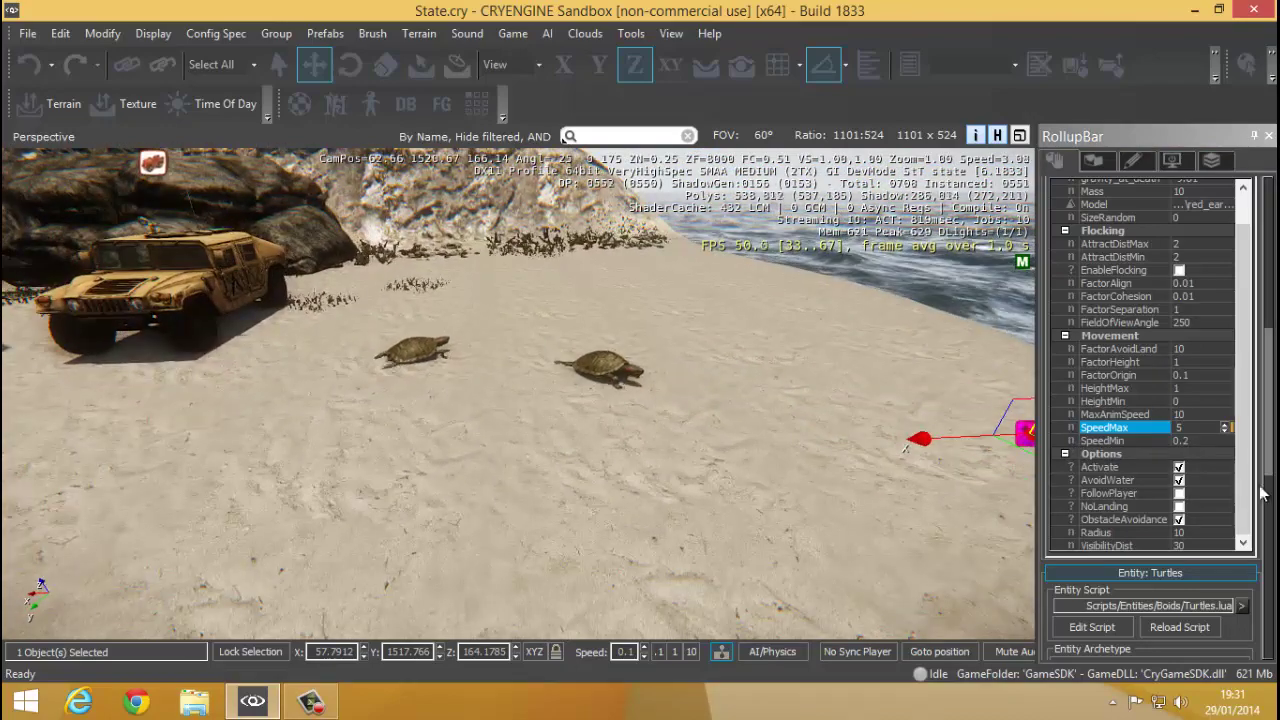
click(1192, 441)
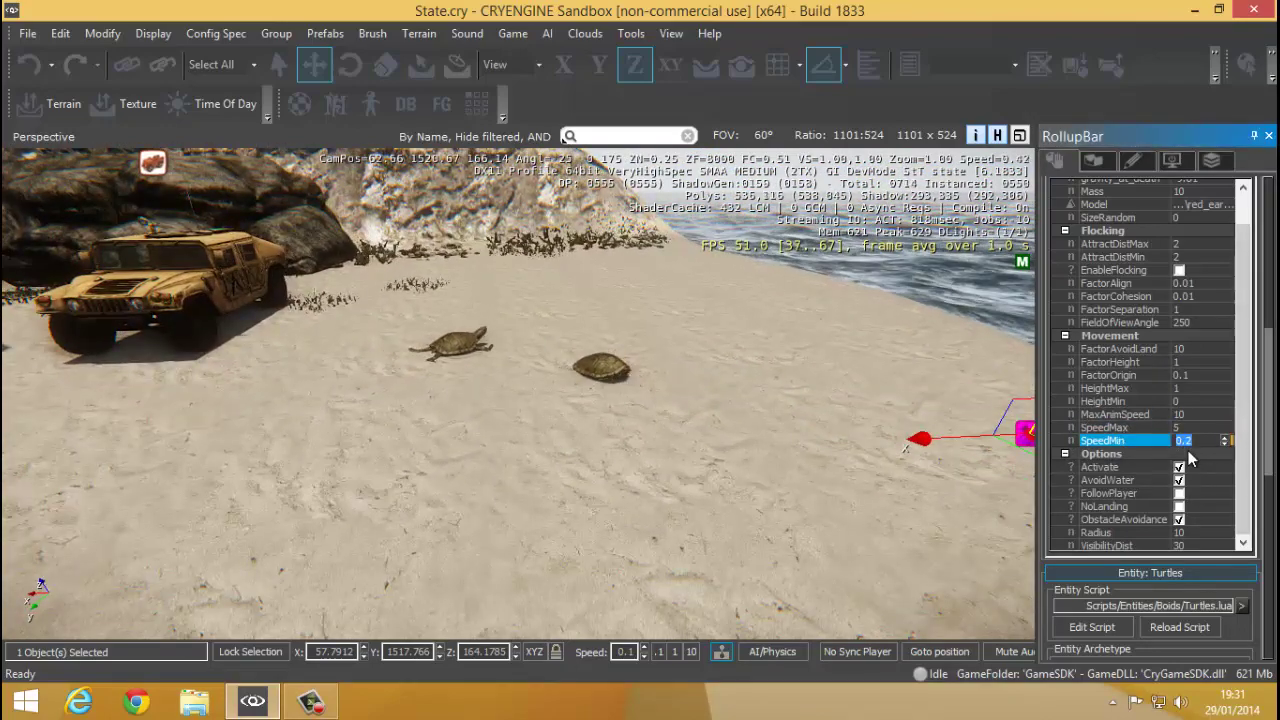
key(s)
right_drag(759, 462, 411, 418)
key(w)
key(d)
key(w)
key(w)
key(w)
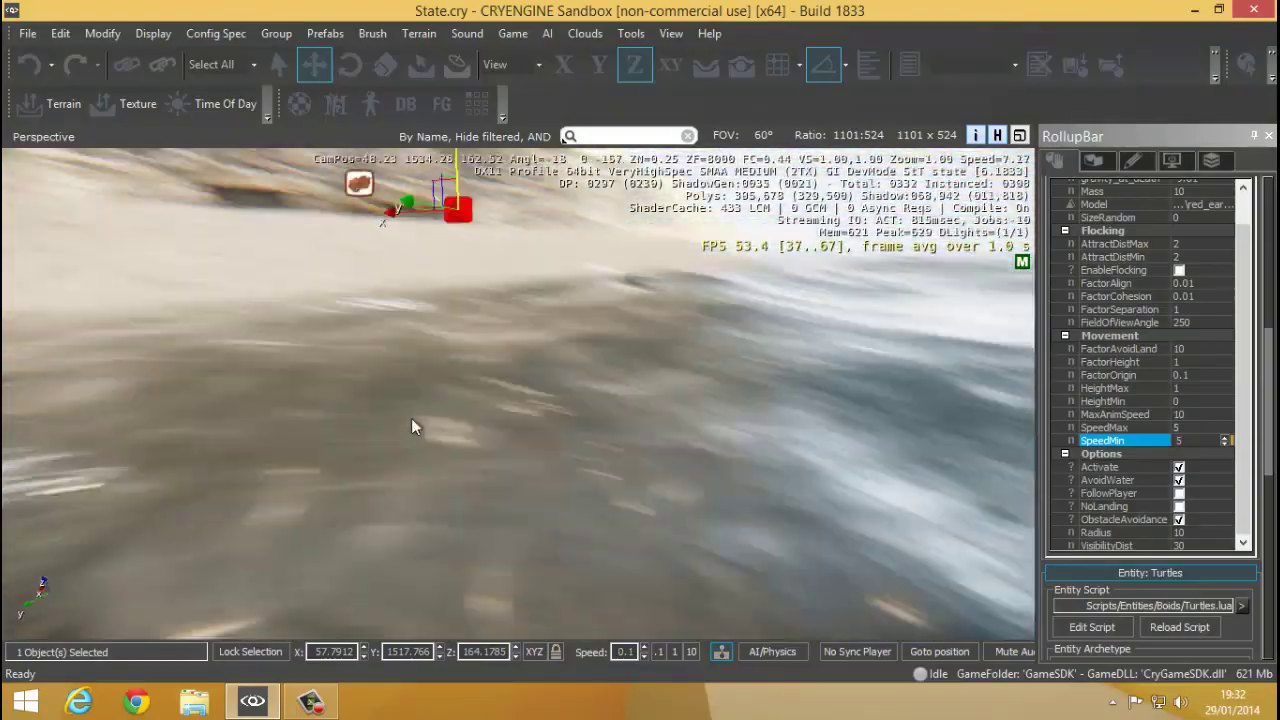
right_drag(740, 485, 690, 460)
key(w)
Step: Inspect the MaxAnimSpeed and SpeedMin movement properties and the AvoidWater and Activate options while observing the turtles near the shore
click(1120, 415)
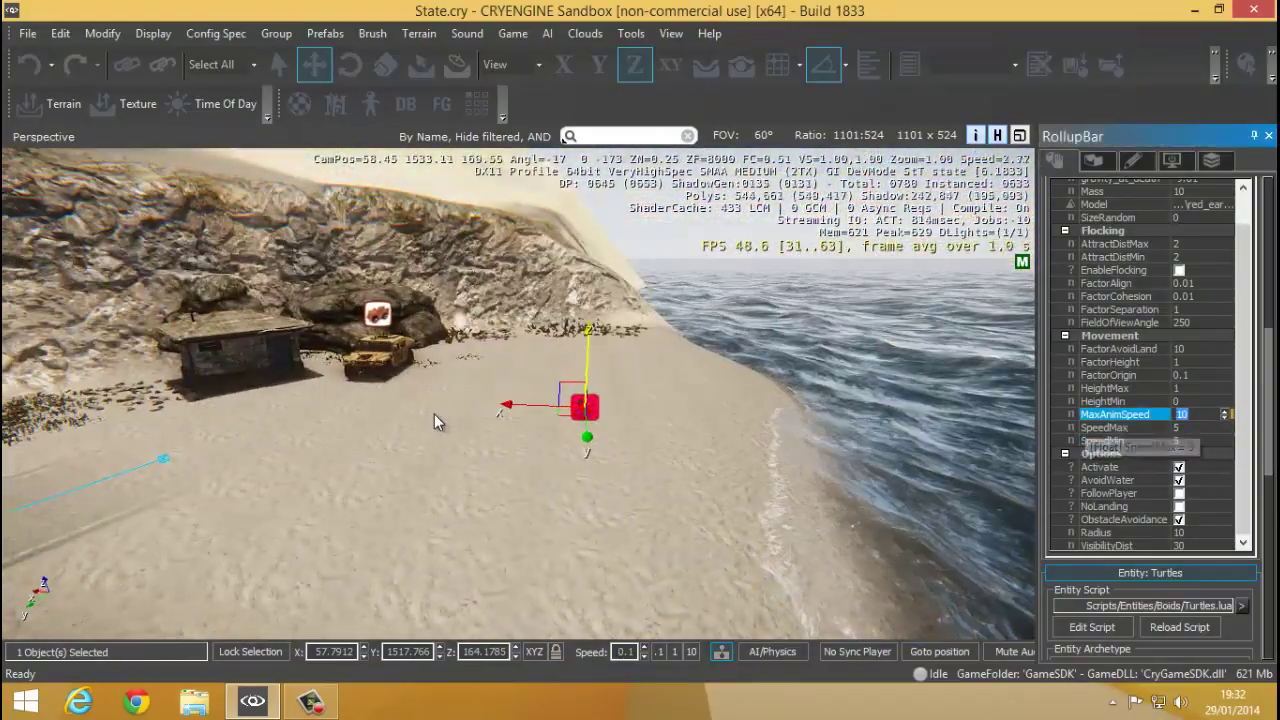
right_drag(434, 414, 486, 405)
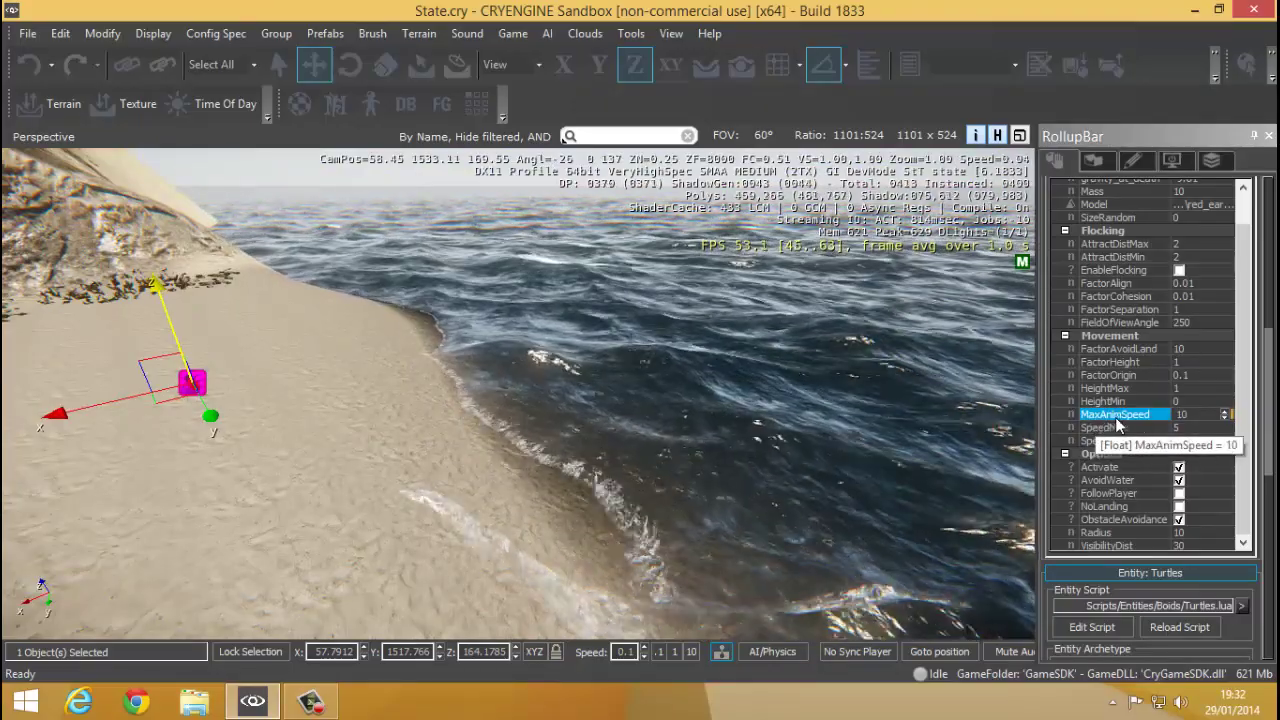
click(1125, 426)
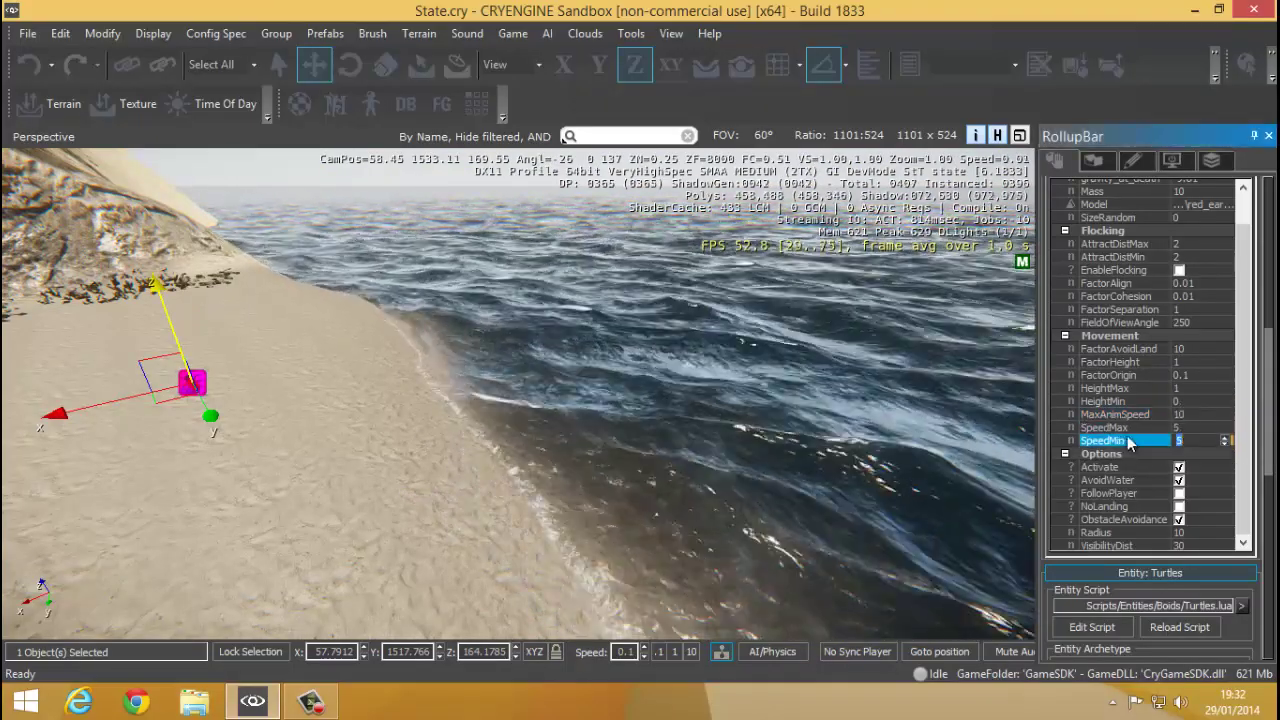
click(1121, 416)
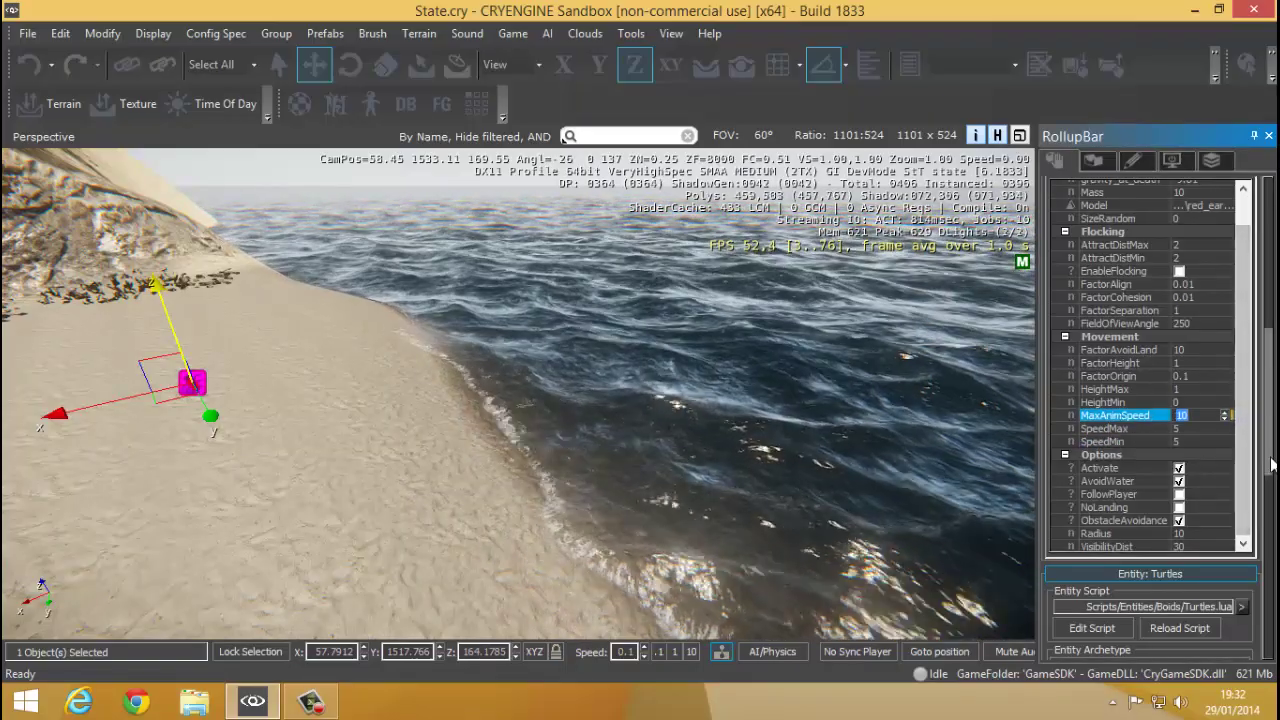
scroll(1200, 450, down, 2)
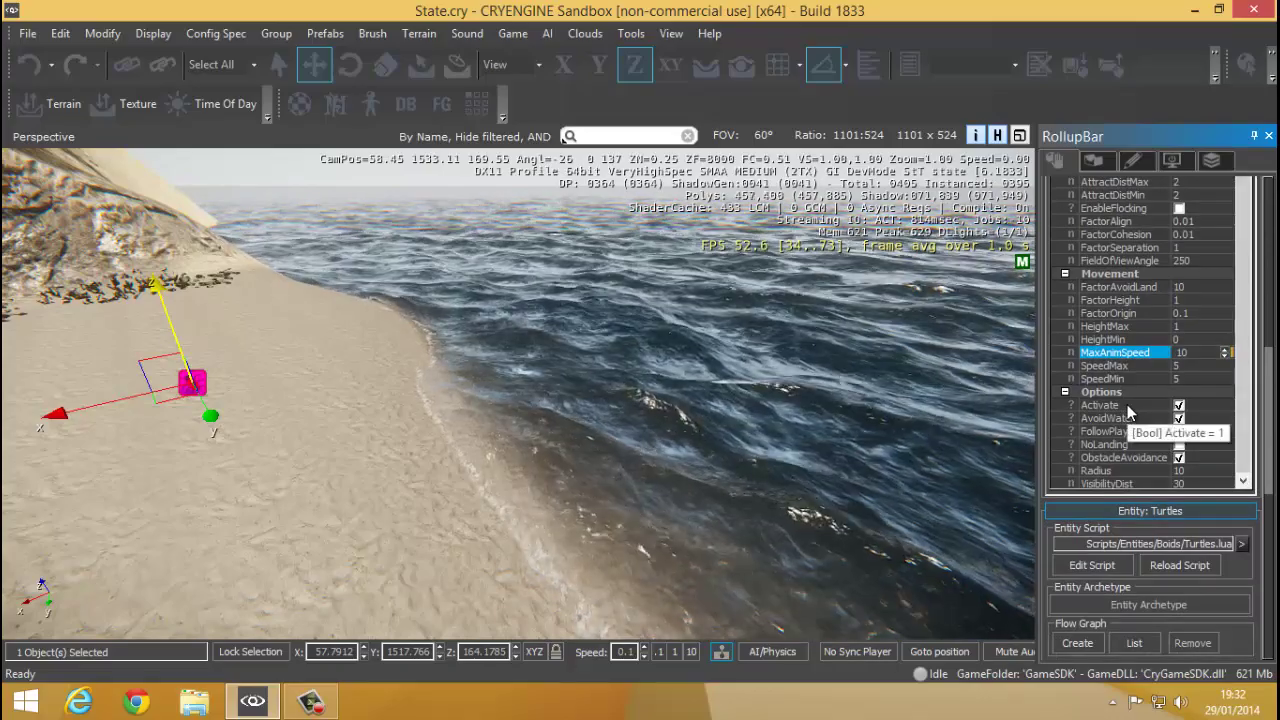
click(1135, 418)
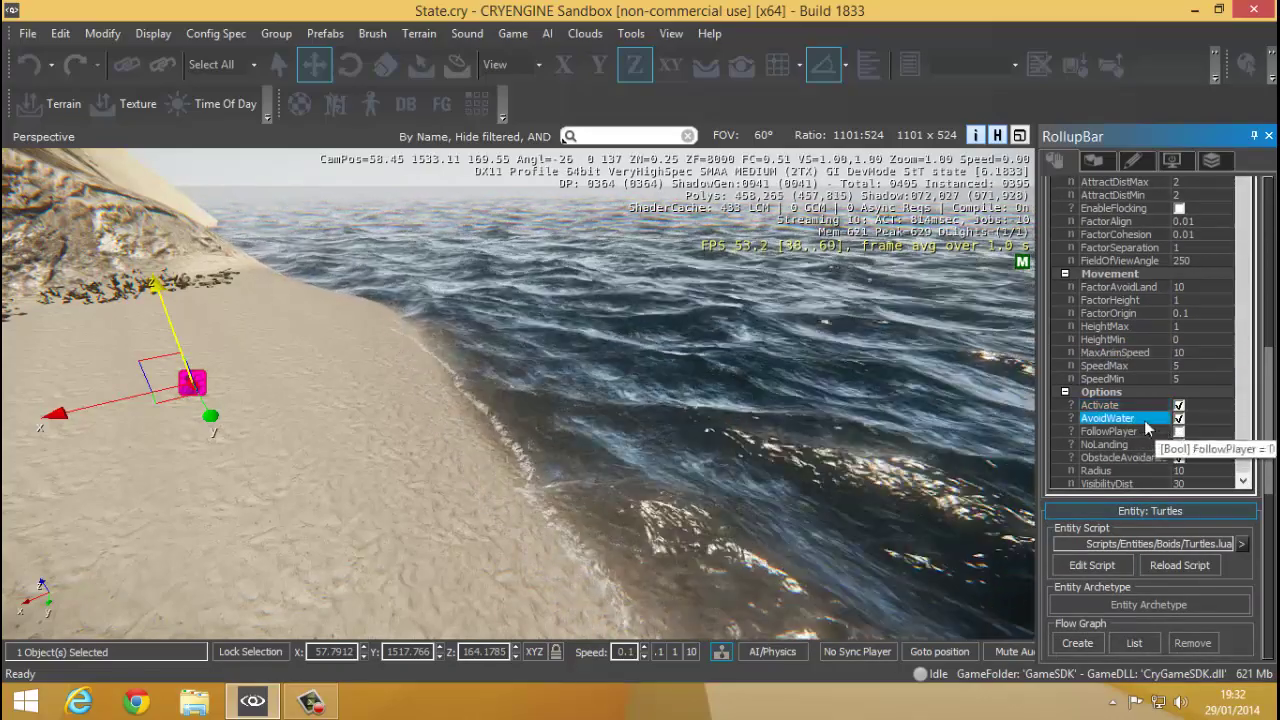
click(1132, 407)
right_drag(775, 492, 693, 481)
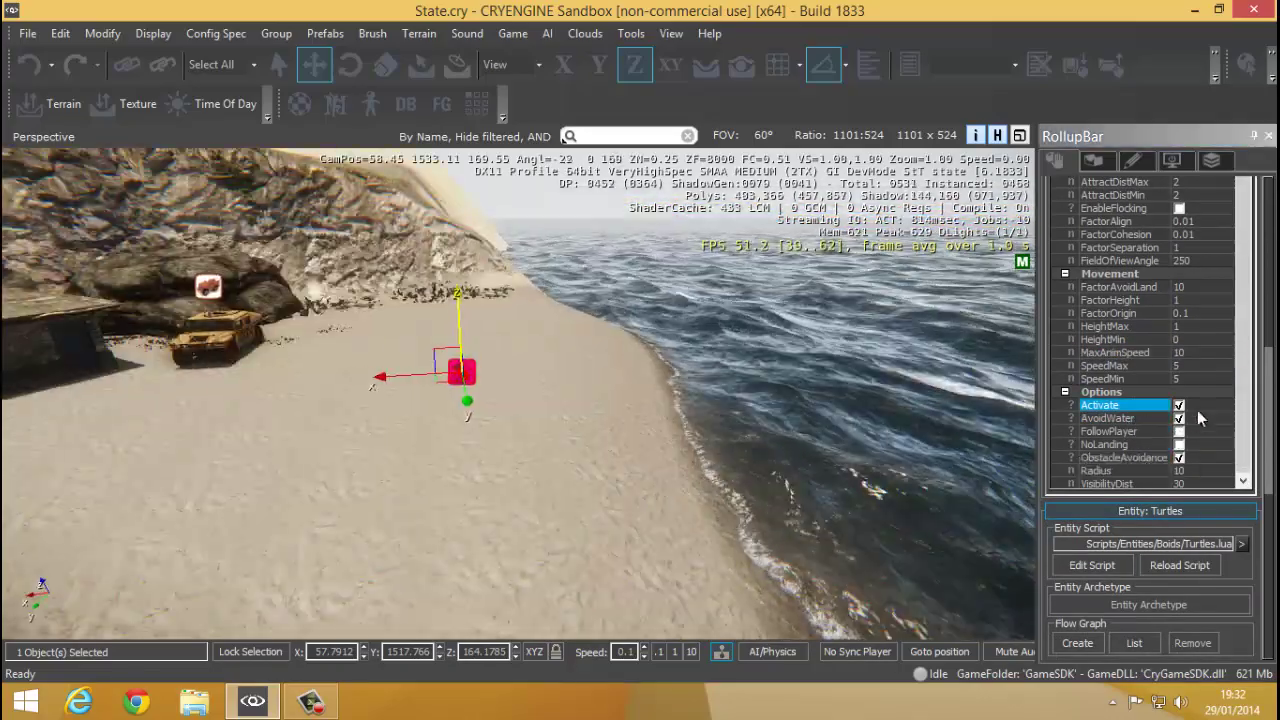
right_drag(916, 432, 877, 438)
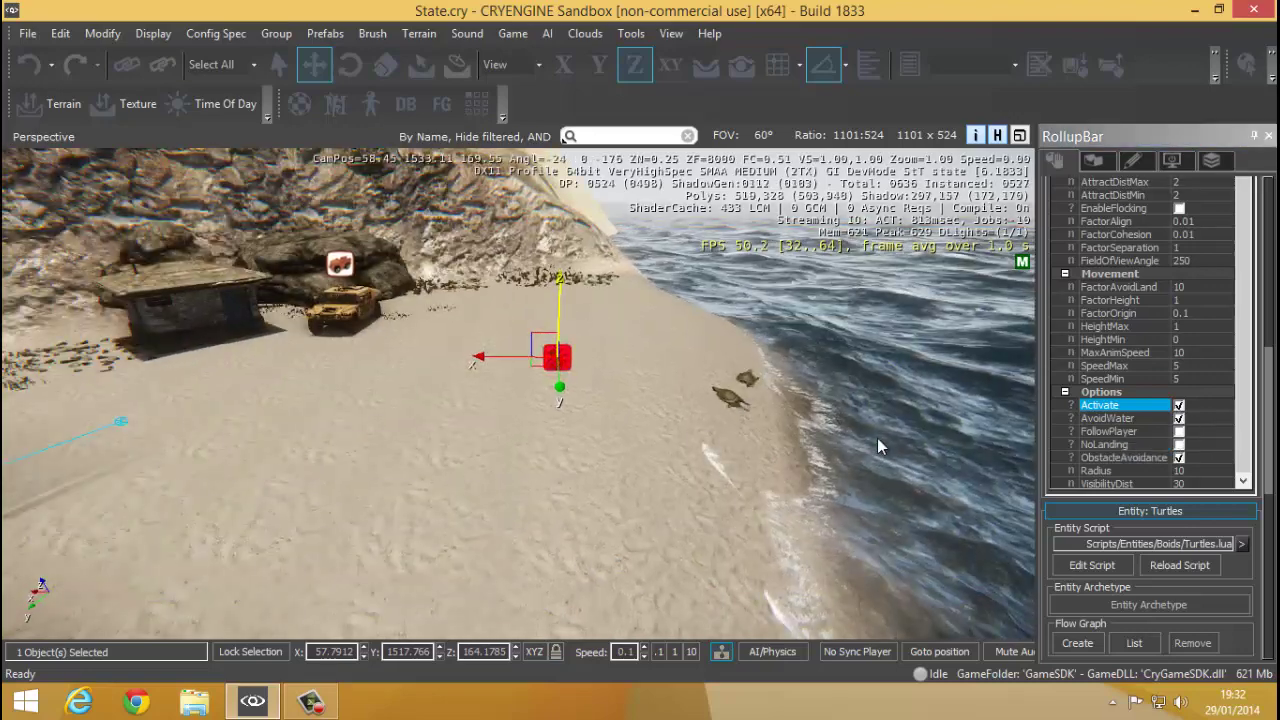
Step: Try a MaxAnimSpeed of 5 for the turtles, and undo the changes to MaxAnimSpeed, SpeedMax and SpeedMin
click(1200, 353)
text(5)
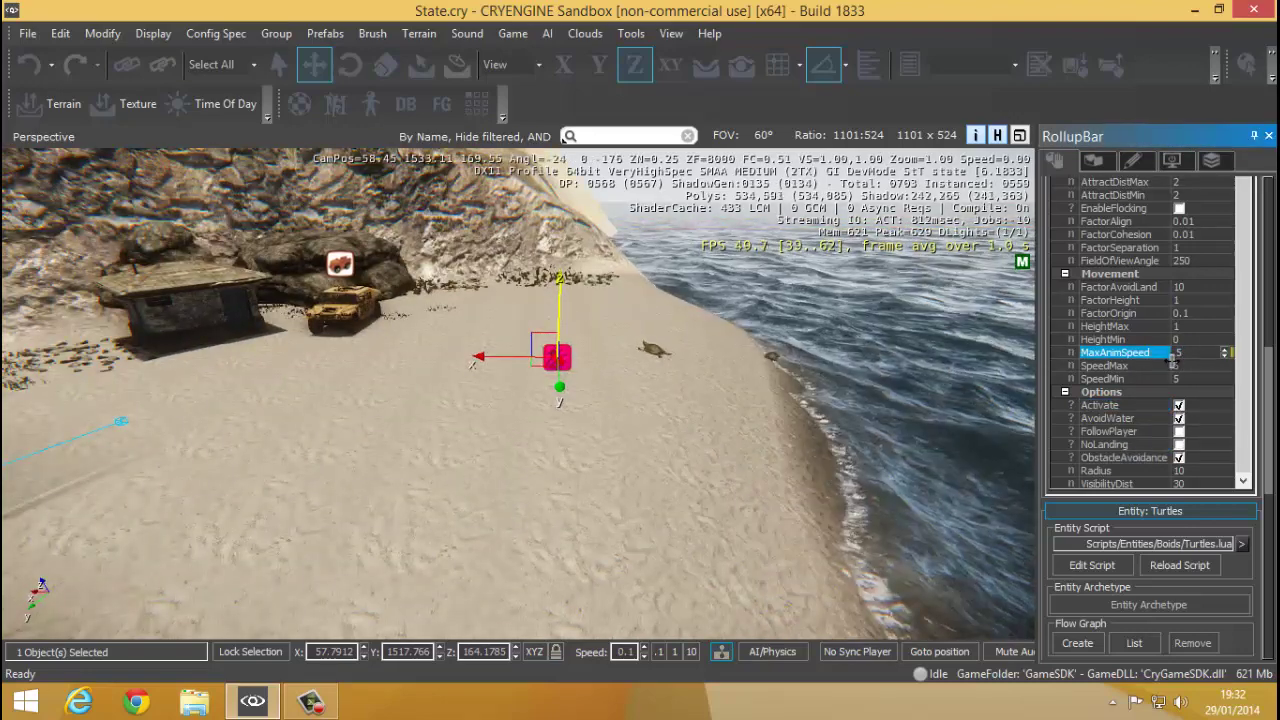
key(ctrl+z)
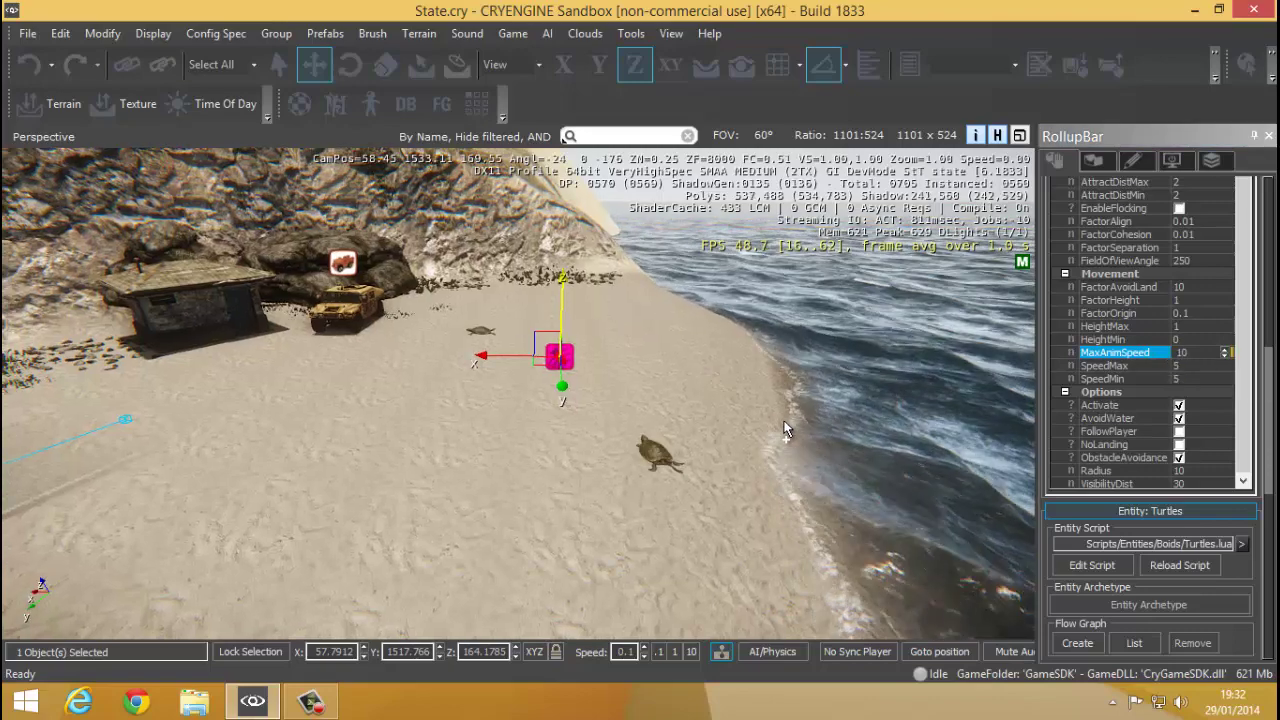
key(ctrl+z)
key(ctrl+z)
key(ctrl+z)
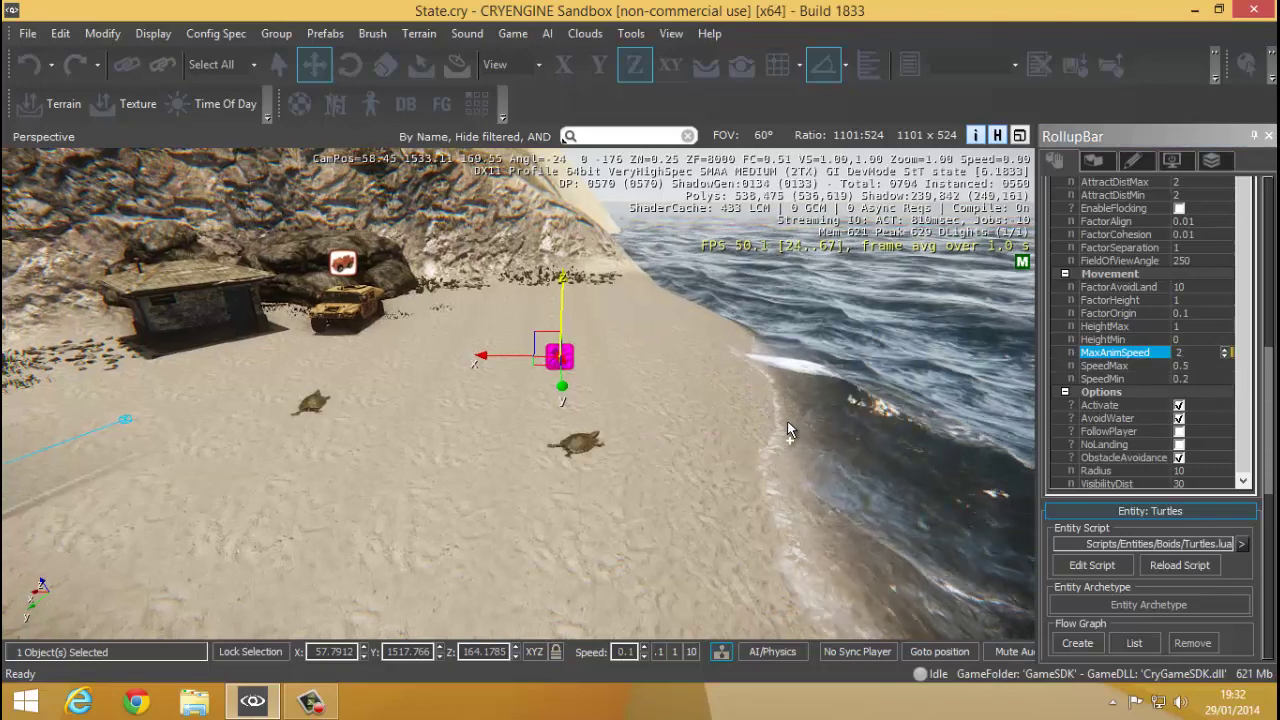
right_drag(791, 428, 785, 430)
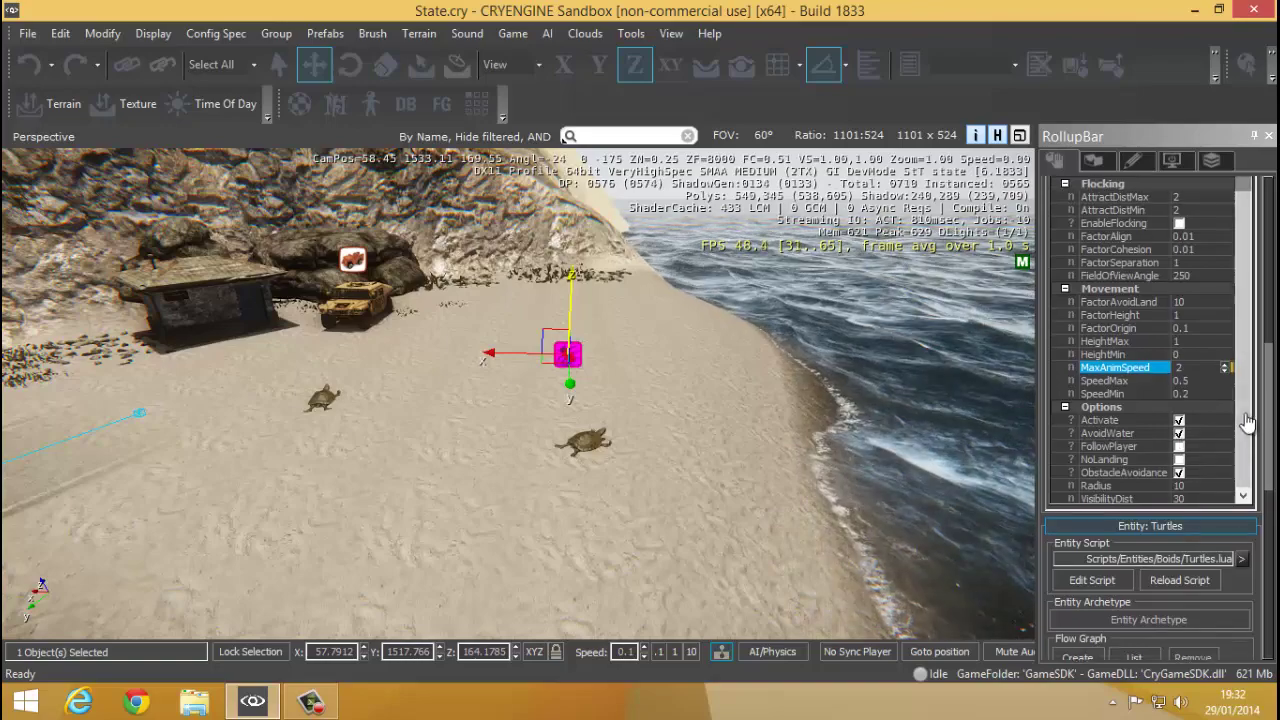
Step: Switch the Turtles entity's Activate option off and back on, and view the turtles on the beach
click(1180, 424)
click(1180, 424)
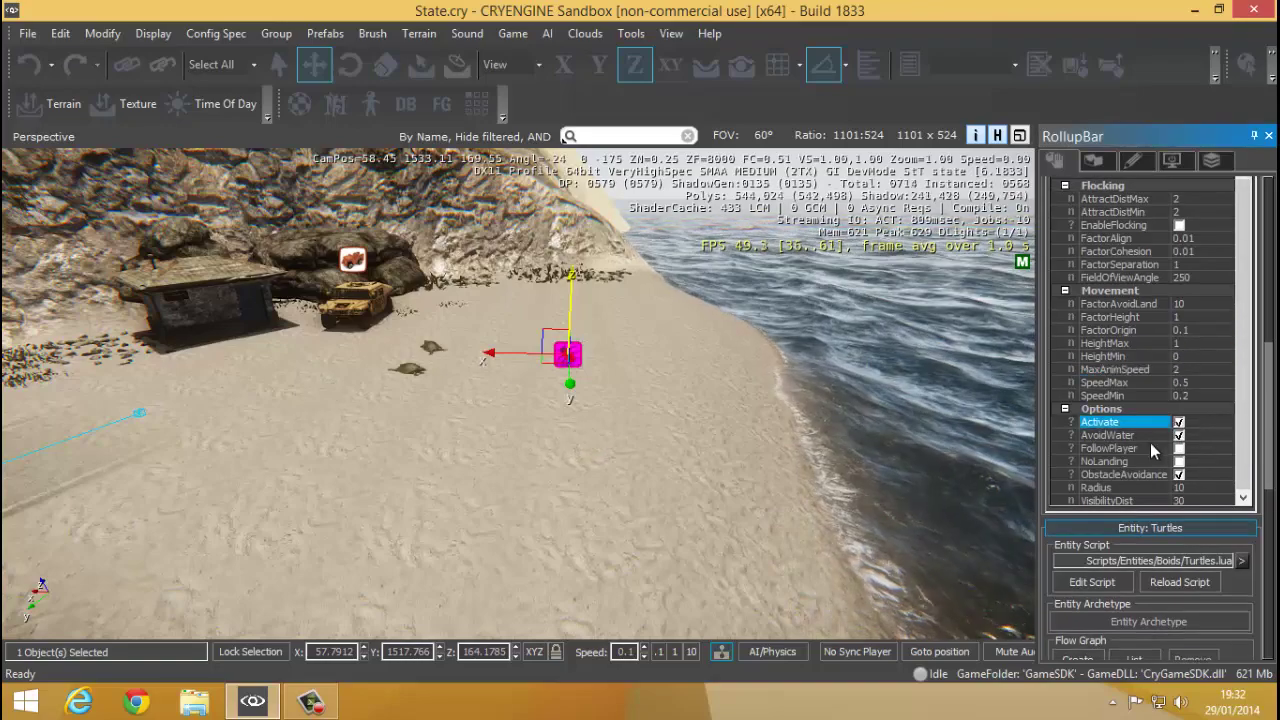
right_drag(713, 431, 632, 420)
key(w)
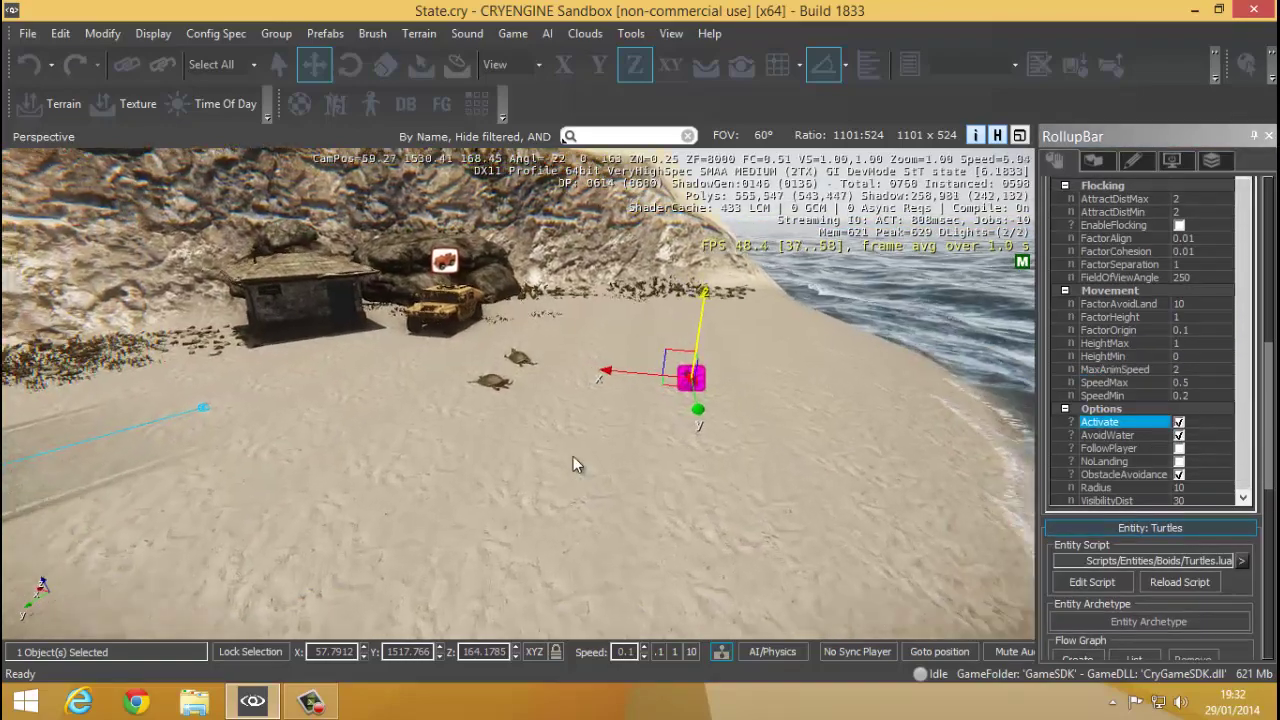
middle_drag(573, 456, 590, 400)
Step: Disable and re-enable the AvoidWater option while watching the turtles at the waterline
click(1113, 438)
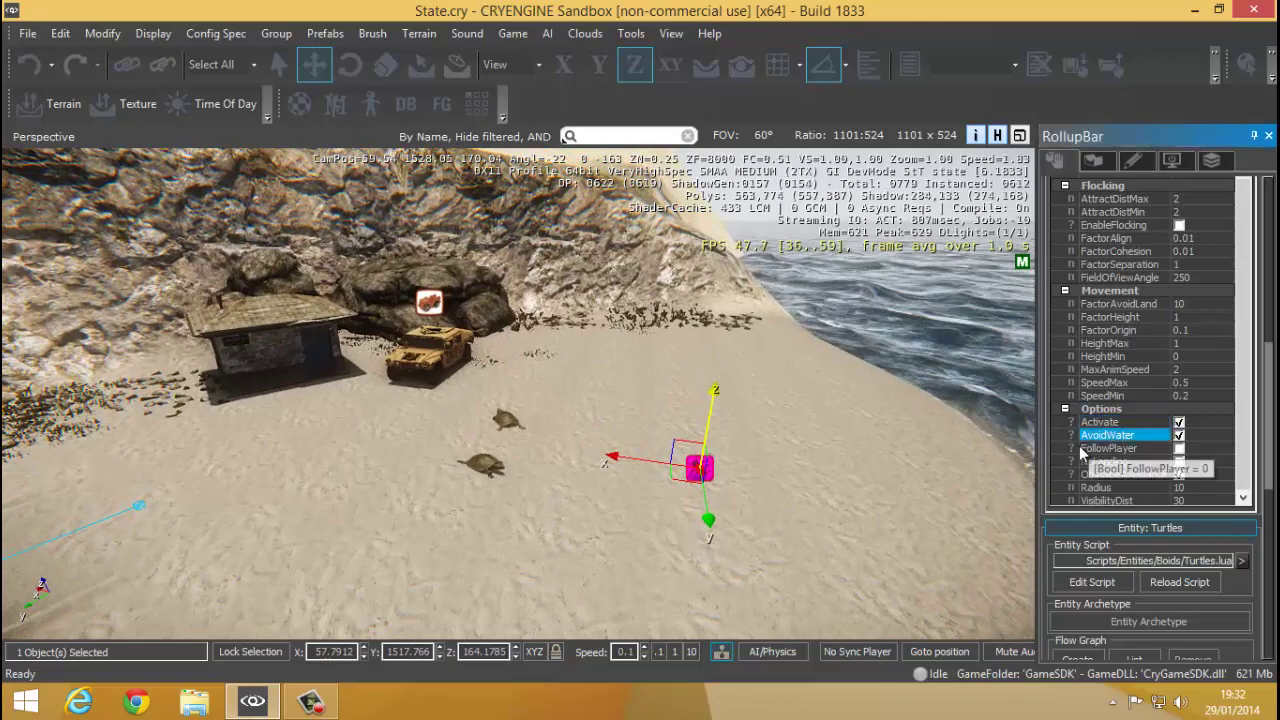
right_drag(680, 453, 980, 450)
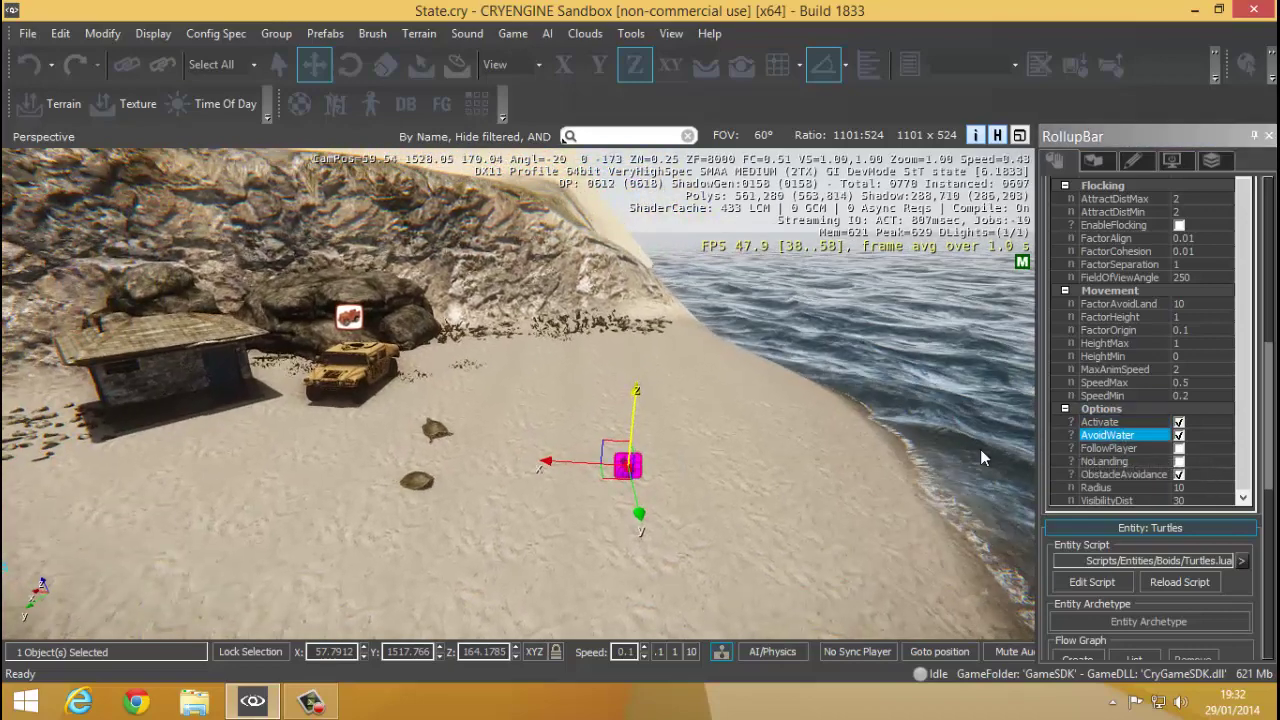
click(1179, 435)
right_drag(670, 471, 745, 468)
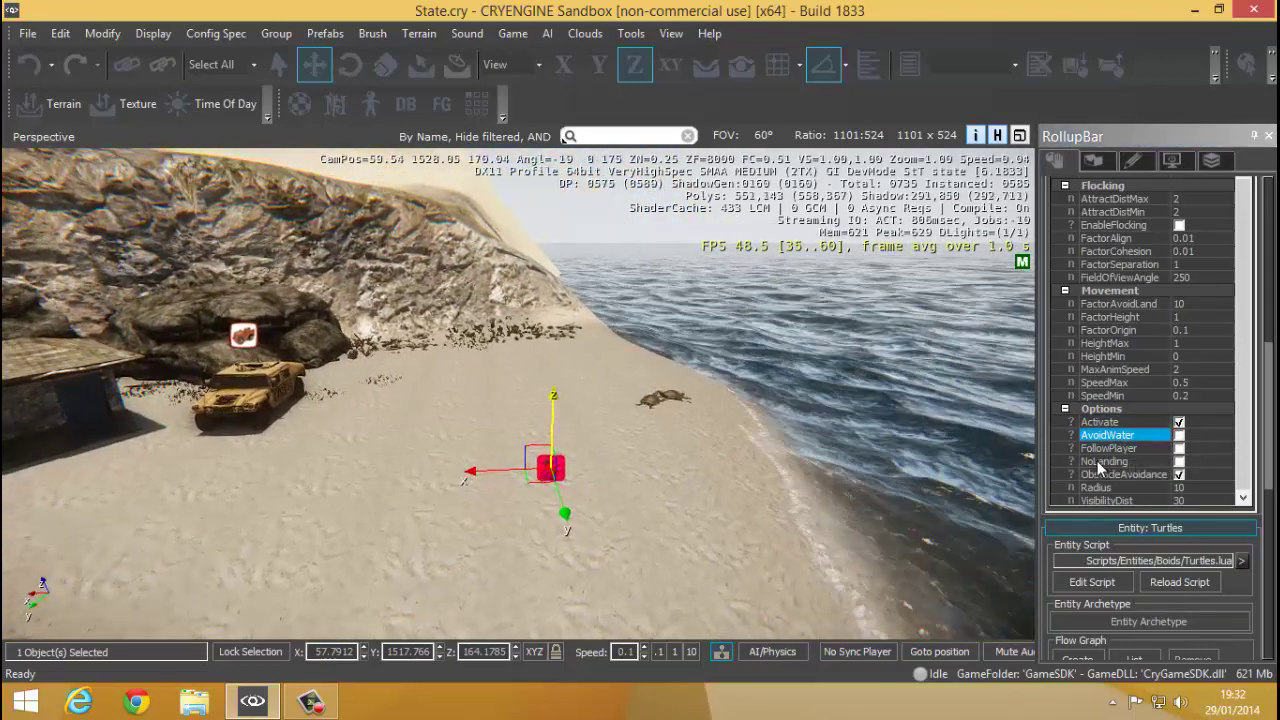
click(1179, 435)
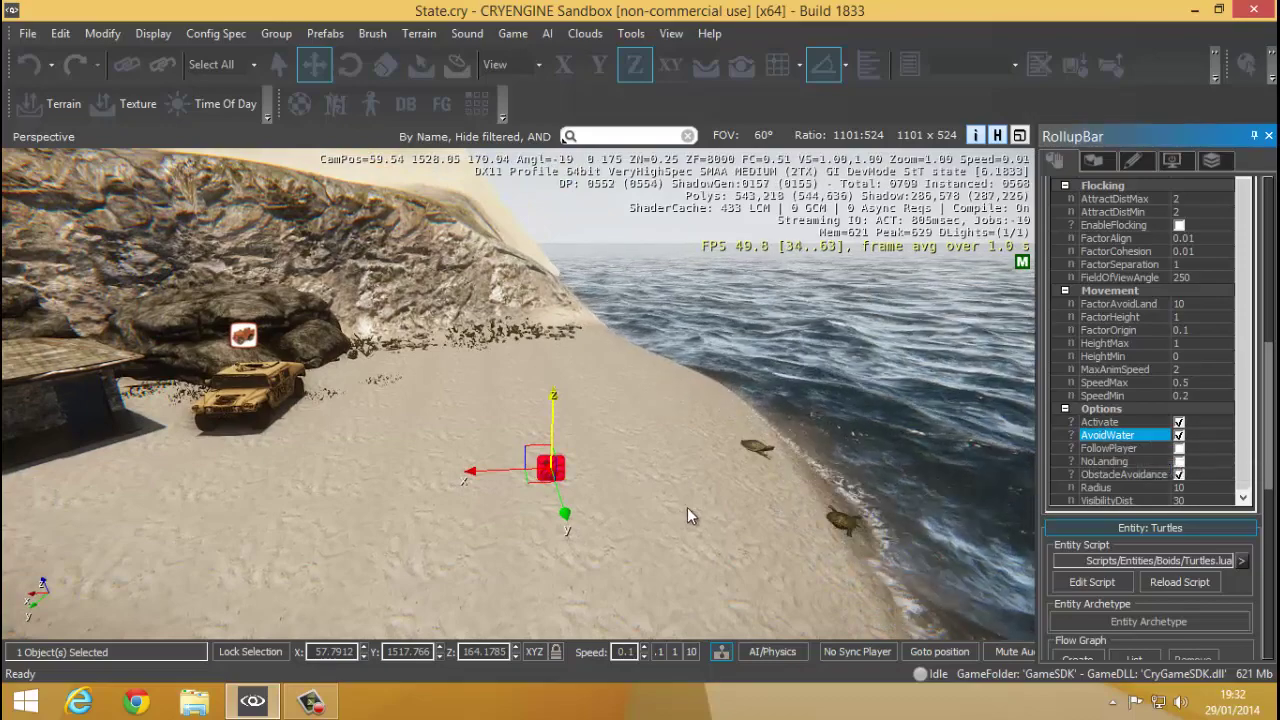
right_drag(687, 507, 709, 513)
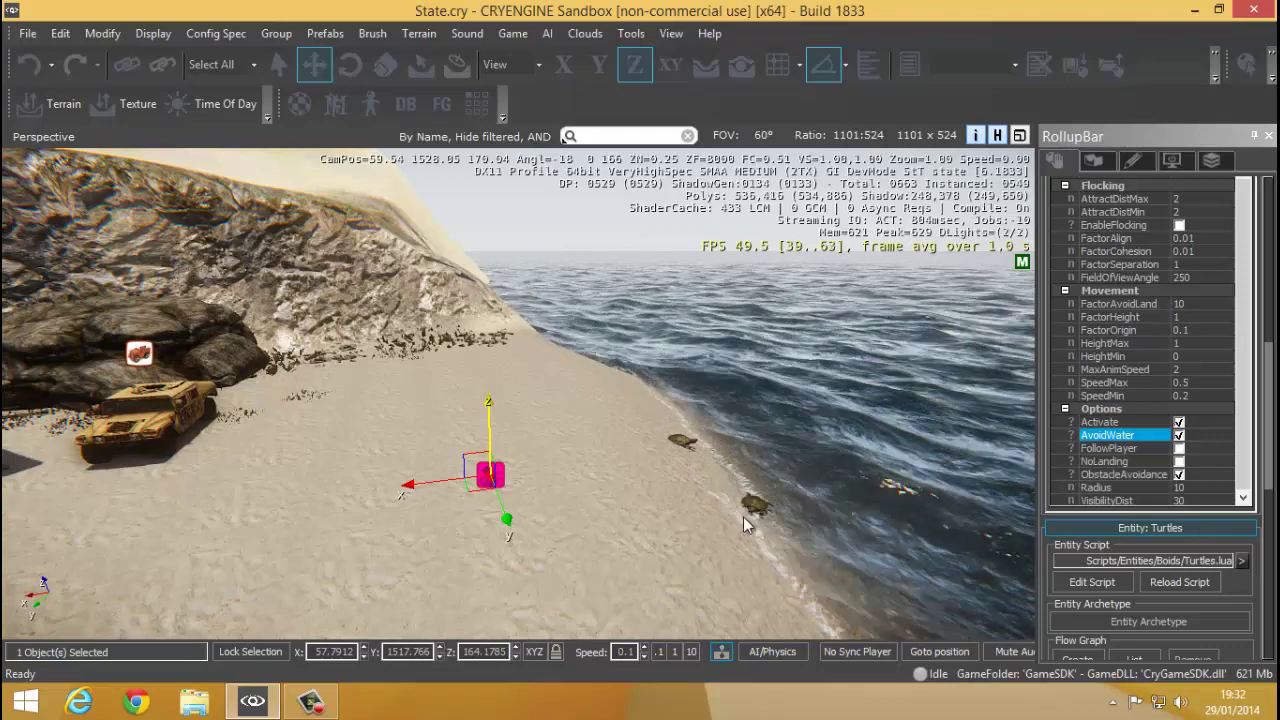
right_drag(775, 517, 787, 514)
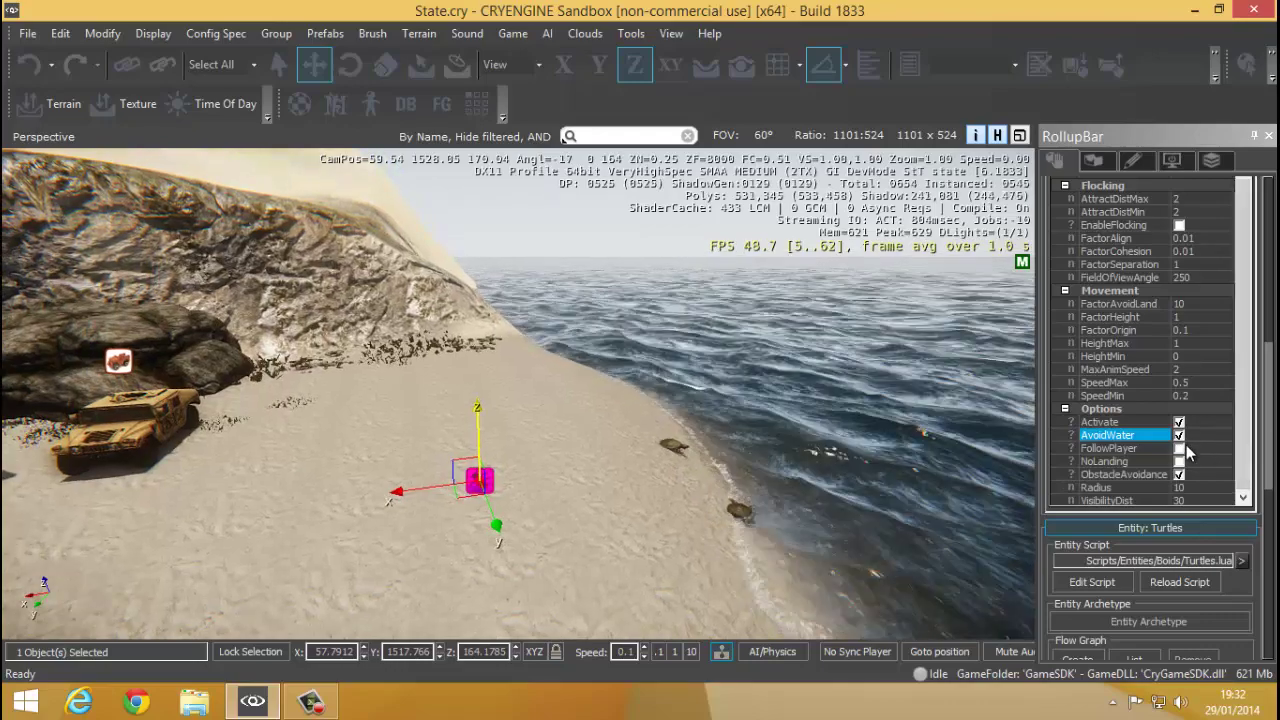
Step: Inspect the FollowPlayer and ObstacleAvoidance options, and examine the two turtles up close along the shoreline
click(1127, 451)
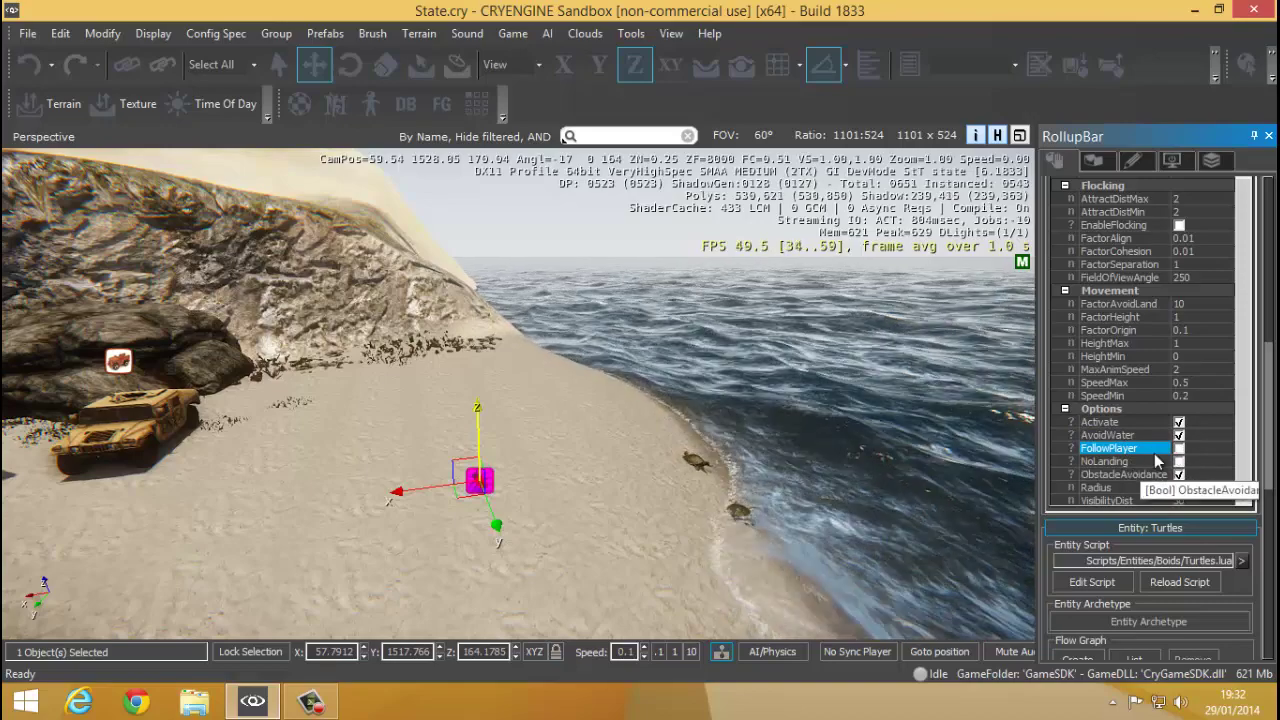
right_drag(870, 496, 840, 486)
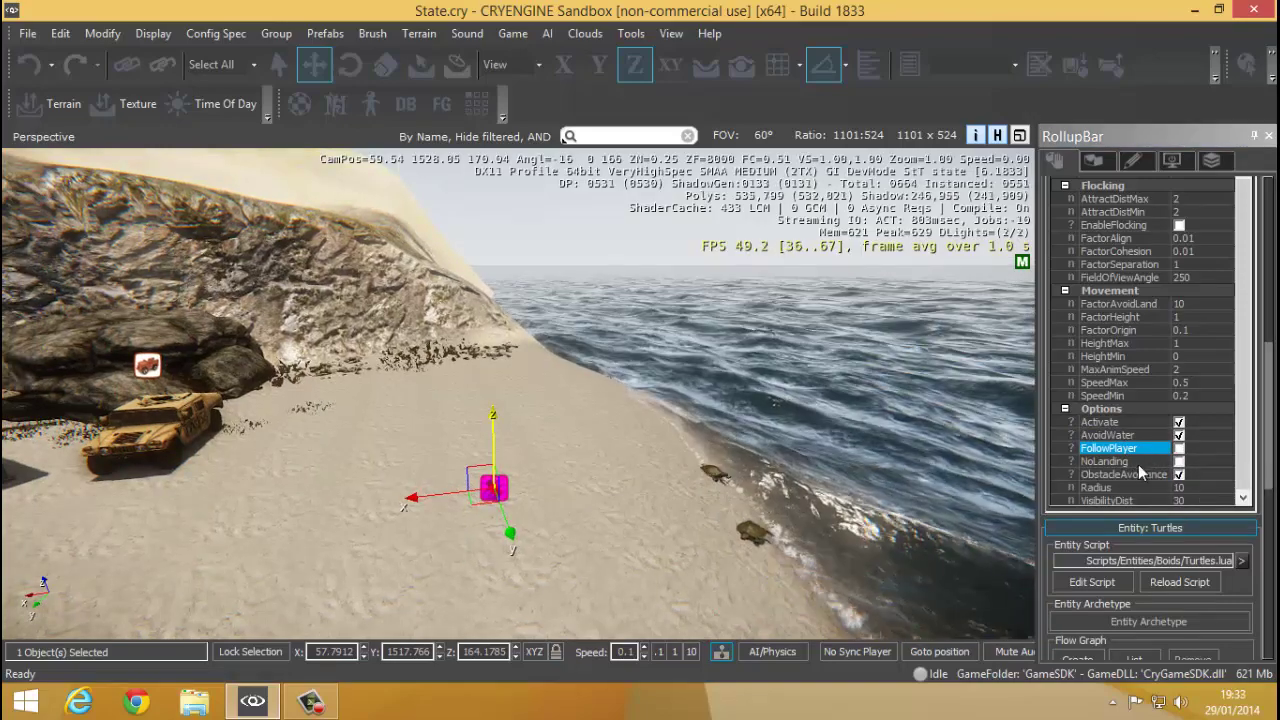
click(1140, 476)
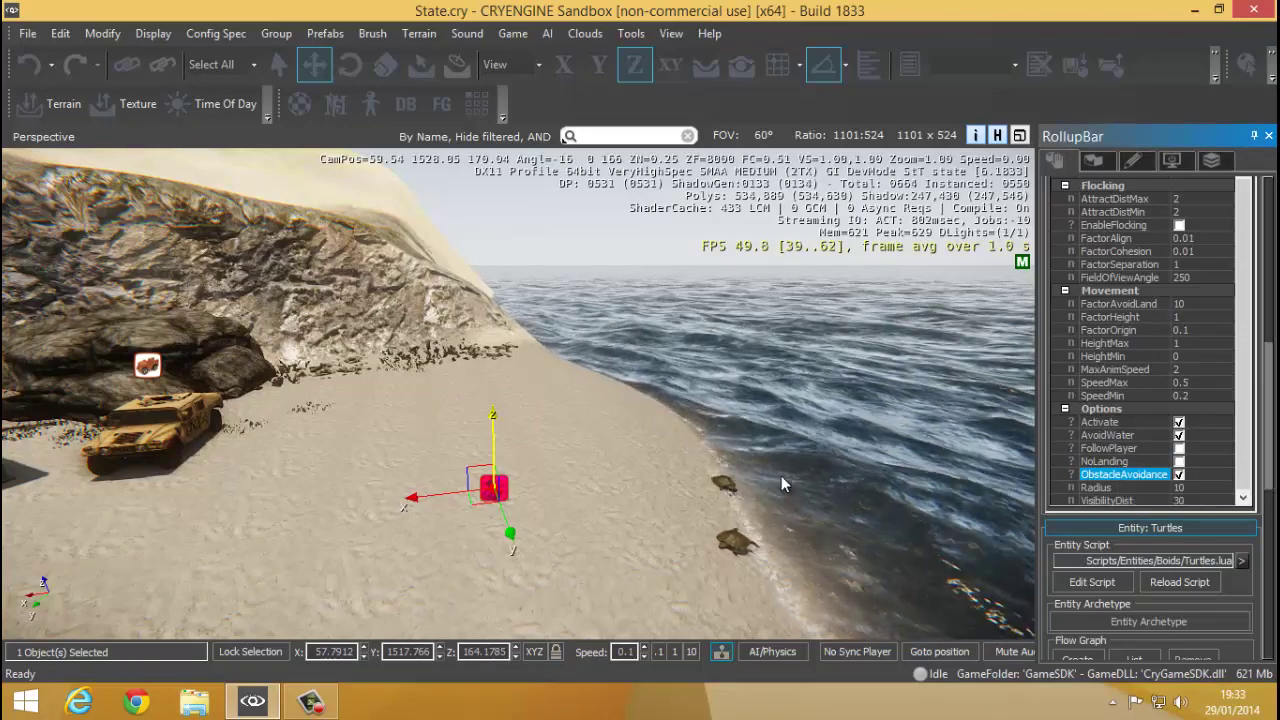
right_drag(766, 458, 716, 465)
key(w)
key(w)
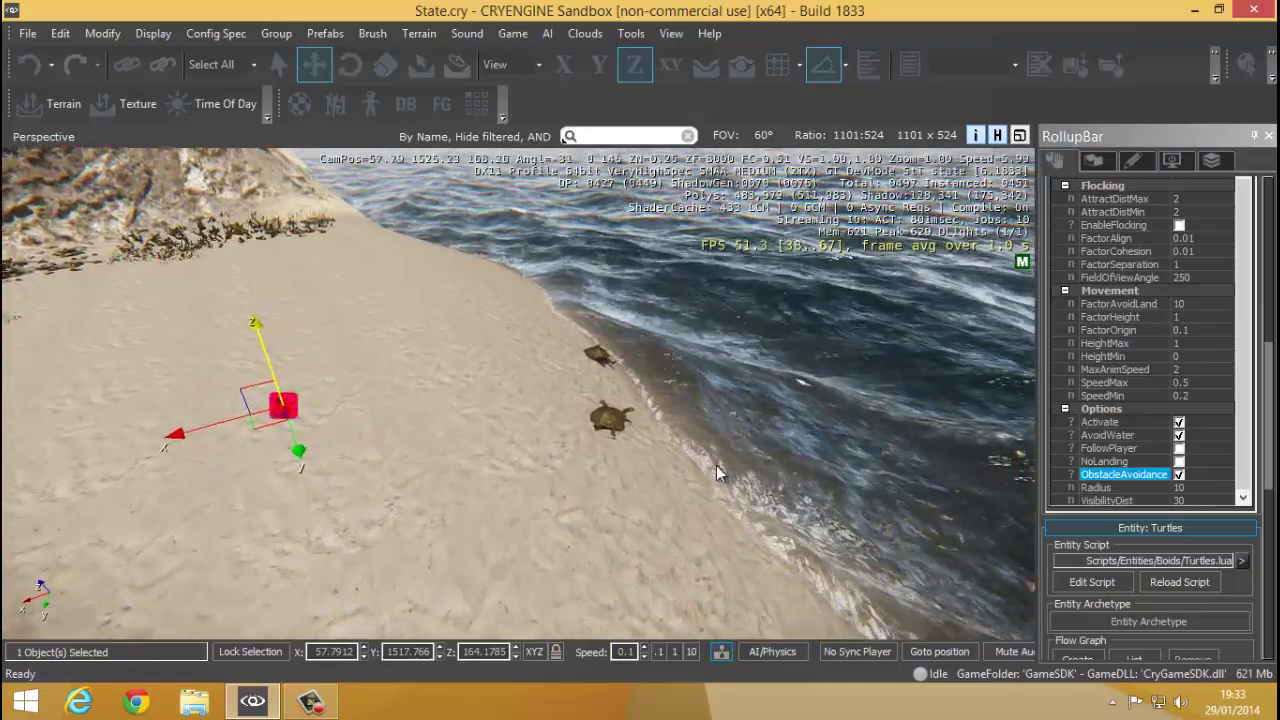
right_drag(645, 424, 644, 424)
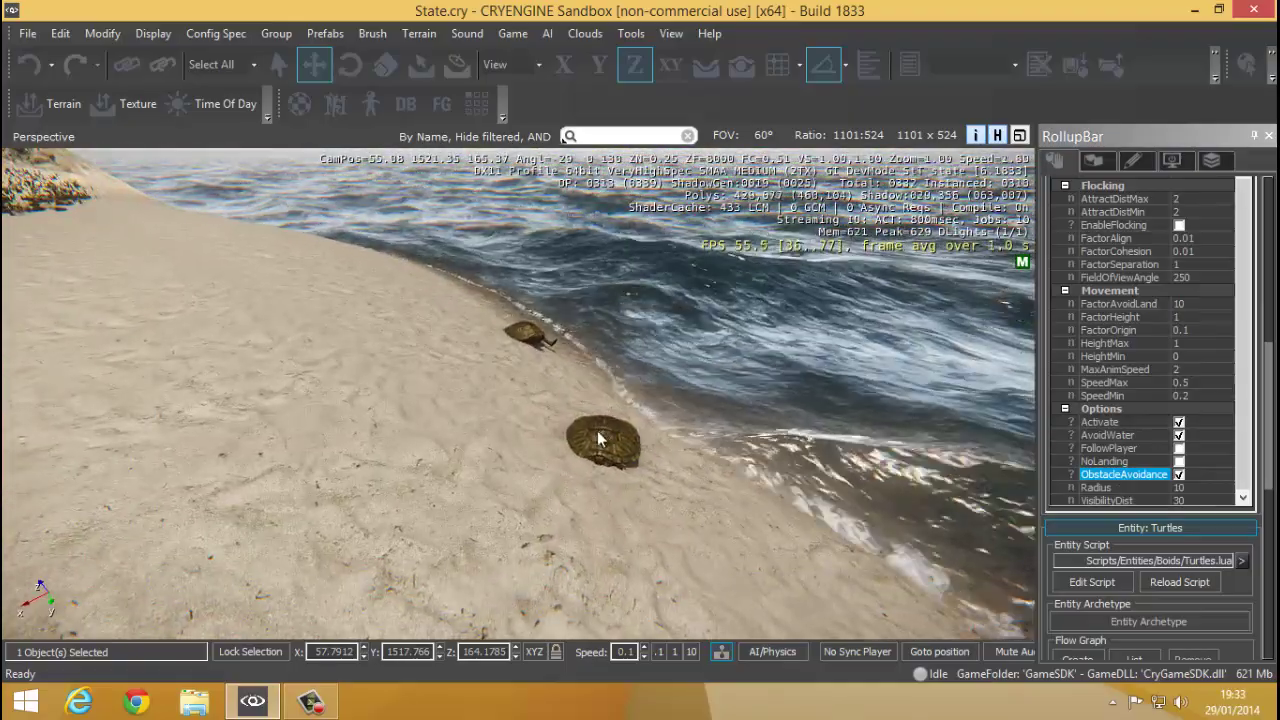
key(s)
right_drag(946, 398, 946, 397)
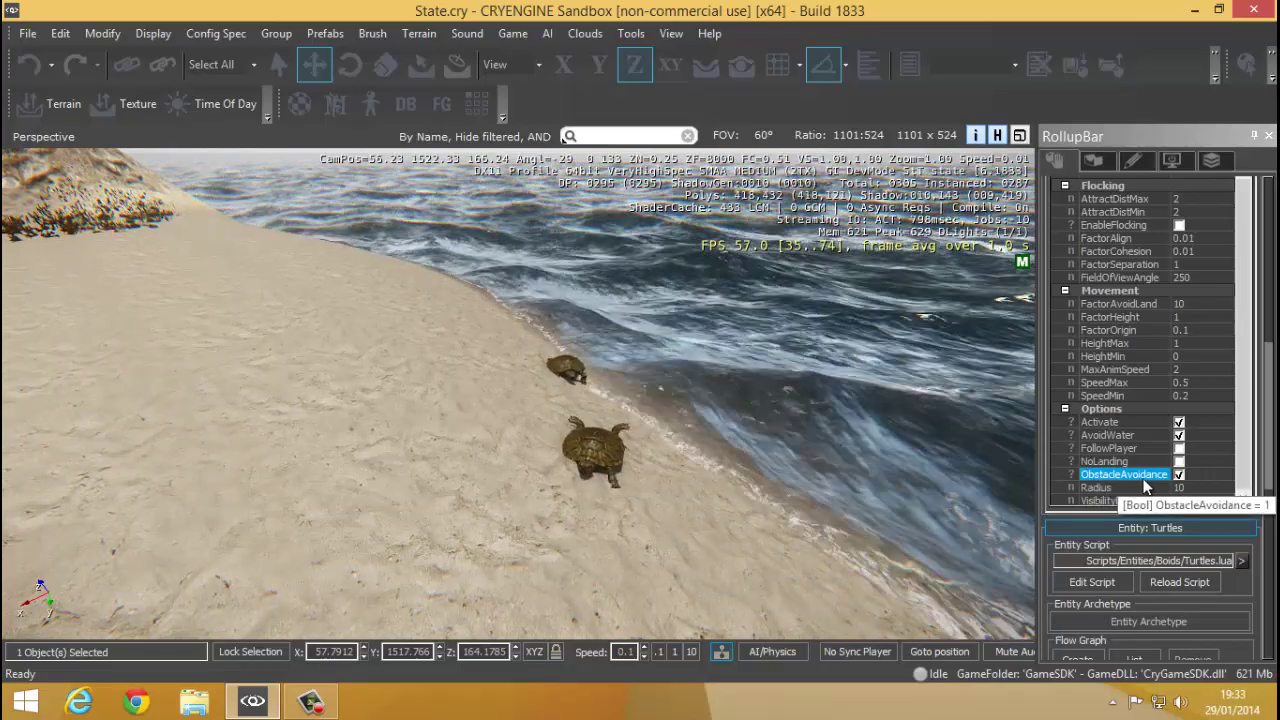
right_drag(613, 508, 618, 507)
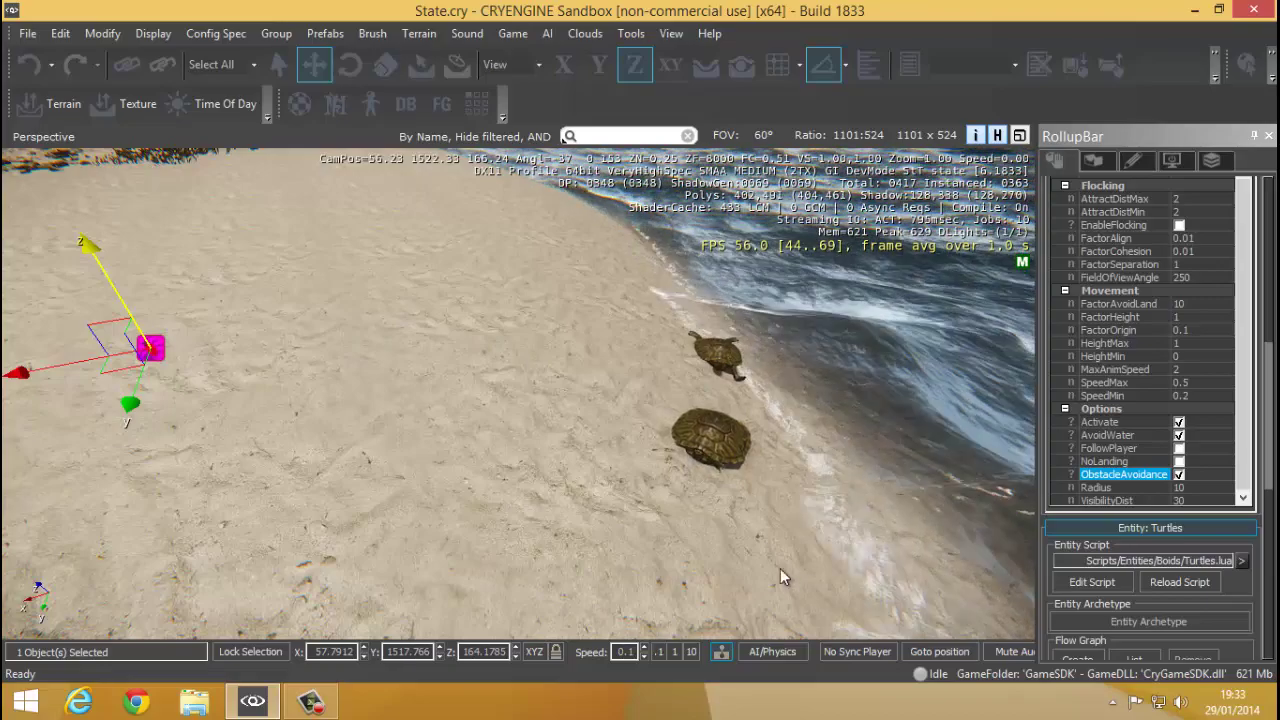
key(s)
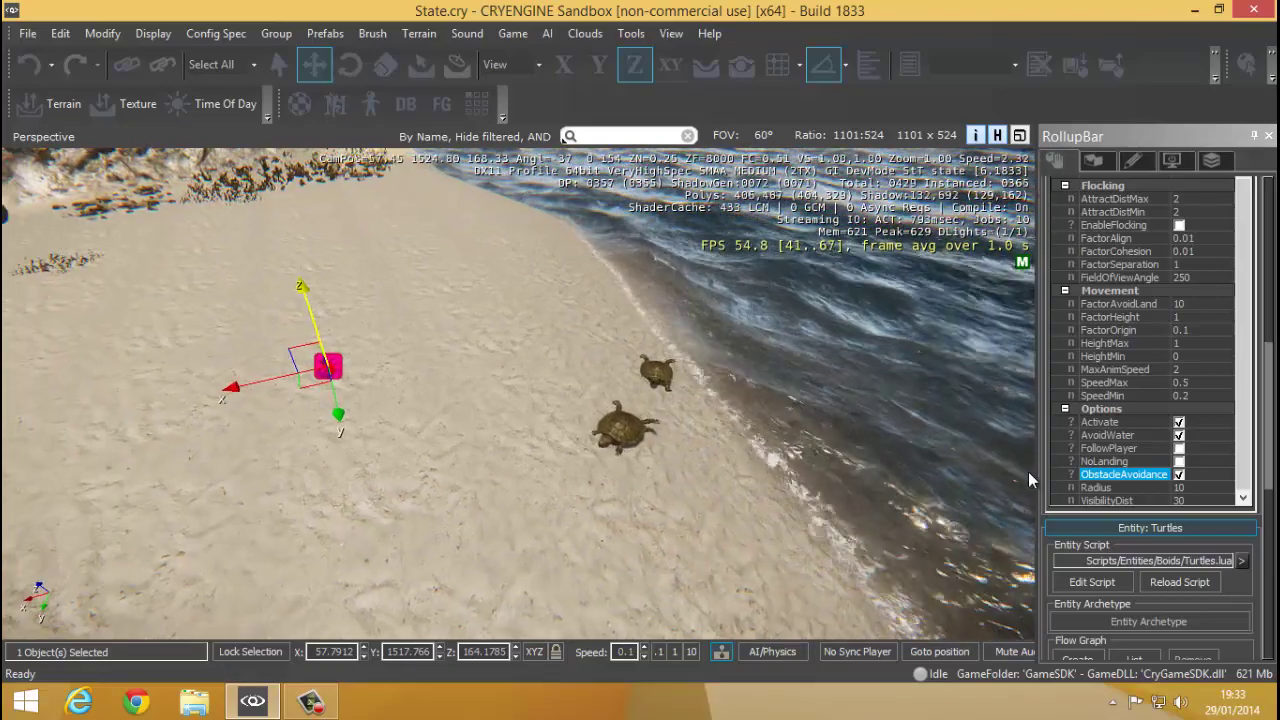
Step: Set the Turtles entity's Radius option to 20 and check the turtles around the entity
click(1157, 487)
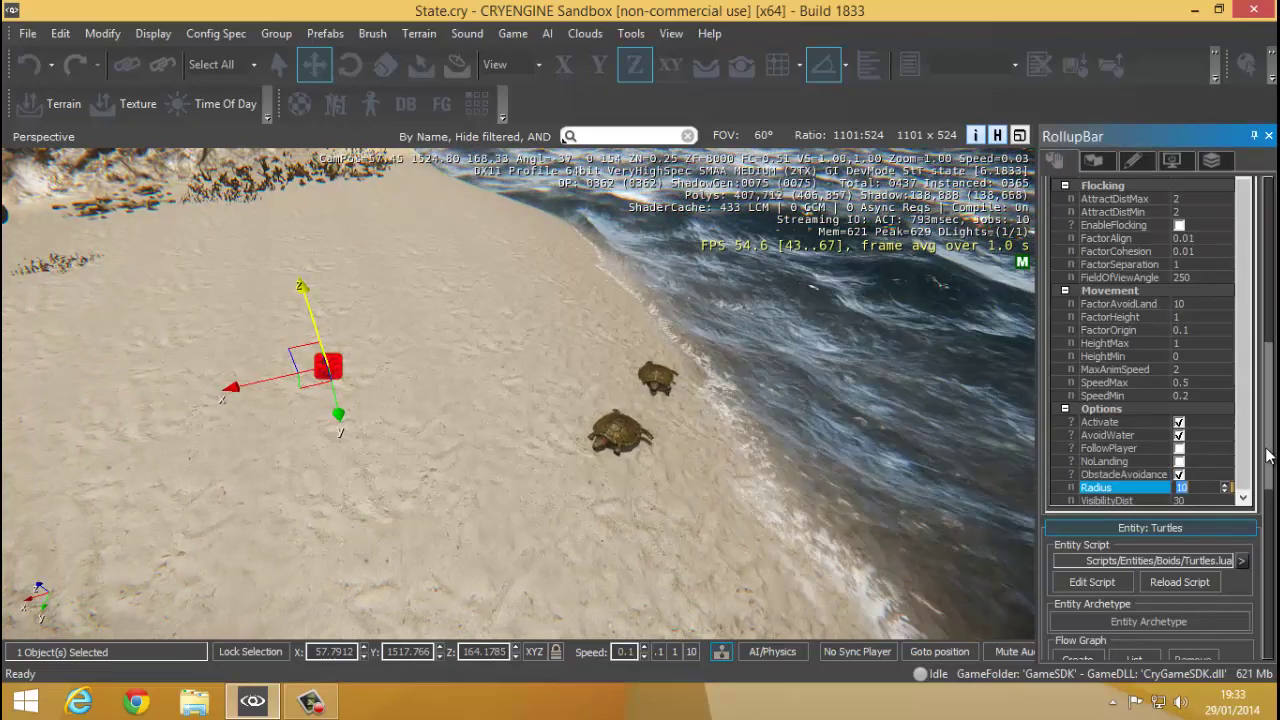
drag(1268, 455, 1268, 470)
click(1154, 450)
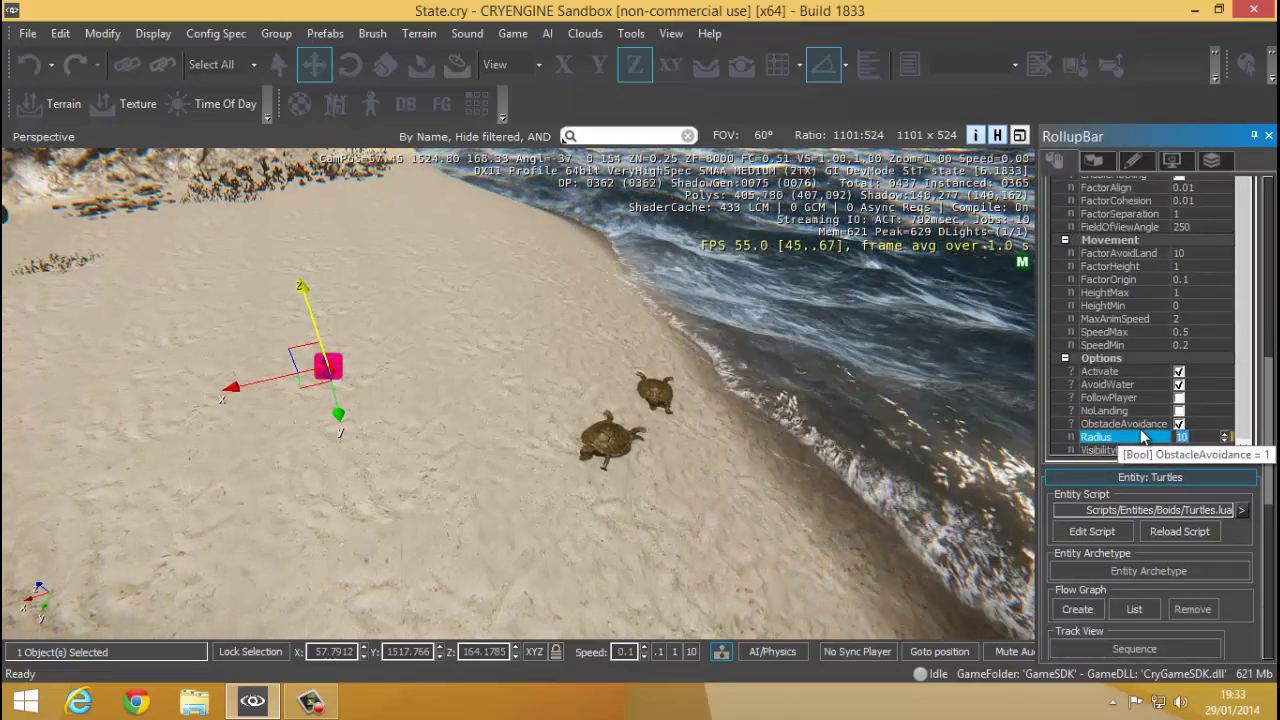
text(20)
key(Return)
right_drag(782, 472, 685, 434)
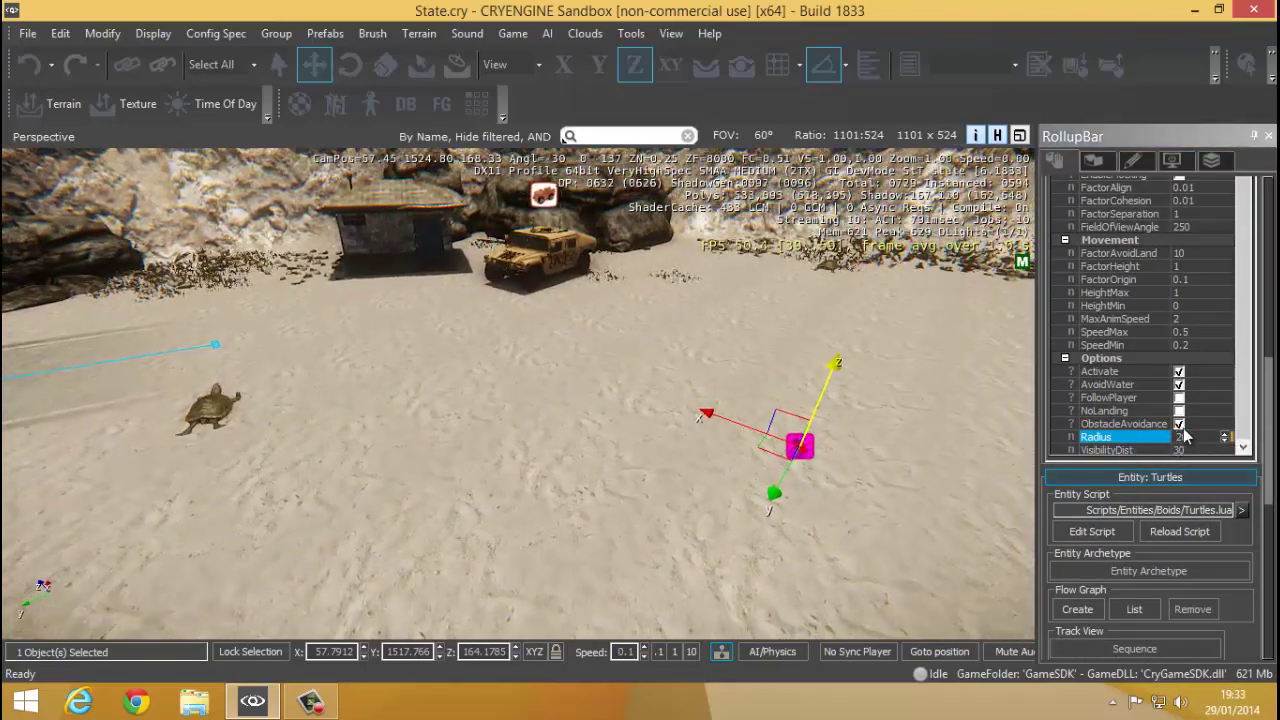
Step: Set the Turtles entity's Radius option to 10
right_drag(761, 466, 749, 466)
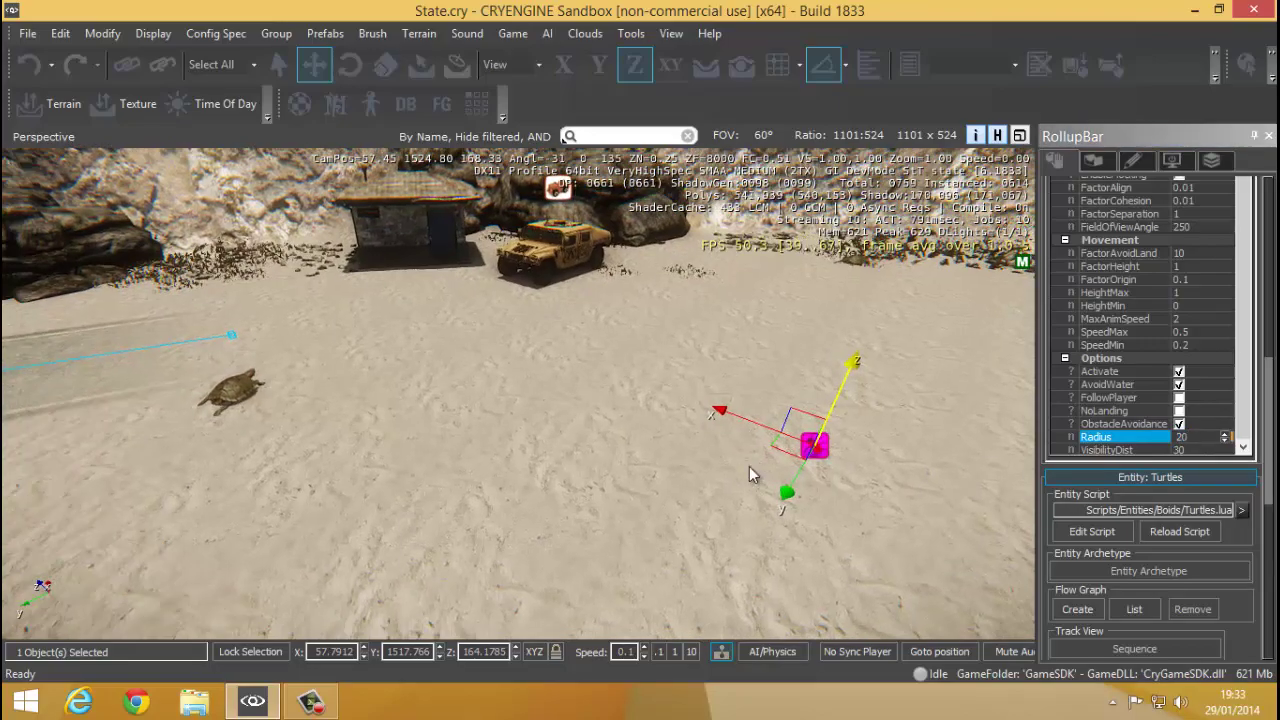
right_drag(162, 419, 205, 473)
key(s)
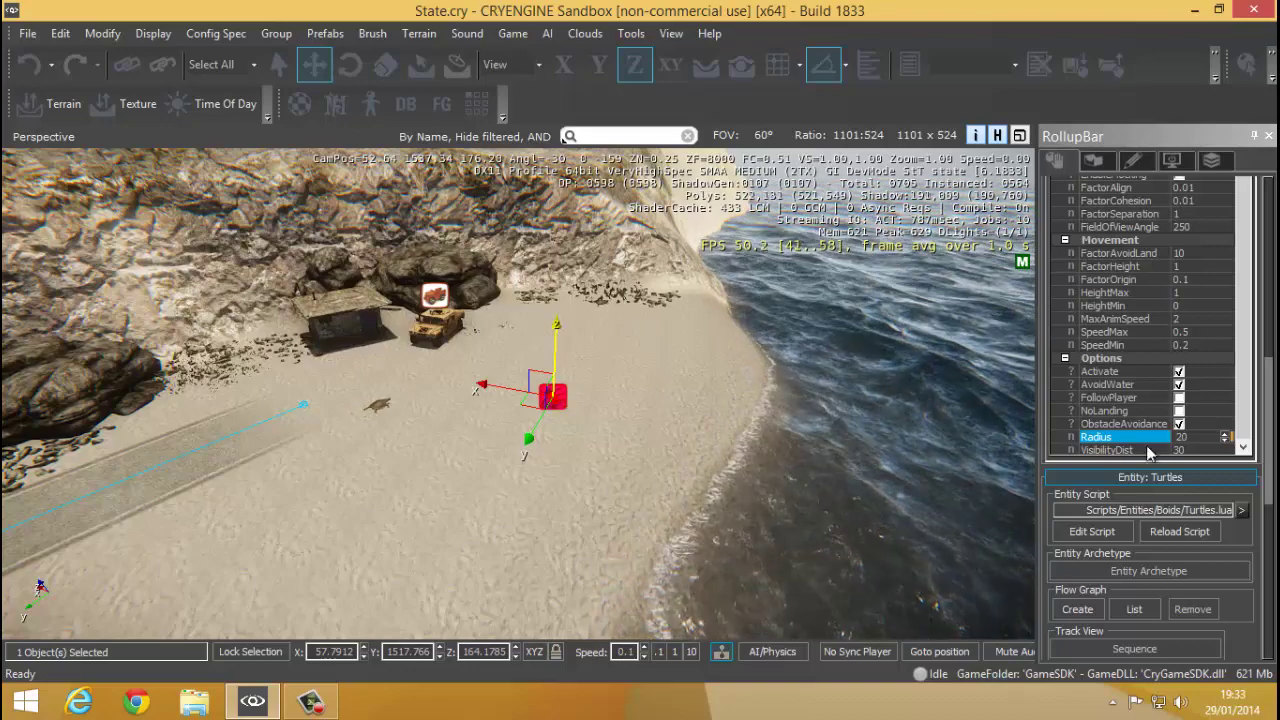
drag(1190, 437, 1039, 411)
text(10)
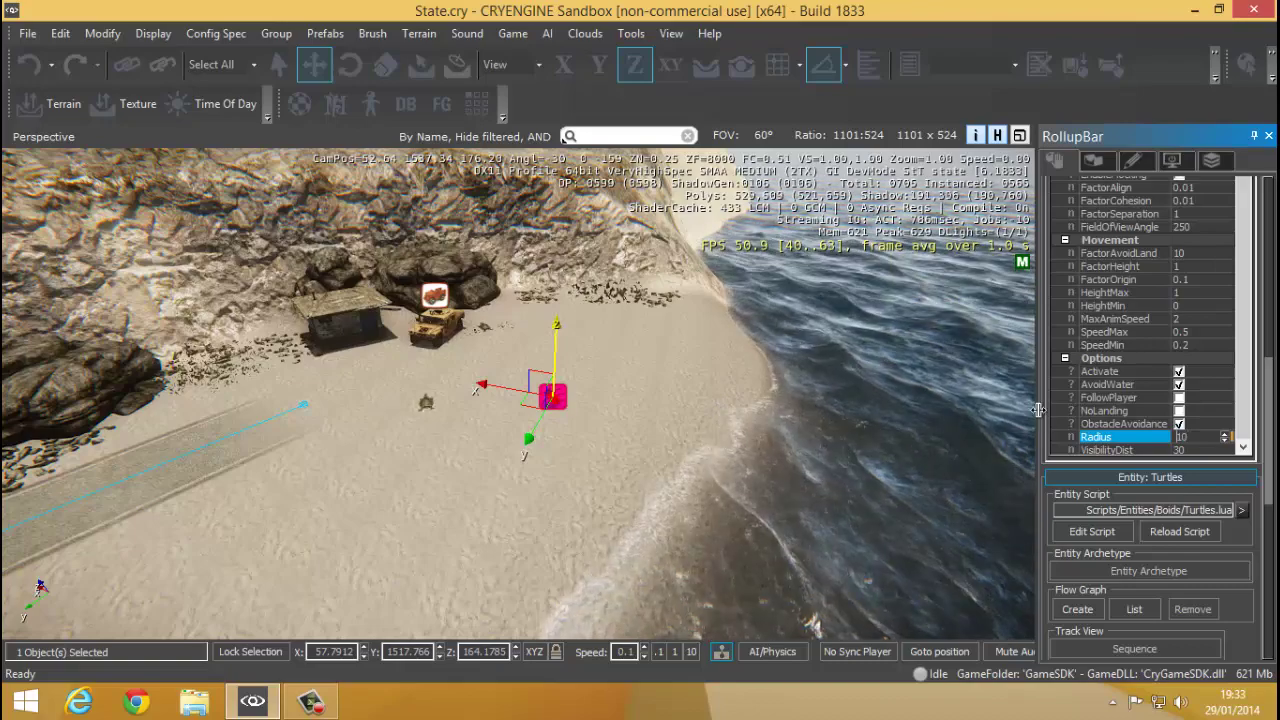
right_drag(654, 351, 658, 352)
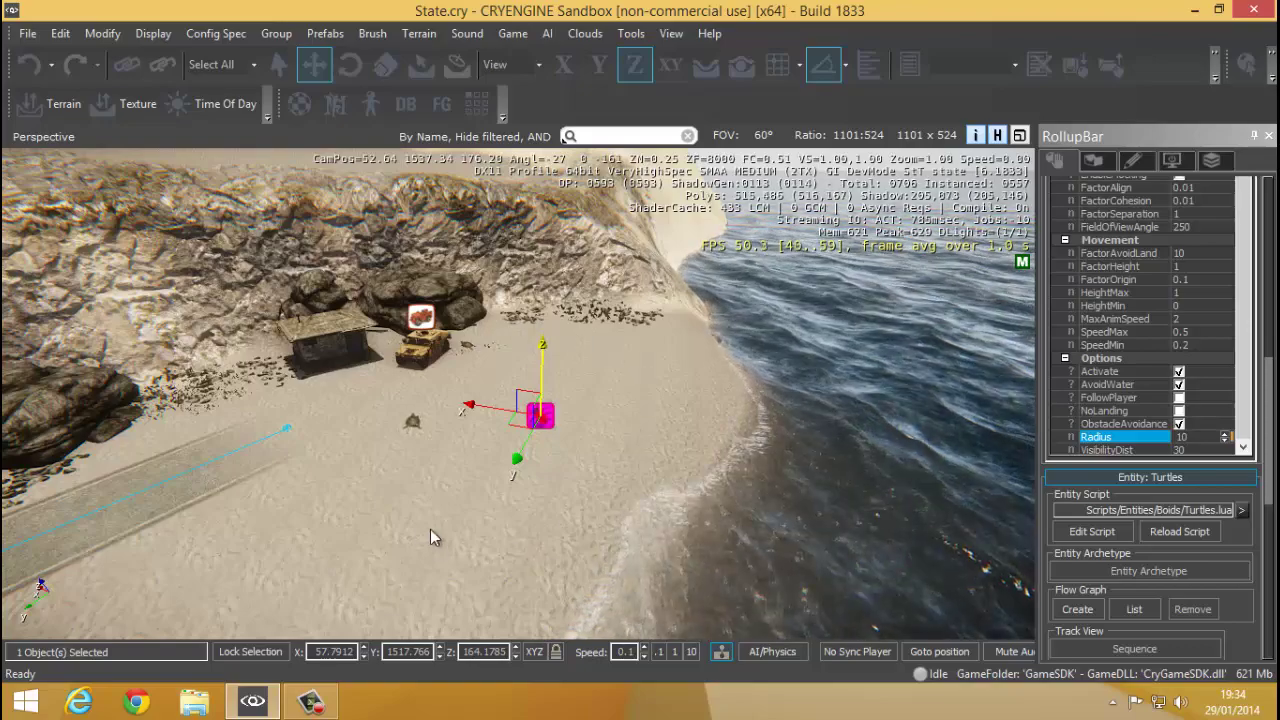
Step: Examine how the turtles roam around the entity on the beach, from close up and from farther away
right_drag(484, 360, 488, 423)
key(w)
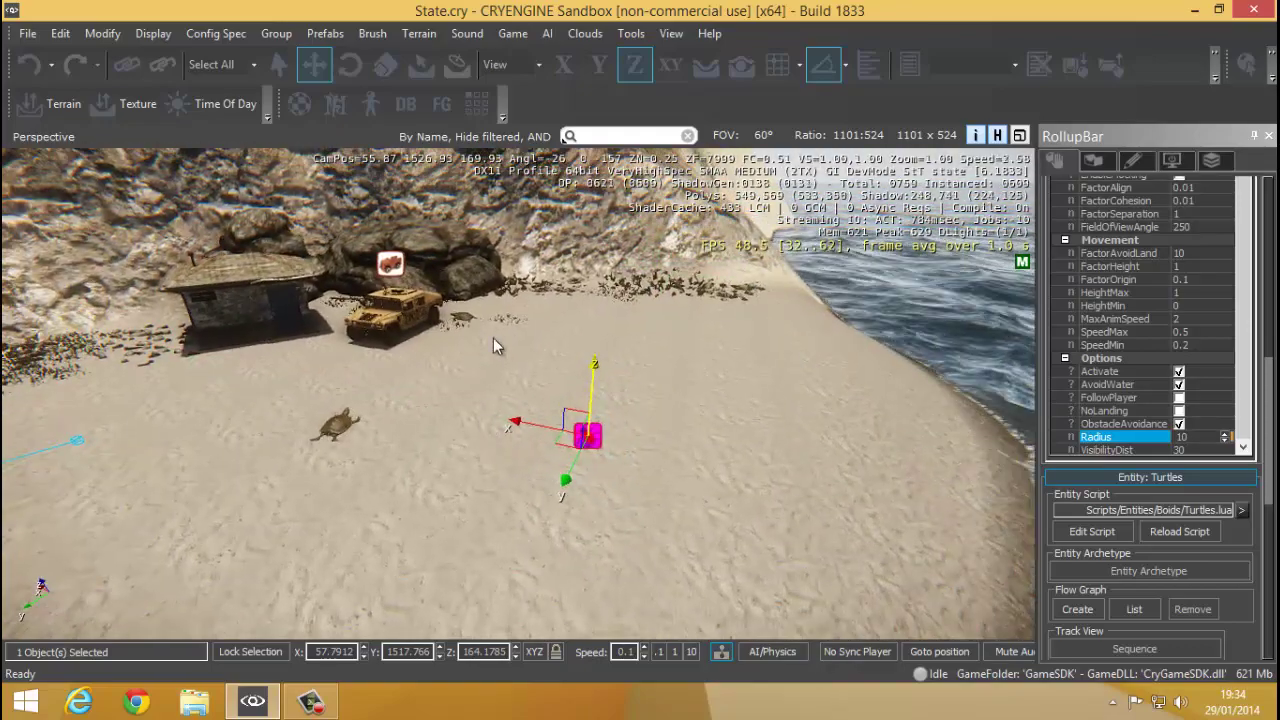
right_drag(493, 338, 541, 316)
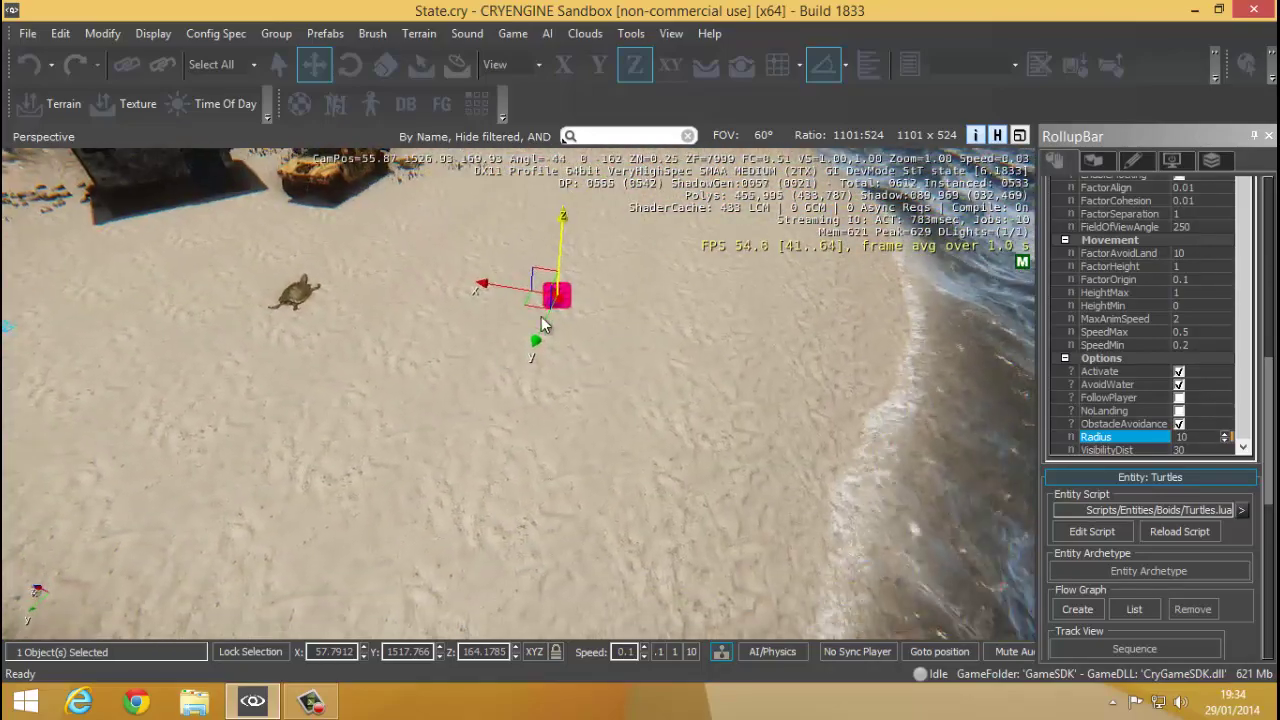
key(s)
right_drag(495, 426, 490, 406)
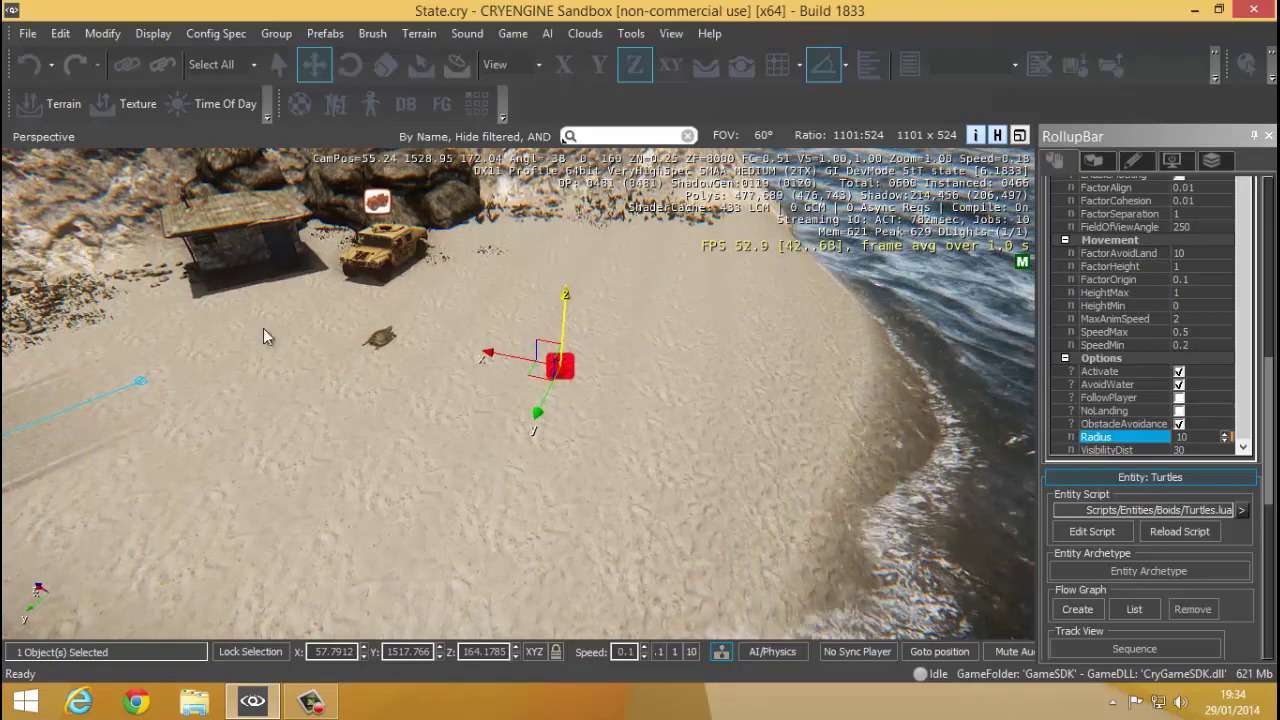
mouse_move(413, 328)
right_down()
mouse_move(424, 331)
mouse_move(410, 328)
right_up()
key(w)
key(w)
right_drag(450, 425, 451, 426)
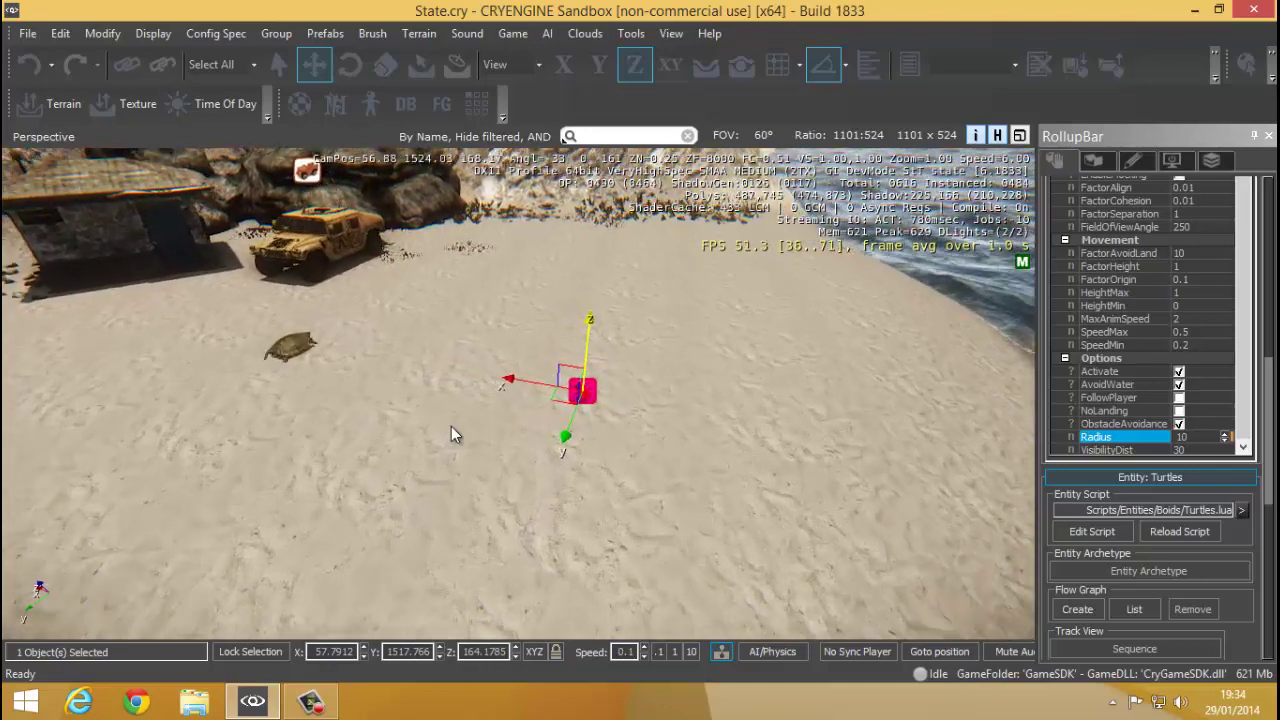
Step: Inspect the VisibilityDist option and check the turtles' visibility from far away and close to the entity
scroll(466, 437, down, 1)
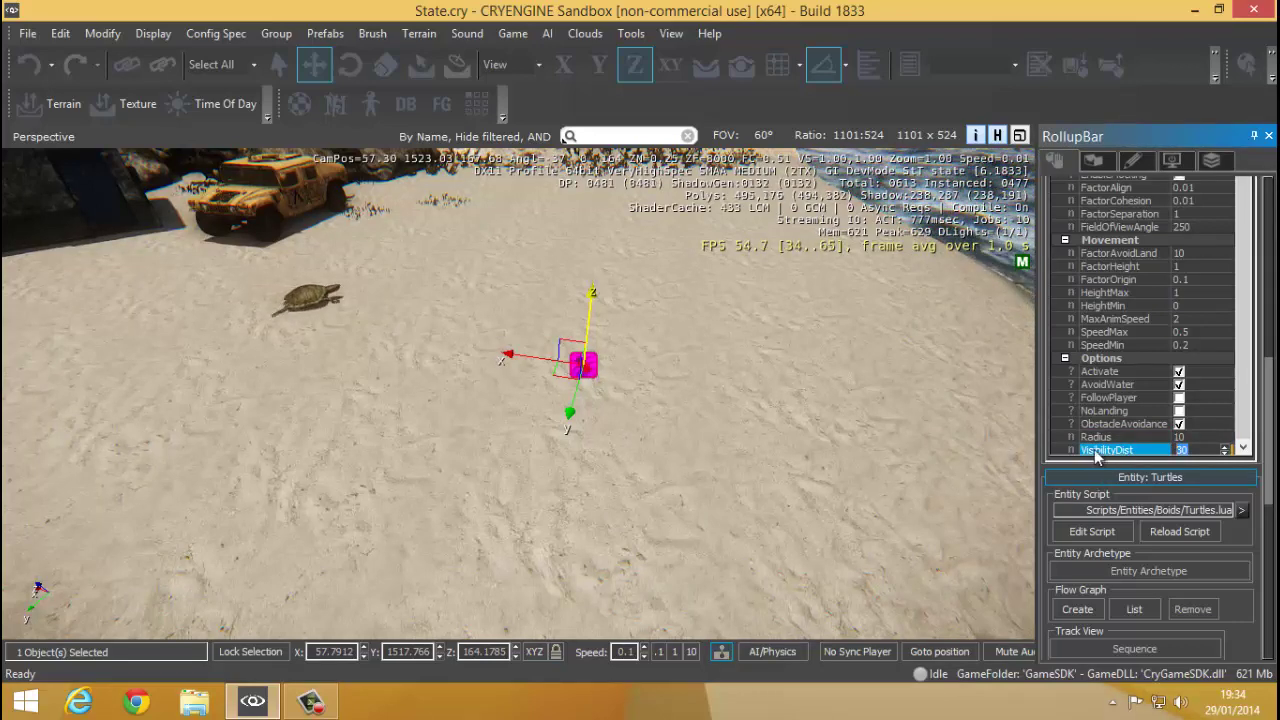
right_drag(466, 427, 645, 414)
key(s)
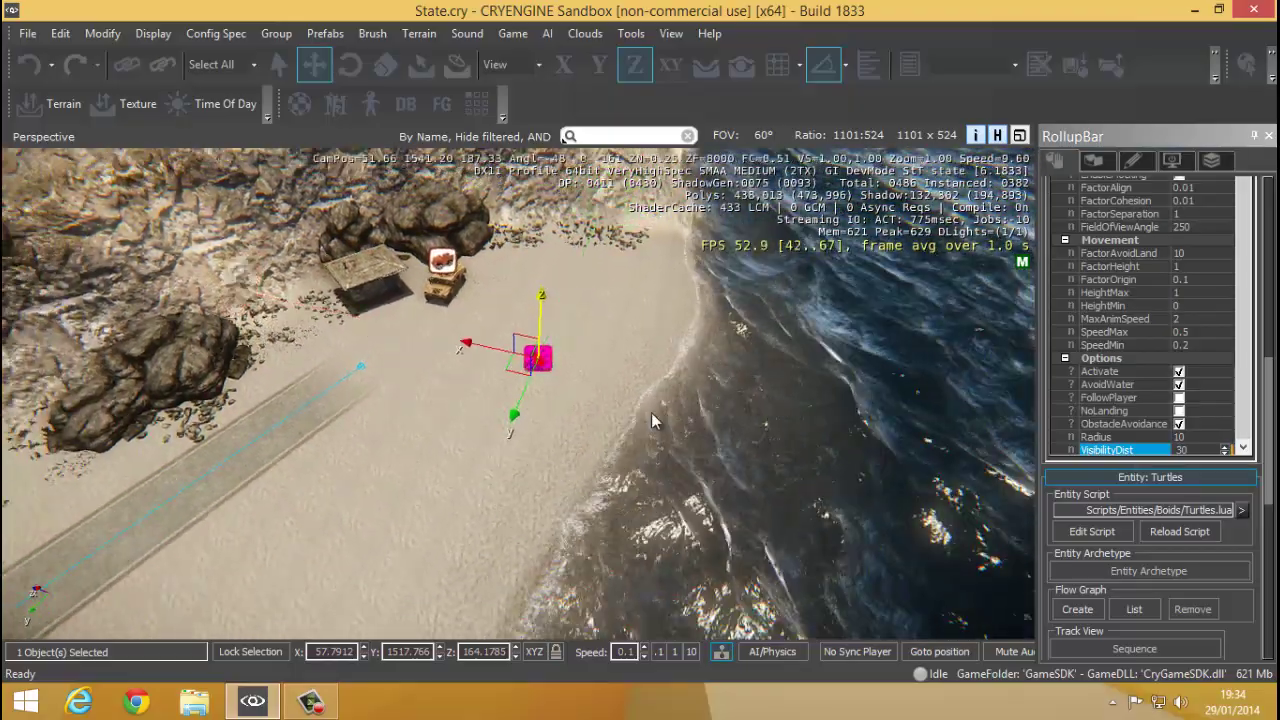
key(w)
right_drag(542, 500, 526, 413)
scroll(526, 413, up, 5)
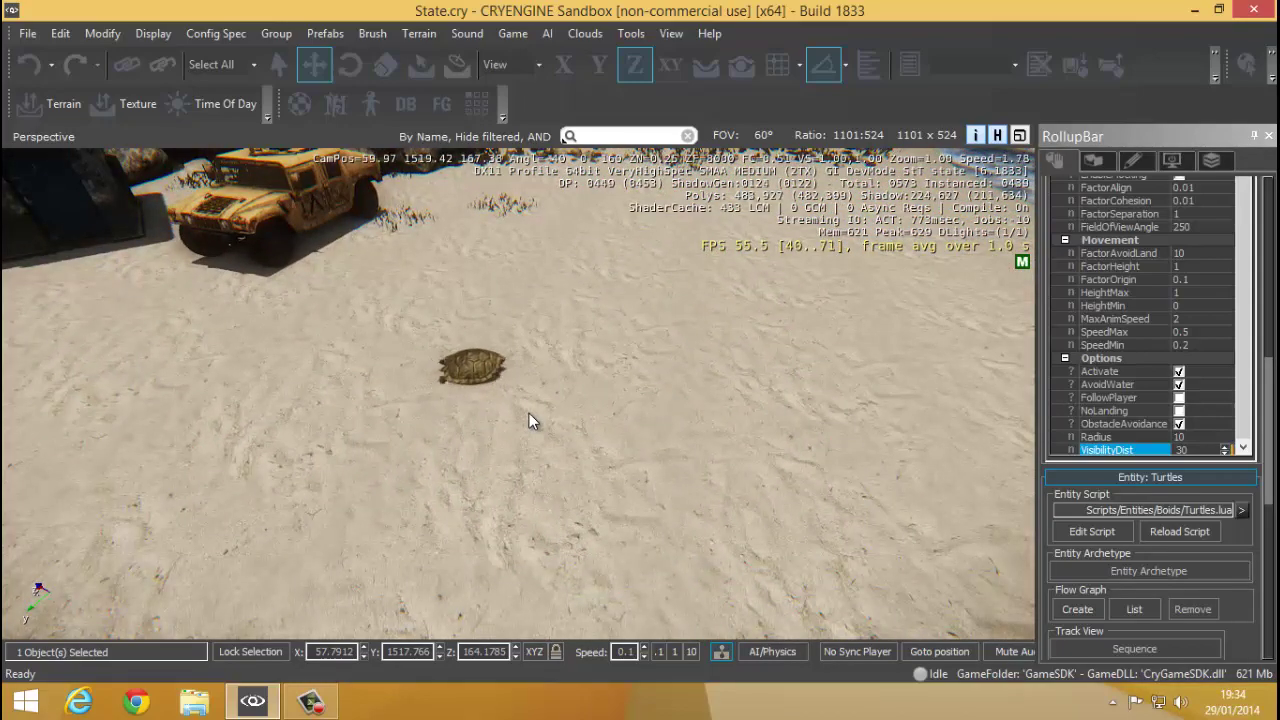
key(s)
key(w)
right_drag(497, 397, 496, 432)
key(s)
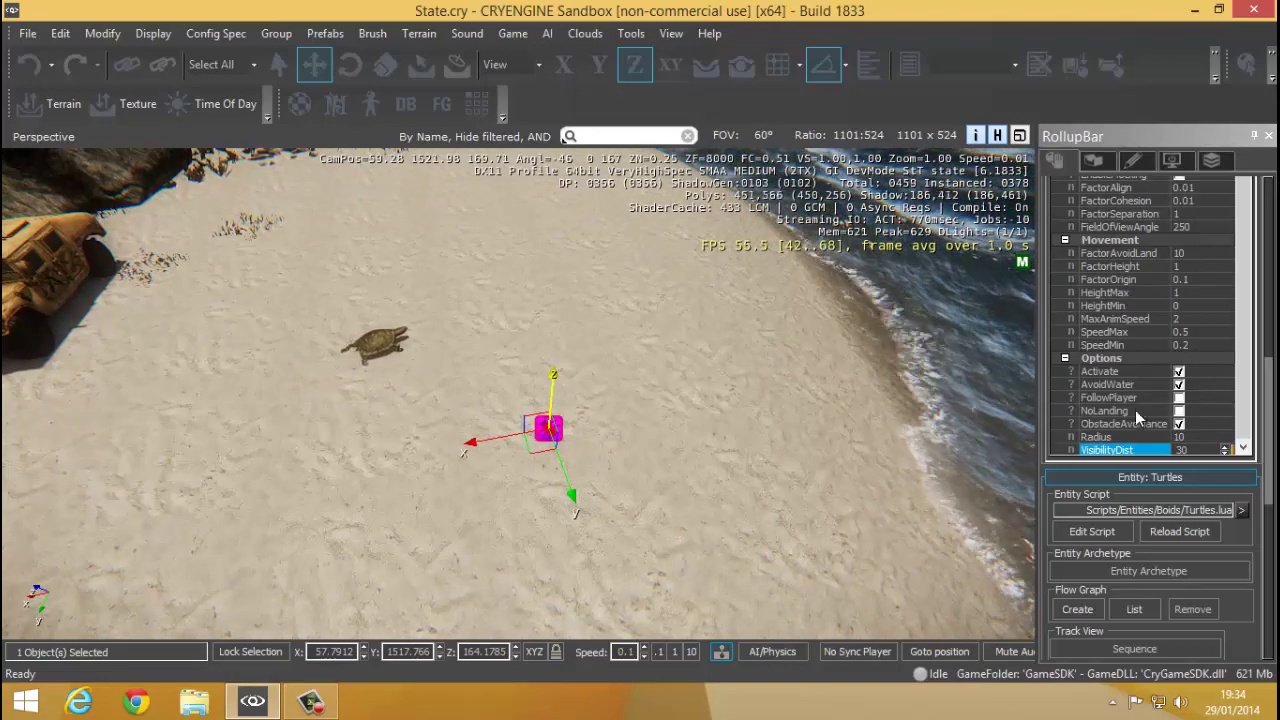
Step: Review the Turtles entity's script, archetype and flow graph settings, opening the new flow graph's group name prompt and dismissing it
scroll(1265, 440, down, 2)
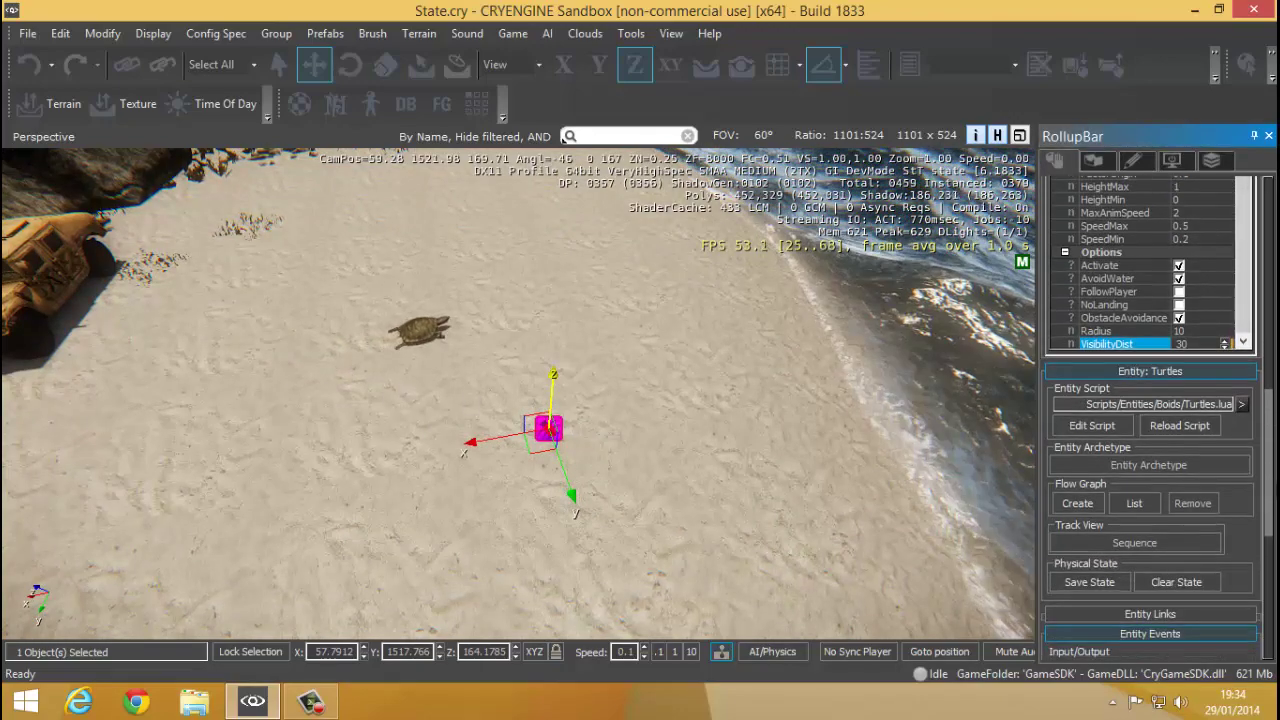
drag(1125, 402, 1074, 346)
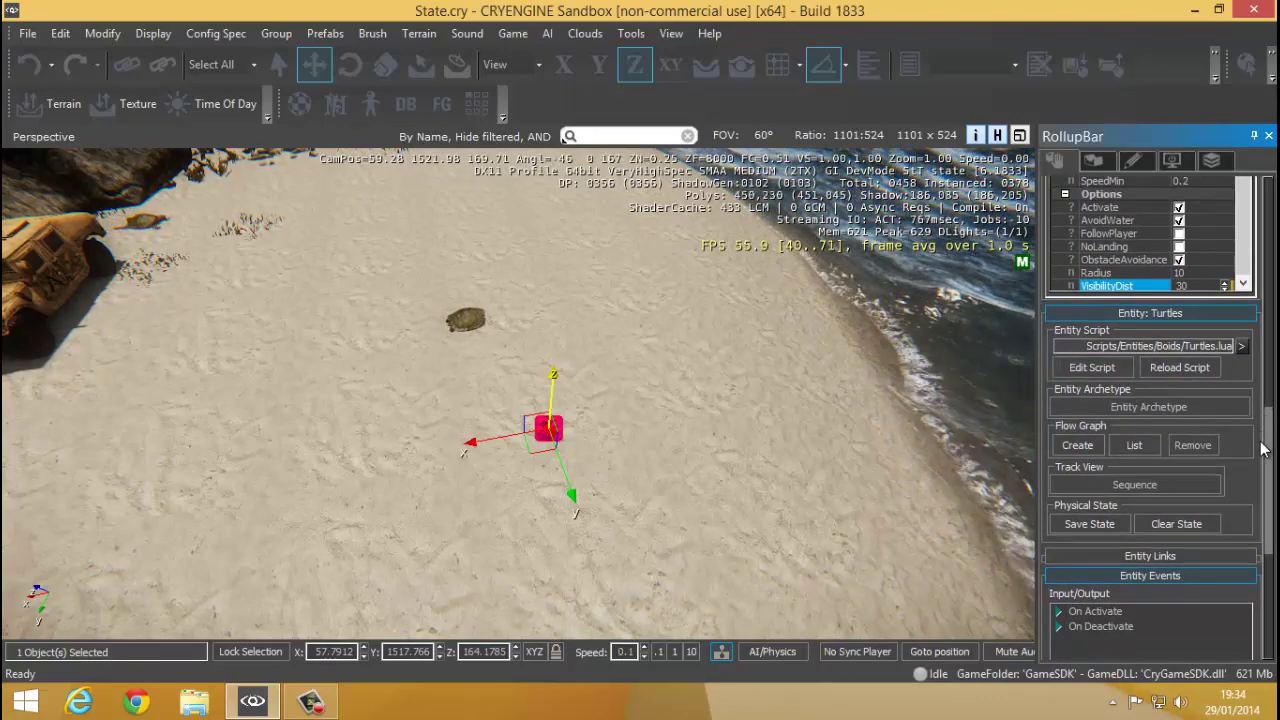
scroll(1270, 430, down, 2)
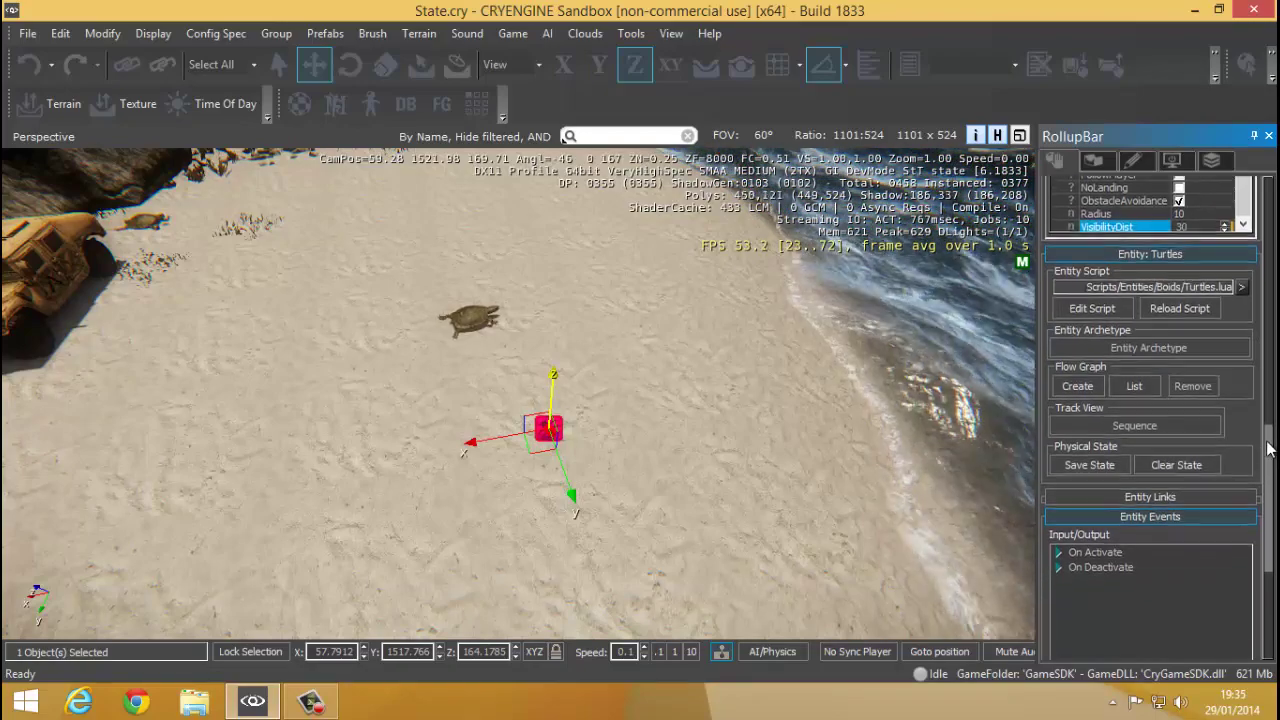
click(1097, 376)
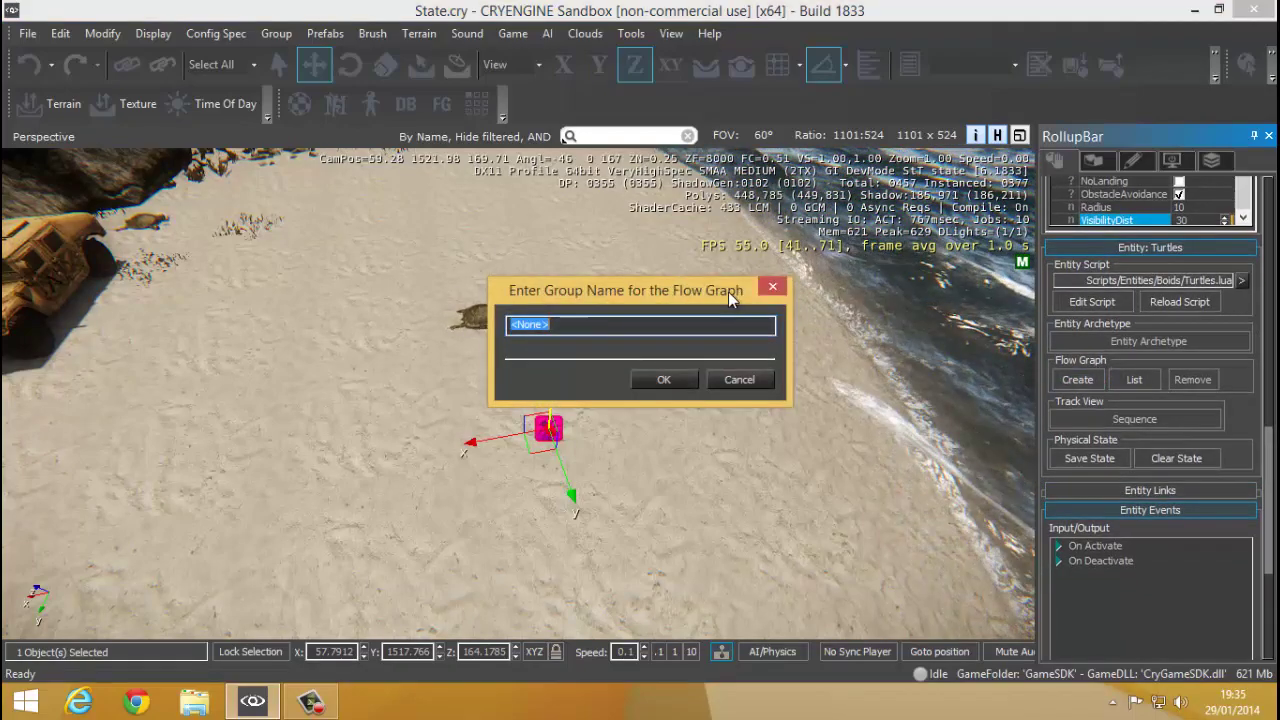
click(772, 288)
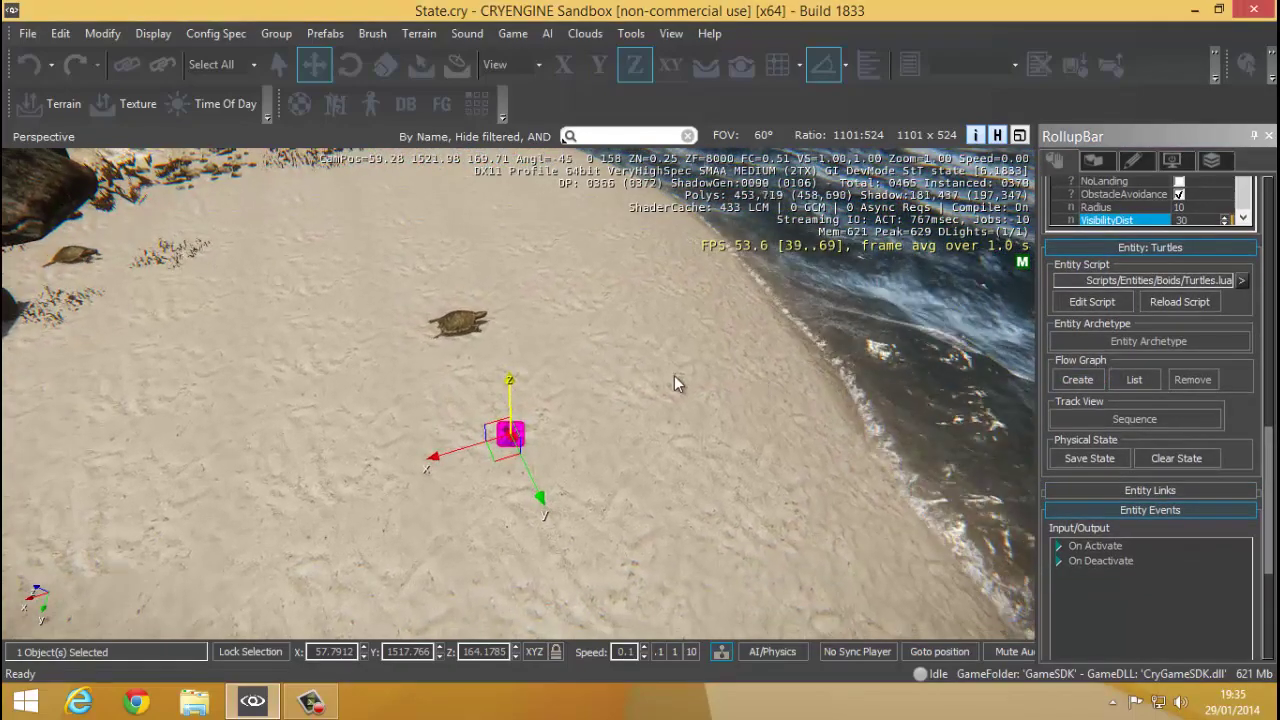
Step: Follow the nearest turtle along the sand and examine it from several angles and distances
key(w)
mouse_move(650, 385)
right_down()
mouse_move(665, 388)
mouse_move(640, 389)
right_up()
key(s)
mouse_move(465, 398)
right_down()
mouse_move(477, 406)
mouse_move(466, 400)
right_up()
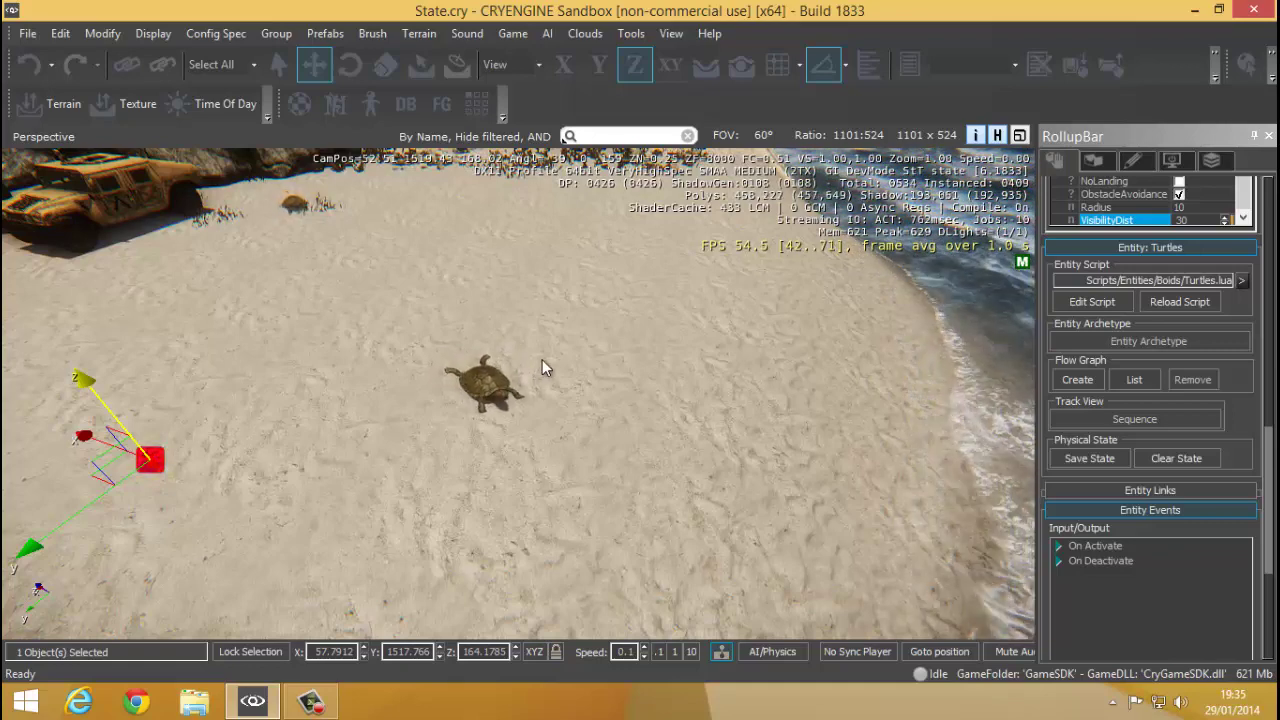
right_drag(506, 415, 542, 408)
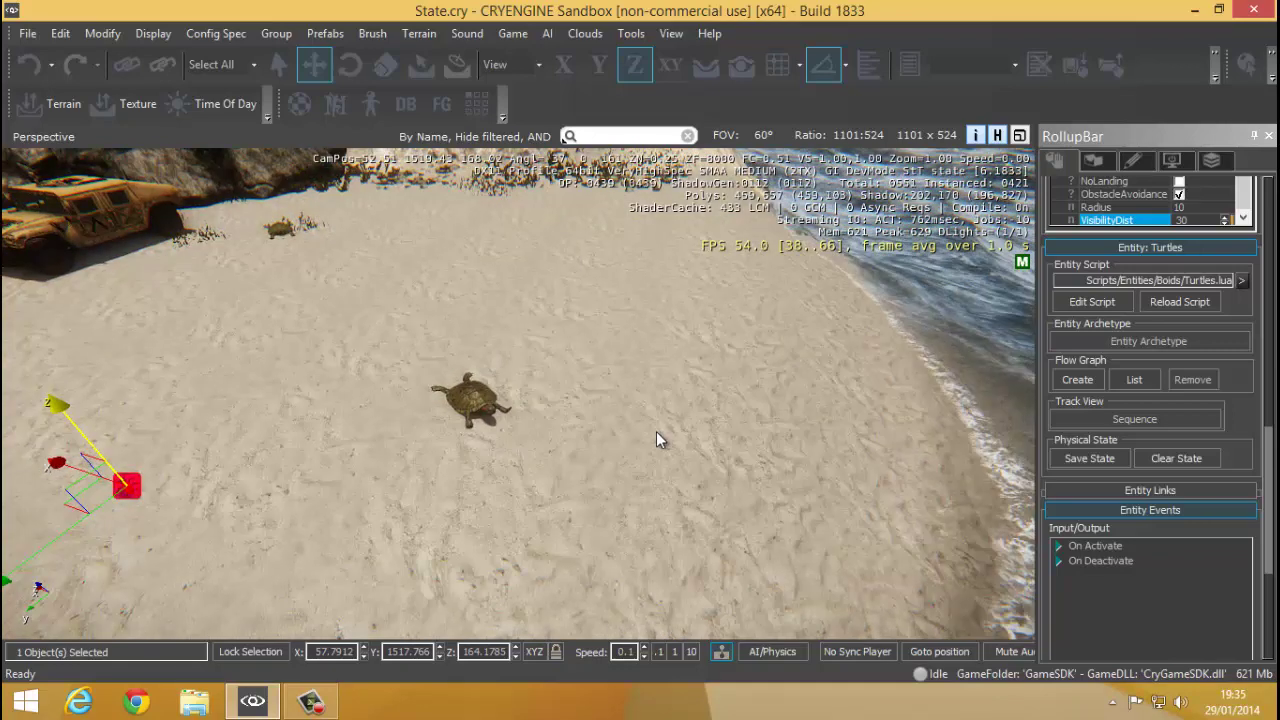
right_drag(547, 459, 520, 438)
scroll(512, 405, down, 3)
middle_drag(511, 424, 510, 396)
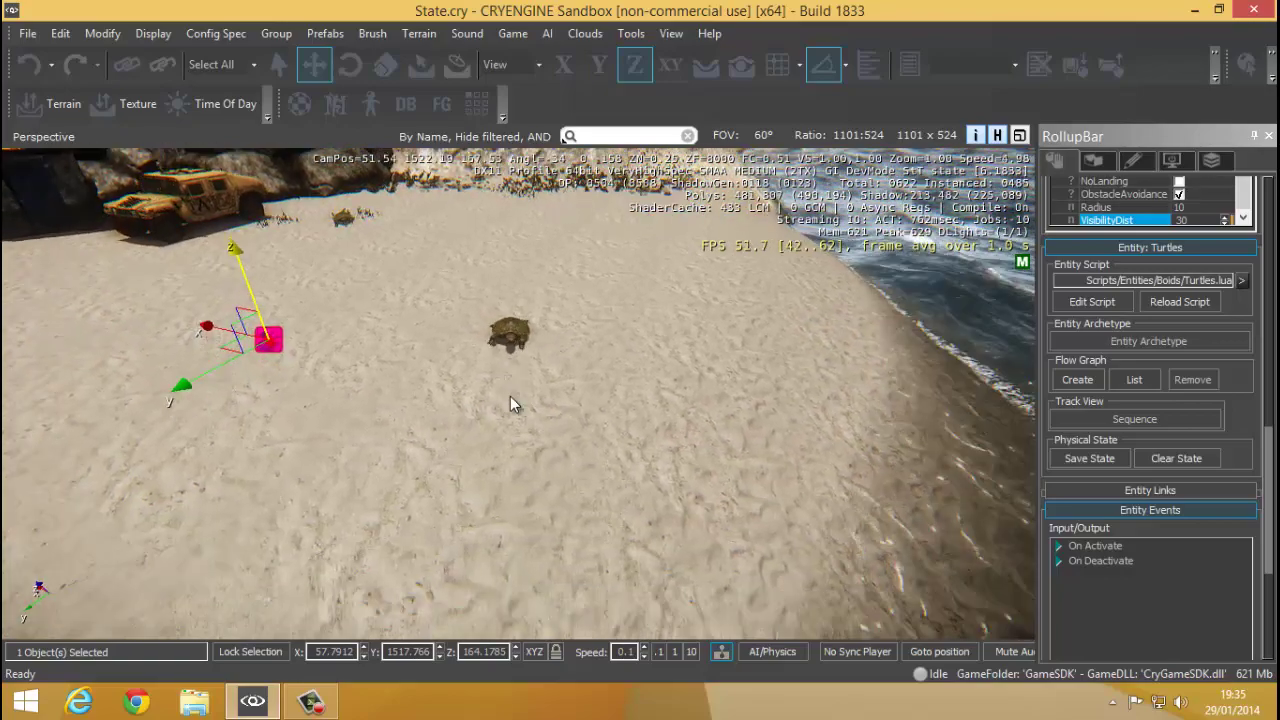
scroll(508, 387, up, 3)
right_drag(507, 383, 523, 429)
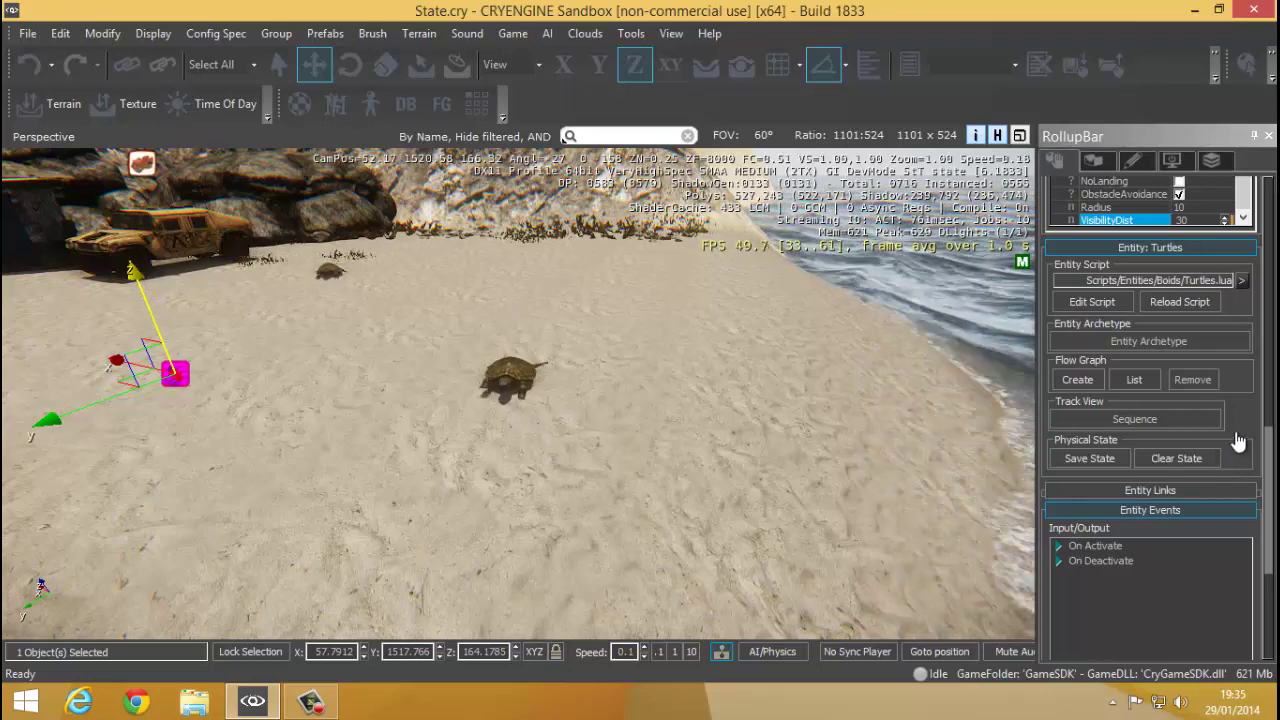
Step: Clear the Turtles entity's physical state and check the turtles around the entity
drag(1238, 441, 1257, 360)
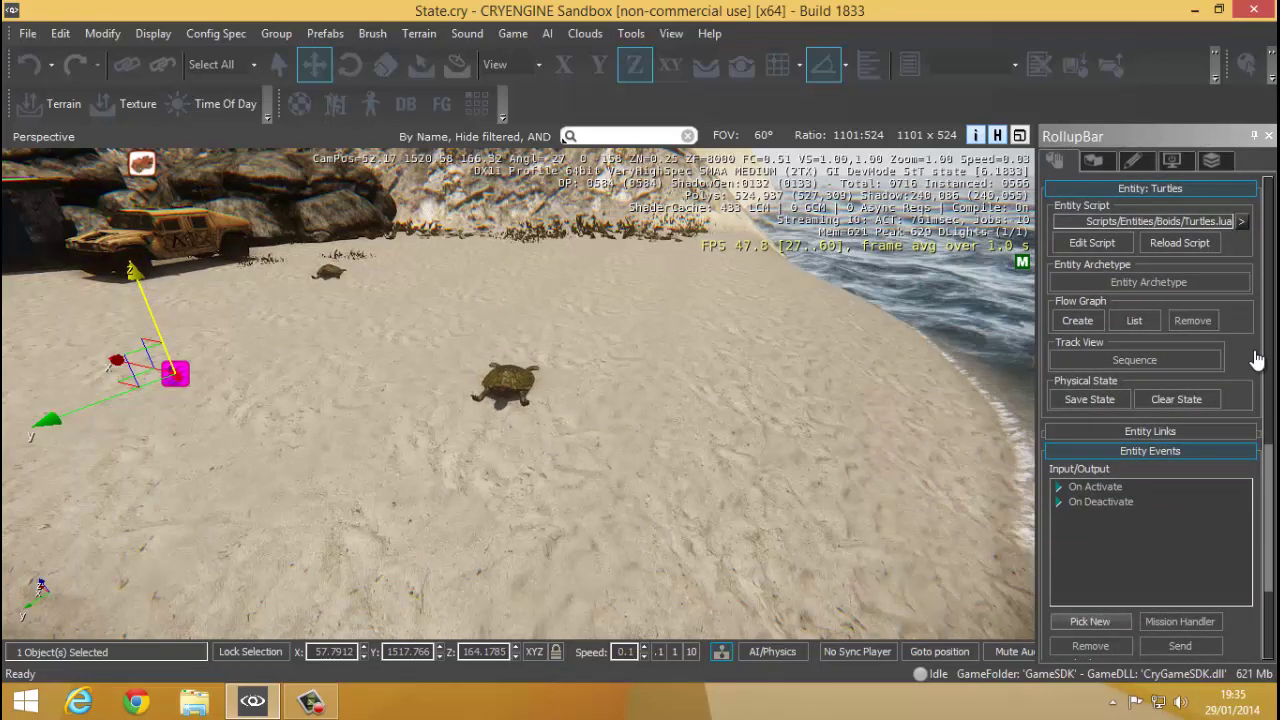
right_drag(661, 423, 649, 426)
key(s)
scroll(649, 426, down, 2)
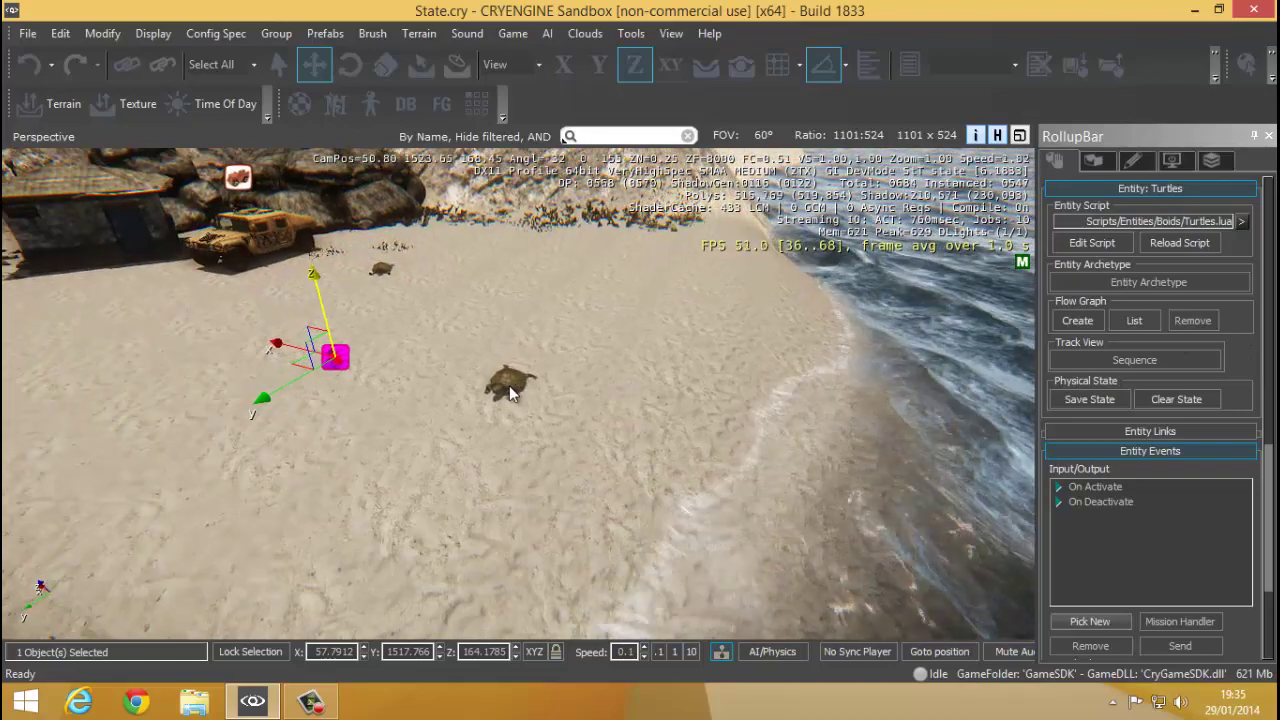
right_drag(547, 371, 560, 384)
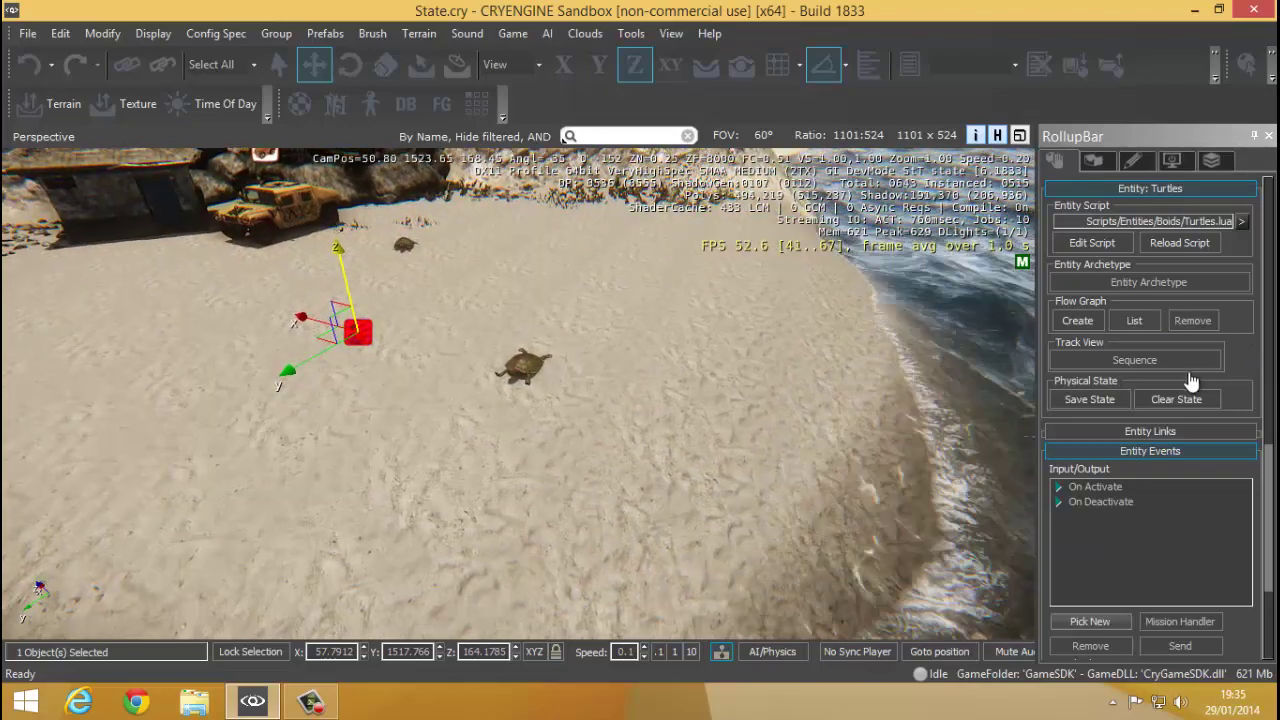
scroll(1246, 376, up, 2)
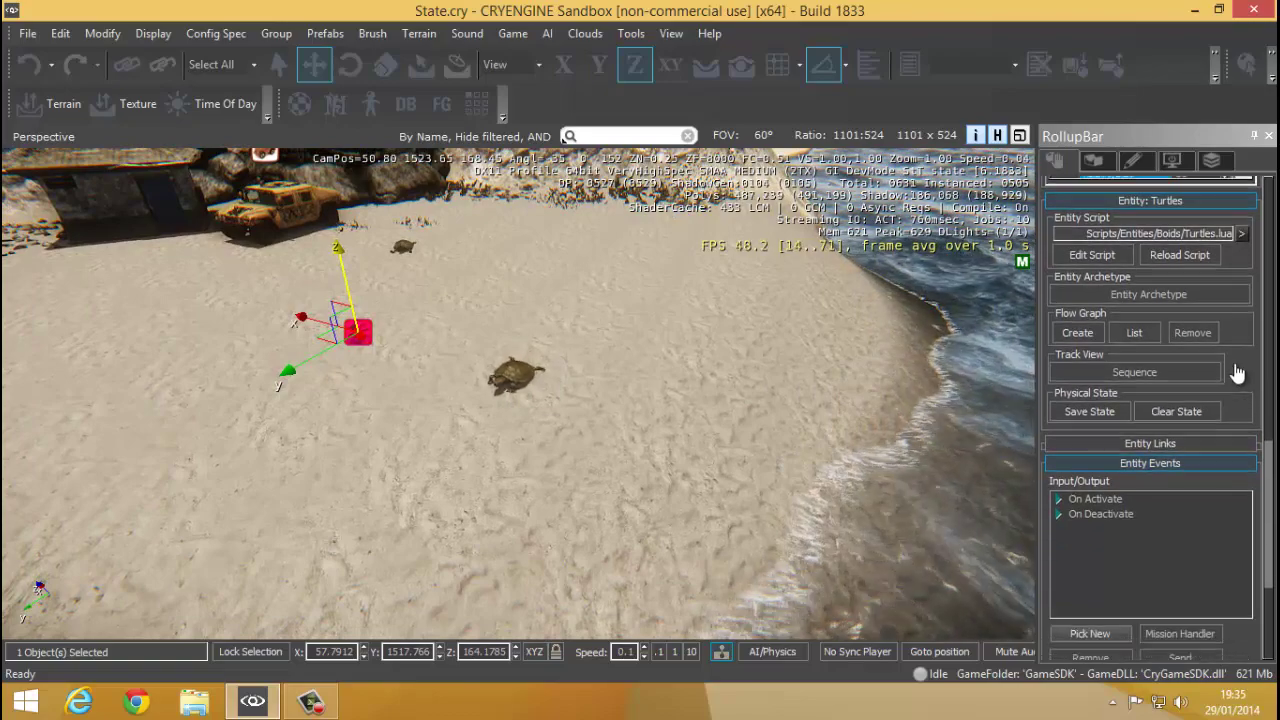
scroll(1236, 350, down, 3)
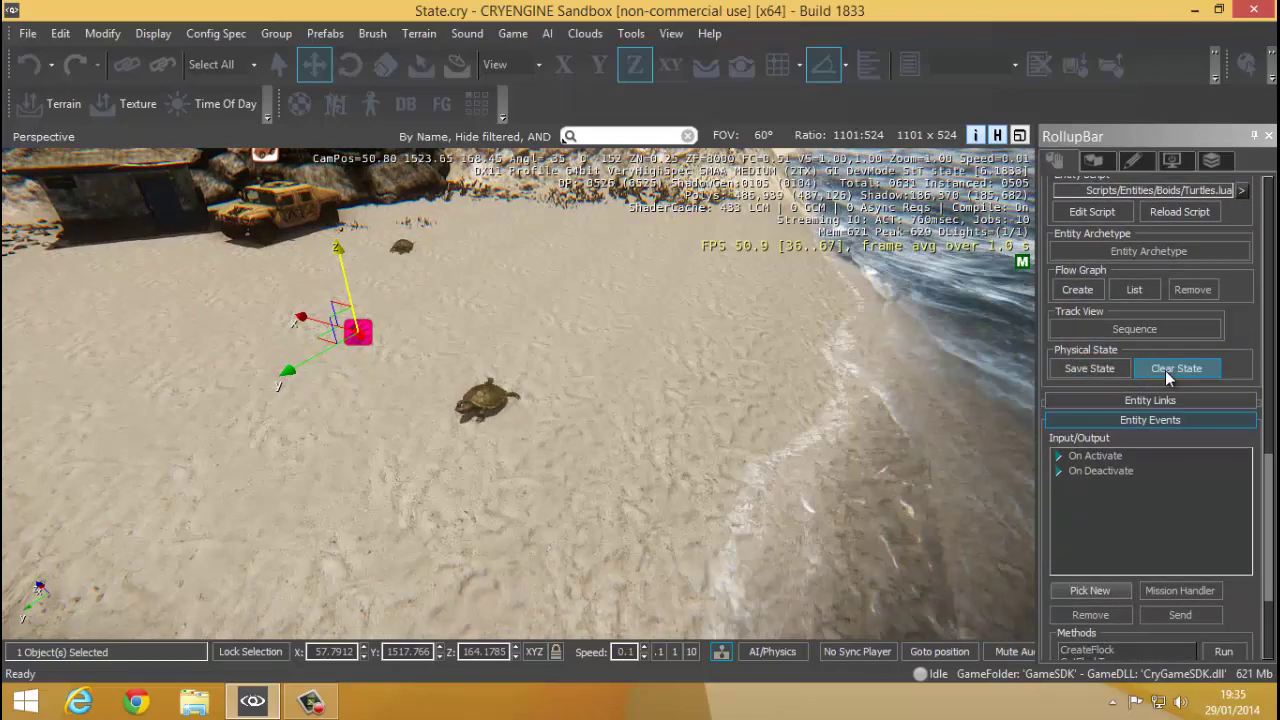
click(1168, 369)
right_drag(942, 431, 903, 463)
right_drag(764, 399, 1044, 436)
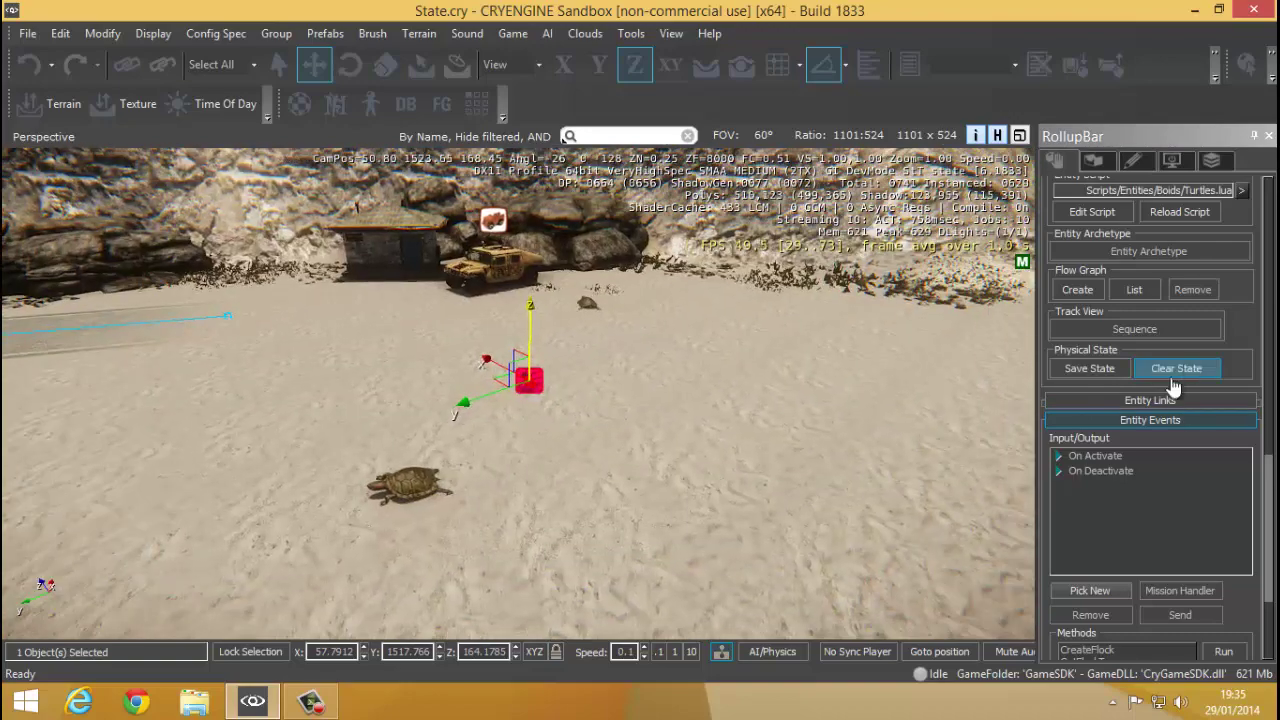
right_drag(665, 425, 527, 488)
right_drag(424, 449, 766, 474)
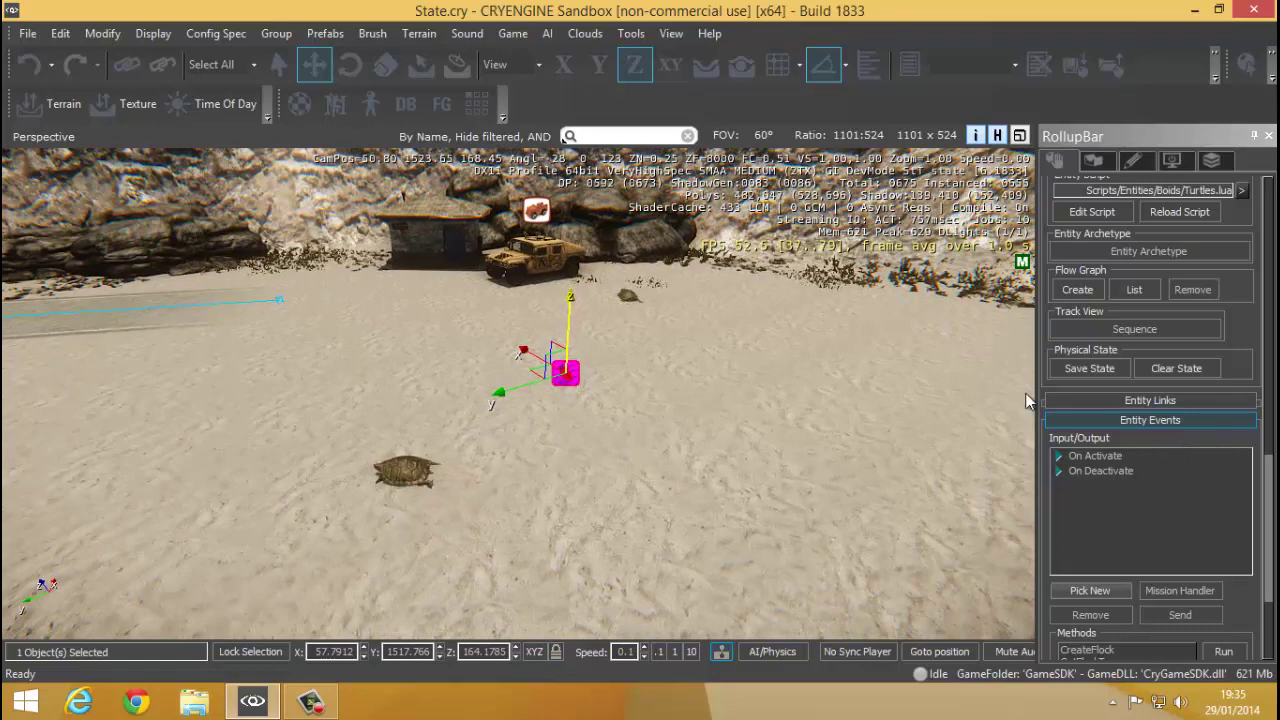
Step: Inspect the Turtles entity's events and methods, selecting the On Activate event and the CreateFlock method
drag(1267, 485, 1236, 557)
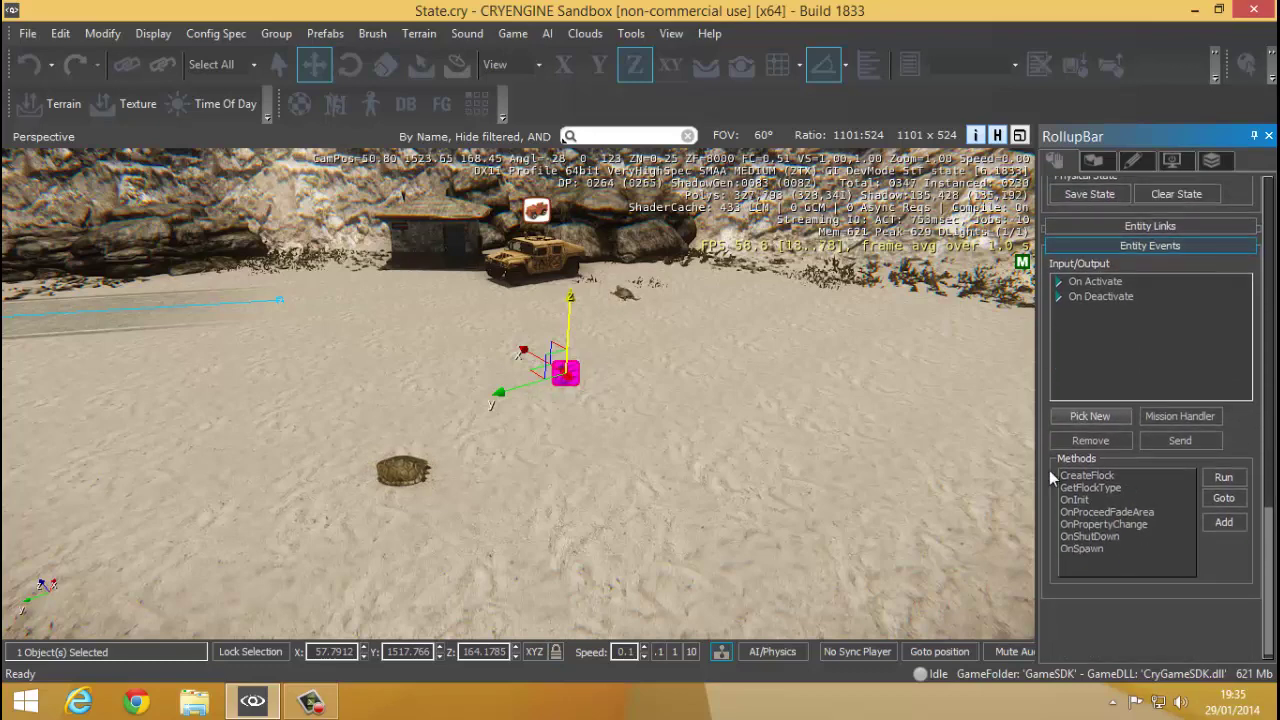
drag(1092, 489, 1095, 463)
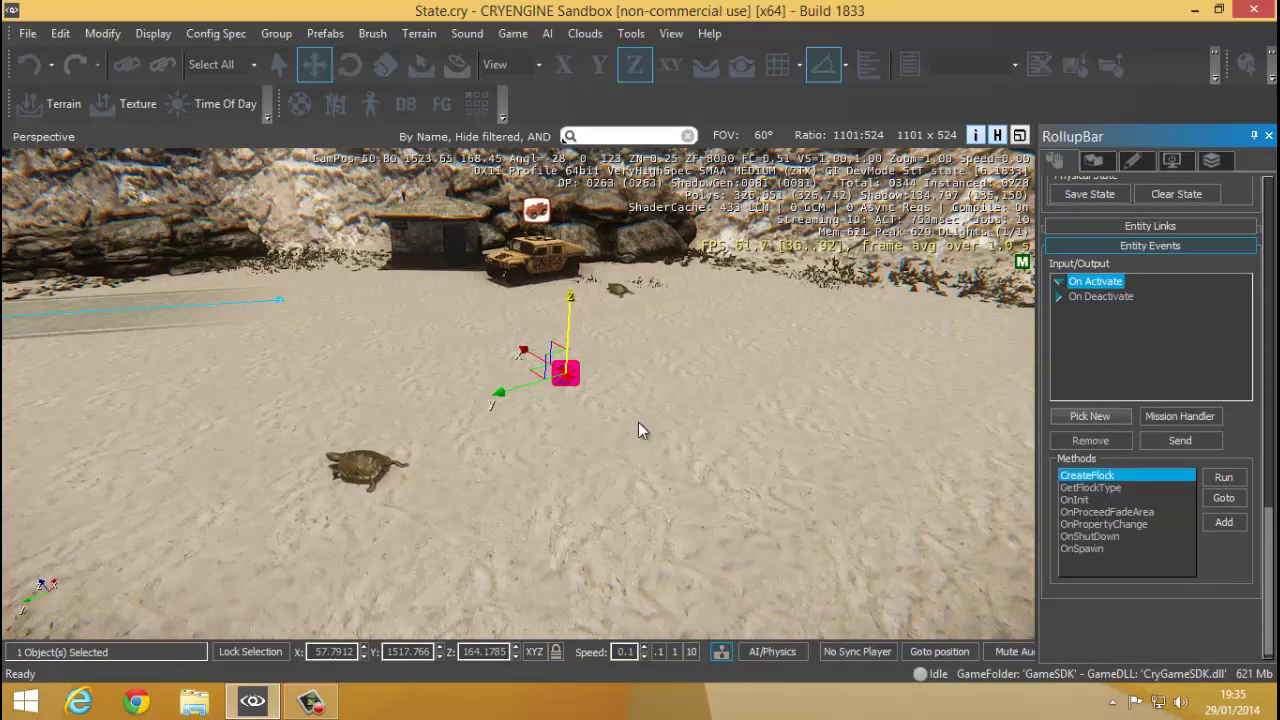
right_drag(638, 422, 587, 620)
key(s)
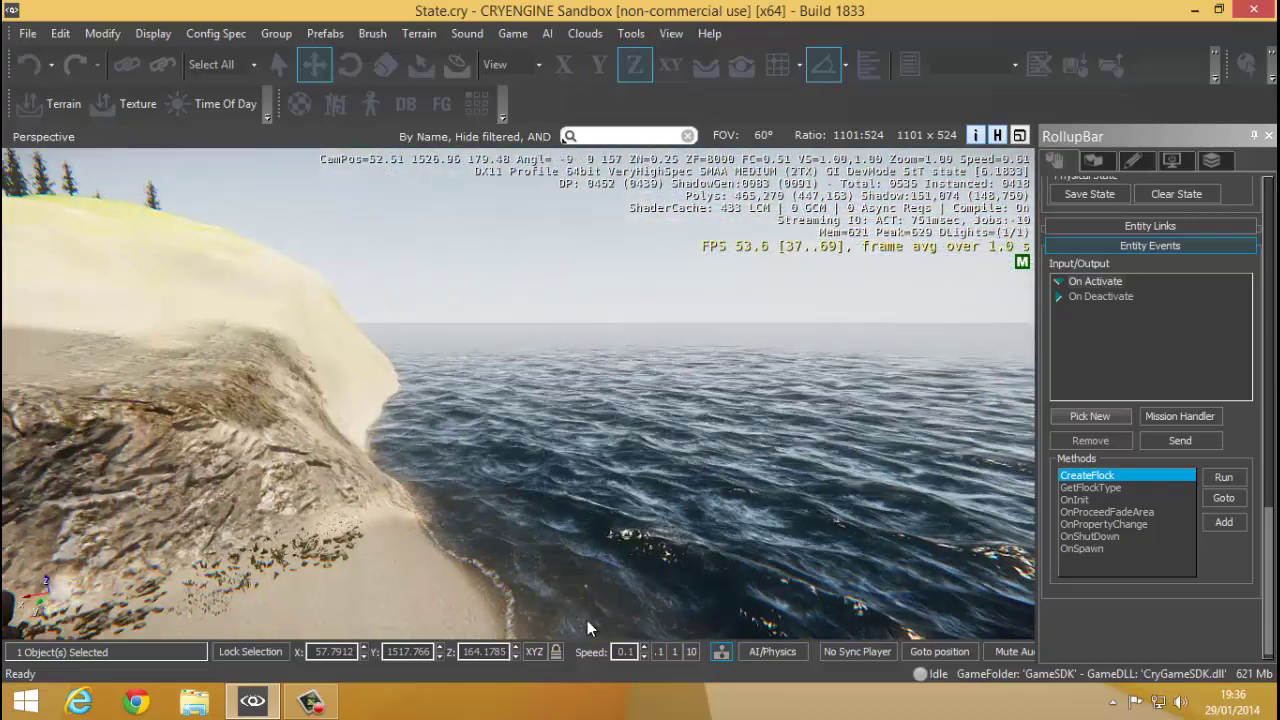
Step: Return to the Turtles entity's Options properties, enter game mode above the beach and switch to the third-person view
drag(1269, 549, 1268, 450)
right_drag(770, 460, 830, 439)
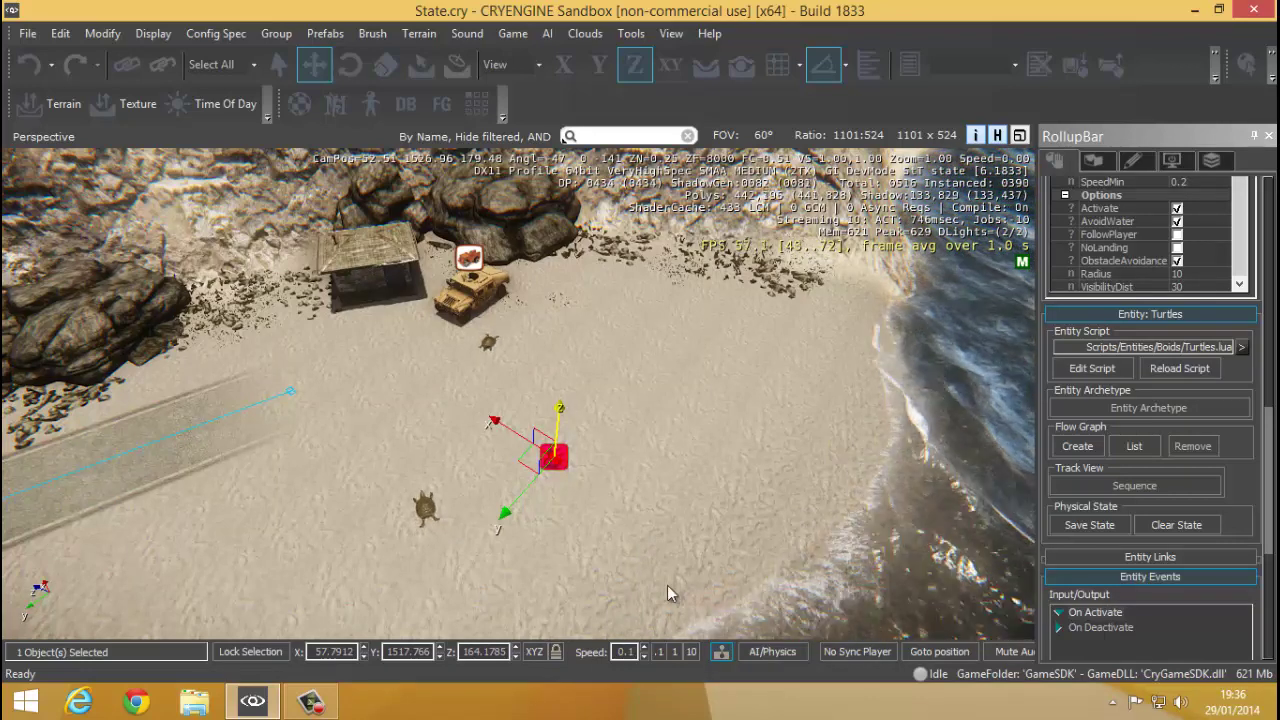
click(305, 702)
click(302, 698)
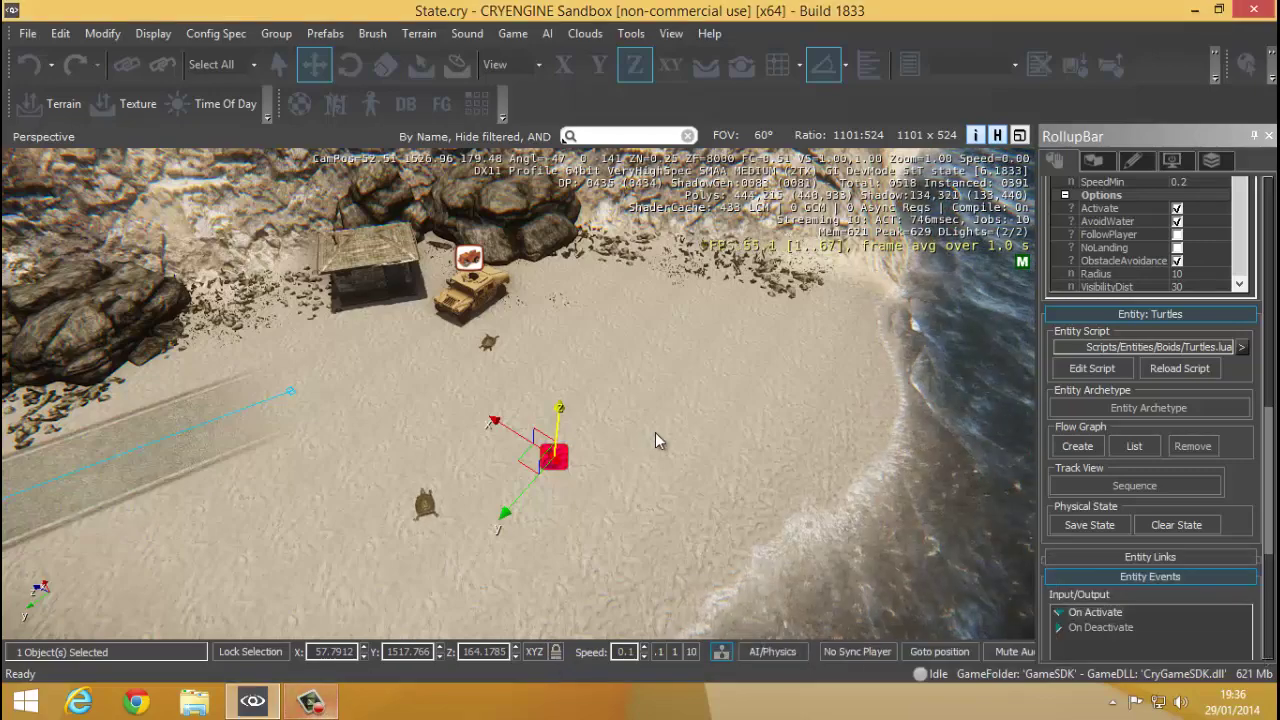
right_drag(655, 432, 672, 443)
middle_drag(672, 443, 688, 407)
key(ctrl+g)
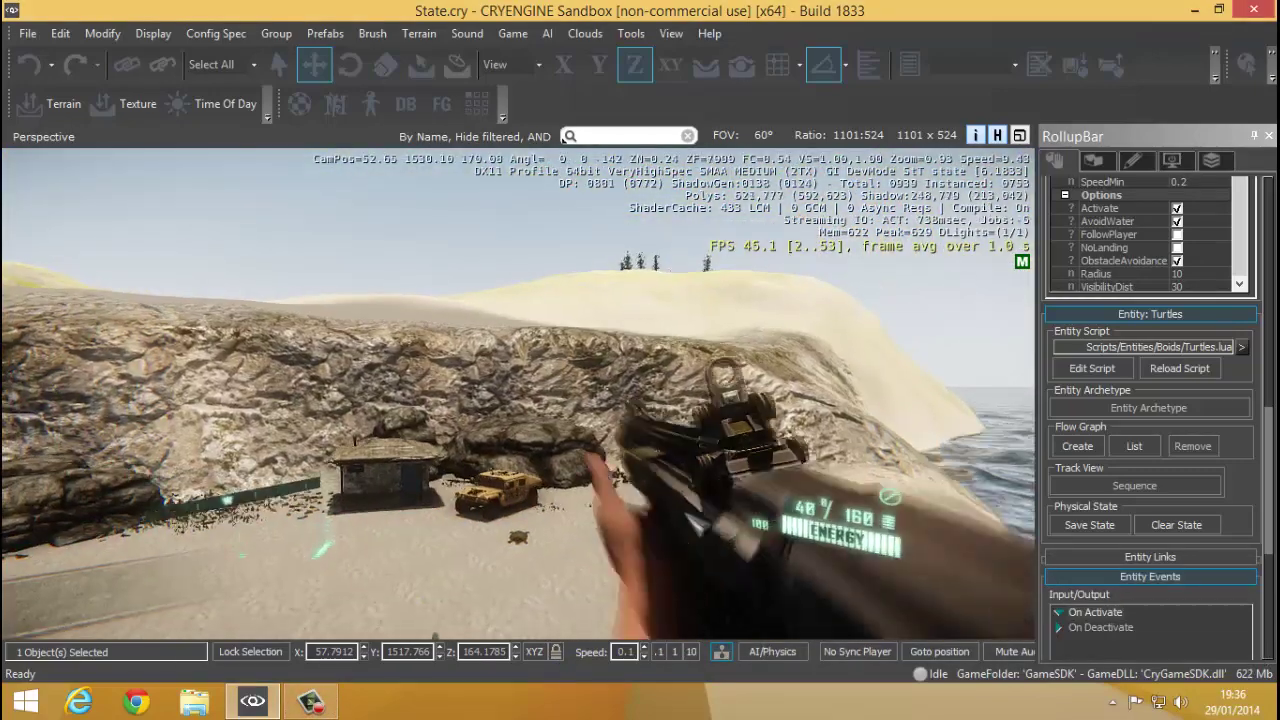
key(F1)
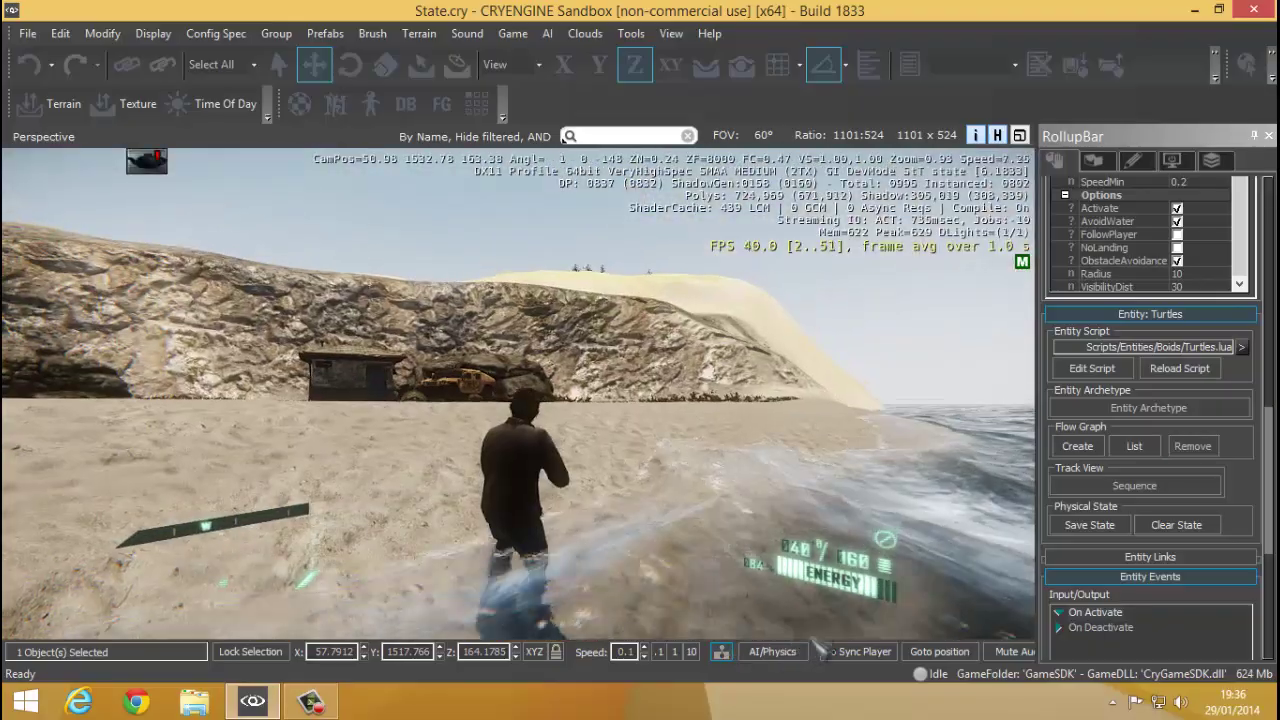
Step: Walk the third-person character across the beach and watch the turtles from close by
key(w)
key(w)
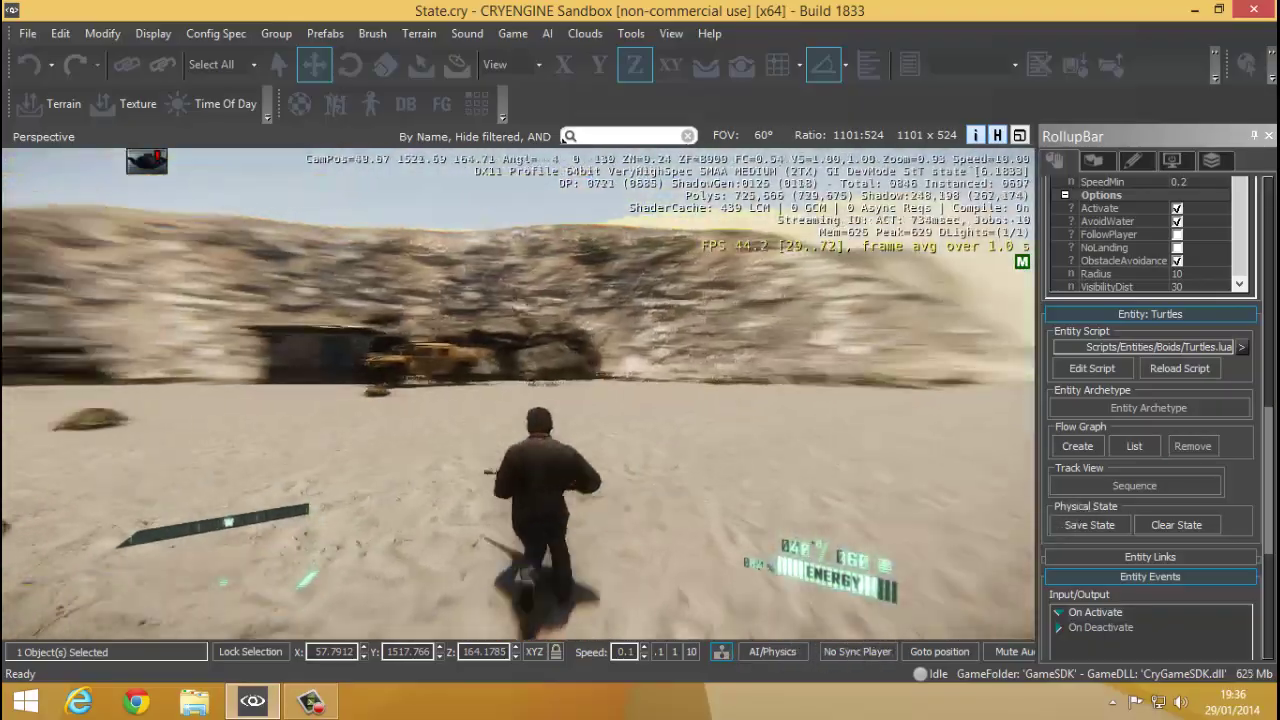
key(w)
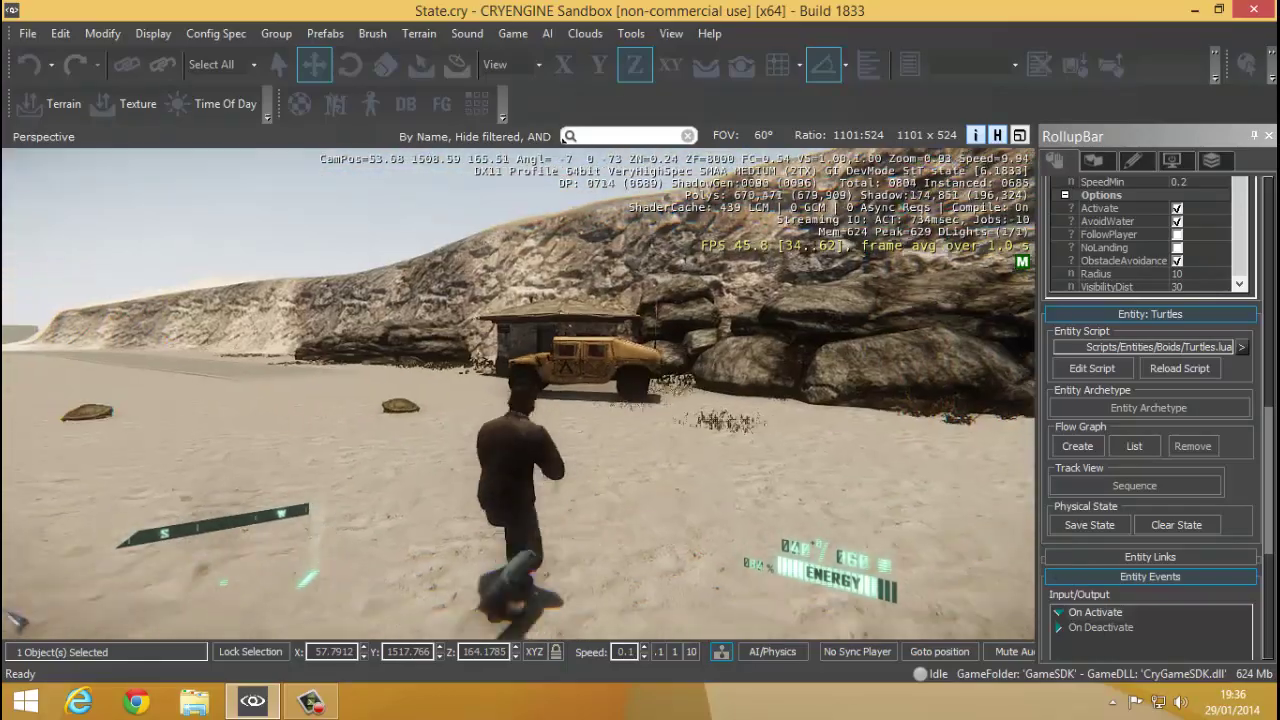
key(w)
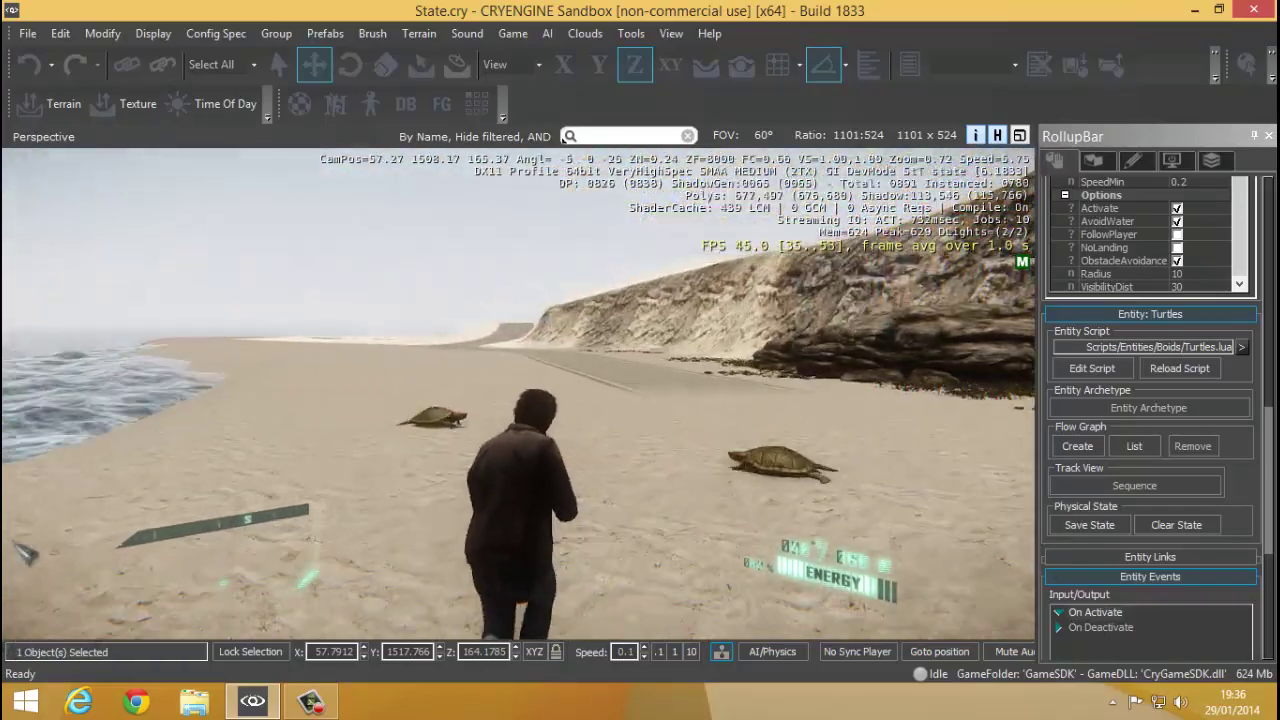
key(a)
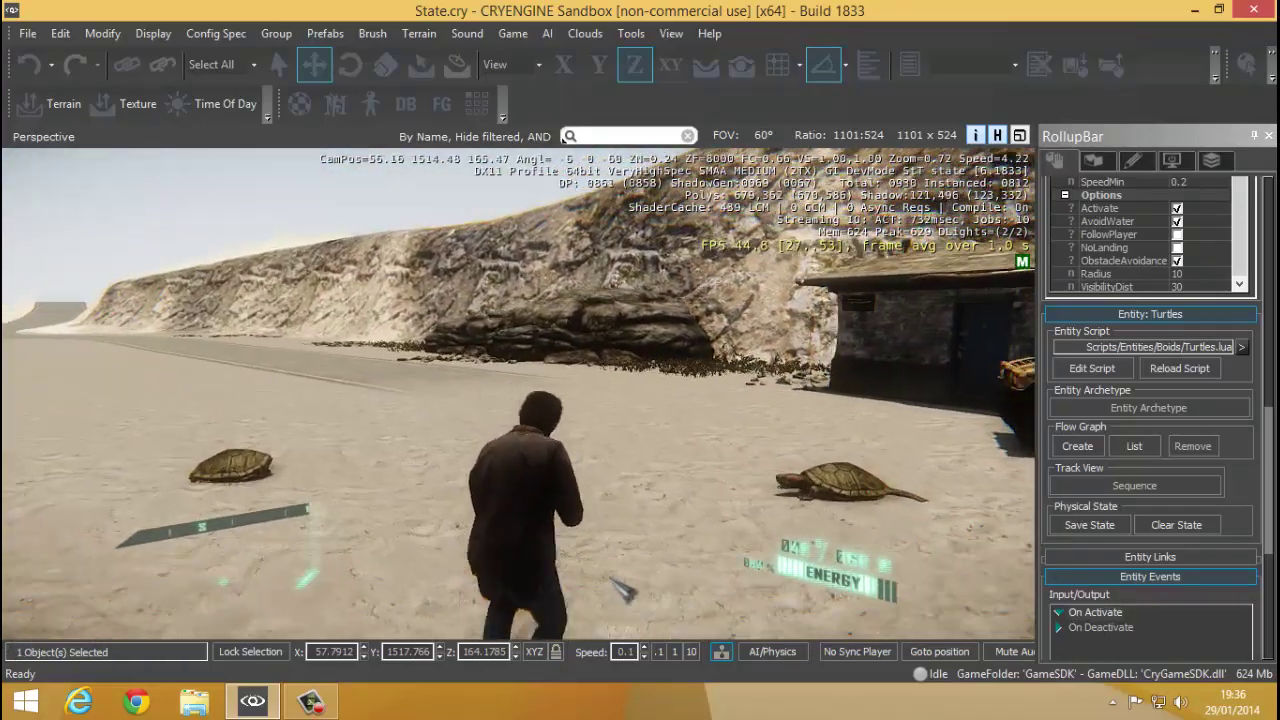
key(w)
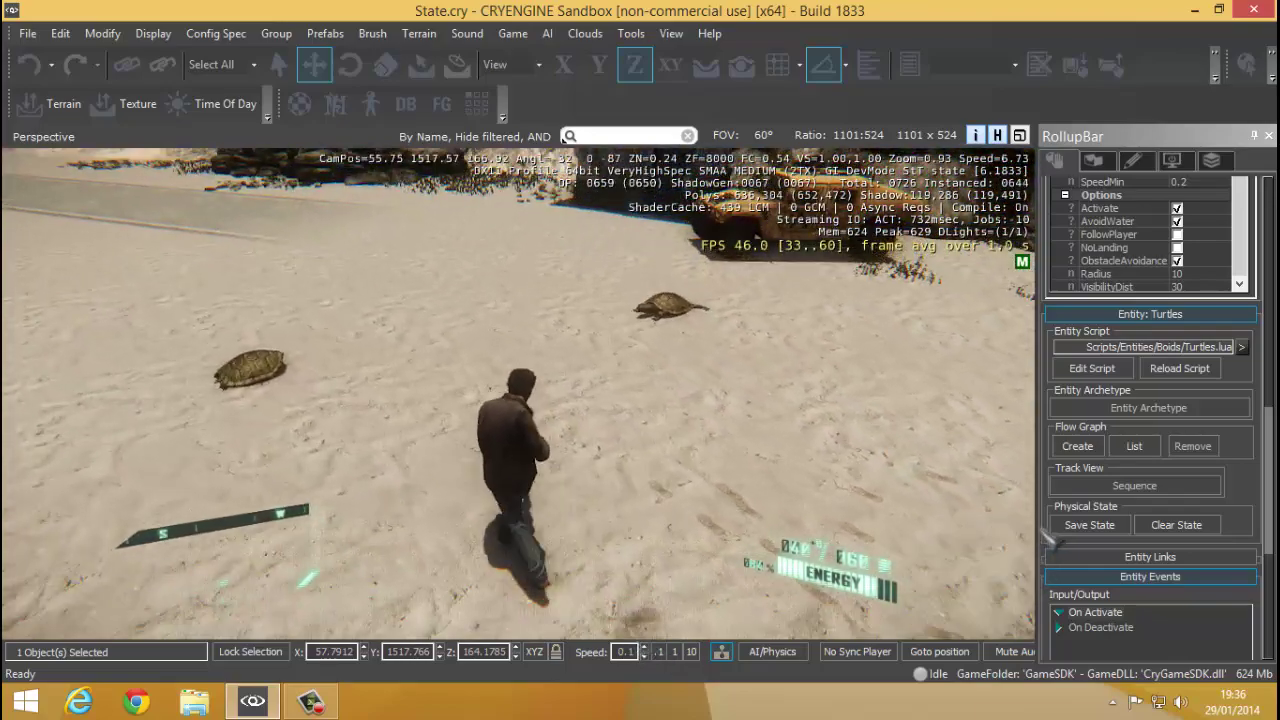
key(w)
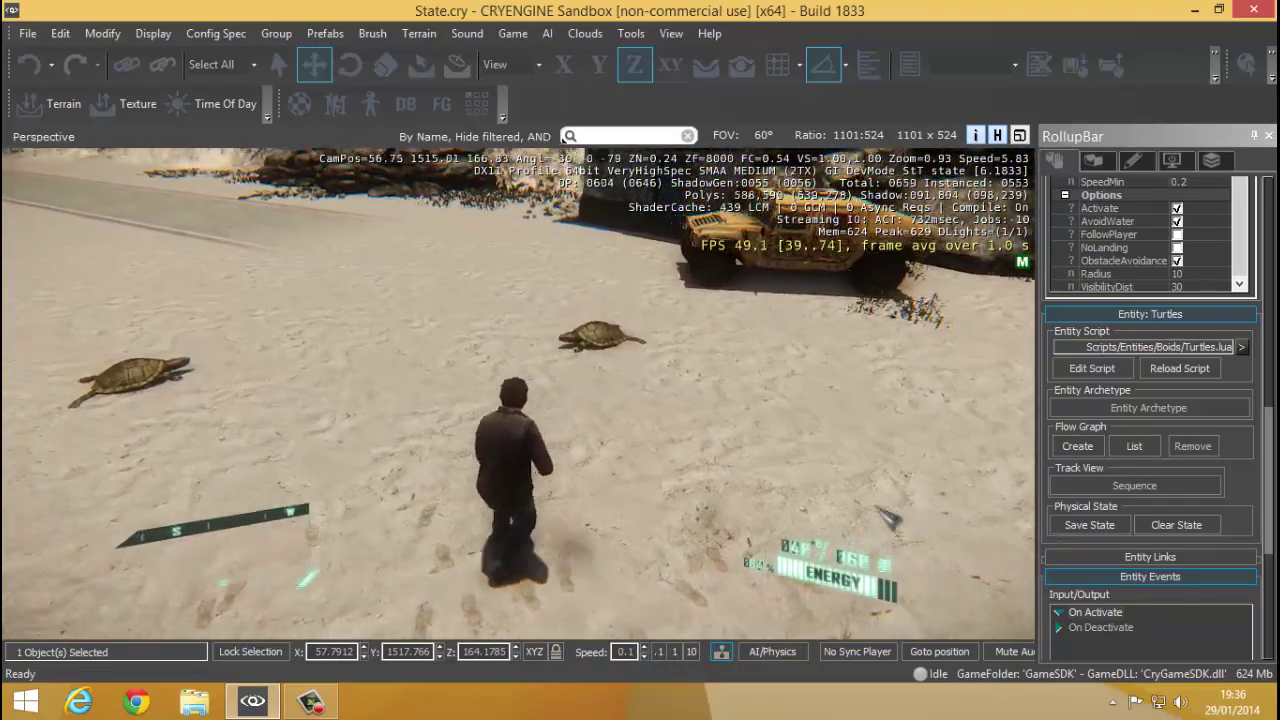
key(w)
key(w)
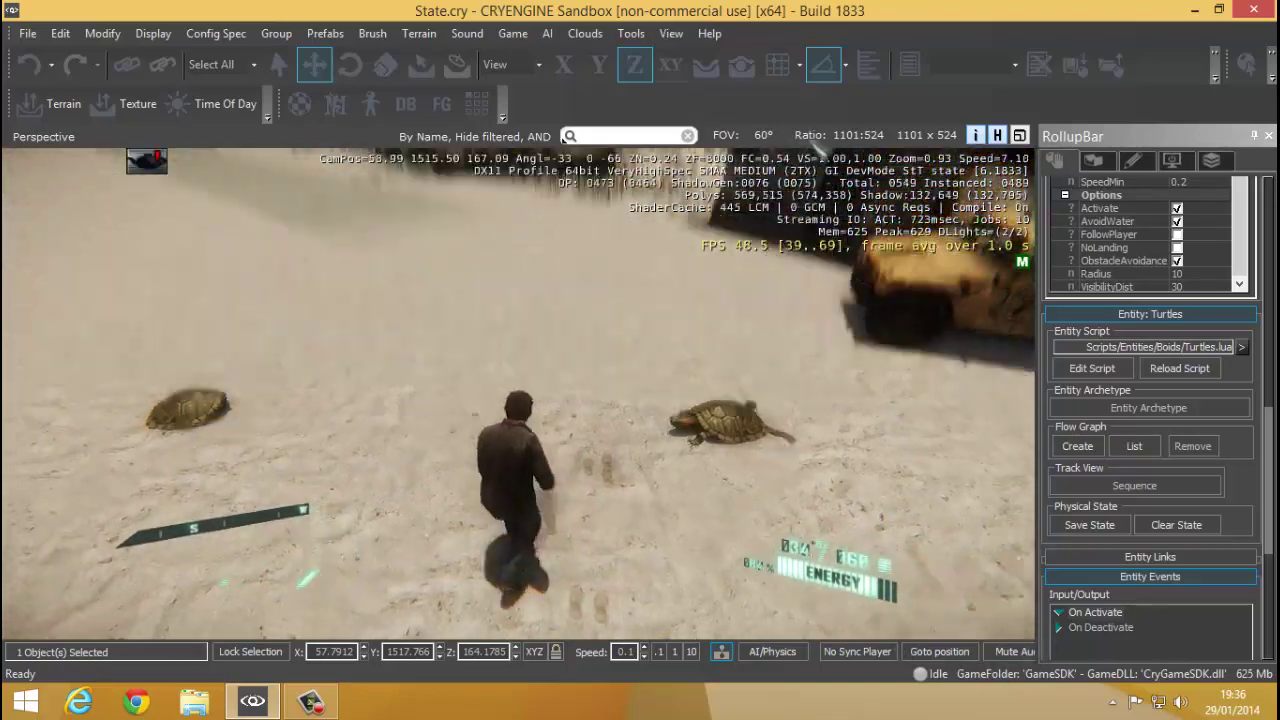
Step: Switch to the first-person view, fire the rifle near the turtles to test their reaction, and leave game mode
key(F1)
click(518, 395)
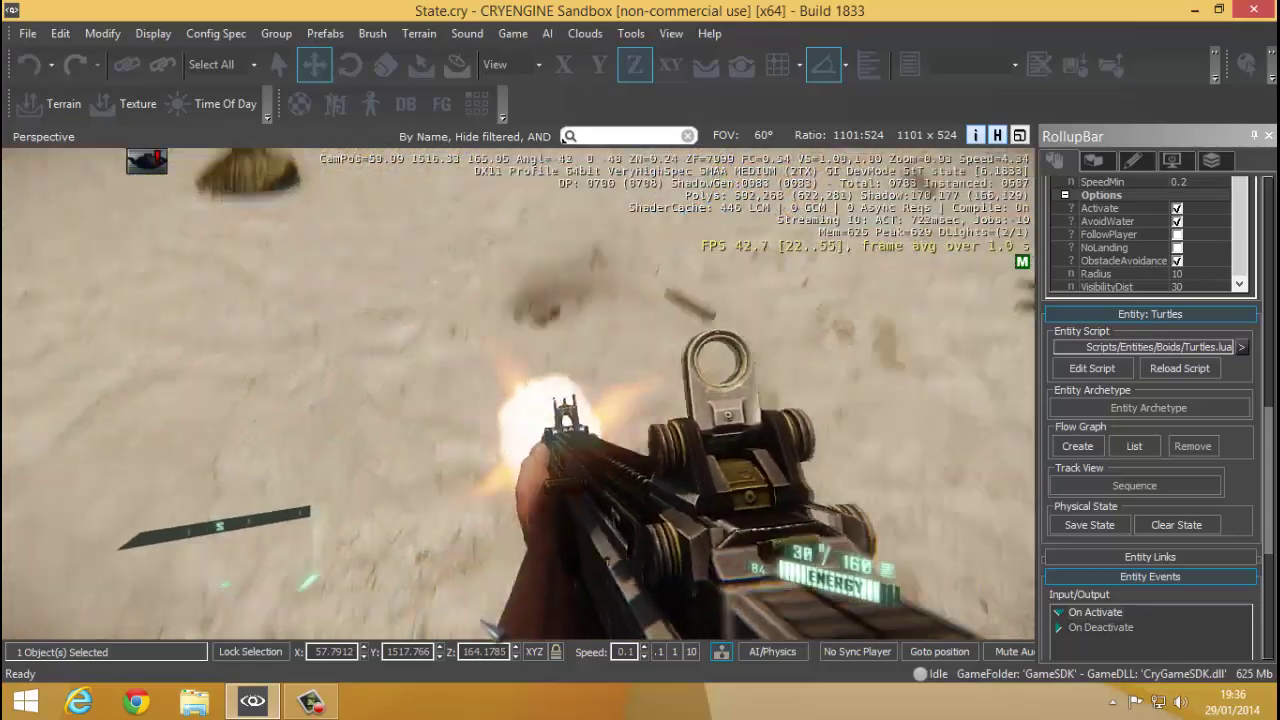
key(s)
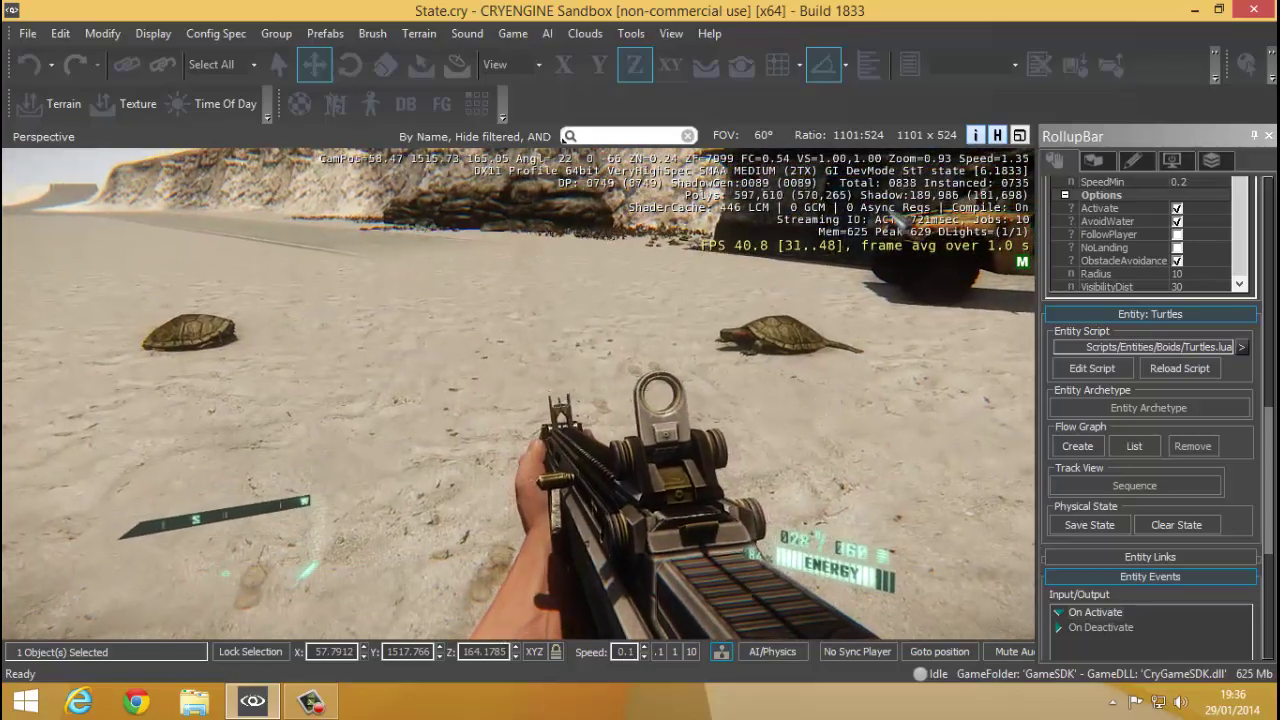
key(w)
right_click(518, 395)
click(518, 395)
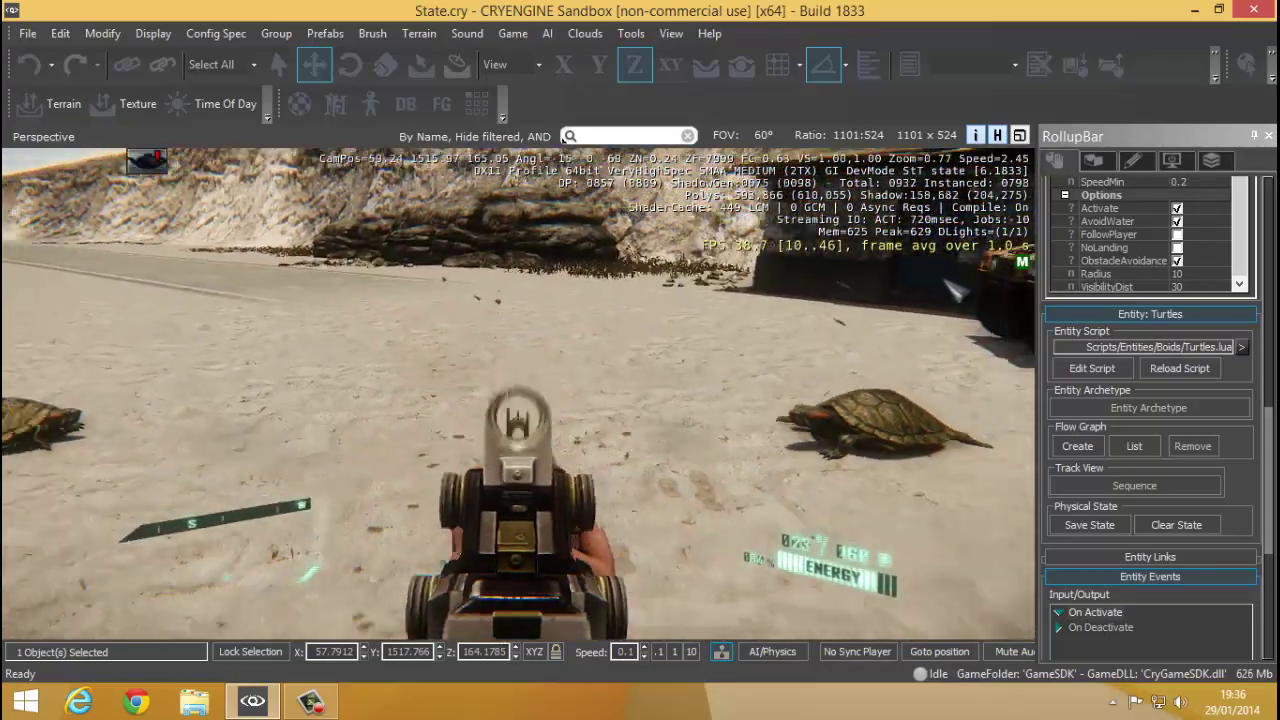
right_click(518, 395)
key(w)
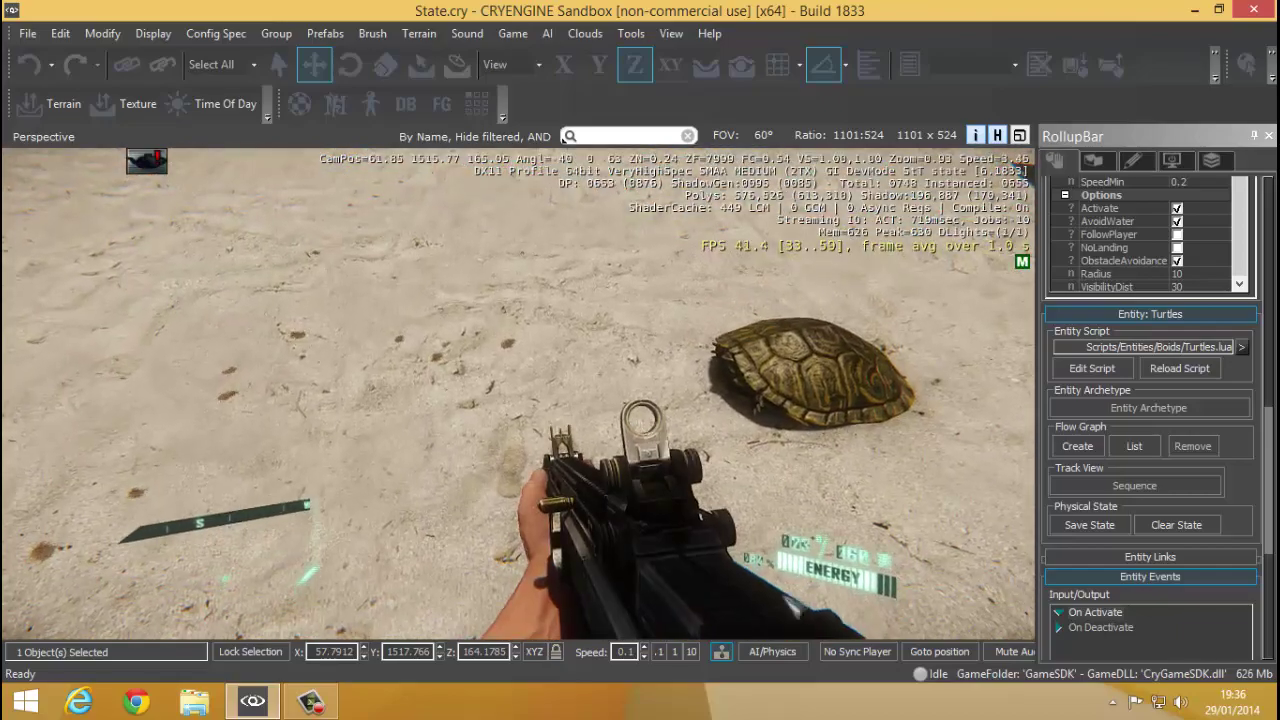
key(s)
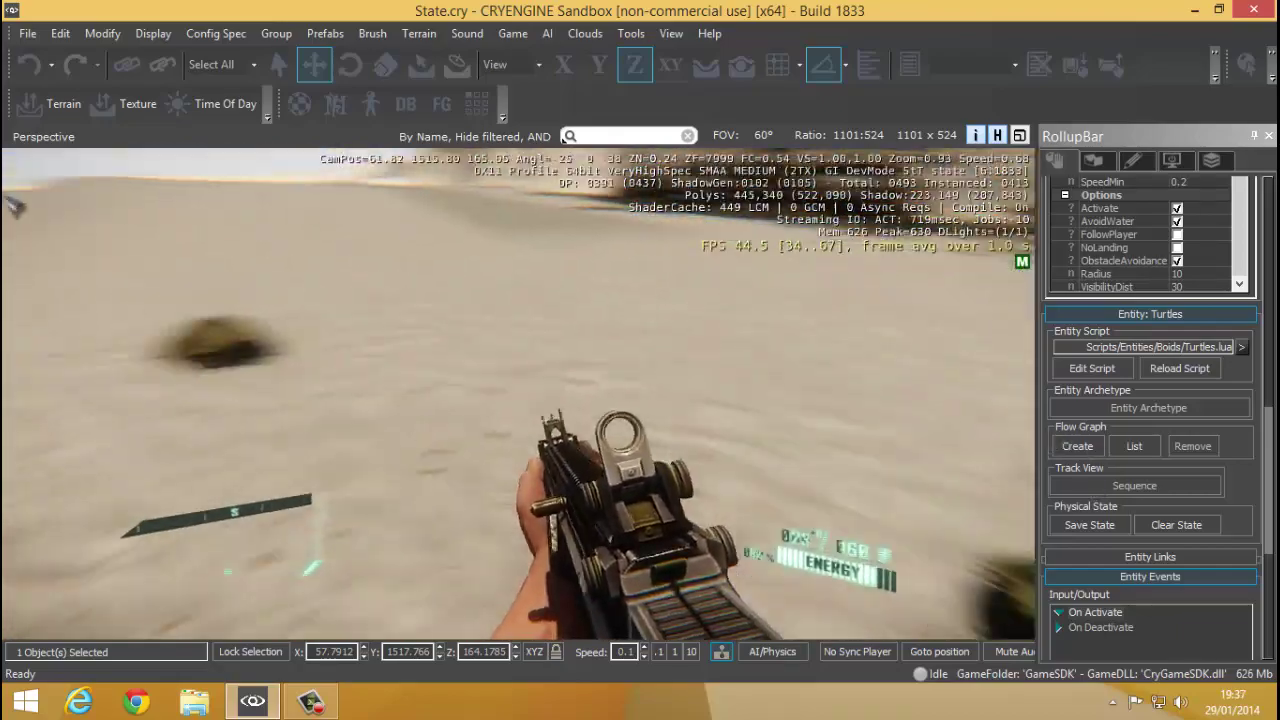
key(a)
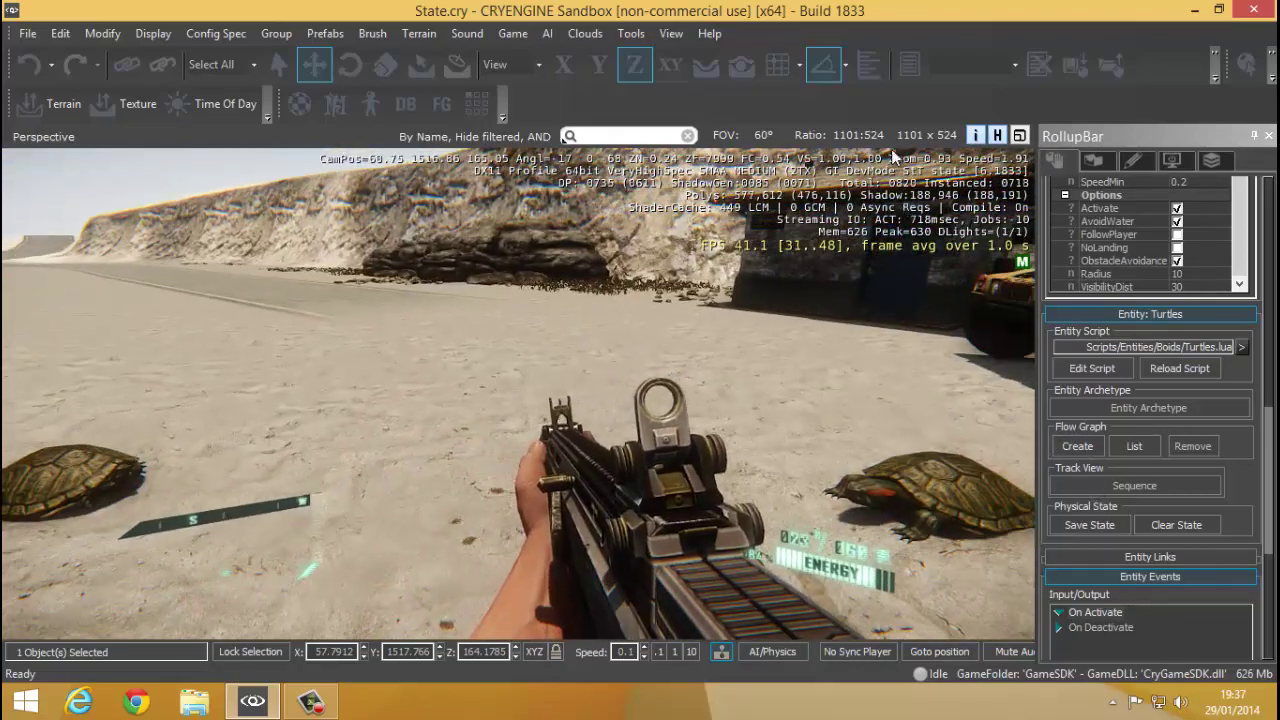
key(Escape)
Step: Place a BaldEagle boid entity on the sand beside the Turtles entity, at about X 58.2, Y 1514.1
right_drag(724, 450, 540, 438)
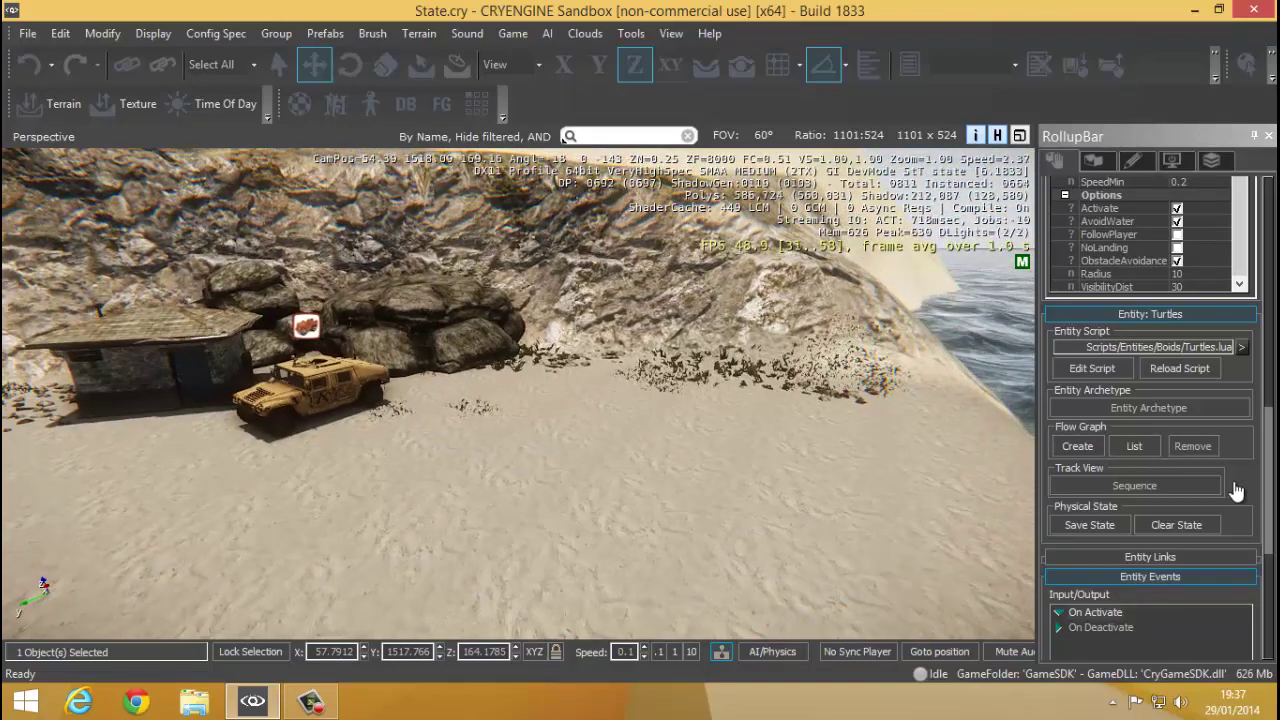
drag(1268, 488, 1270, 248)
right_drag(660, 352, 560, 372)
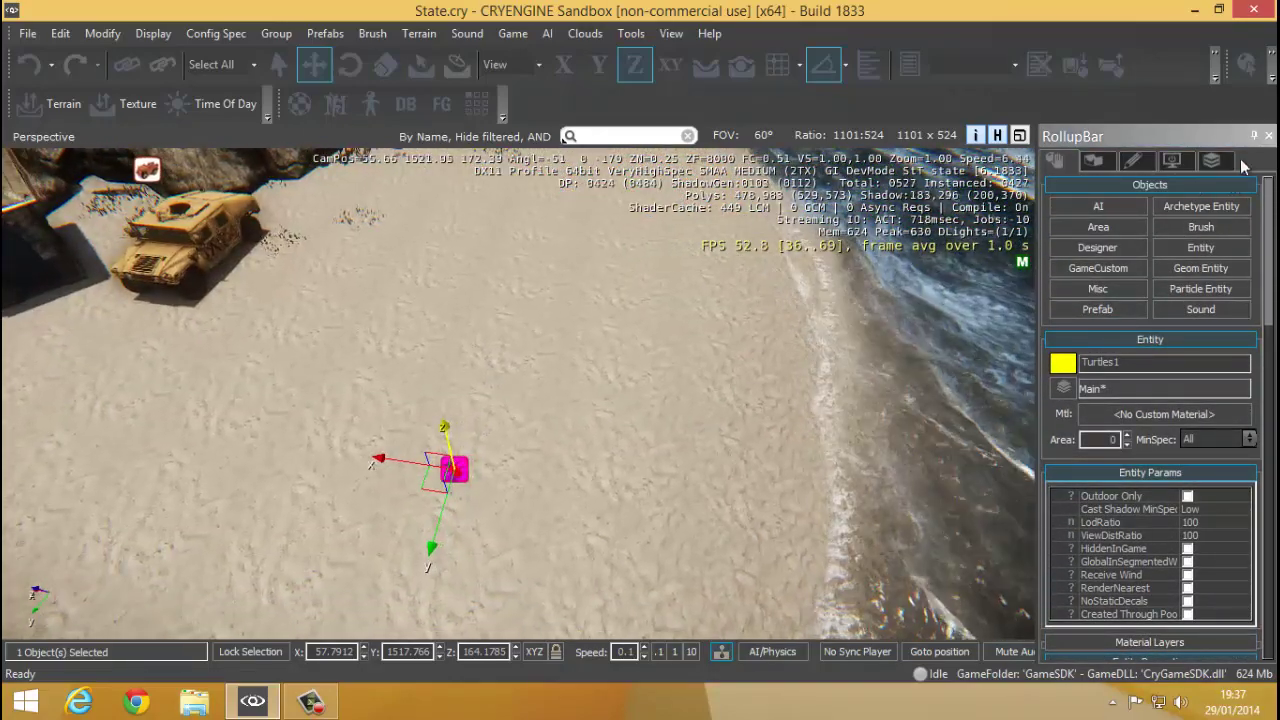
click(1200, 247)
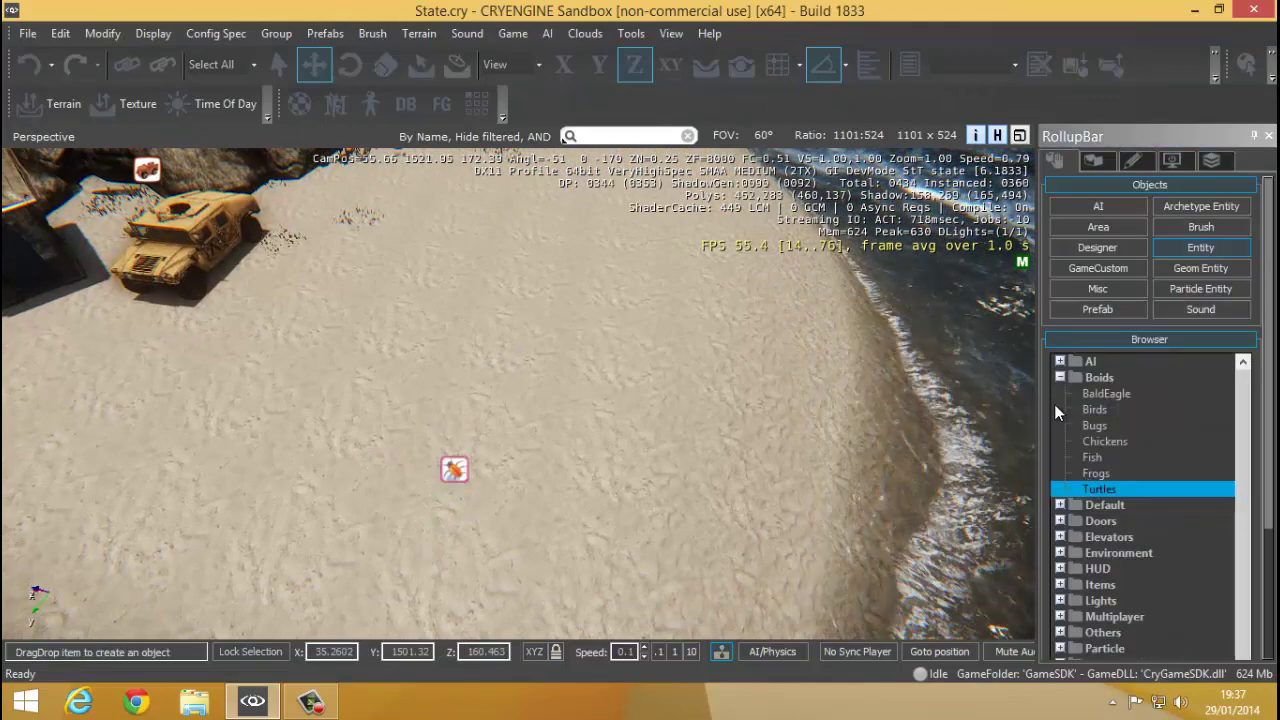
click(1105, 410)
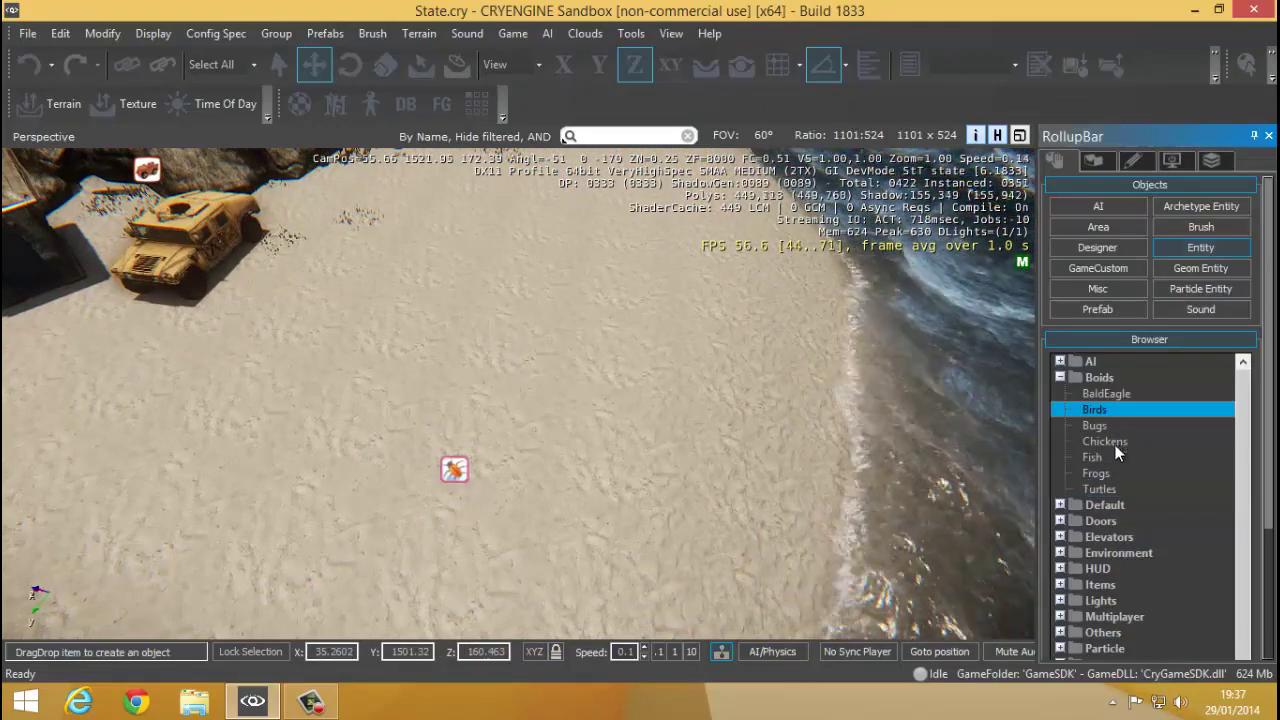
click(1106, 393)
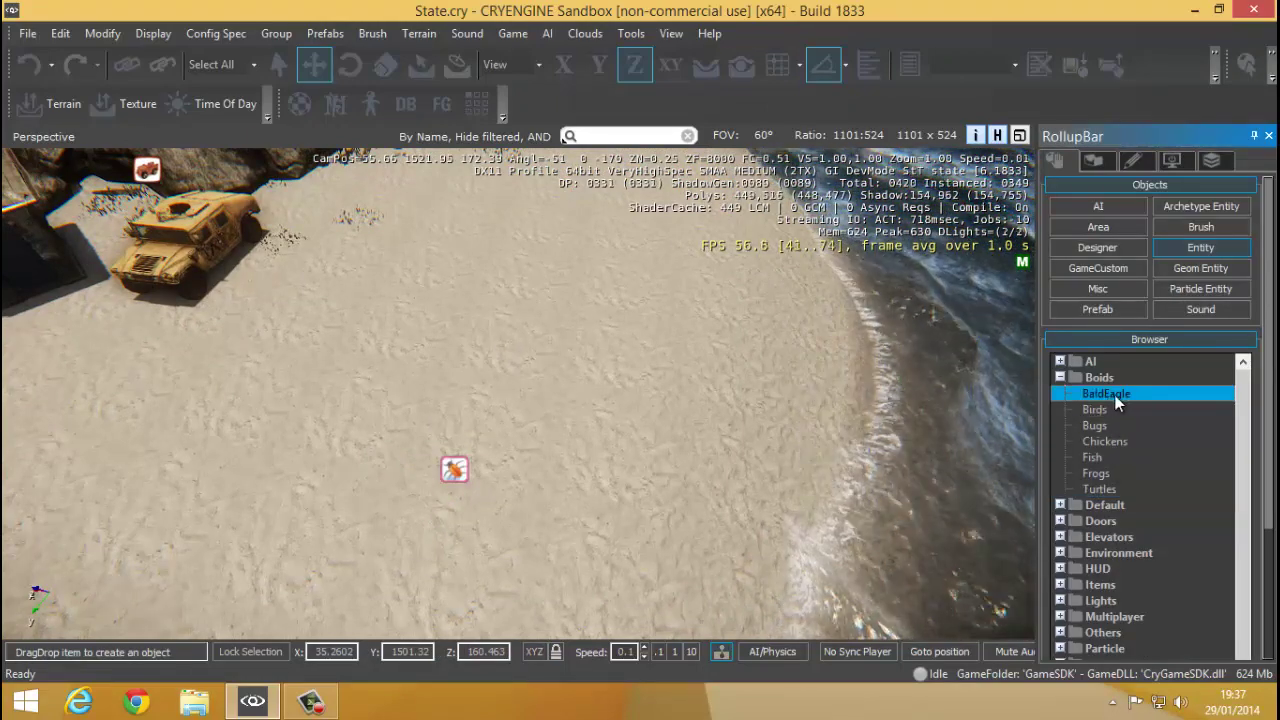
drag(755, 420, 484, 392)
click(481, 378)
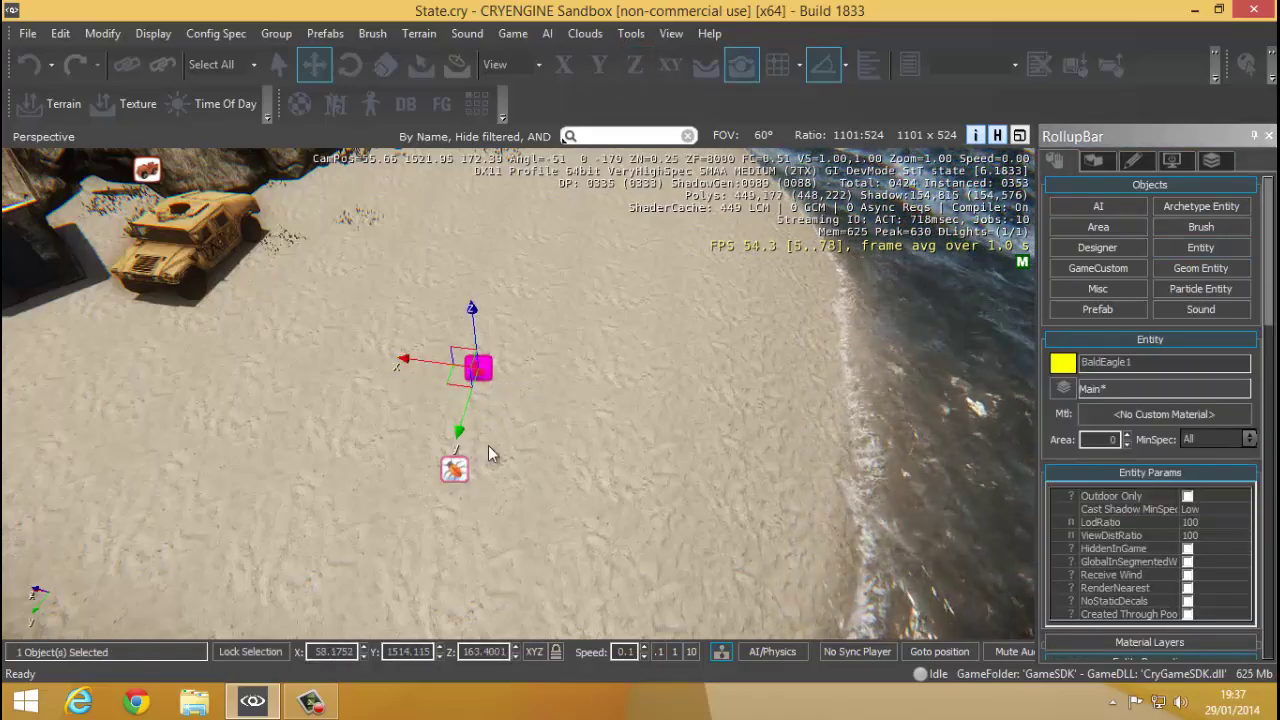
Step: Look for the eagles in the sky above the cliffs and return to the BaldEagle entity
key(s)
right_drag(490, 445, 429, 480)
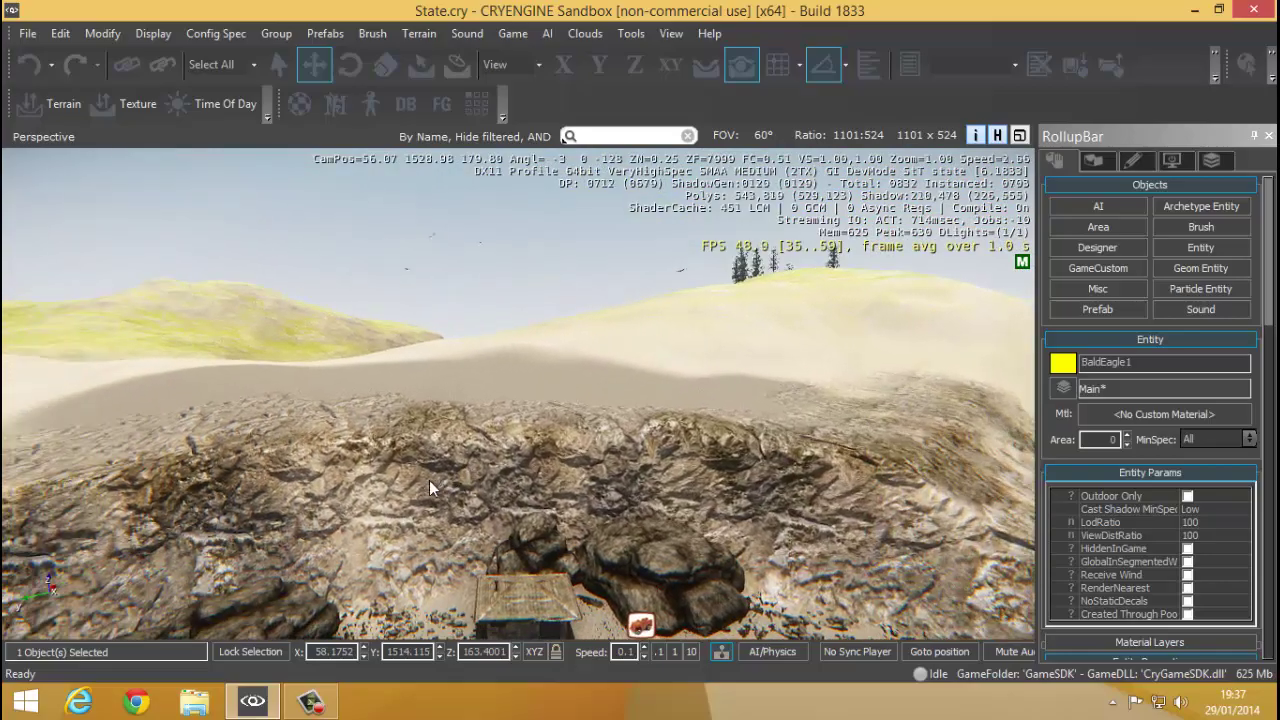
right_drag(416, 348, 420, 352)
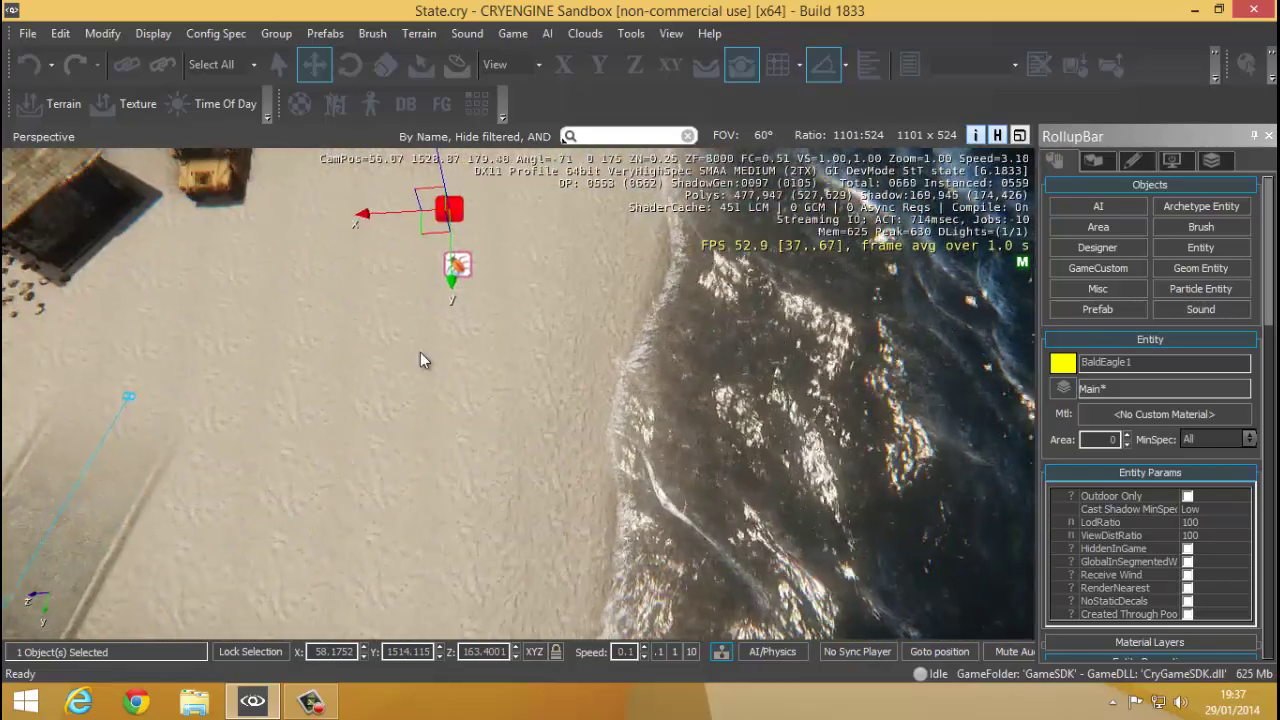
key(shift+w)
right_drag(410, 218, 873, 492)
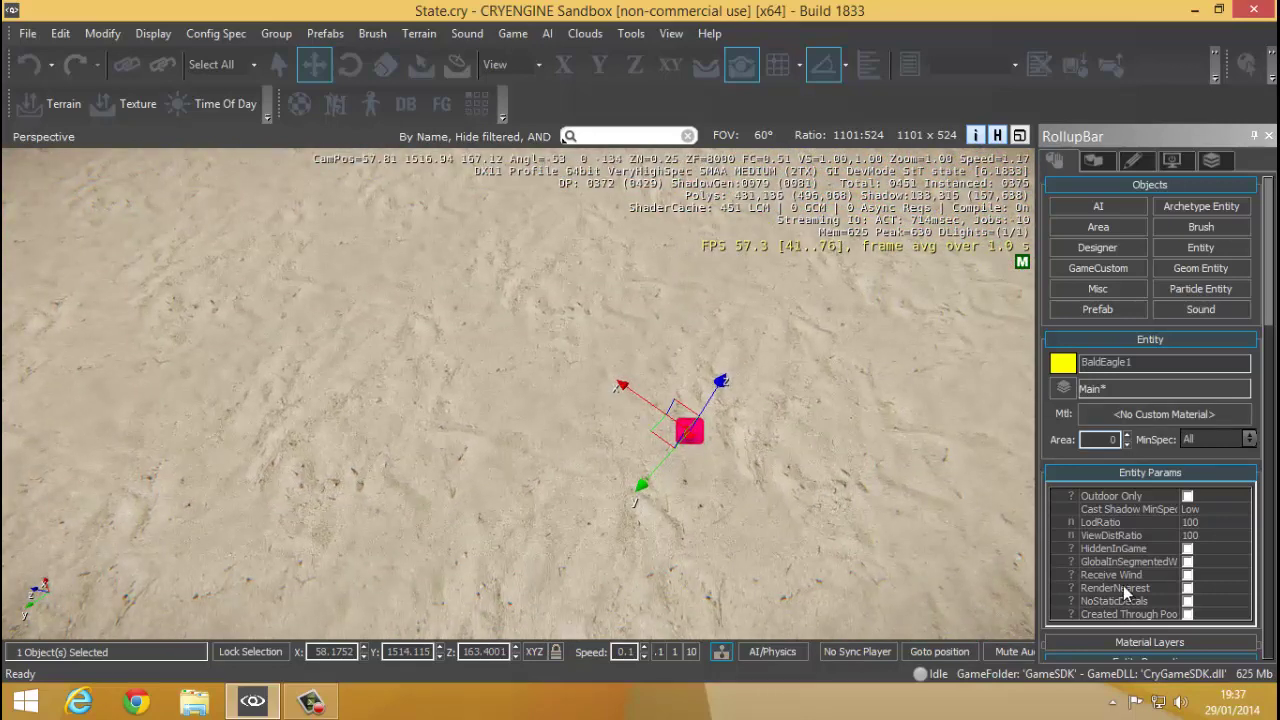
Step: Place a Bugs boid entity near the BaldEagle entity, at about X 61.2, Y 1515.5, and inspect the surrounding sand
click(1199, 250)
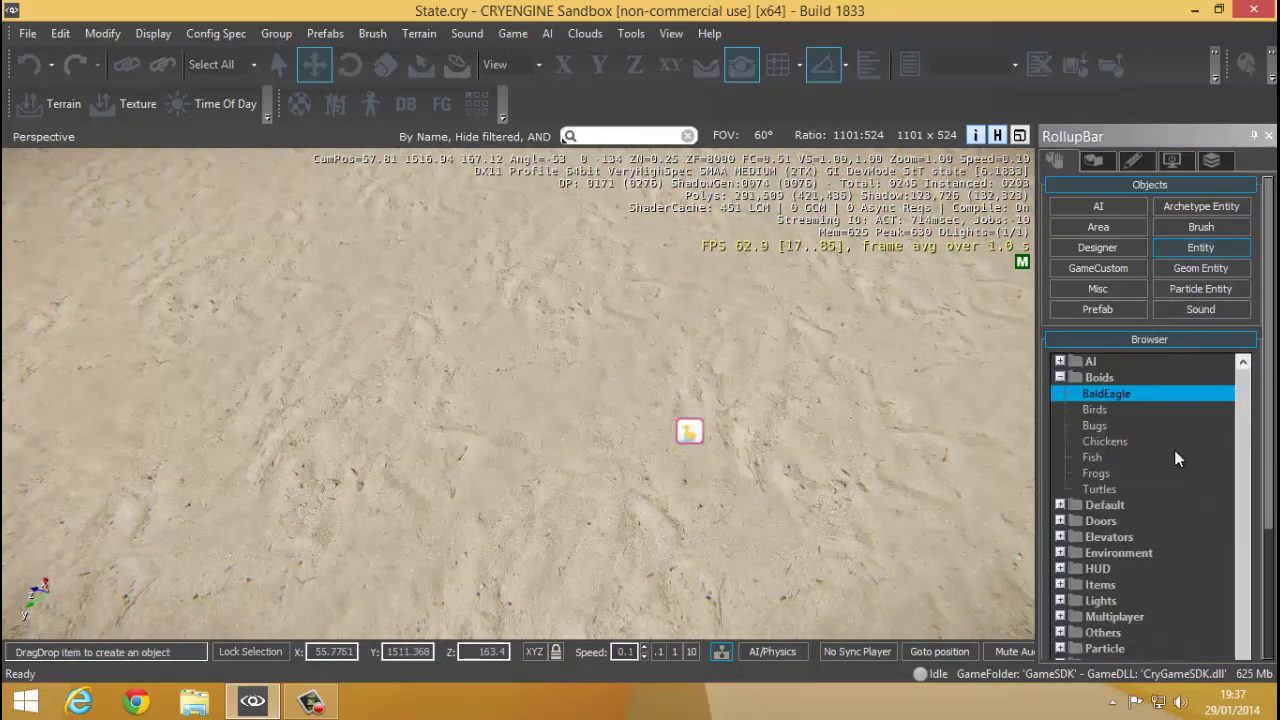
click(1100, 427)
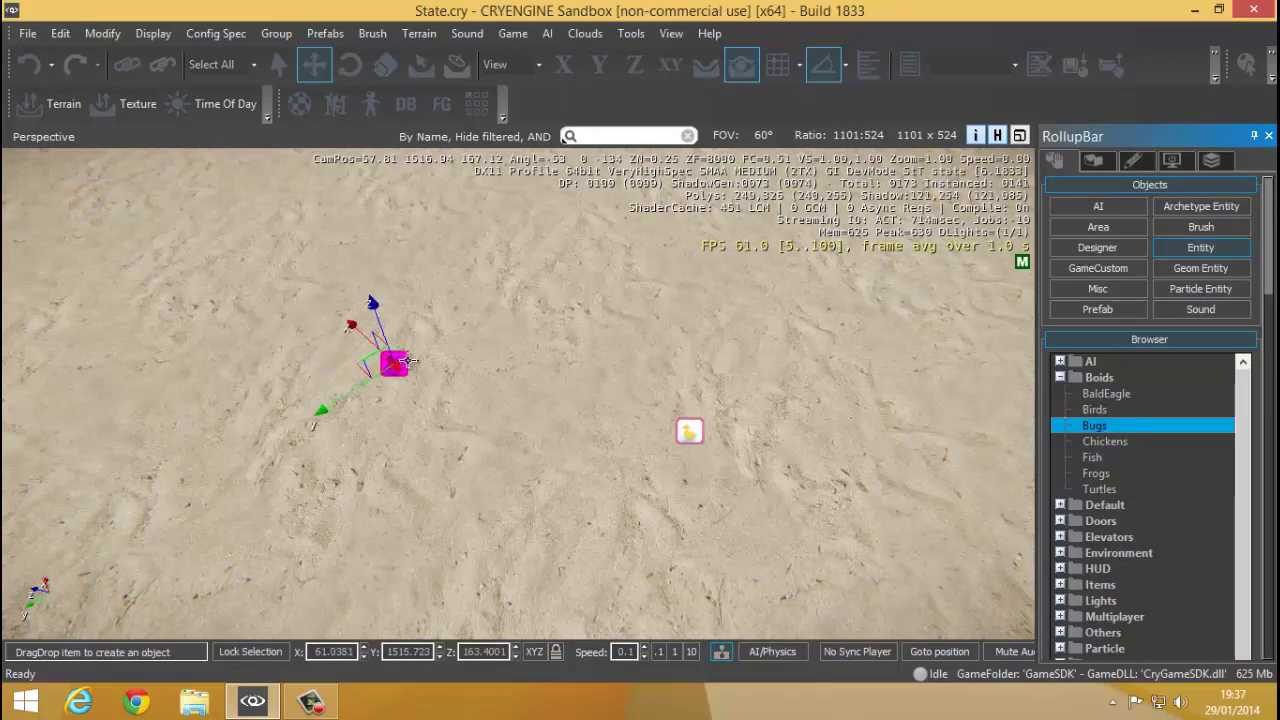
click(411, 340)
key(w)
right_drag(374, 407, 418, 393)
key(w)
key(s)
key(s)
key(s)
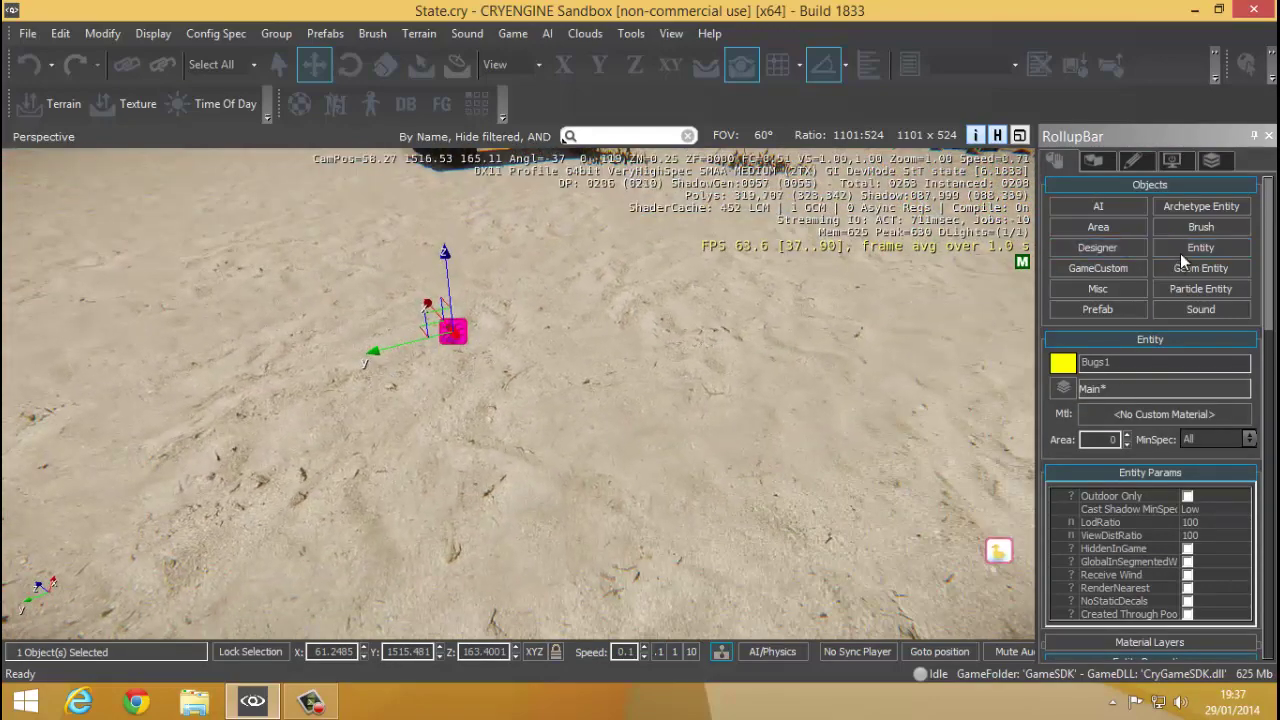
Step: Place a Frogs boid entity between the Bugs and BaldEagle entities, at about X 59.9, Y 1515.3, and view its frogs
click(1181, 251)
drag(1109, 476, 568, 422)
key(s)
right_drag(569, 424, 574, 424)
key(s)
mouse_move(566, 548)
right_down()
mouse_move(551, 551)
mouse_move(585, 550)
right_up()
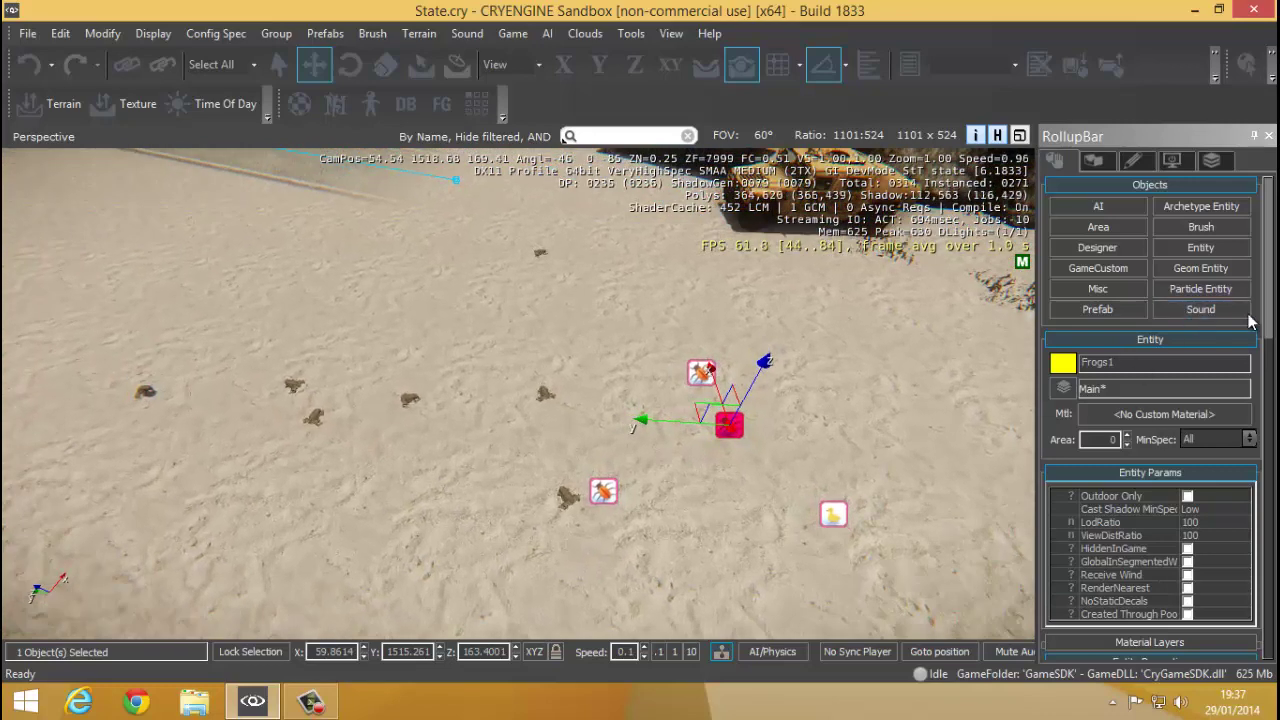
Step: Set the Frogs entity's boid Count to 100 and view the flock up close
scroll(1196, 342, down, 10)
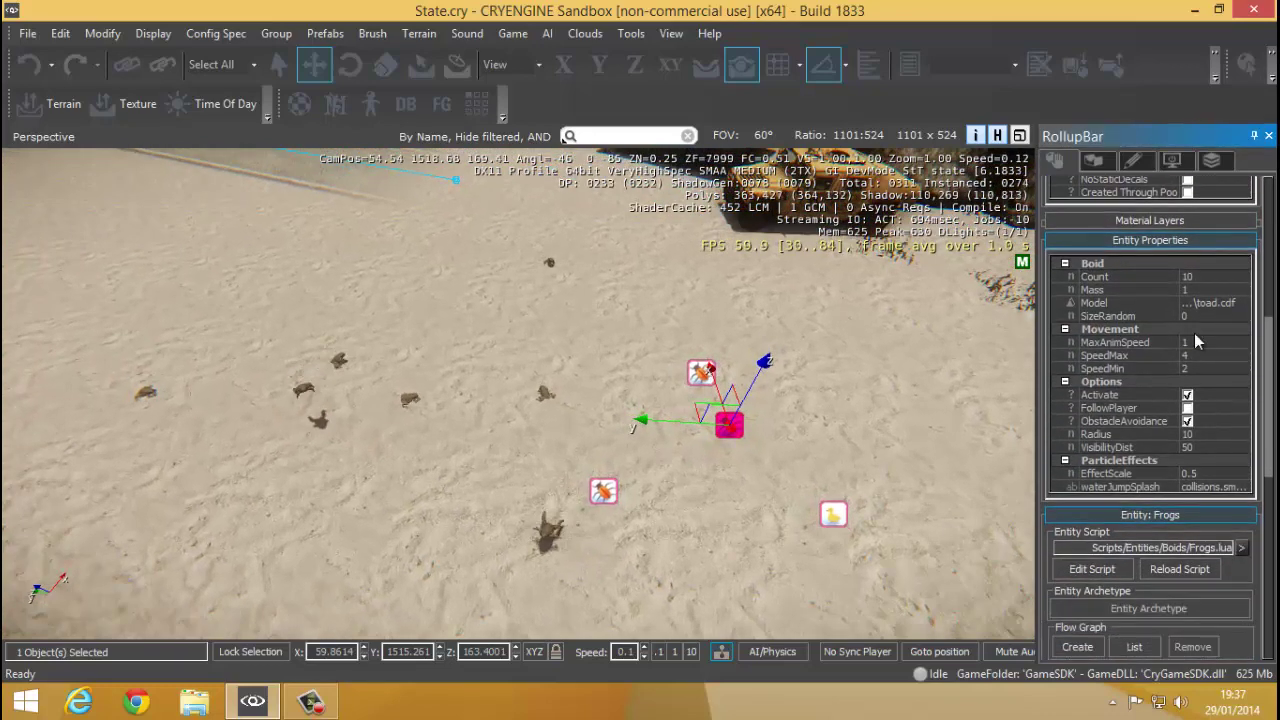
right_drag(414, 442, 414, 445)
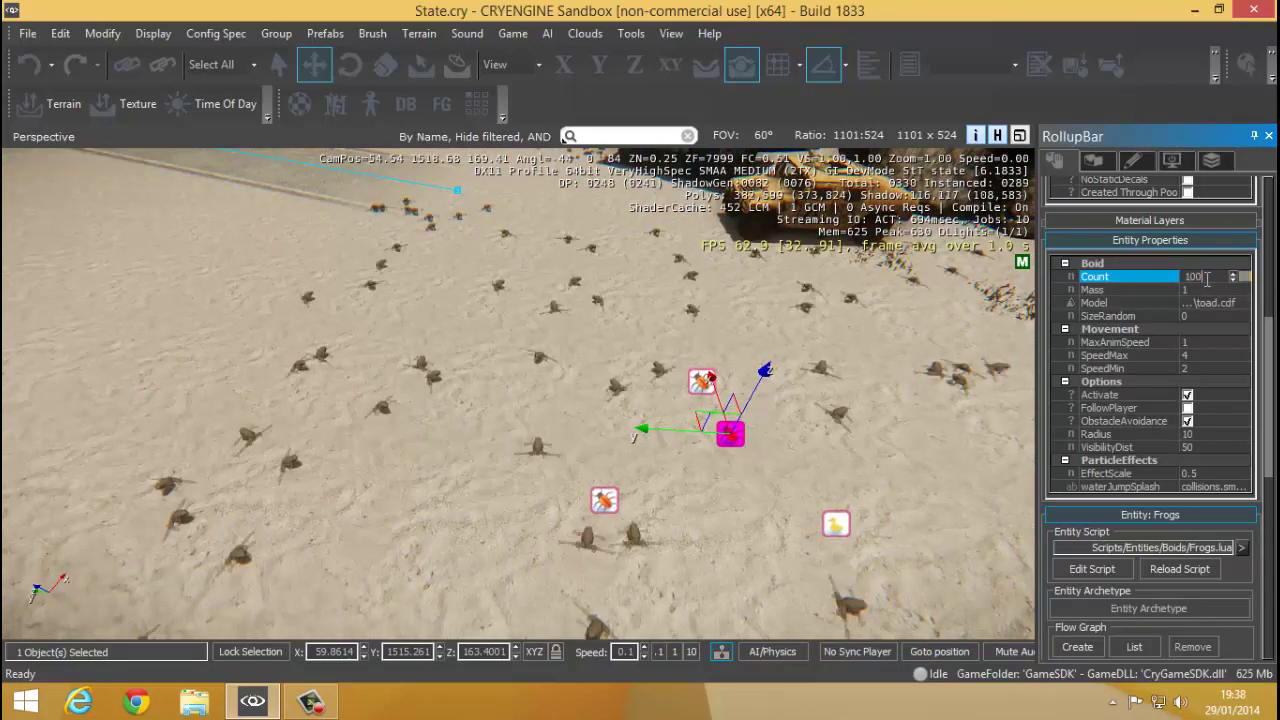
right_drag(454, 406, 470, 442)
key(w)
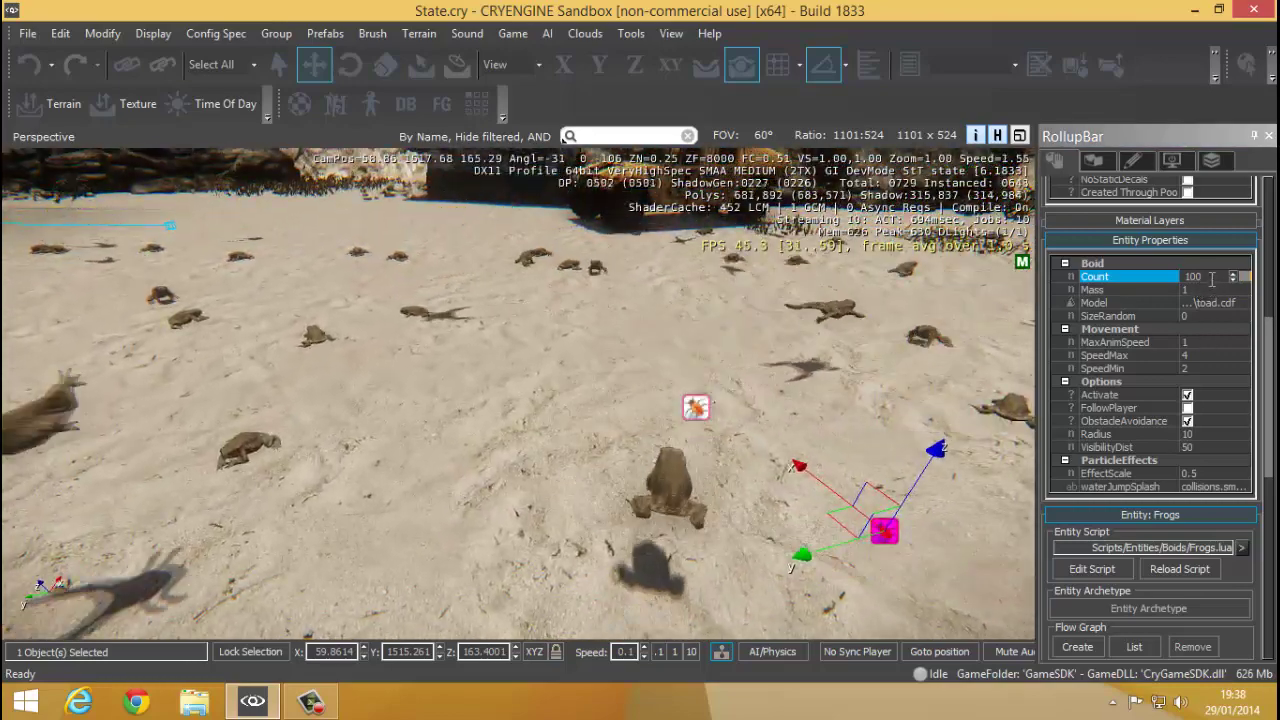
Step: Try to raise the Frogs entity's boid Count to 1000 and check the flock from farther away
drag(1211, 277, 1090, 277)
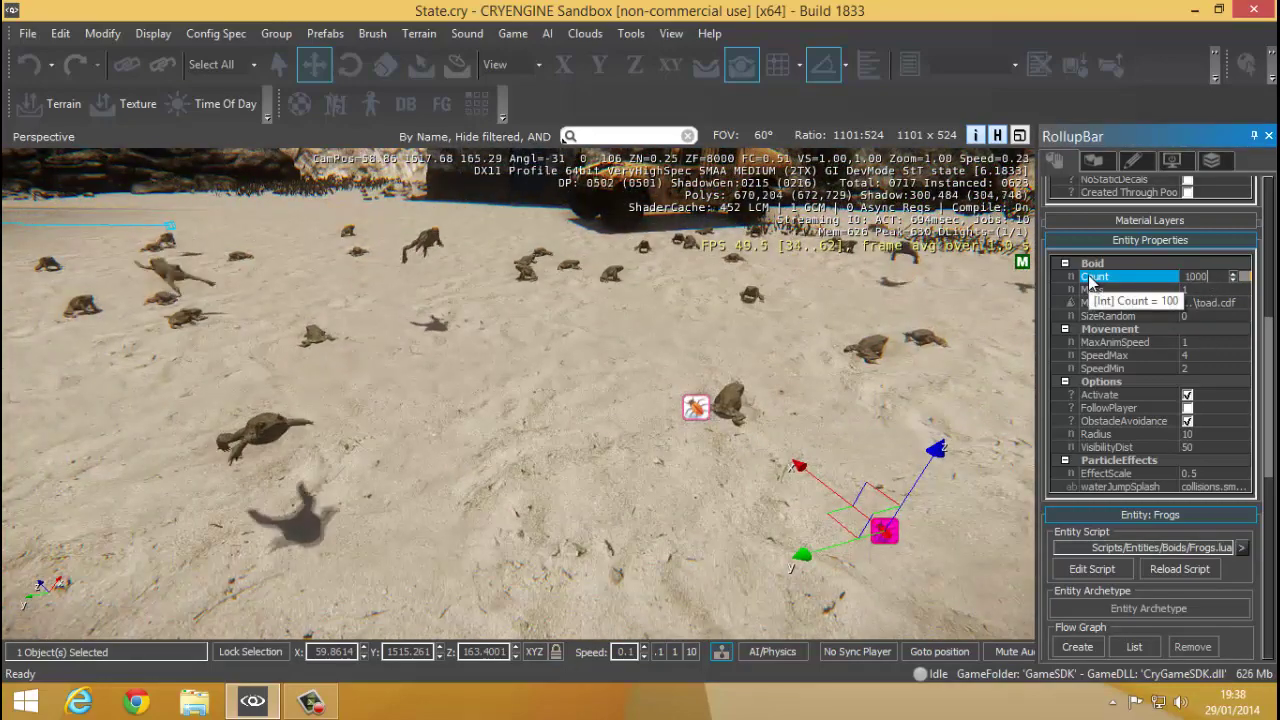
key(s)
right_drag(699, 376, 766, 447)
key(w)
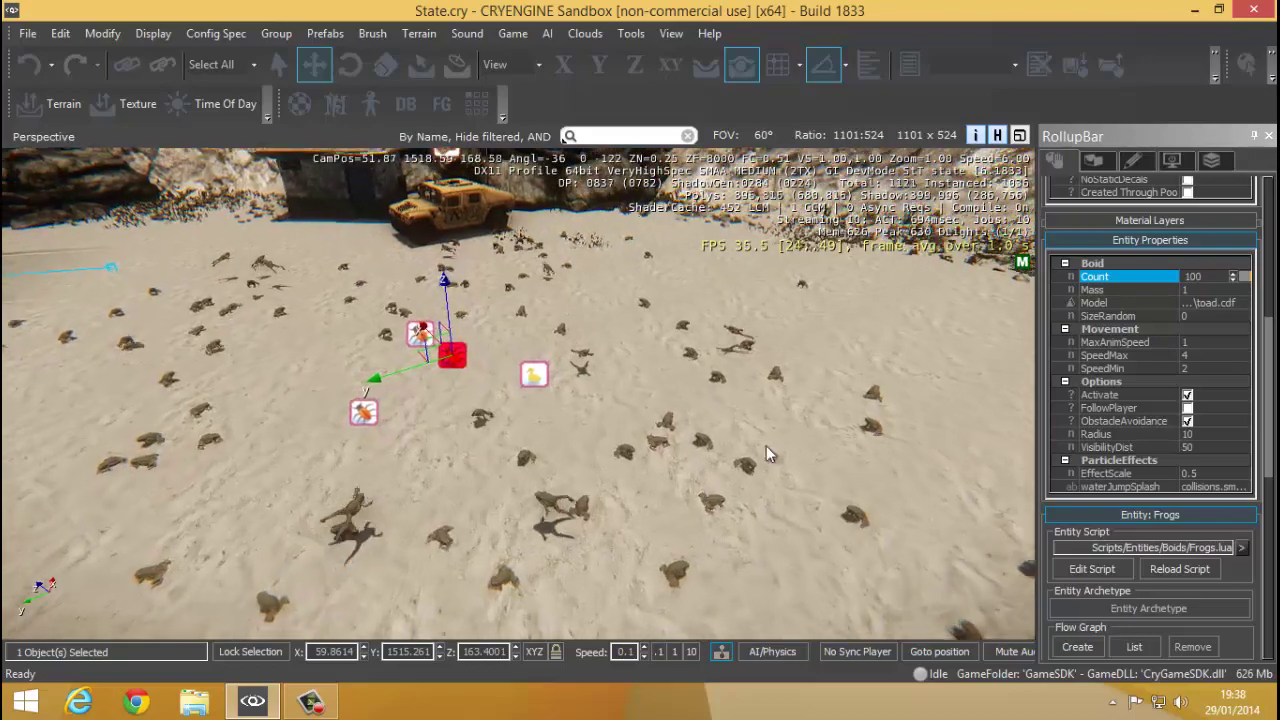
drag(983, 286, 956, 287)
text(200)
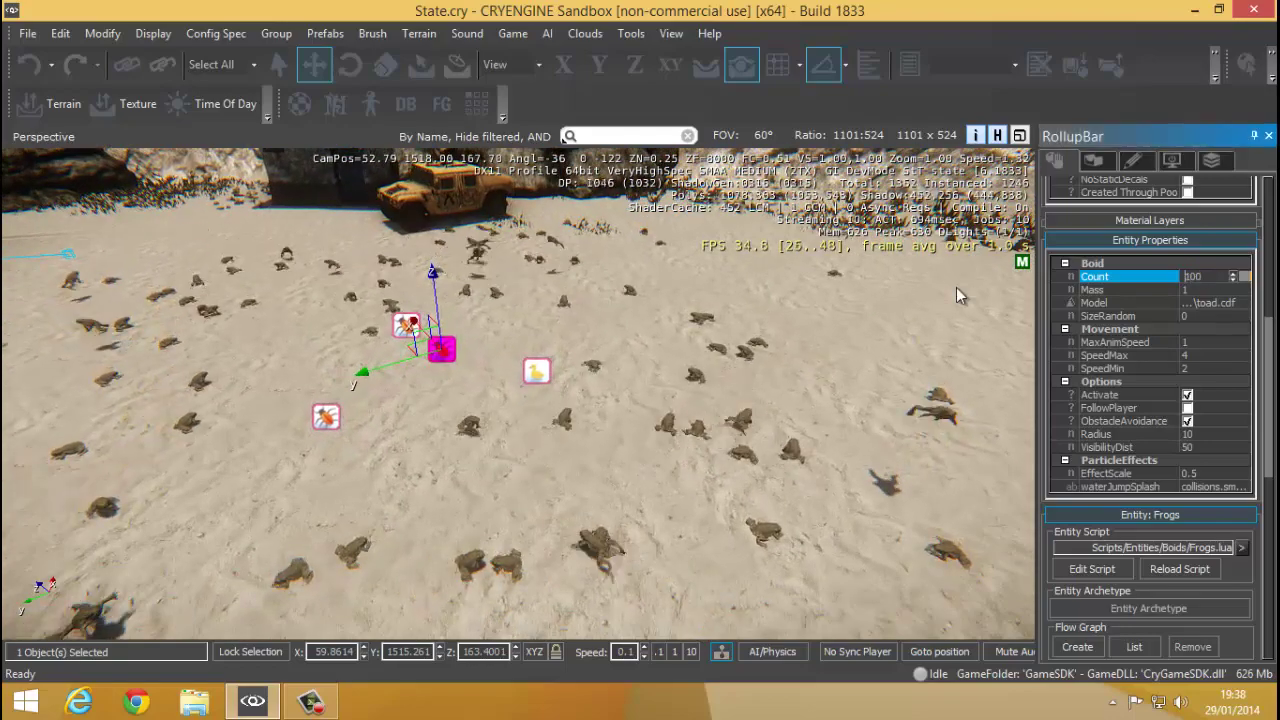
key(Return)
Step: Enter game mode among the frogs and fire the rifle at them
right_drag(451, 282, 402, 385)
key(w)
key(w)
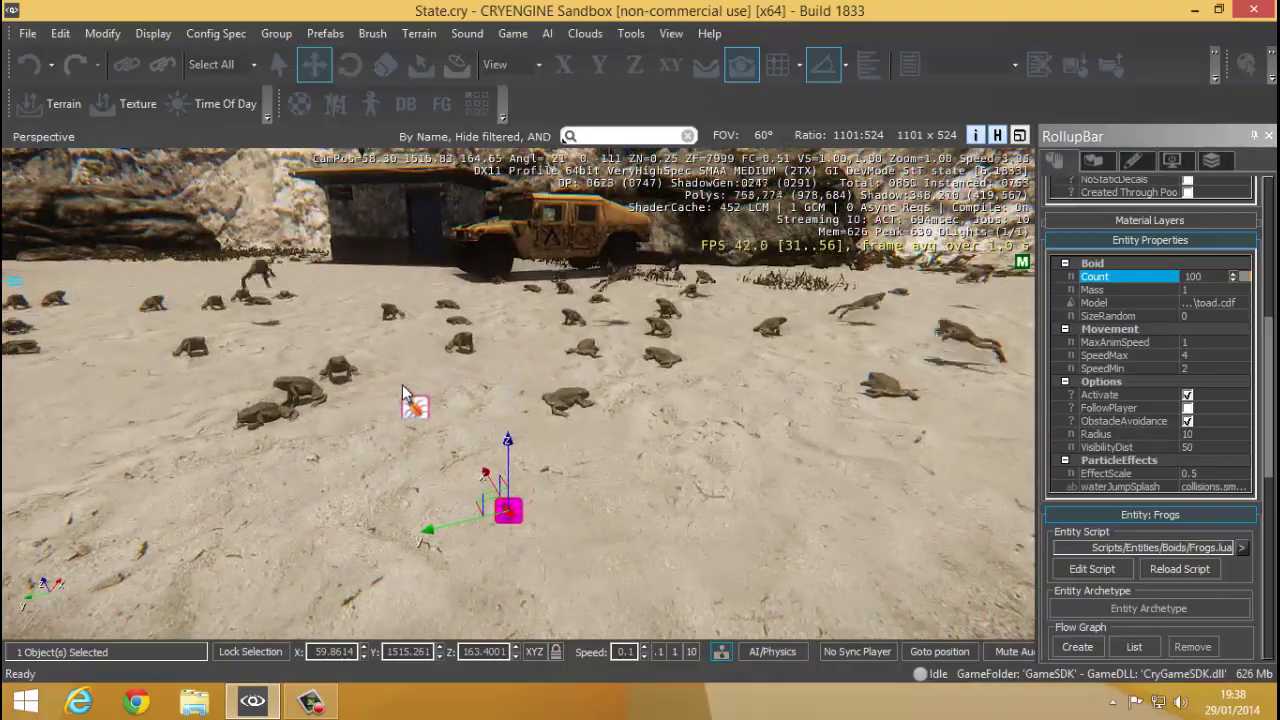
key(ctrl+g)
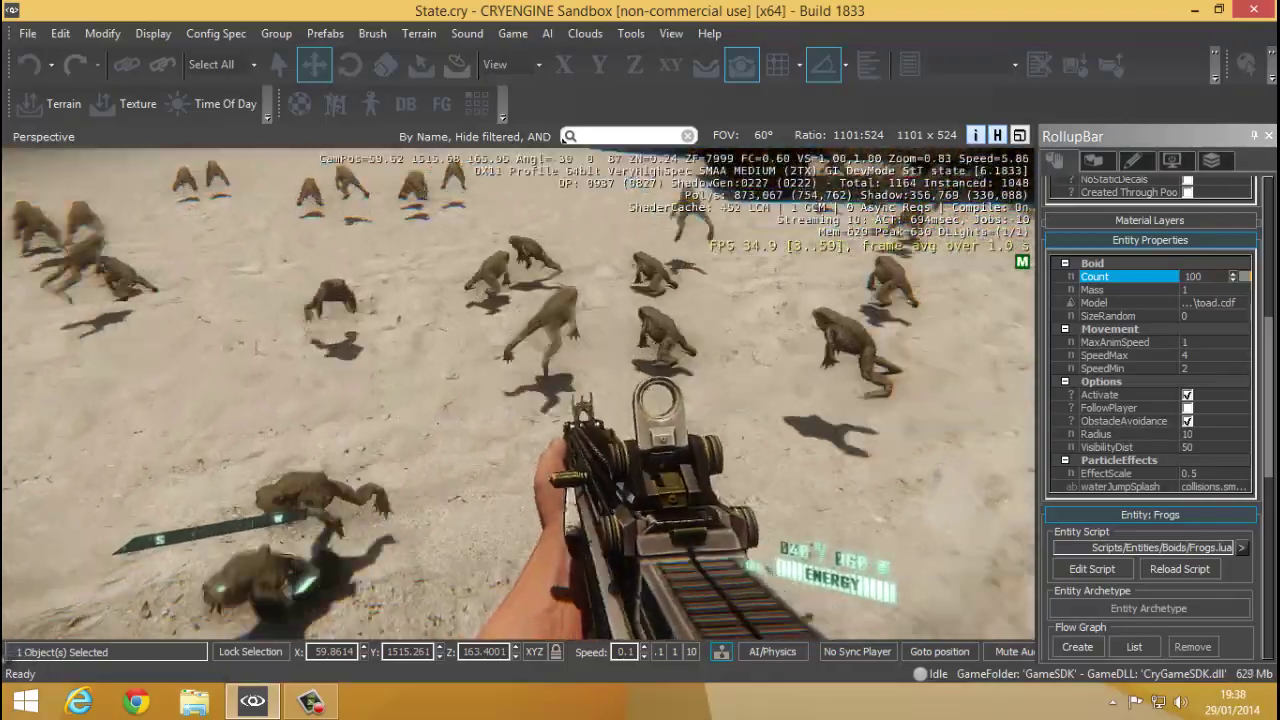
click(530, 390)
click(518, 394)
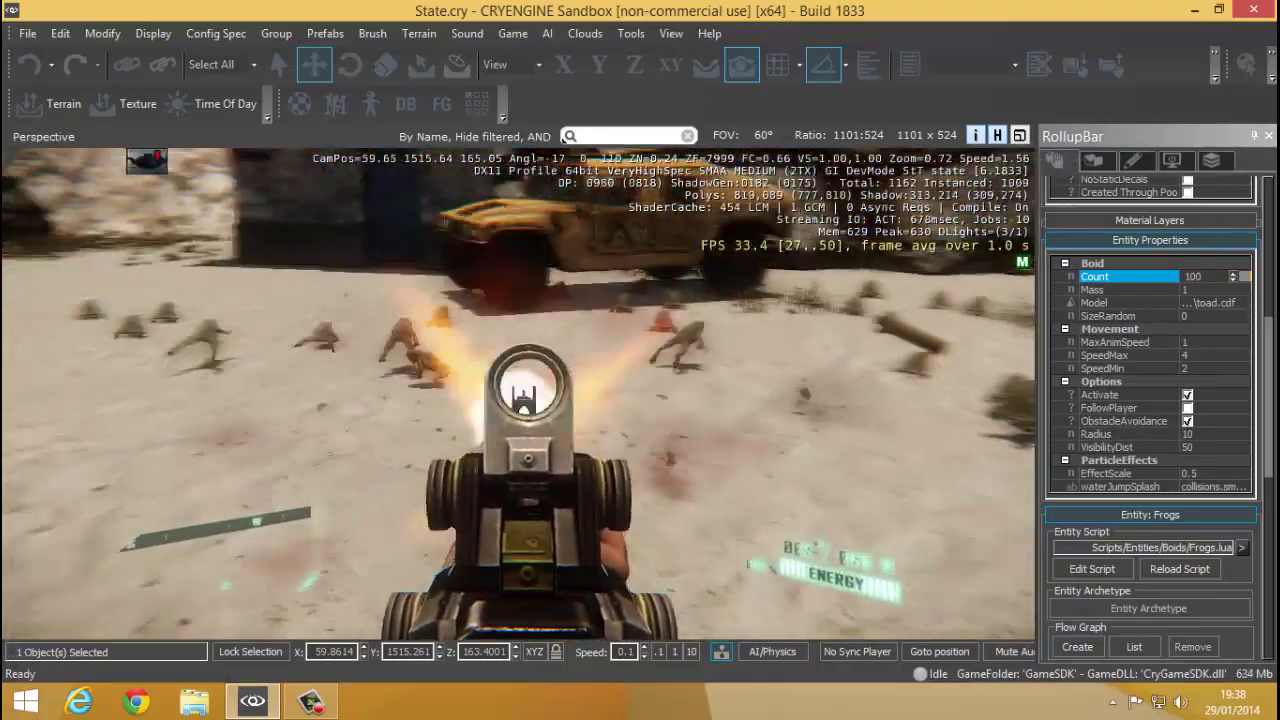
Step: Test the boids further in game mode by approaching the turtle and shooting at the frogs along the shoreline
click(518, 394)
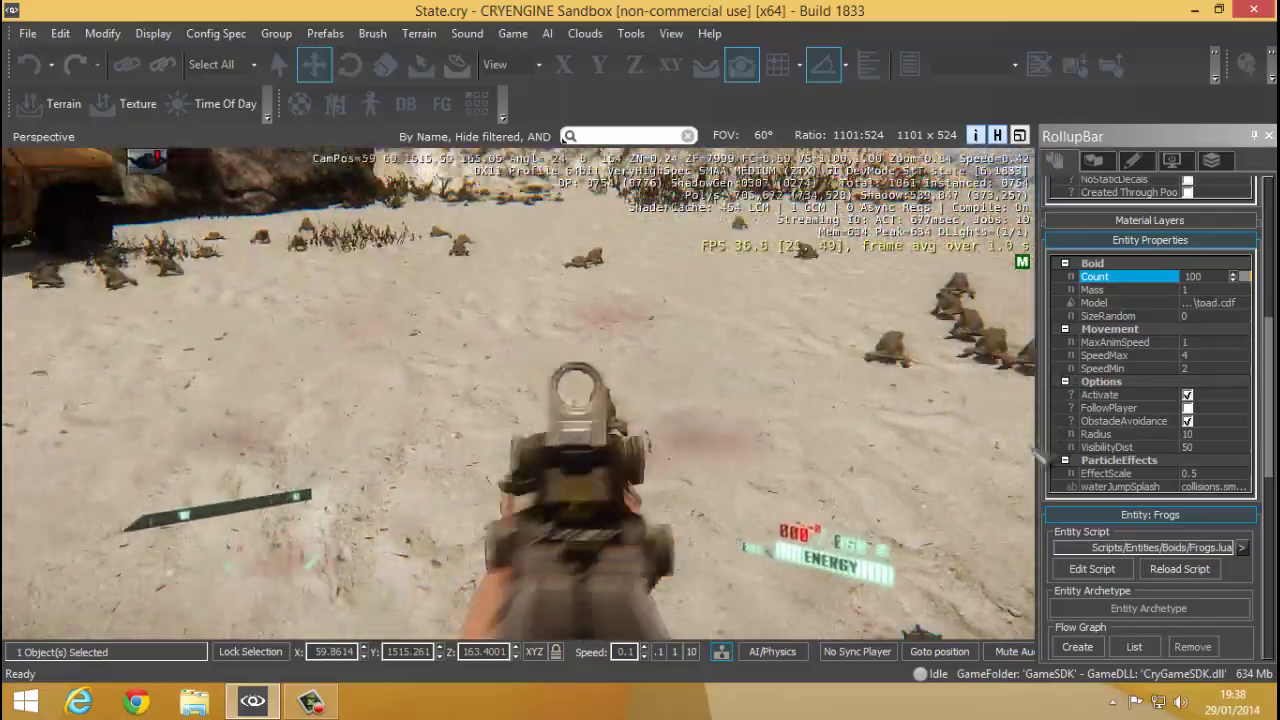
key(f)
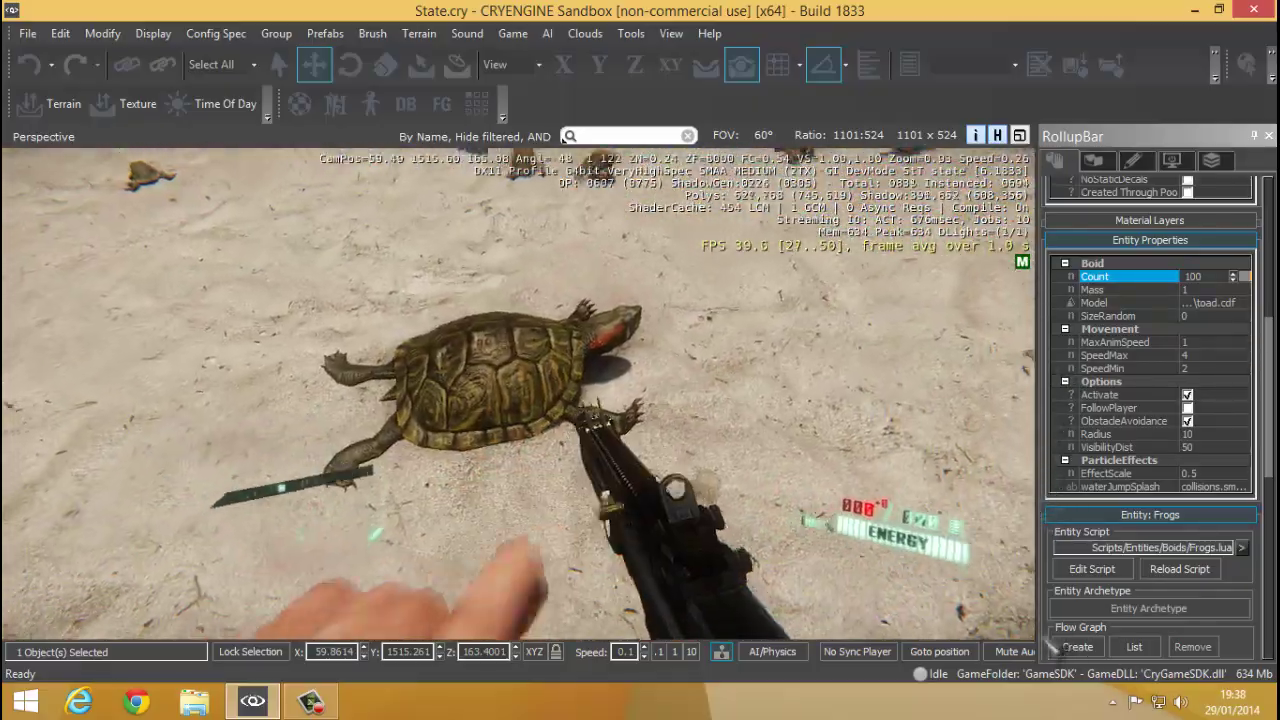
key(w)
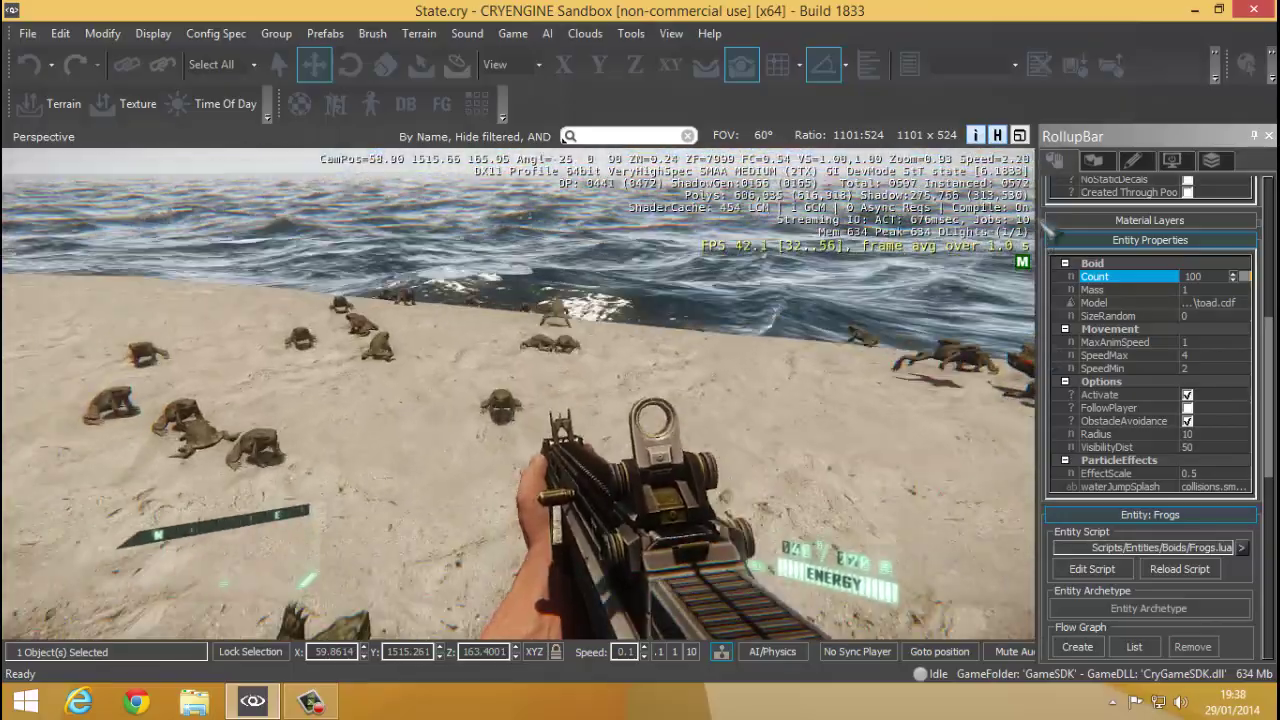
click(518, 394)
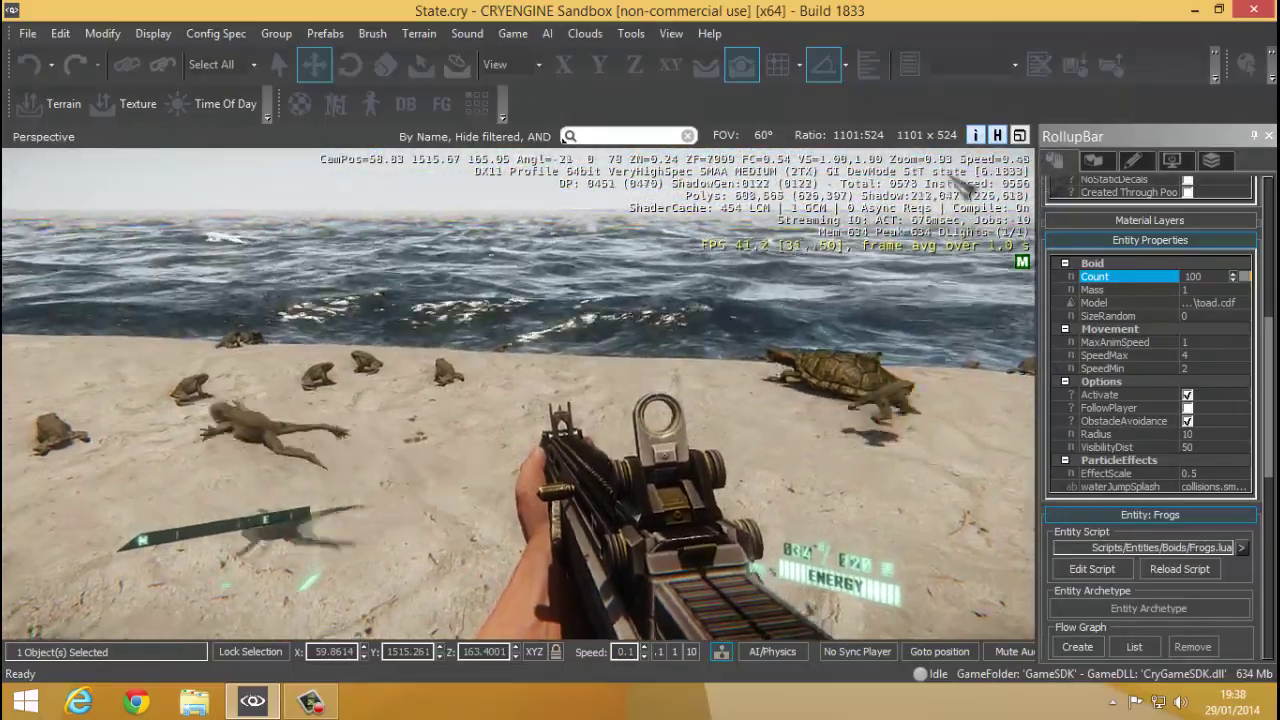
right_click(518, 394)
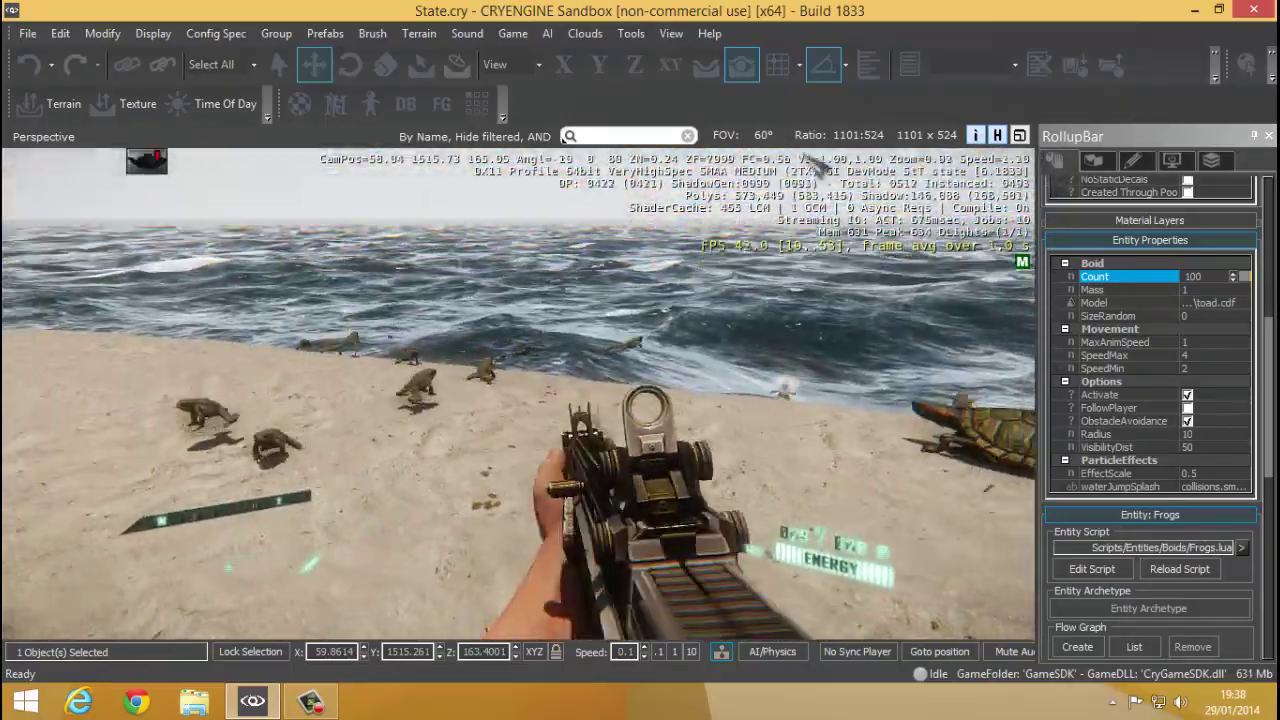
click(90, 180)
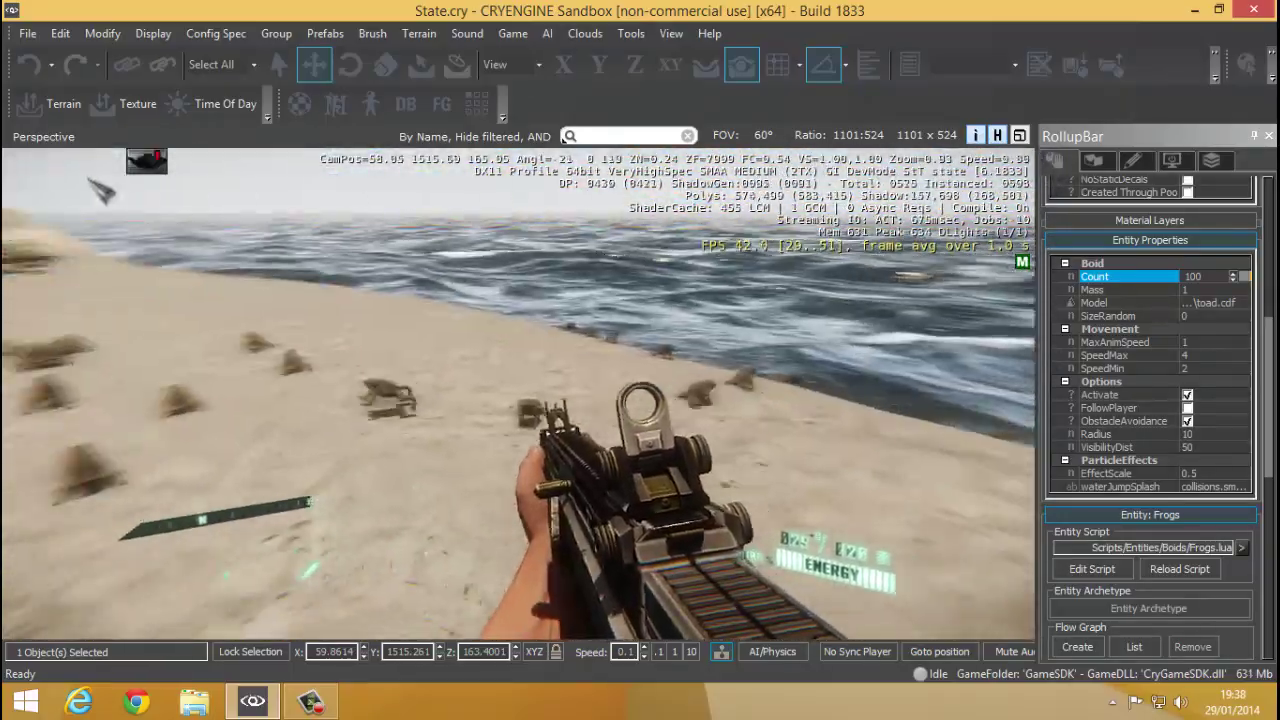